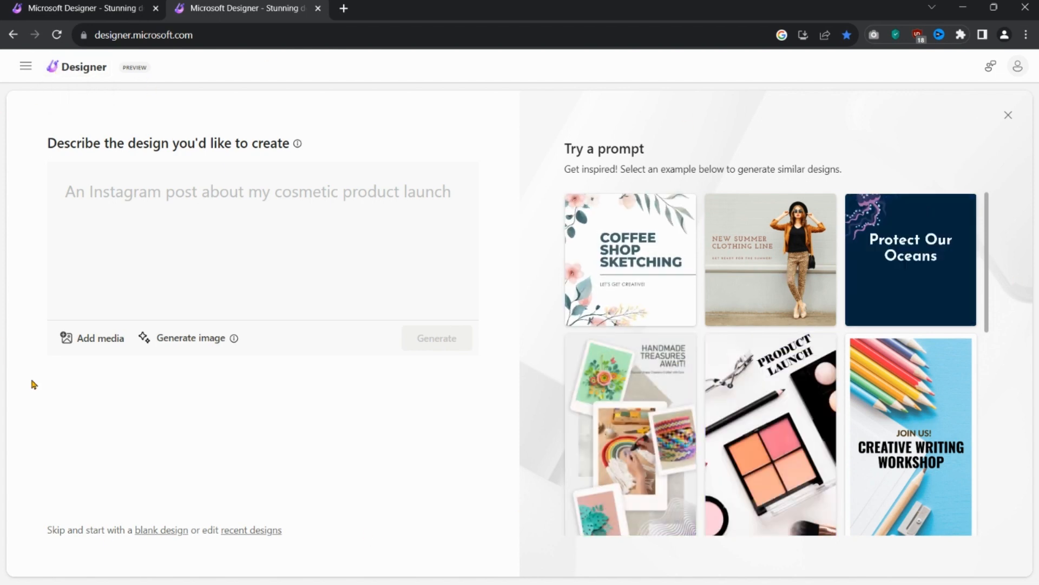
- Open the Microsoft Designer site through a Google search for "microsoft designer" in a new tab, and close the older duplicate Designer tab
click(344, 9)
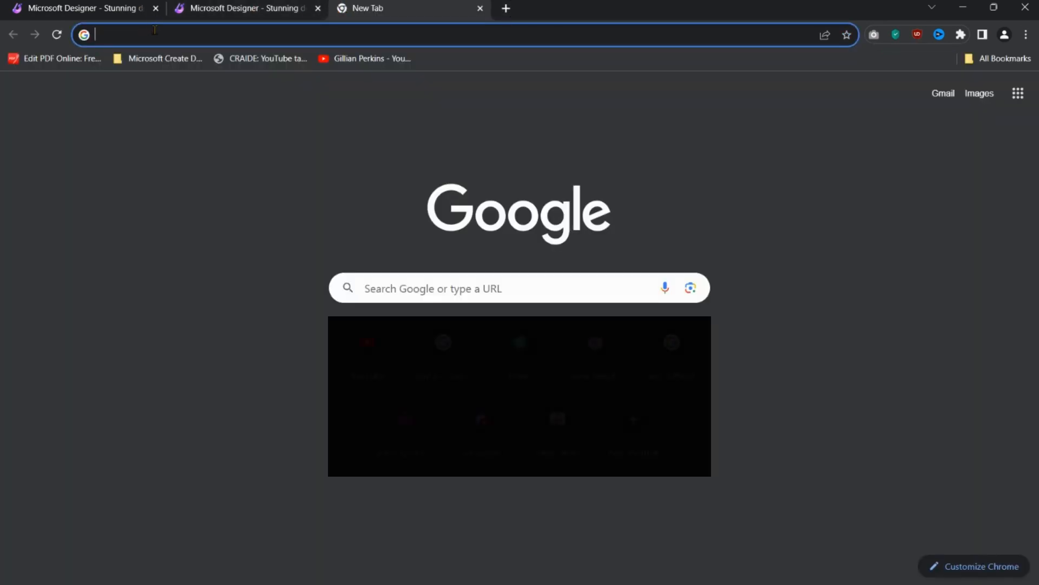
click(157, 35)
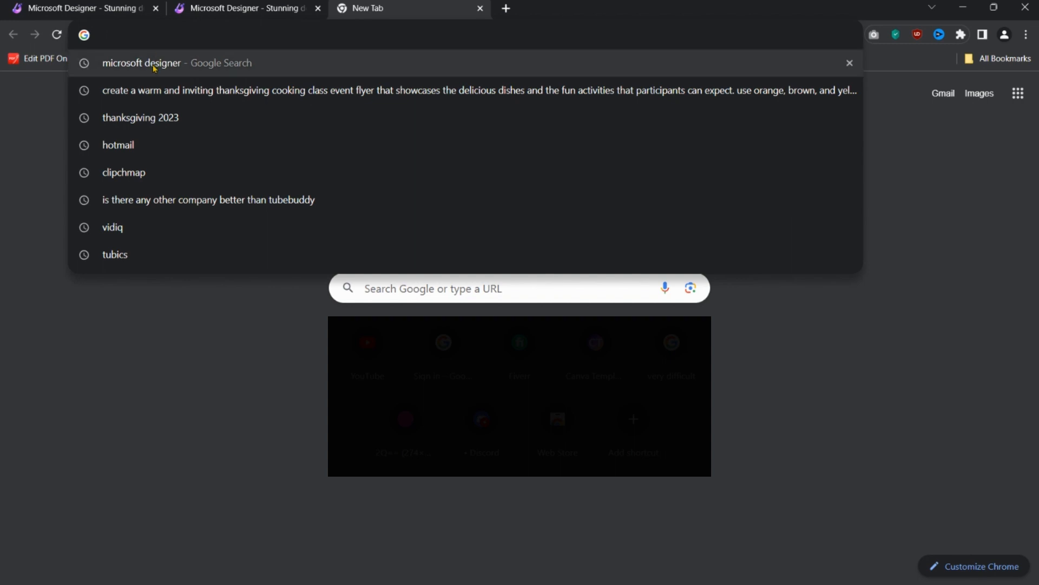
click(118, 69)
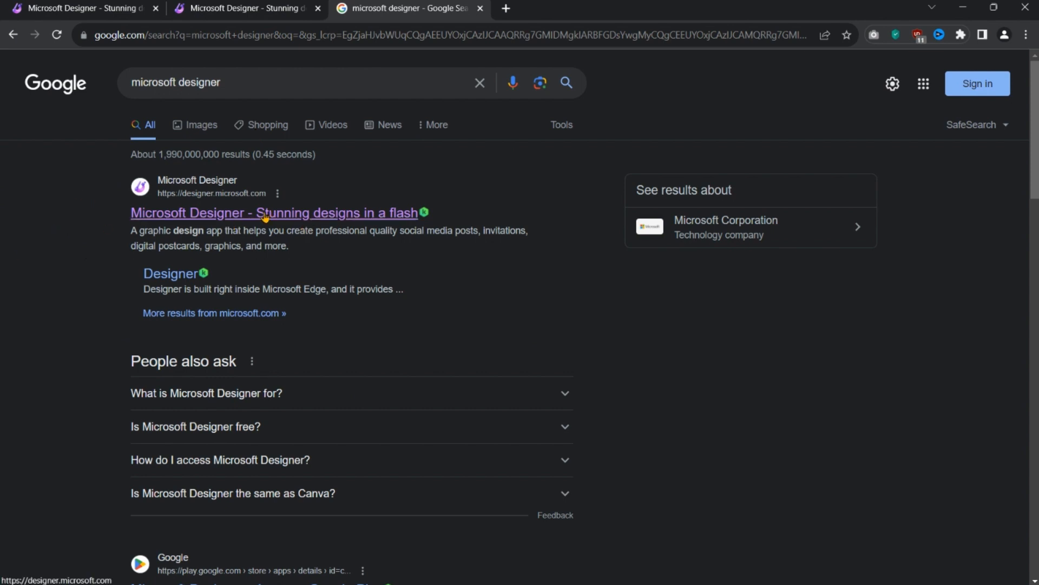
click(365, 214)
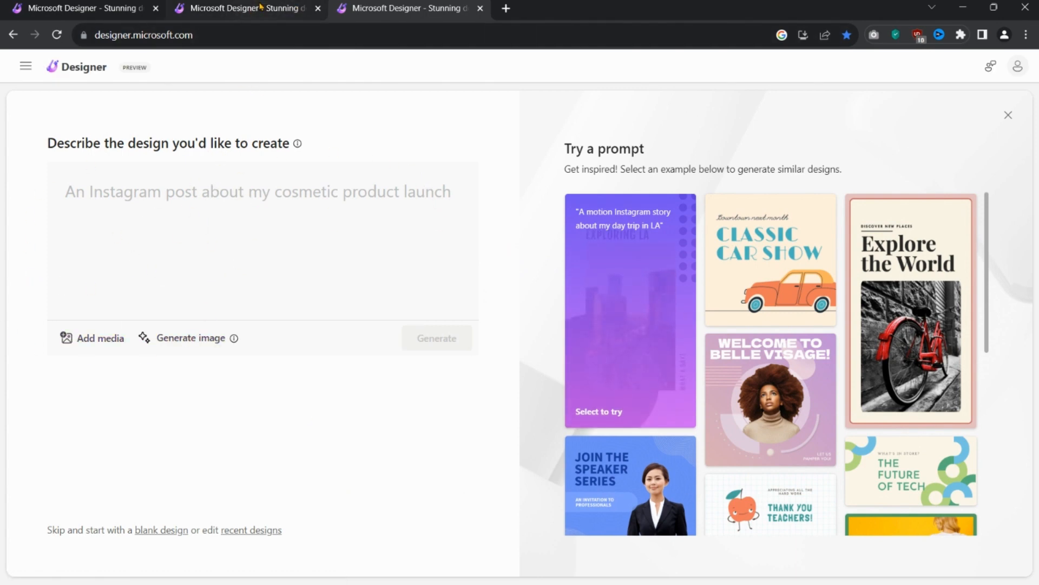
click(323, 8)
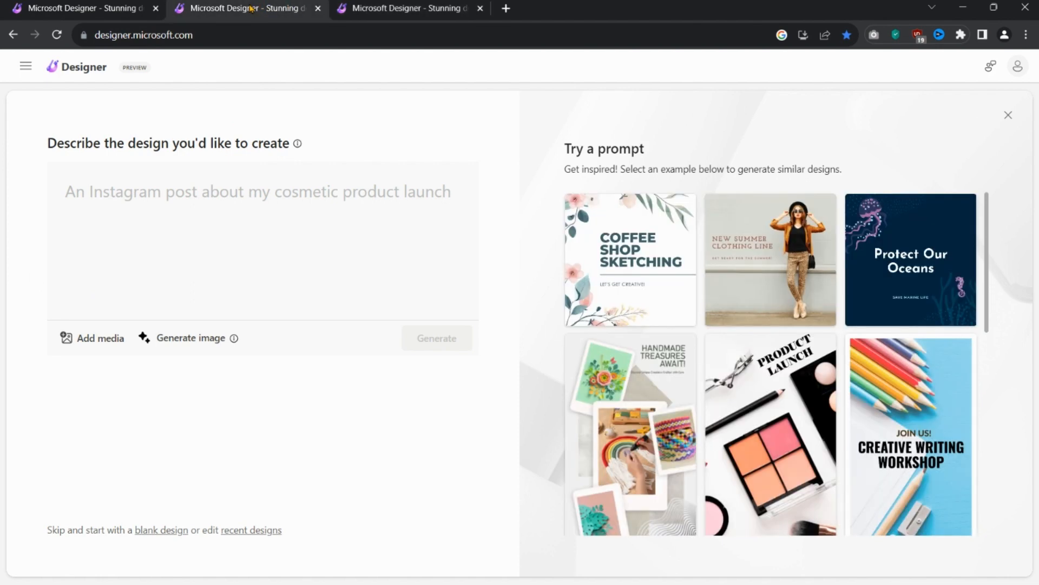
click(318, 8)
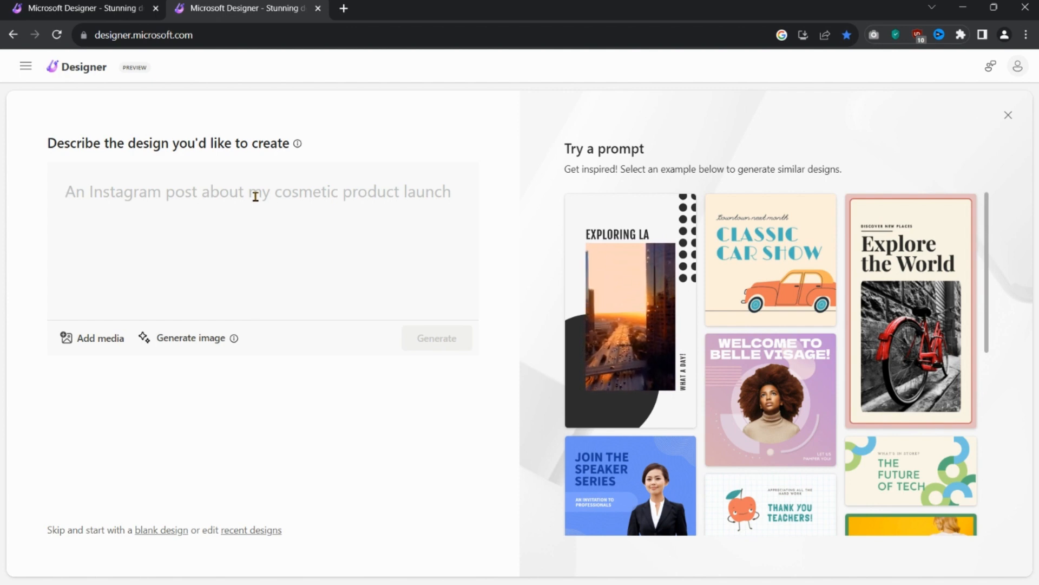
- Generate designs from the description "create an event flyer for thanksgiving cooking class"
text(cret)
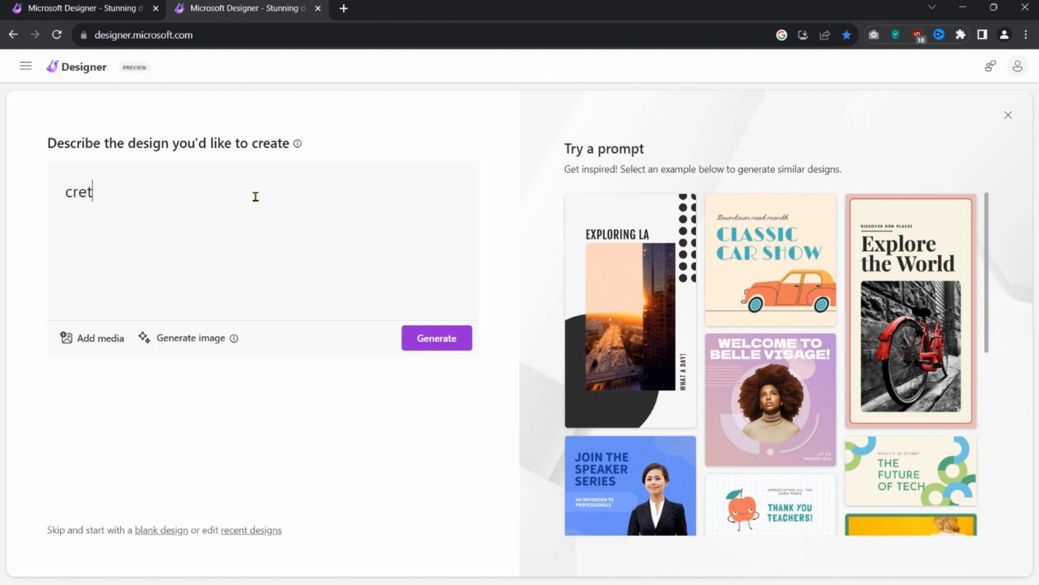
key(BackSpace)
text(ate)
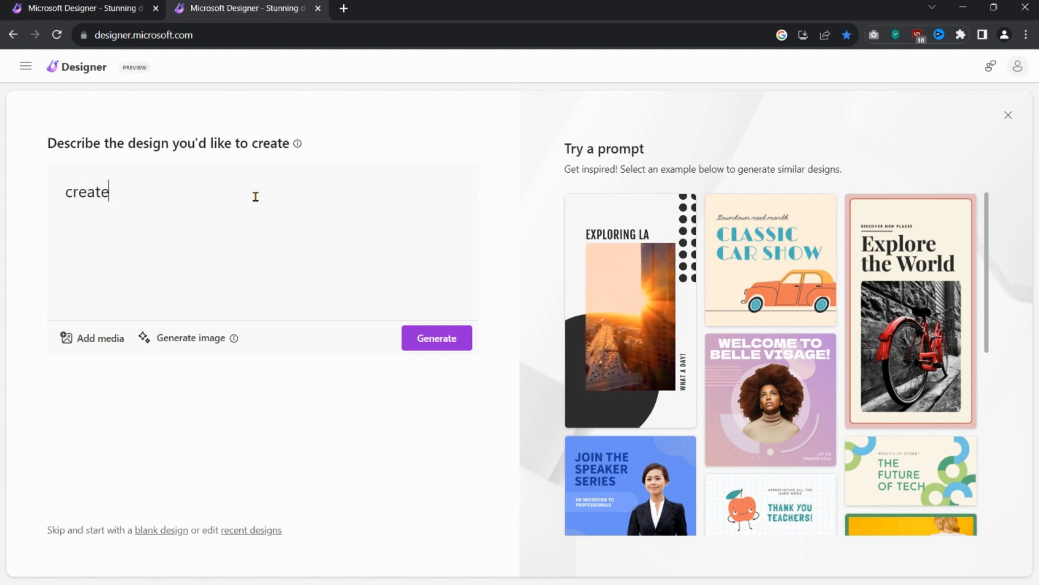
text( an)
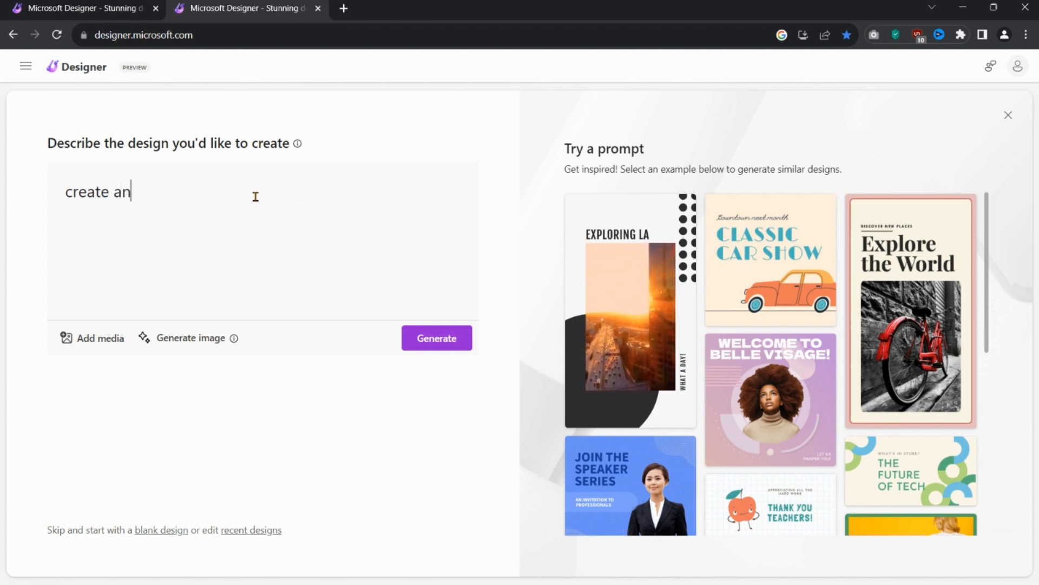
text( event flyers )
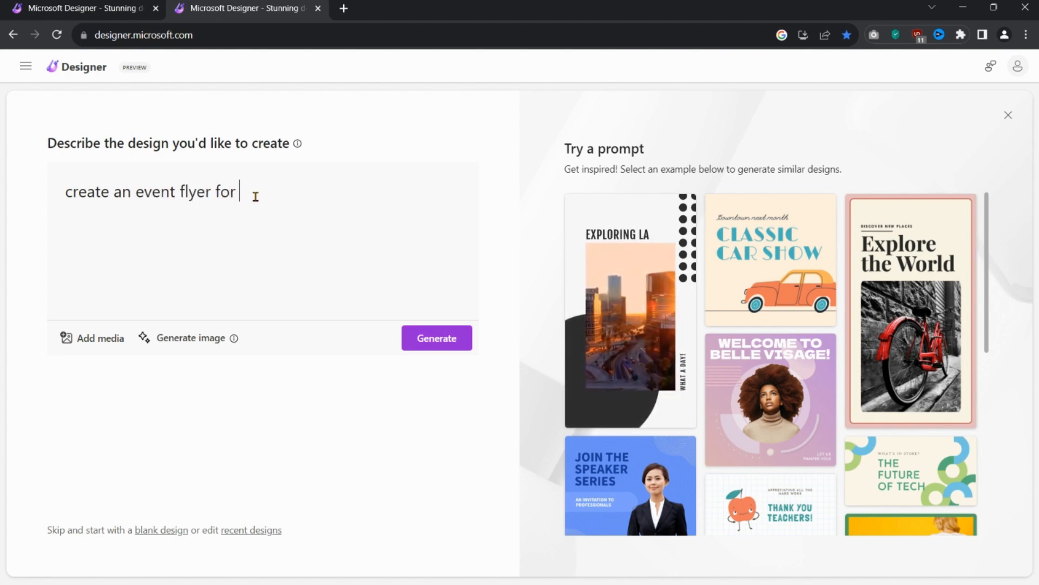
text(or thanks)
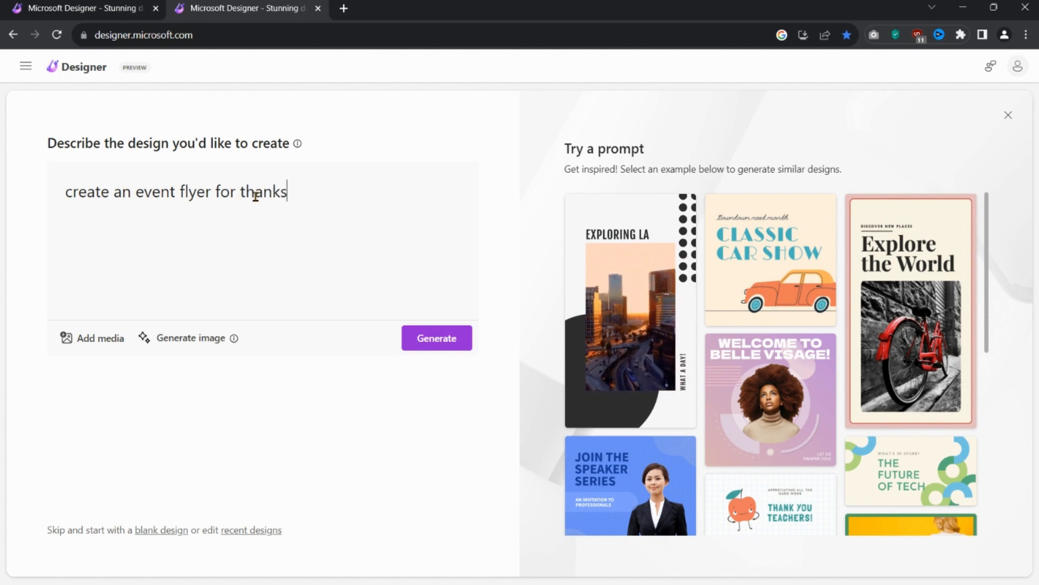
text(givin)
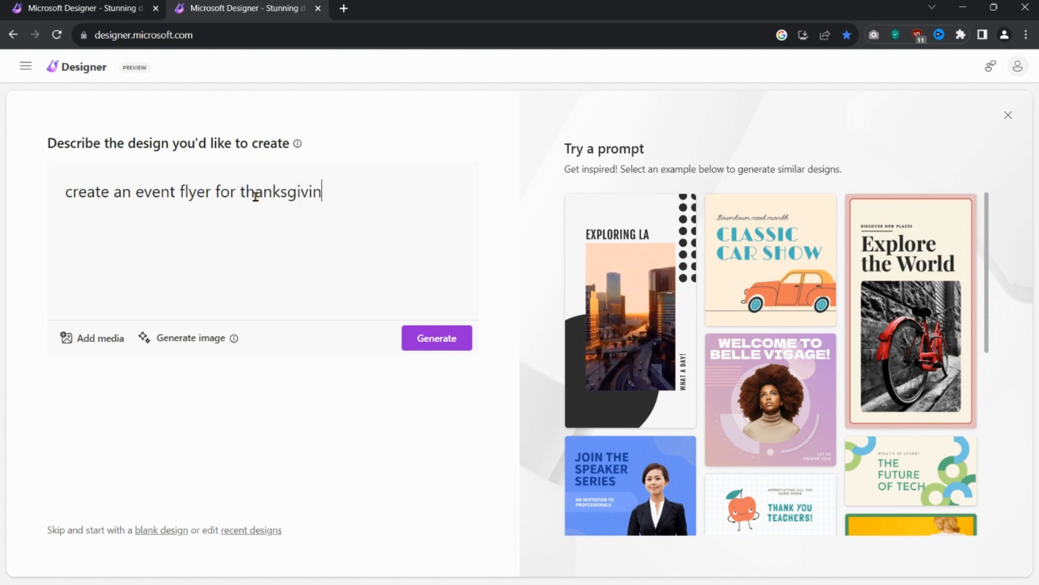
text(g cook)
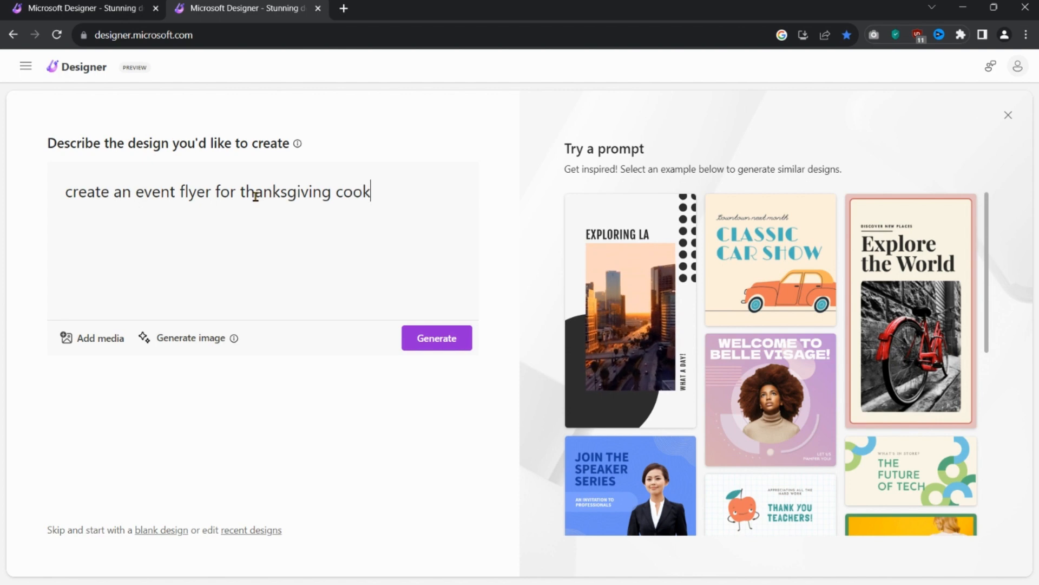
text(ing class)
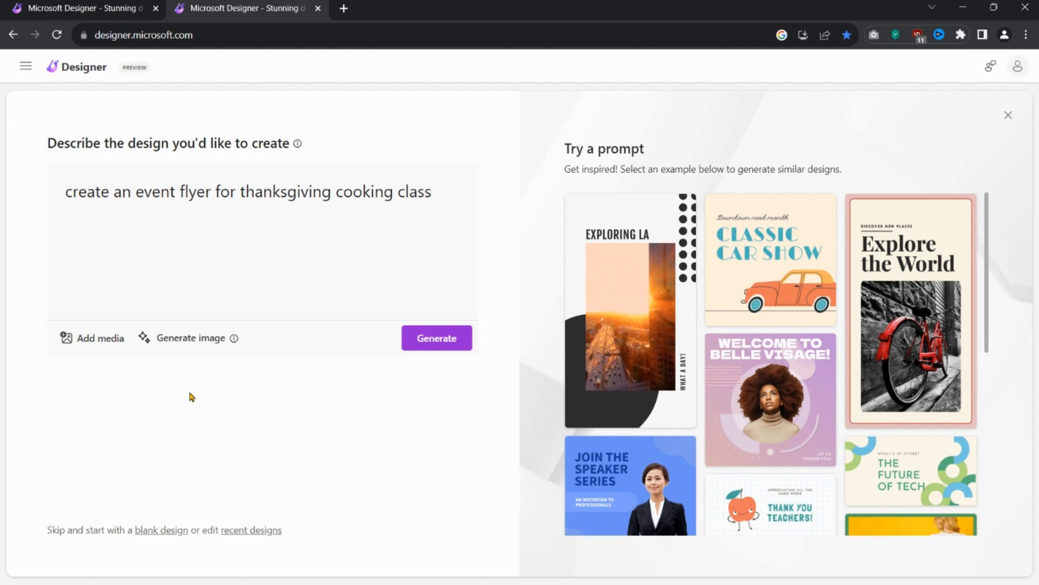
click(419, 344)
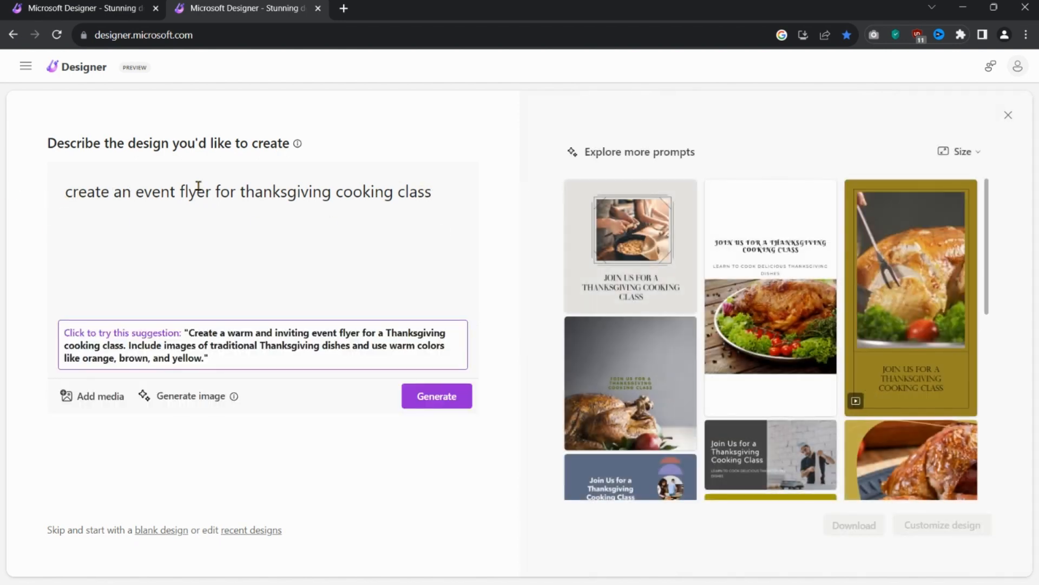
- Look through the whole gallery of generated Thanksgiving cooking class designs and return to its beginning
scroll(683, 404, down, 3)
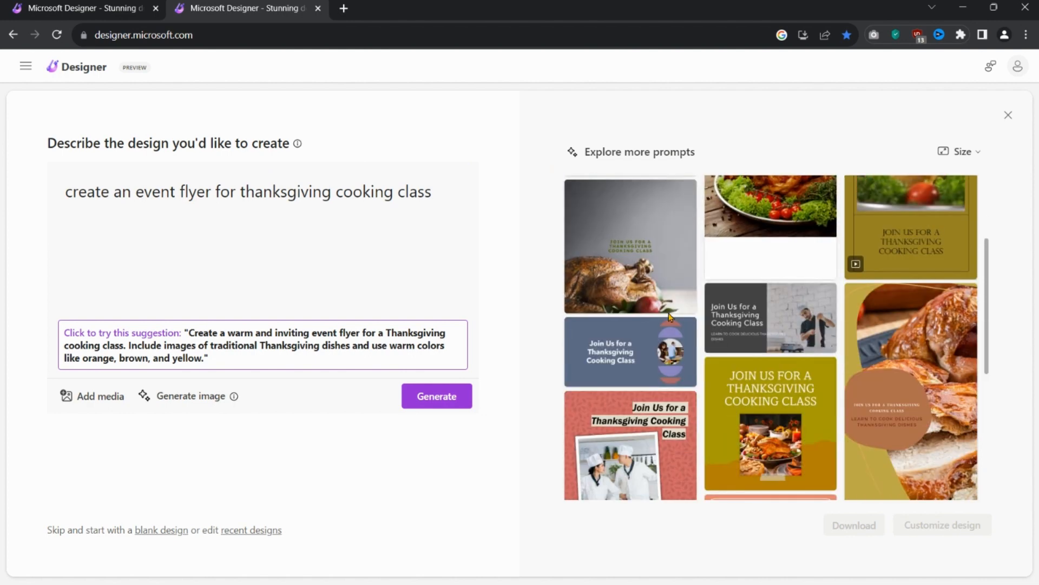
scroll(734, 382, down, 3)
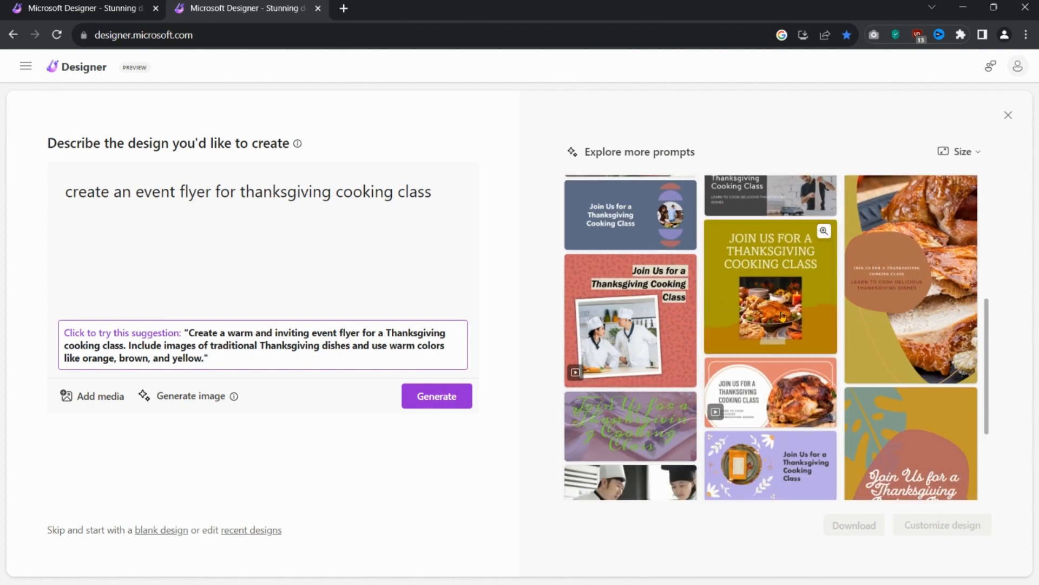
scroll(752, 308, down, 3)
scroll(752, 309, down, 1)
mouse_move(742, 271)
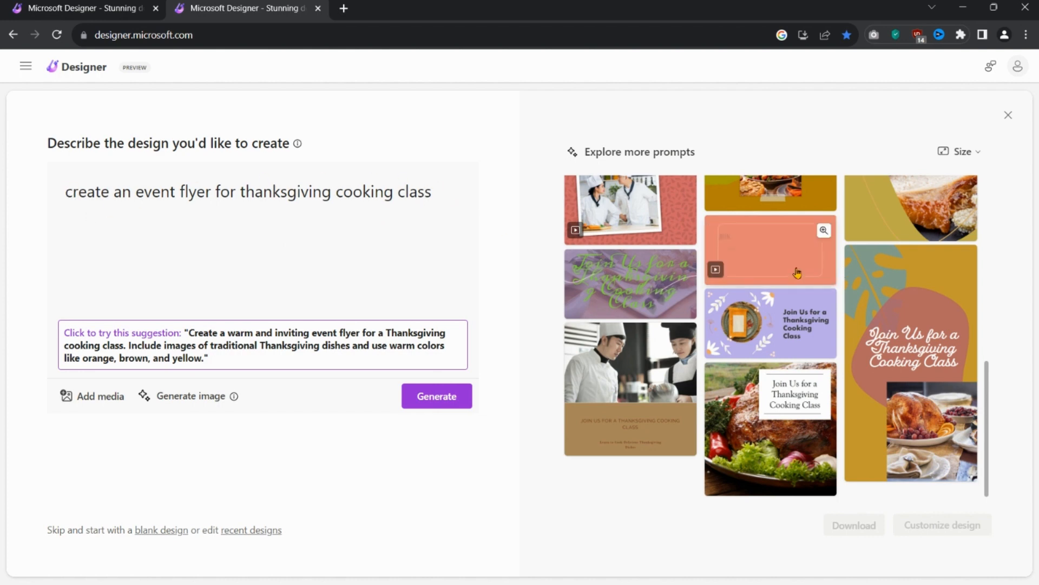
scroll(813, 336, up, 5)
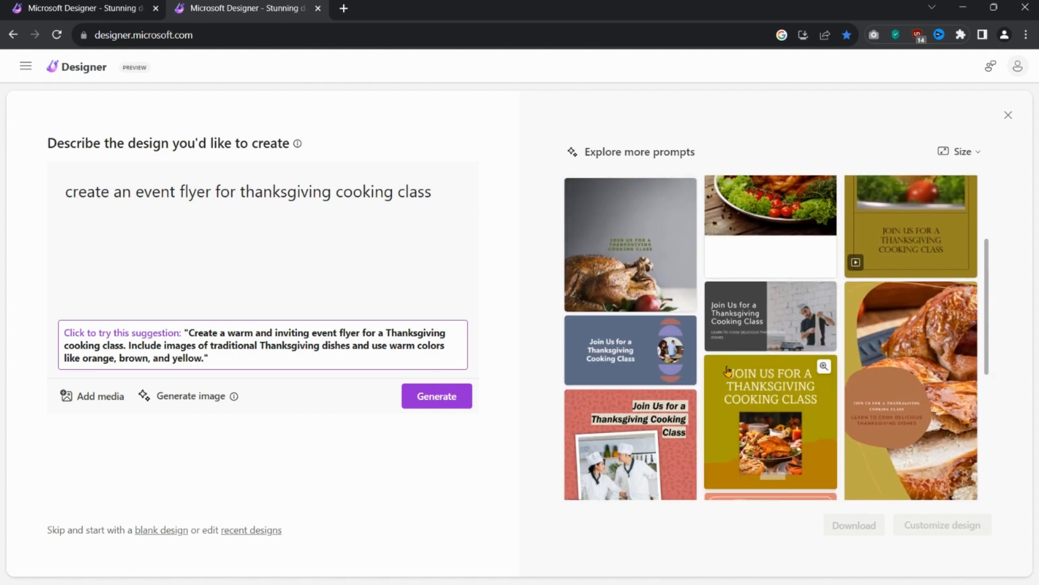
scroll(823, 369, up, 3)
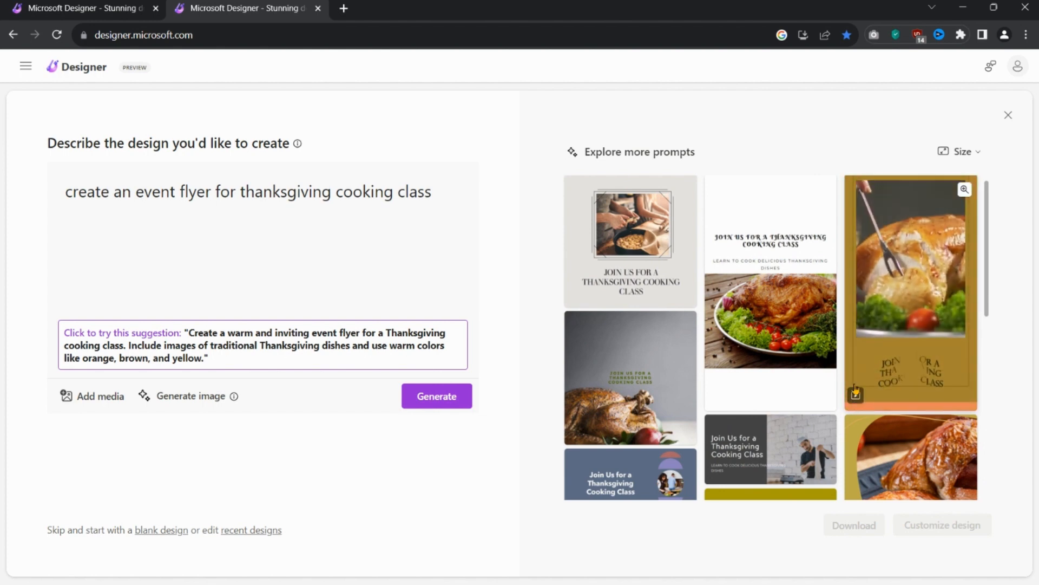
- Enlarge the tall flyer design with sliced turkey and a brown blob for preview, and return to browsing the gallery
scroll(798, 391, down, 3)
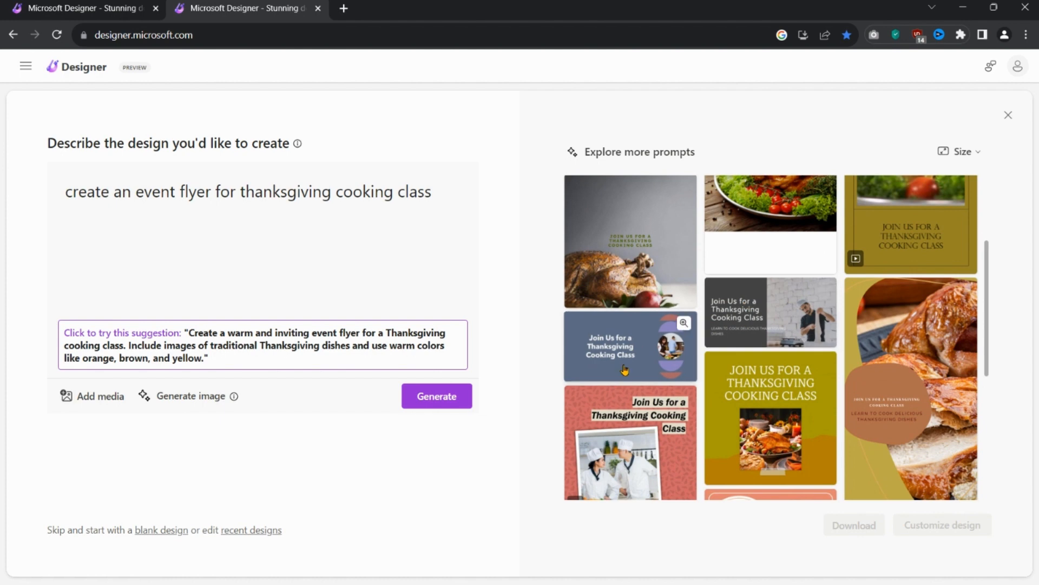
scroll(626, 370, down, 3)
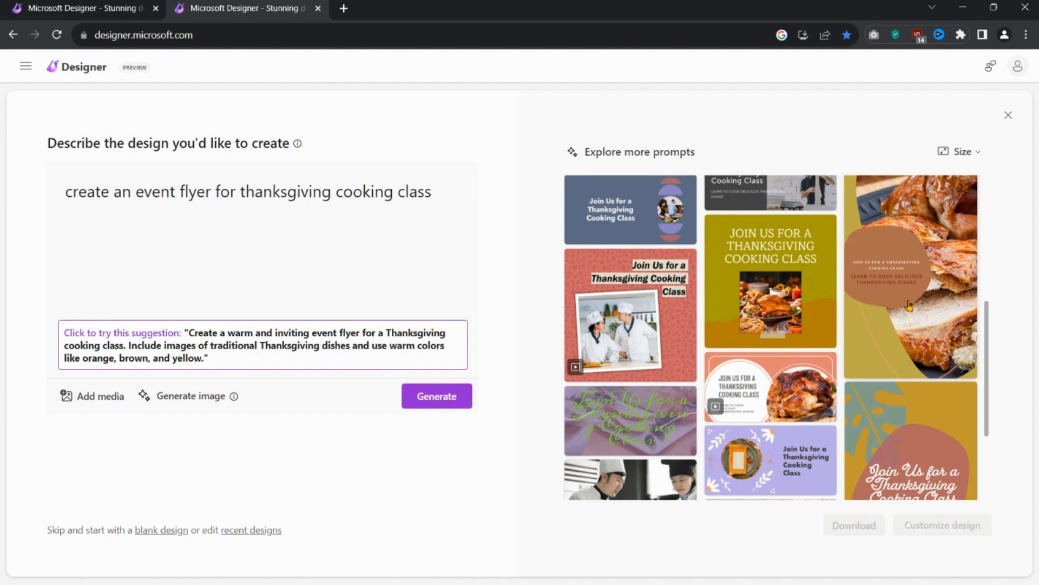
scroll(909, 305, up, 1)
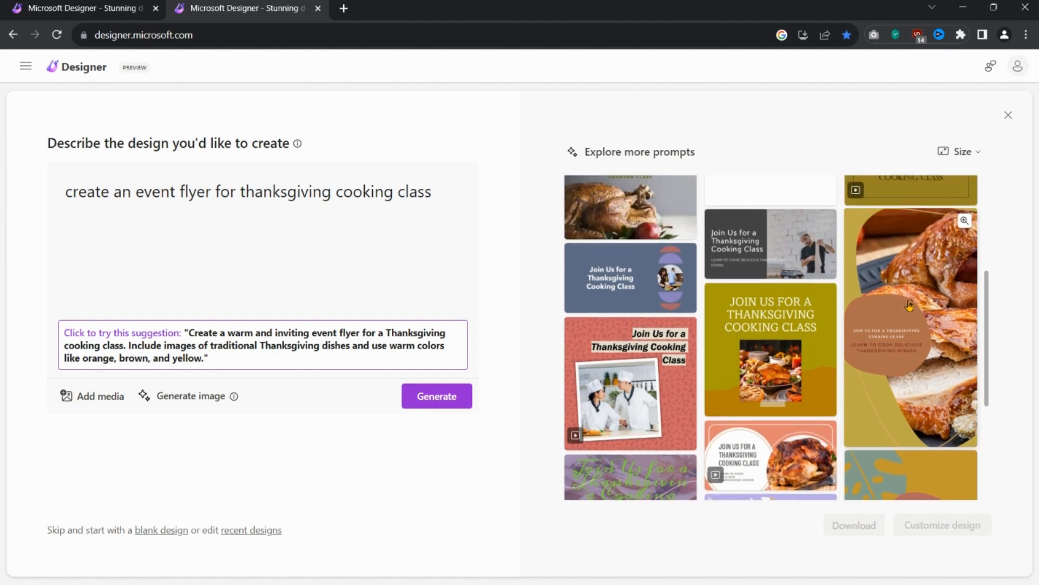
click(965, 222)
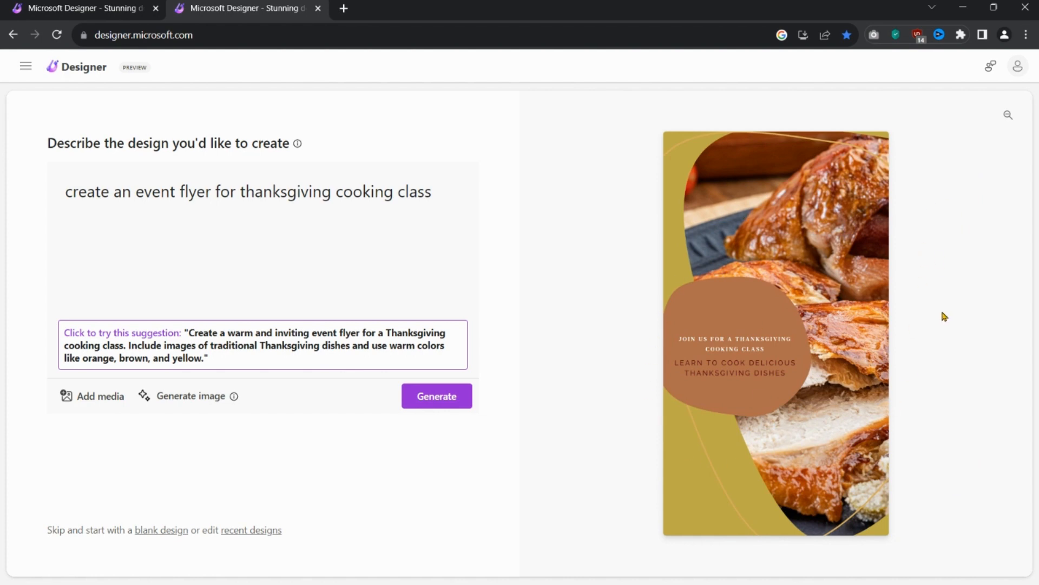
click(1009, 117)
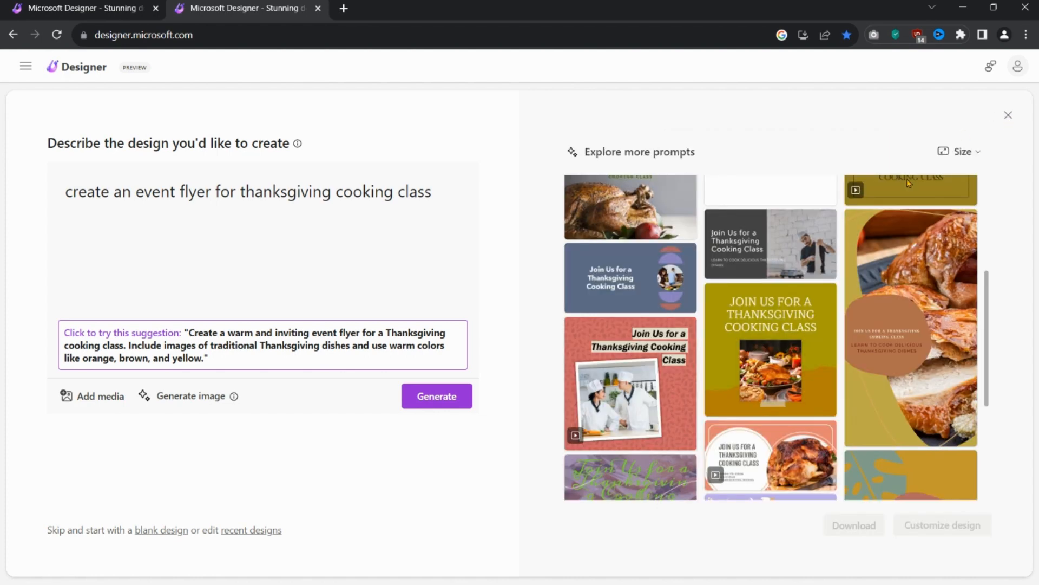
scroll(908, 350, down, 3)
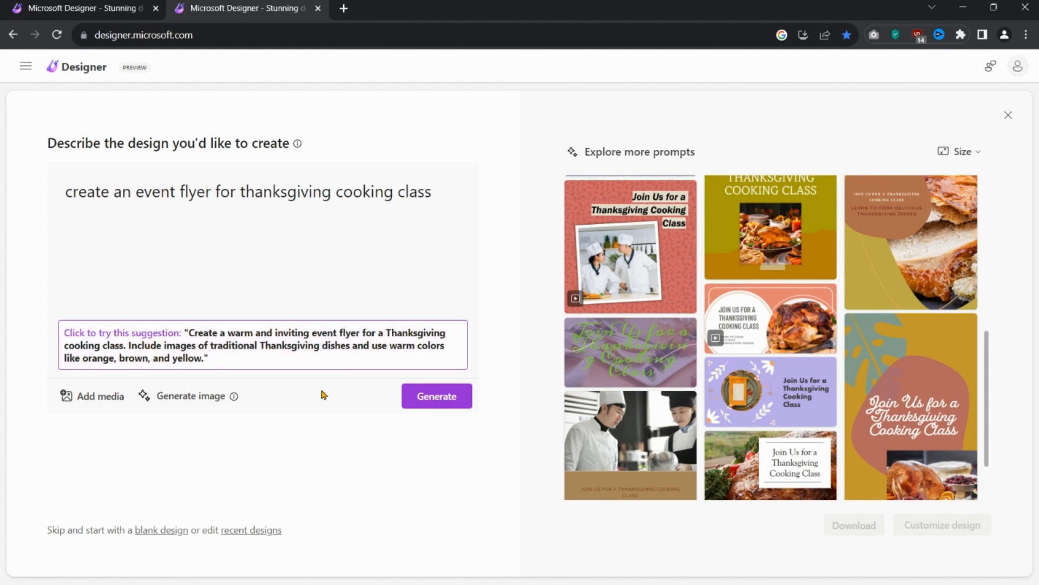
- Generate designs from the suggested prompt for a warm and inviting flyer with traditional Thanksgiving dishes in orange, brown and yellow, and review them
click(324, 352)
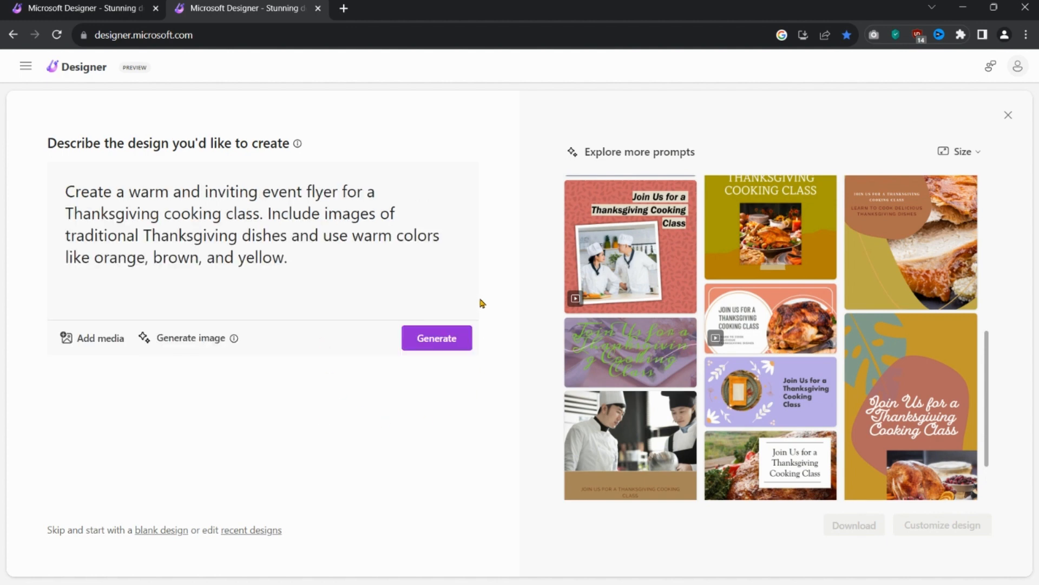
click(426, 340)
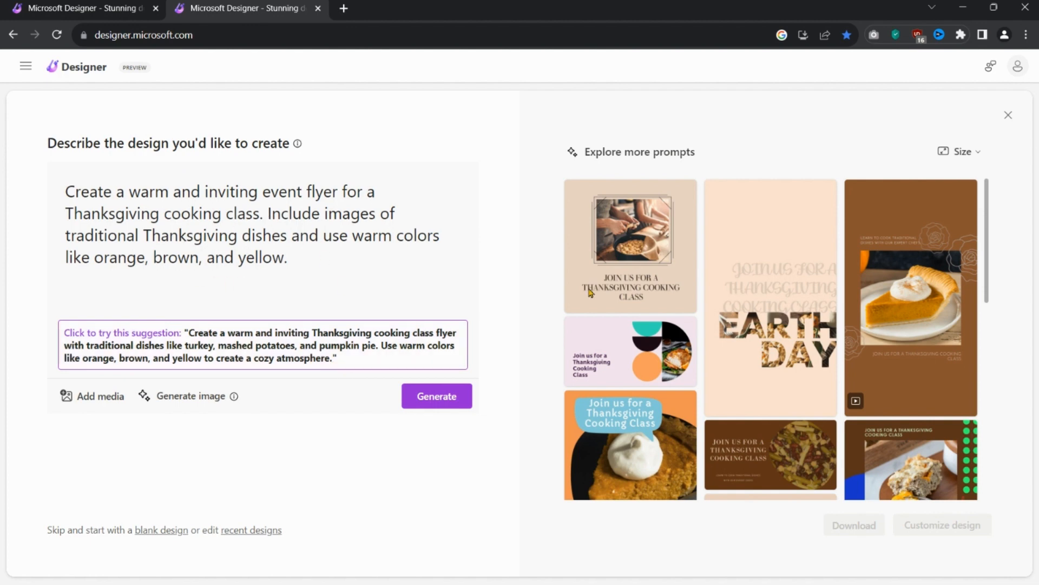
scroll(650, 336, down, 3)
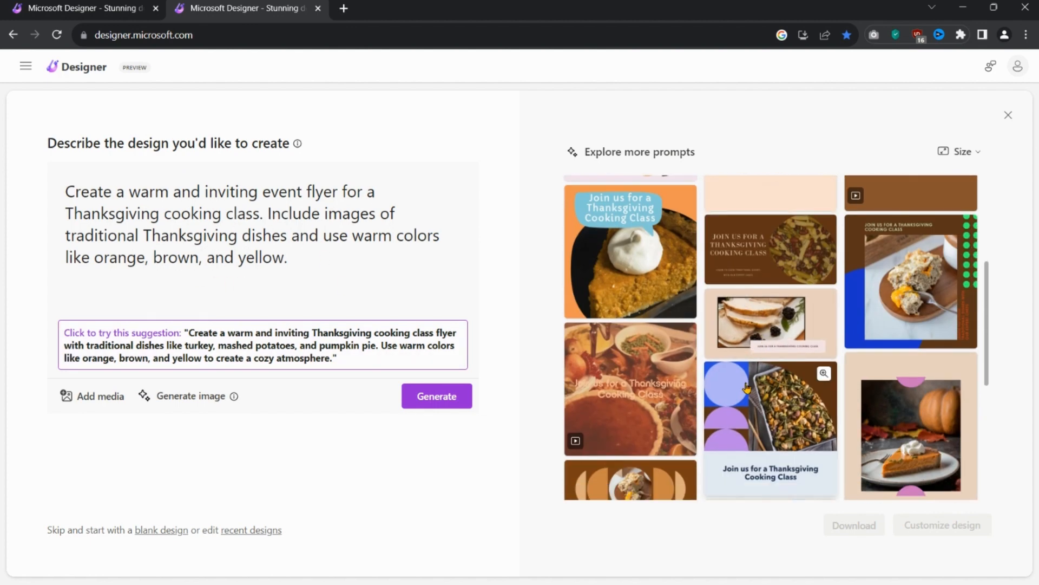
scroll(747, 387, down, 3)
scroll(658, 439, down, 1)
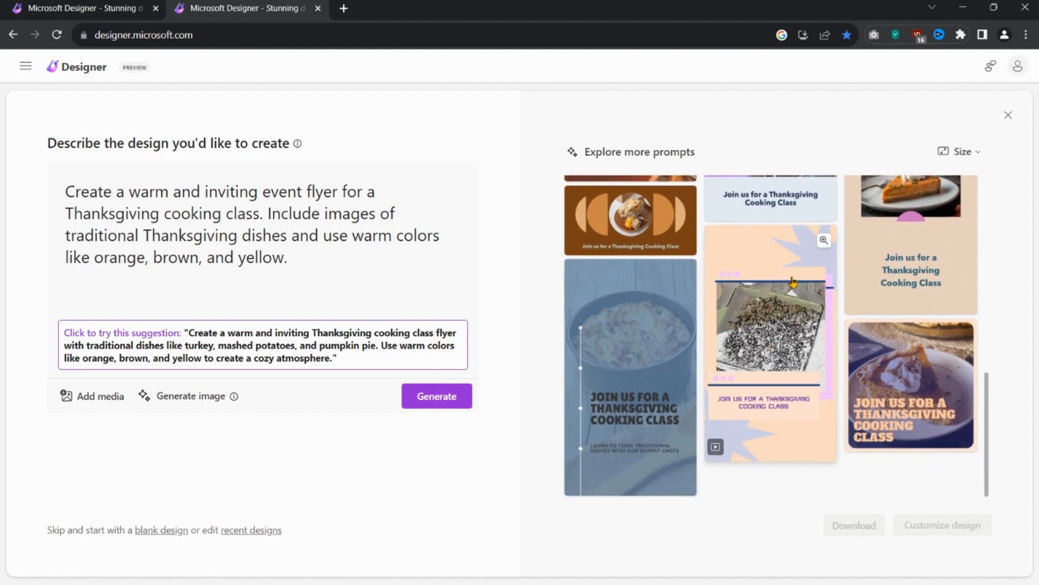
scroll(801, 287, up, 8)
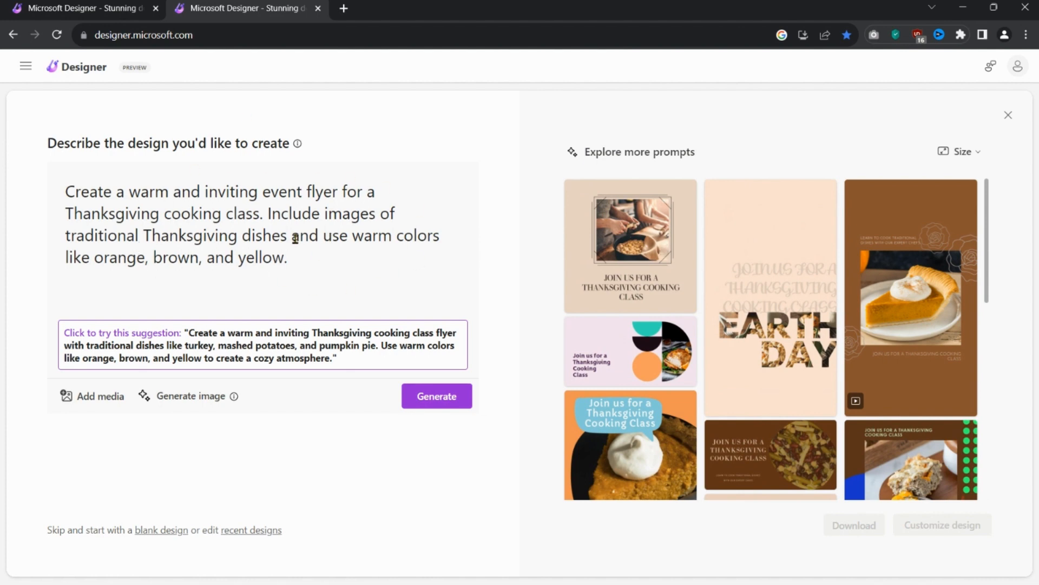
- Generate another set of designs from the same warm-colored flyer prompt and look through the whole gallery
click(451, 399)
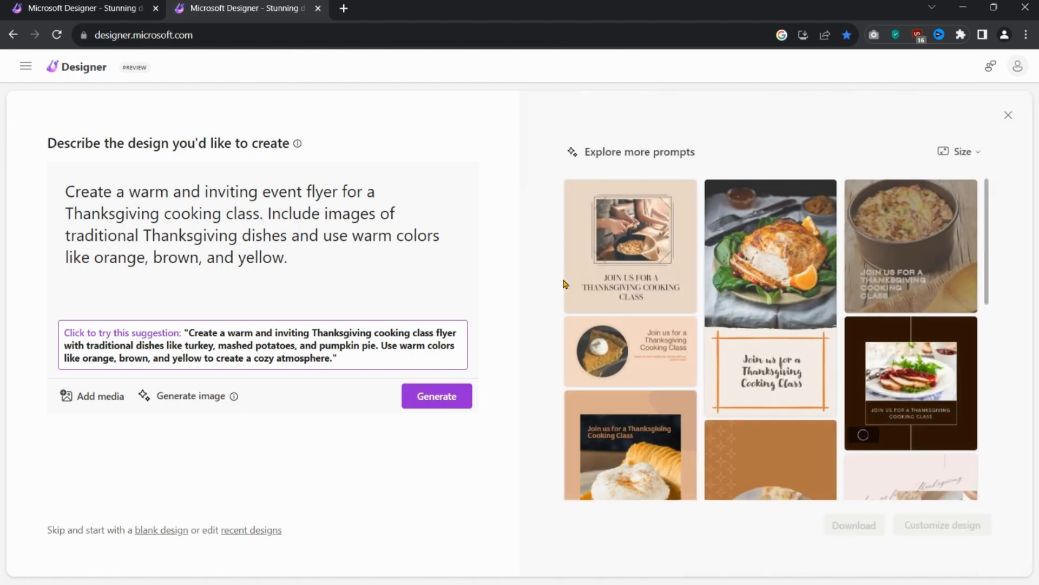
scroll(712, 403, down, 5)
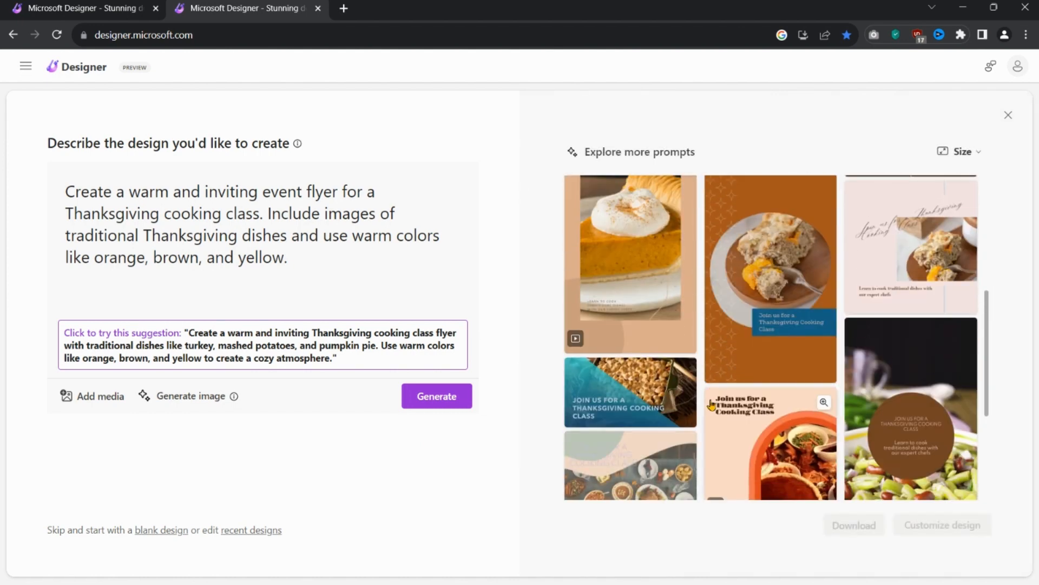
scroll(712, 403, down, 3)
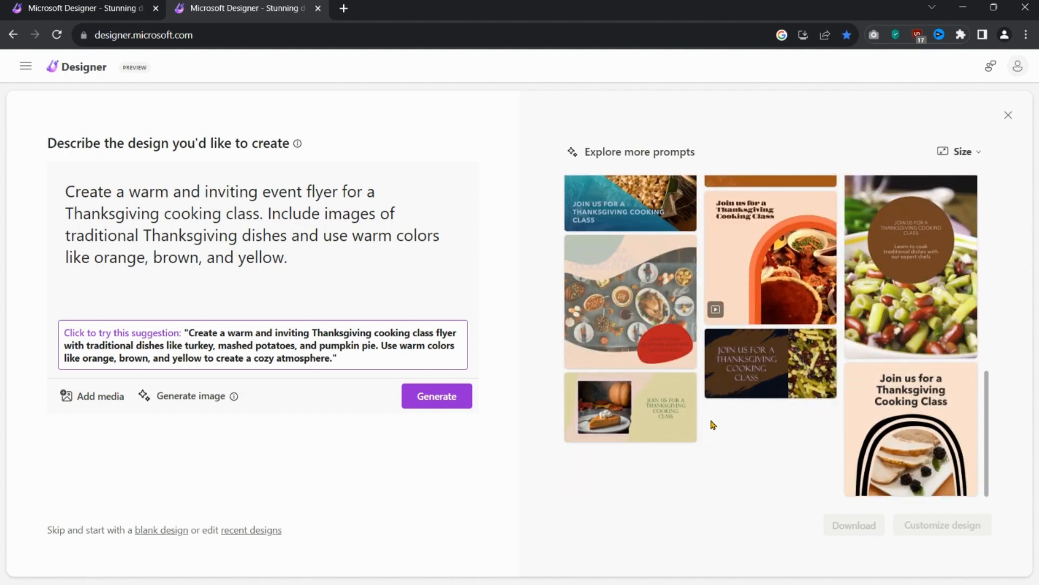
scroll(767, 458, up, 8)
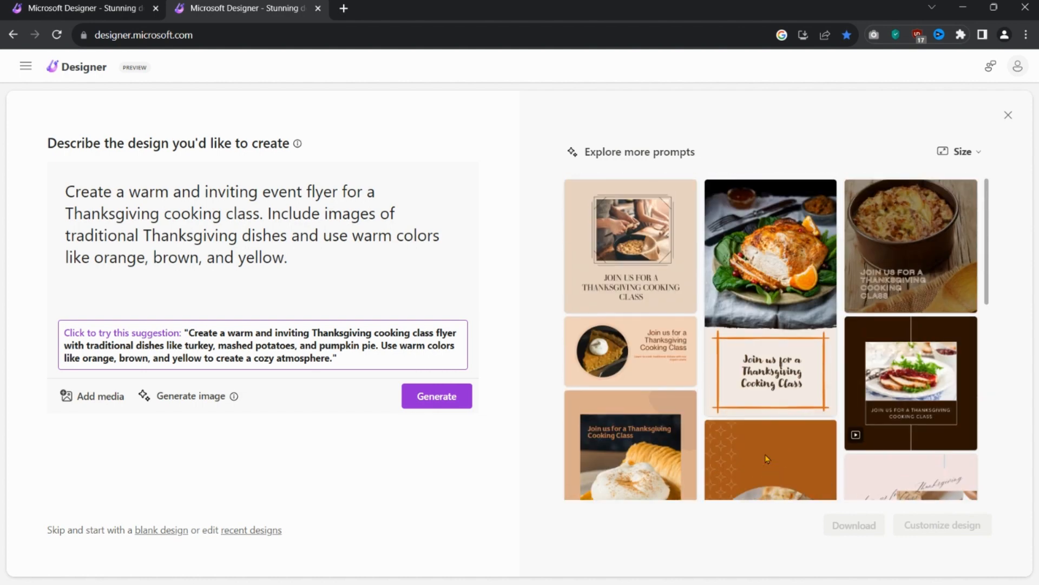
- Generate one more set of designs from the unchanged event flyer prompt, and browse the results down to the end and back
click(433, 399)
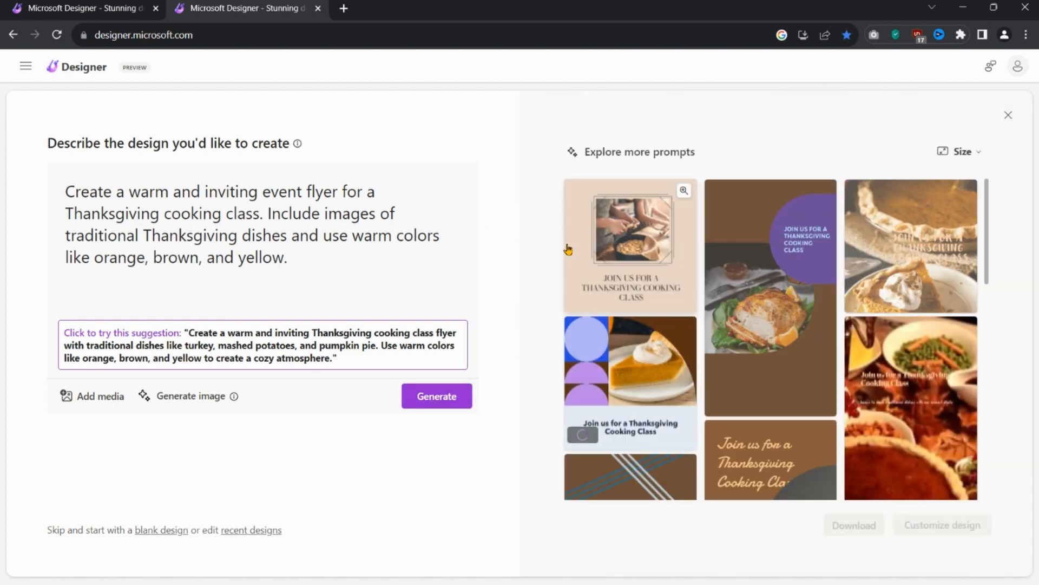
scroll(650, 379, down, 4)
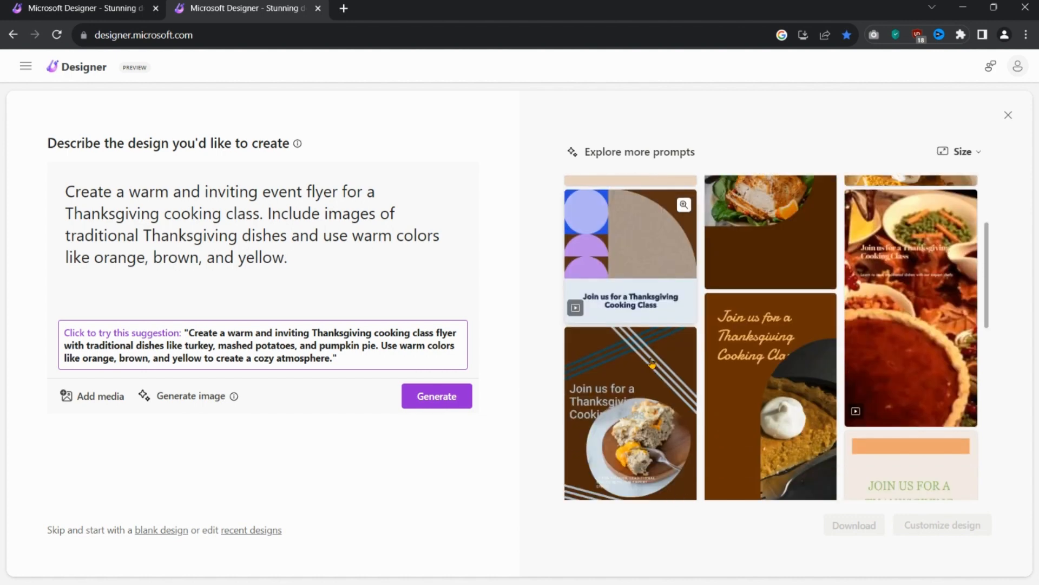
scroll(642, 334, down, 3)
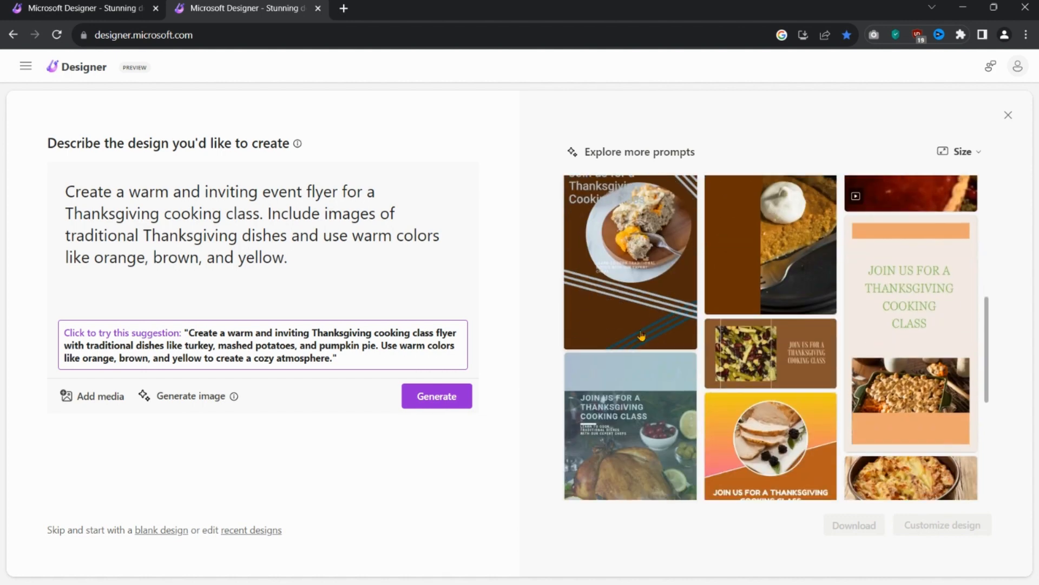
scroll(642, 336, down, 5)
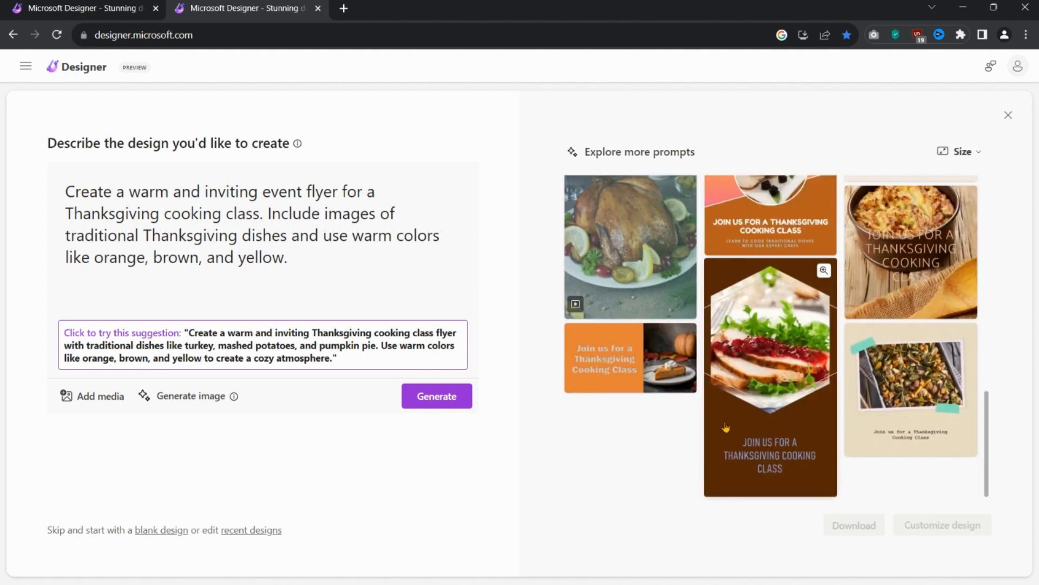
scroll(753, 319, up, 10)
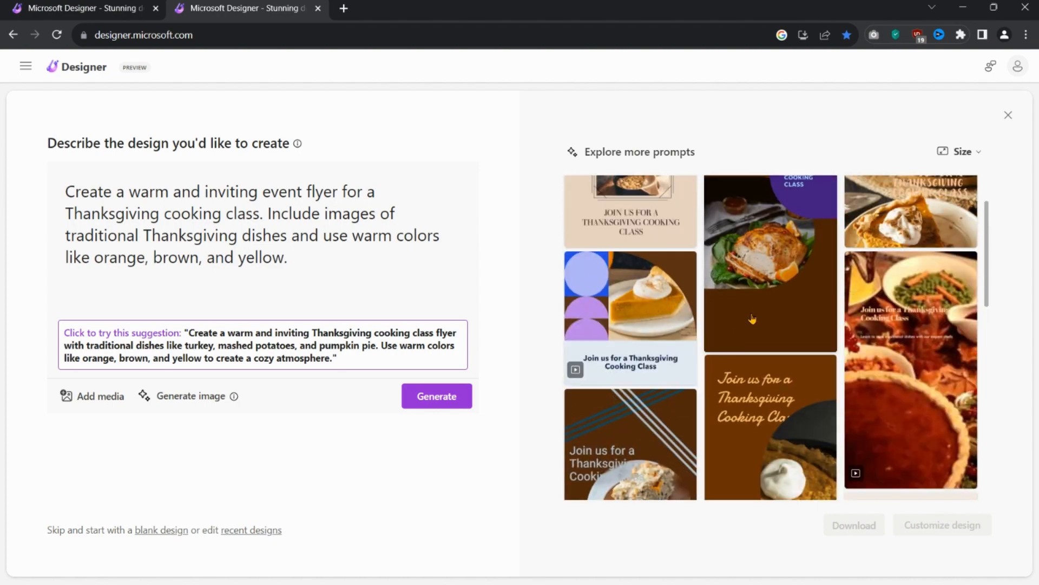
scroll(753, 318, up, 2)
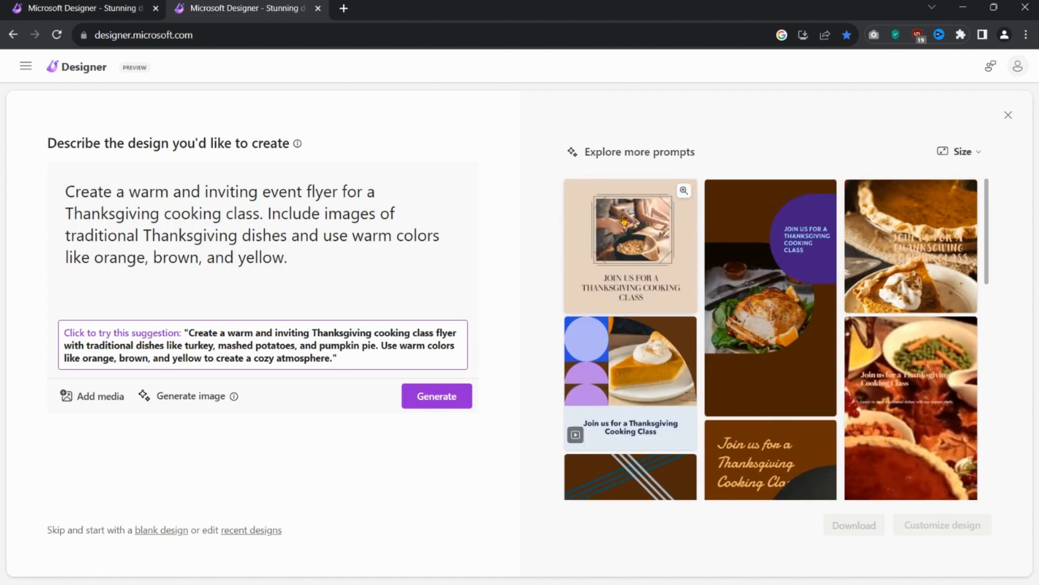
- Generate designs from the suggested prompt naming turkey, mashed potatoes, pumpkin pie and a cozy atmosphere, and review the gallery
click(300, 361)
click(457, 341)
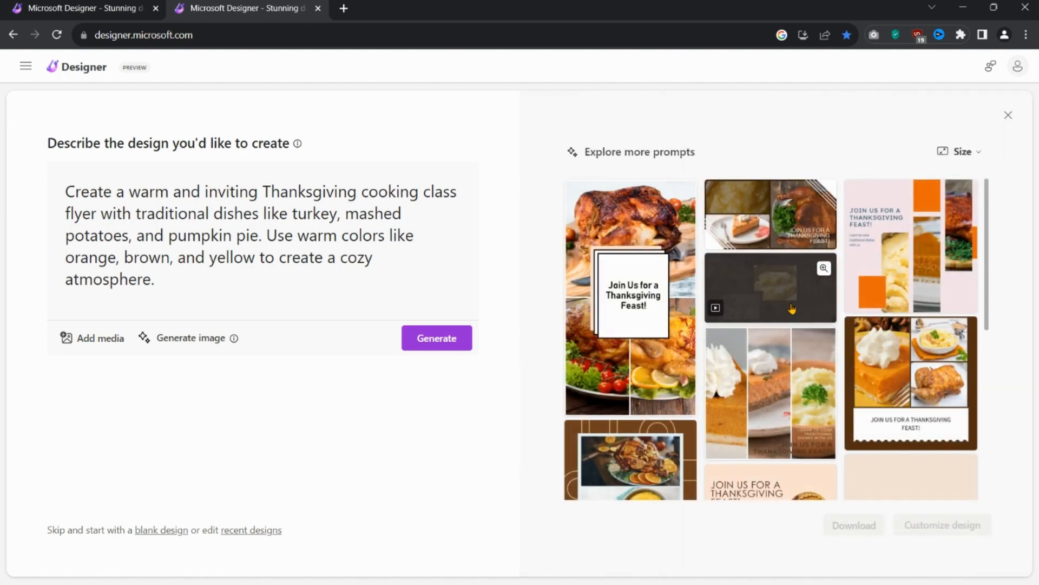
scroll(822, 311, down, 4)
scroll(826, 310, down, 3)
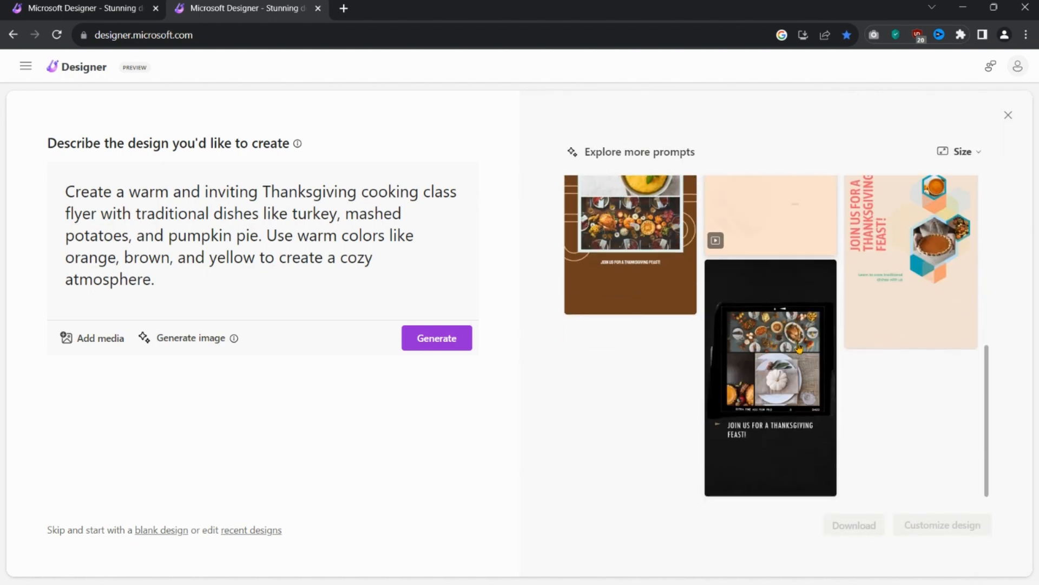
scroll(680, 413, up, 6)
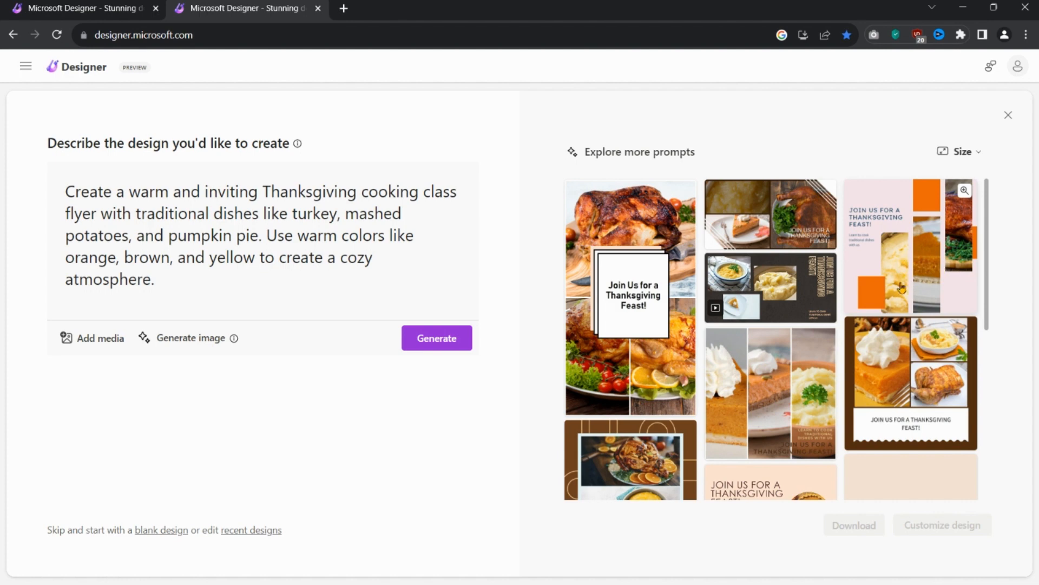
scroll(902, 288, down, 2)
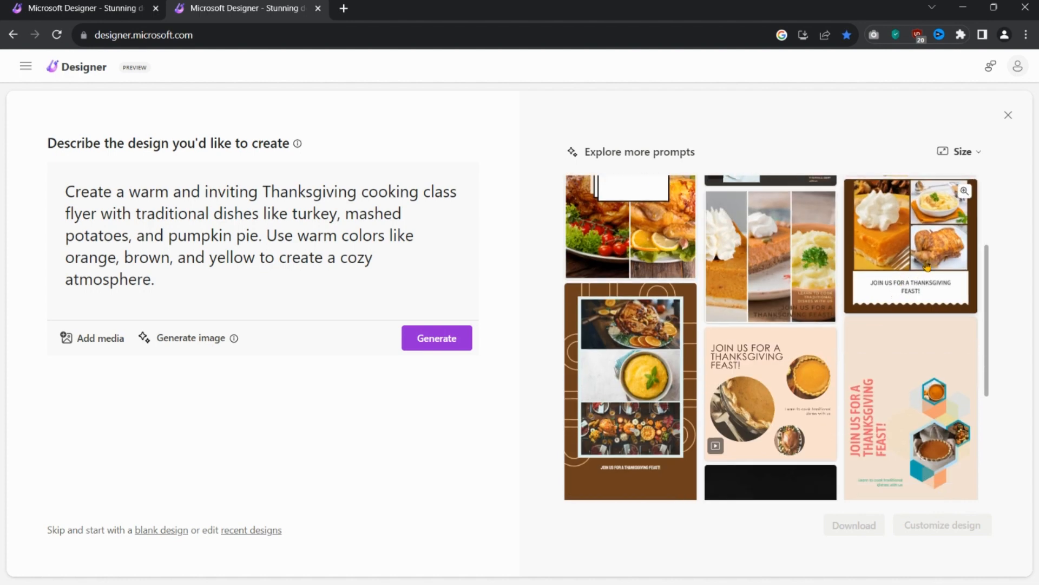
scroll(927, 265, up, 2)
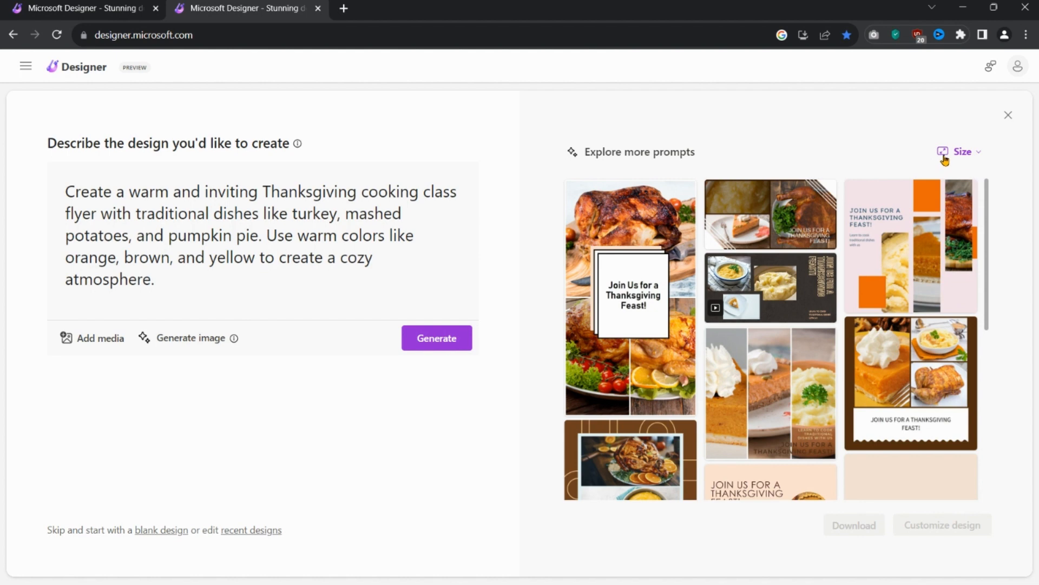
- Set the design size to Landscape (Facebook ad) and look through the resulting Thanksgiving feast designs
click(975, 153)
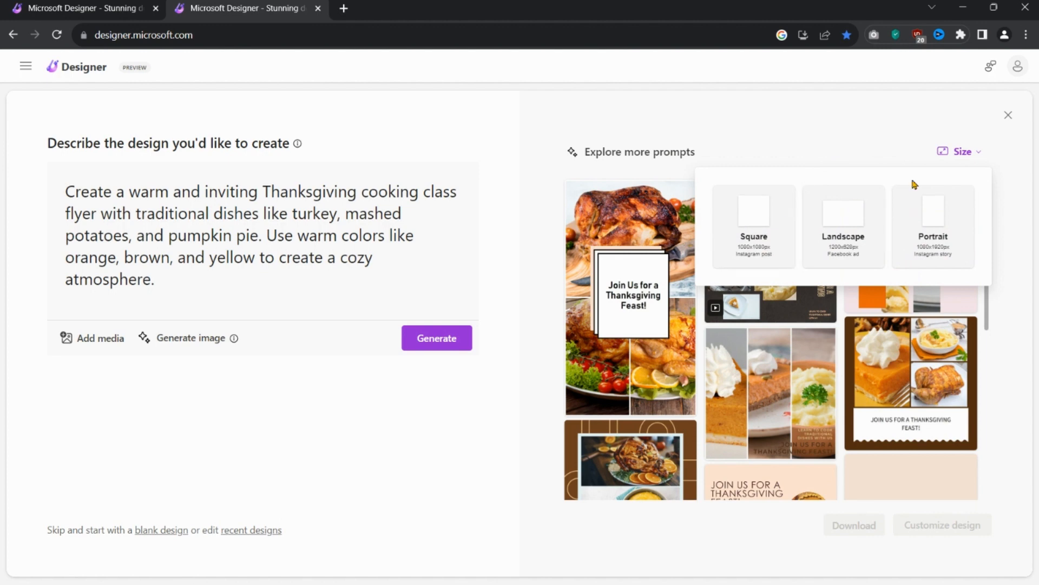
click(955, 151)
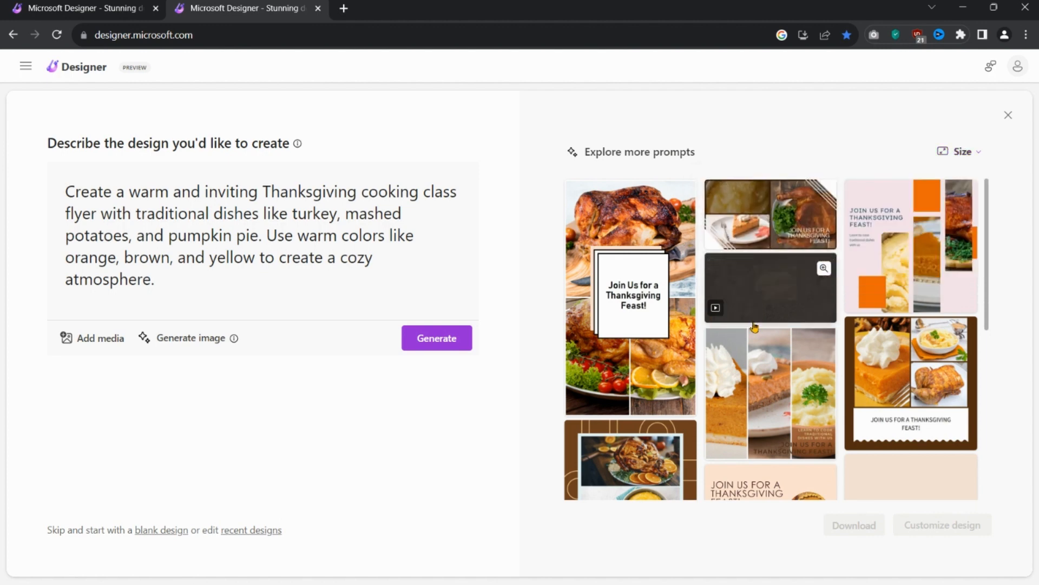
click(957, 157)
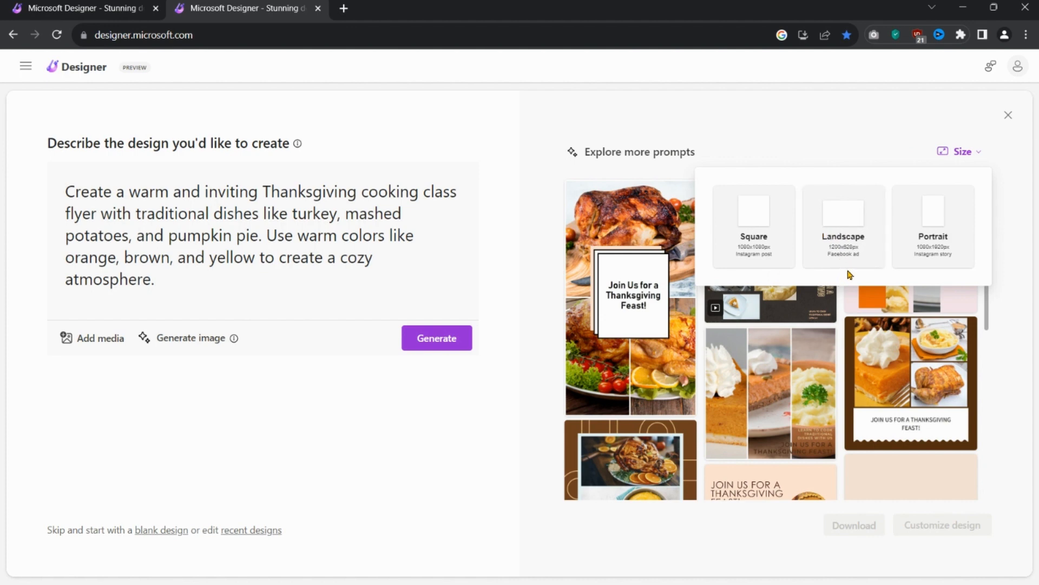
click(826, 218)
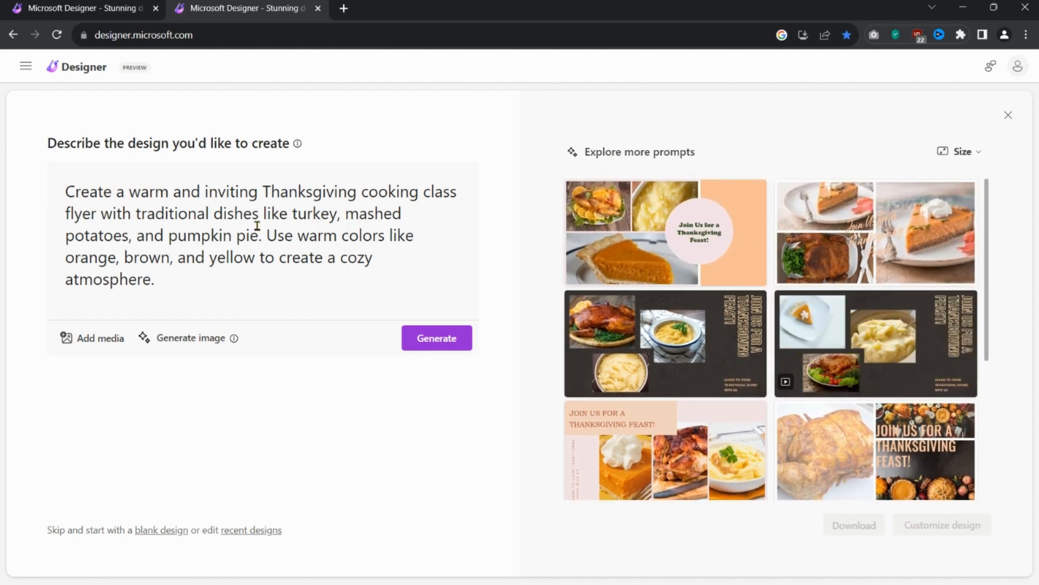
scroll(820, 273, down, 4)
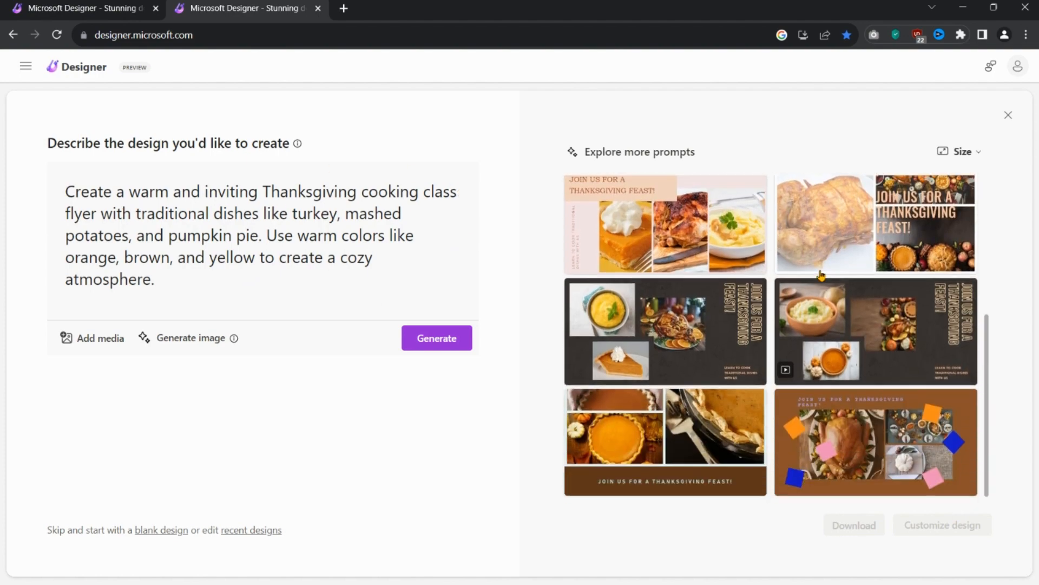
scroll(829, 335, up, 2)
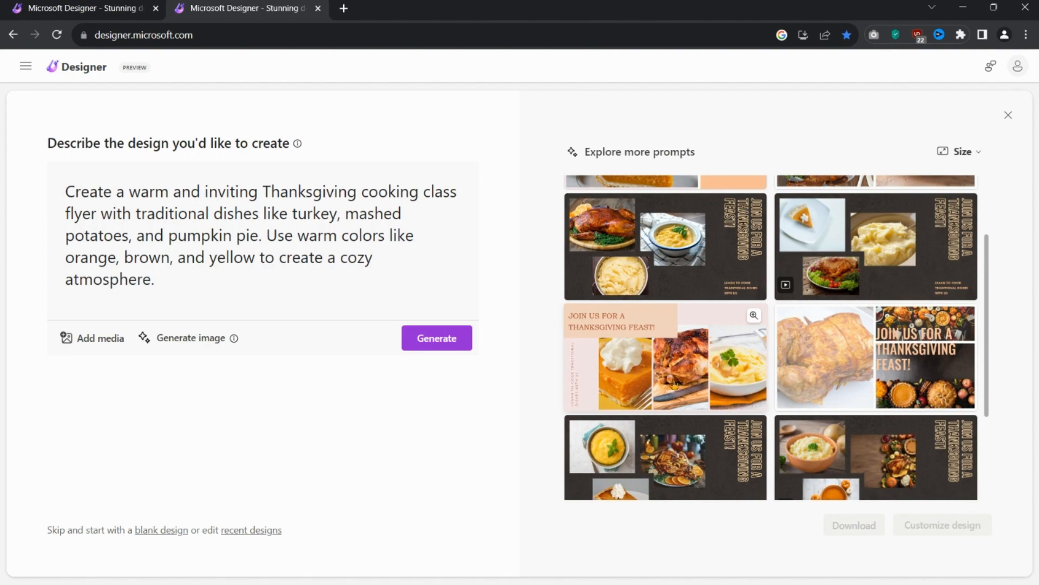
scroll(835, 331, up, 2)
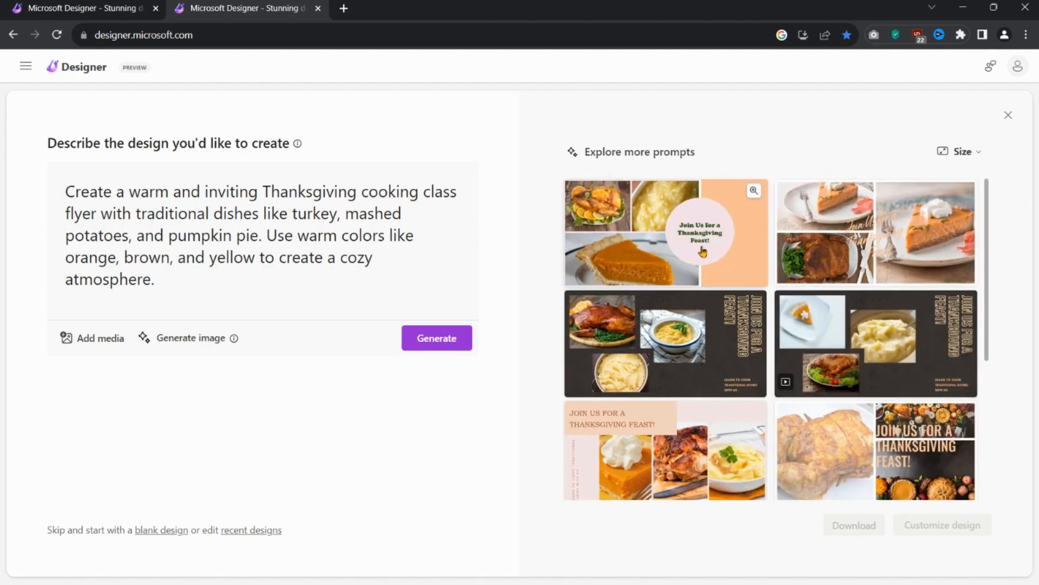
scroll(736, 335, down, 3)
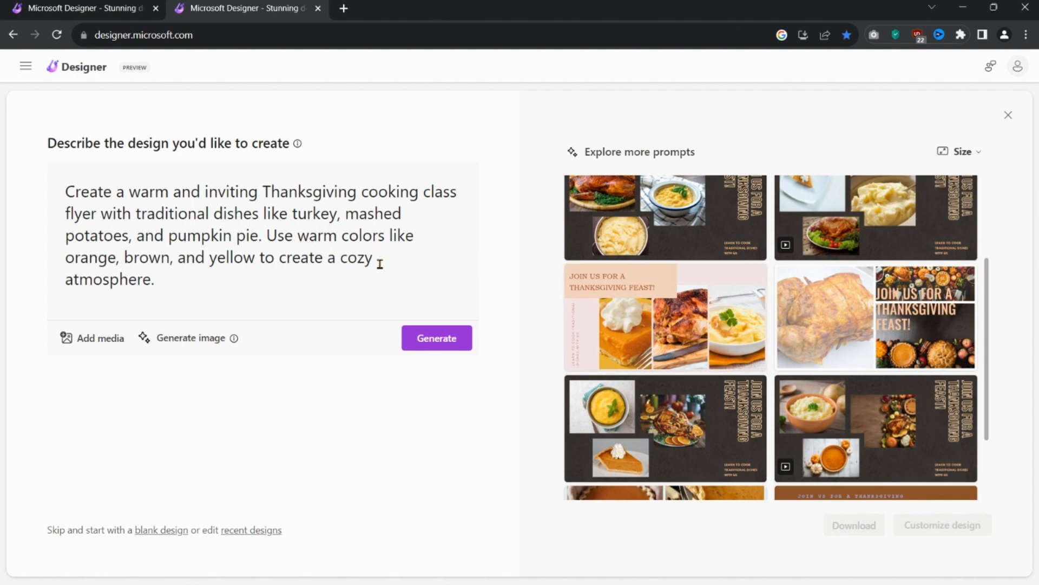
- Preview the landscape design with pumpkin pie, turkey and mashed potatoes on a pale pink background, and open it for customizing
drag(267, 235, 373, 269)
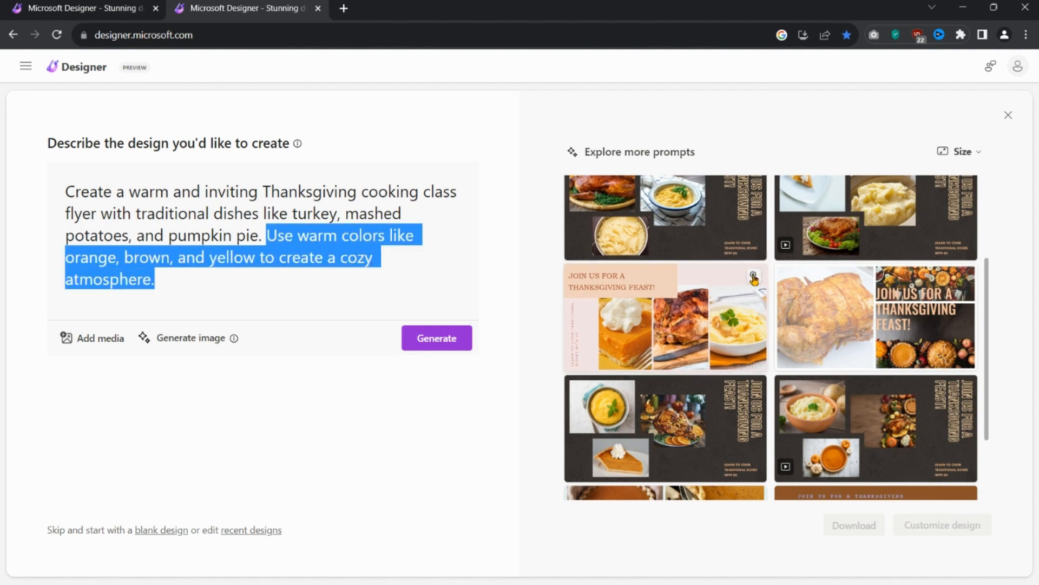
click(753, 278)
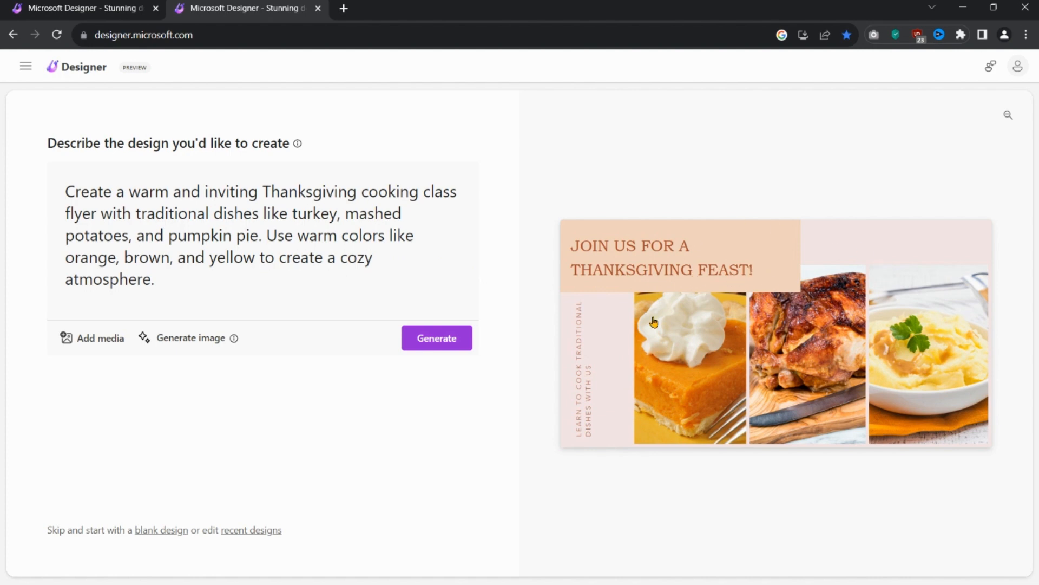
click(1008, 115)
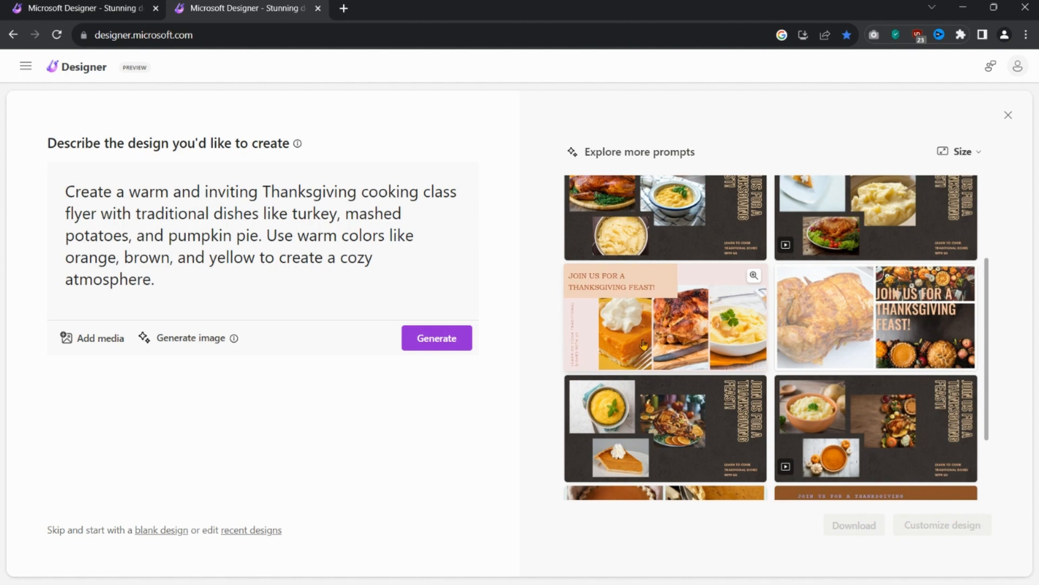
click(698, 316)
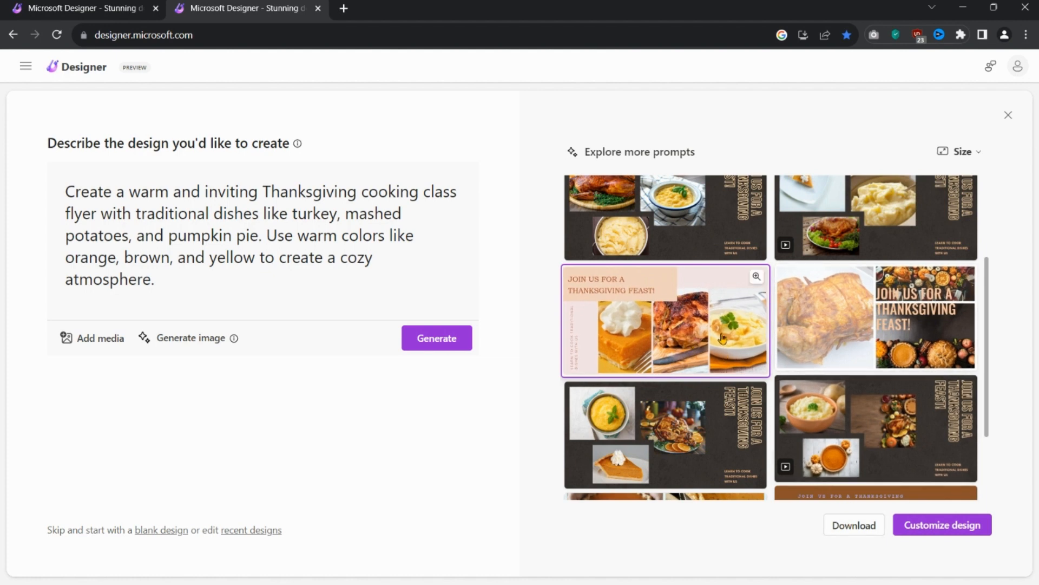
click(946, 526)
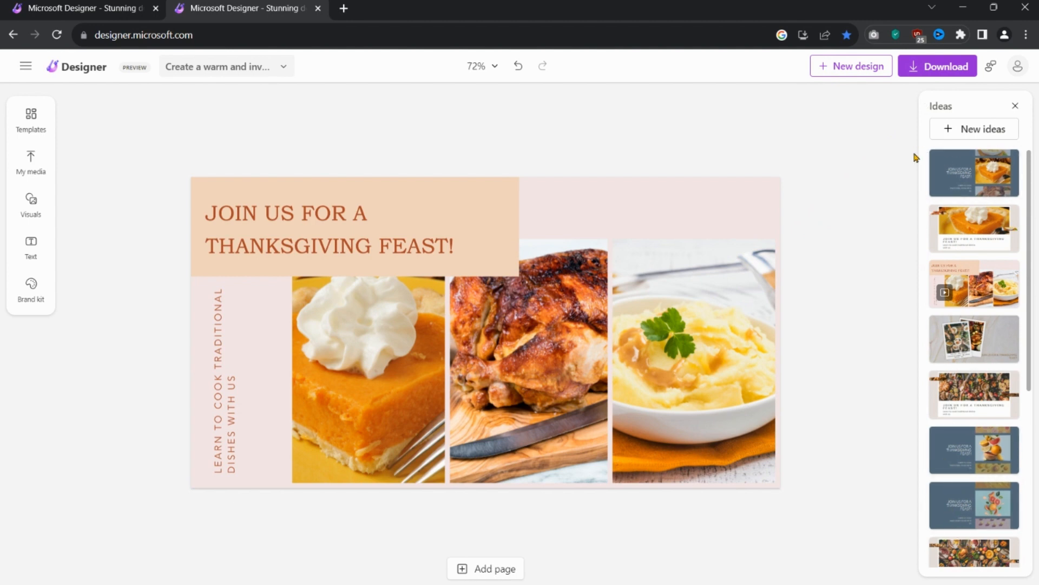
- Look through the suggested design ideas for the flyer and close them to give the canvas more room
scroll(994, 487, down, 5)
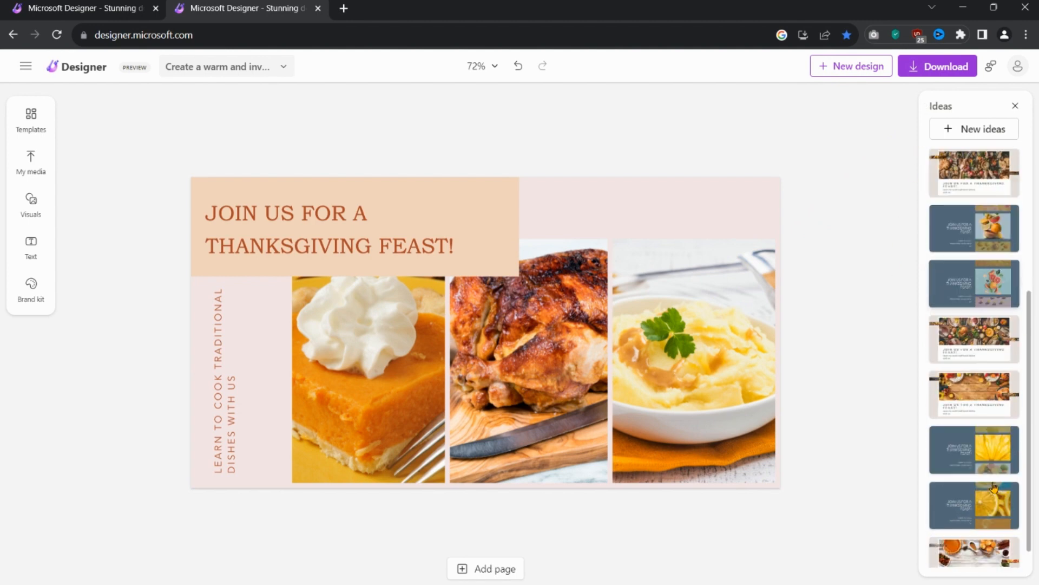
scroll(994, 486, up, 5)
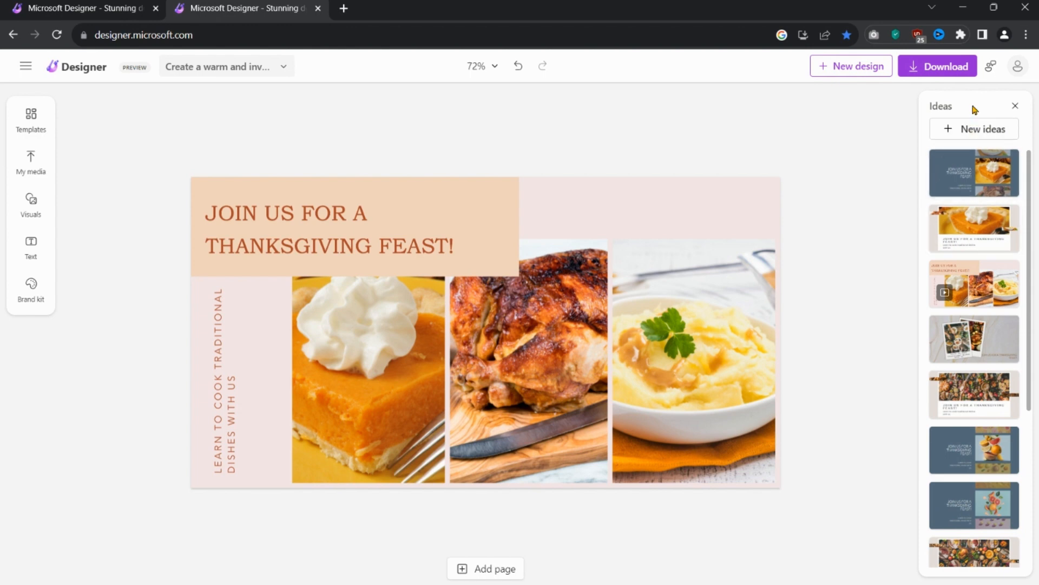
click(1016, 107)
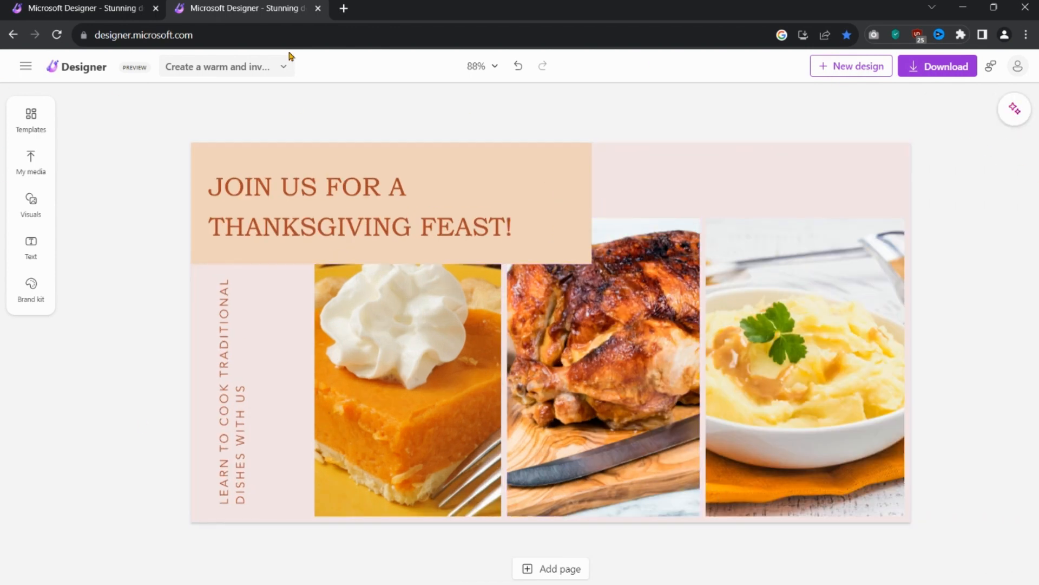
- Look through the available templates, the uploaded media with its upload sources, and the visuals recommended for the design
click(32, 126)
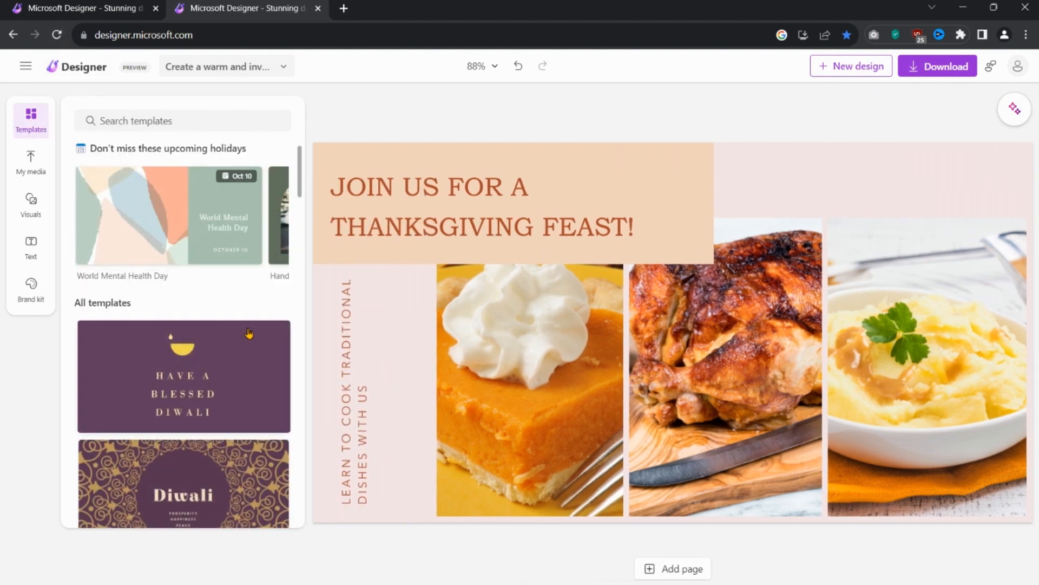
scroll(248, 333, down, 15)
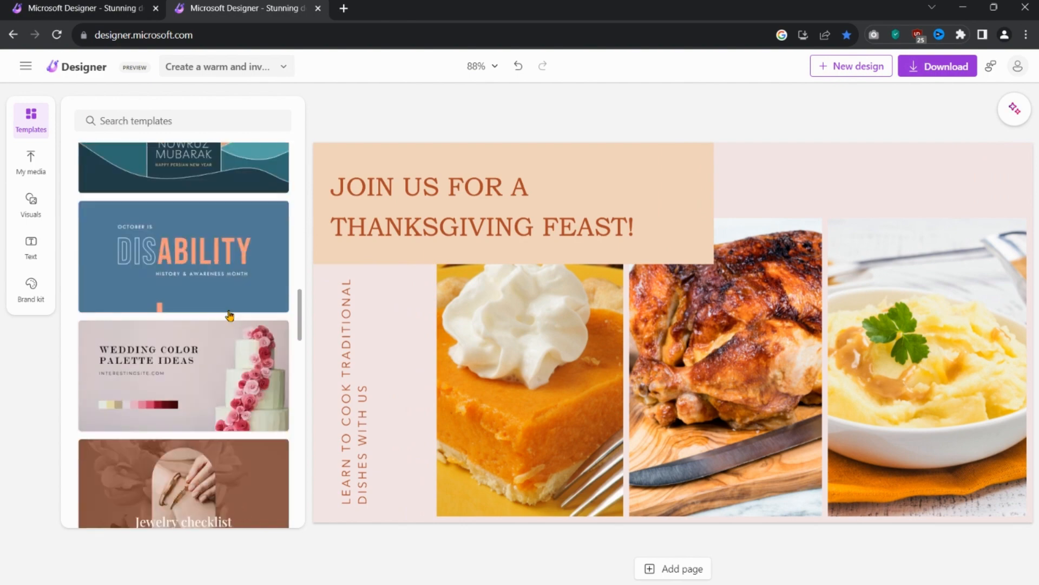
scroll(229, 316, up, 10)
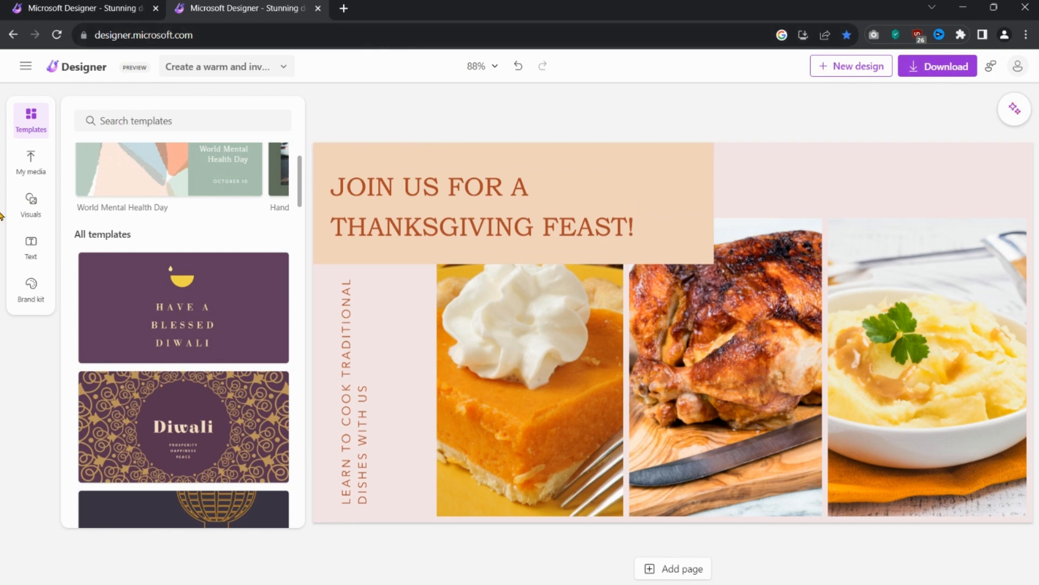
click(34, 162)
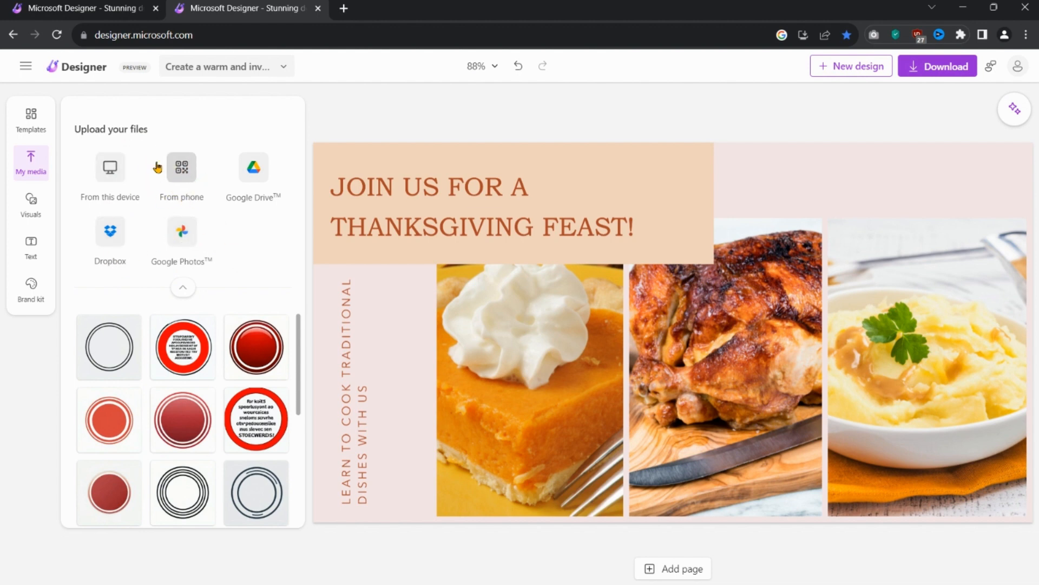
click(183, 288)
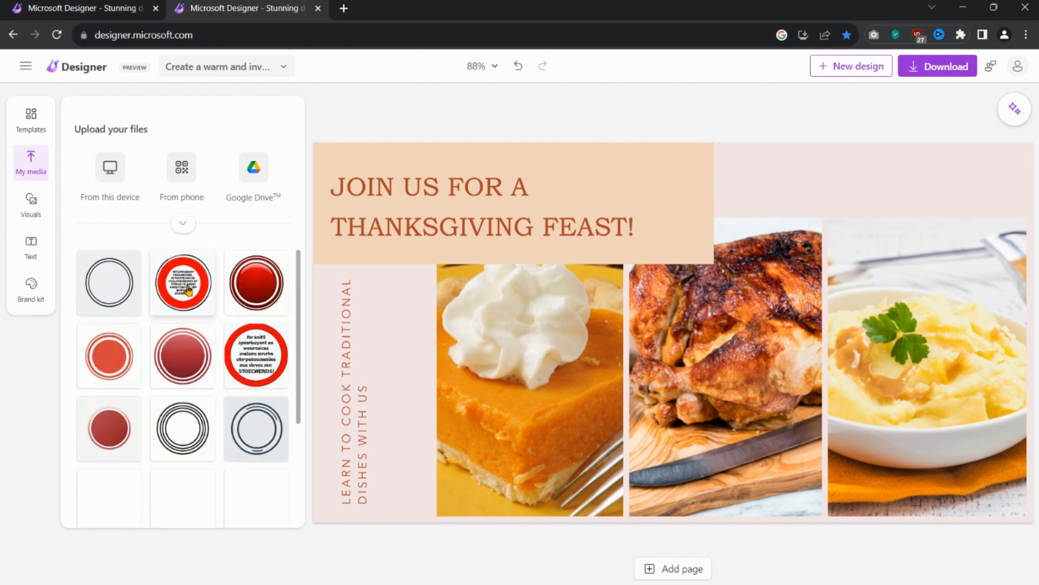
click(34, 213)
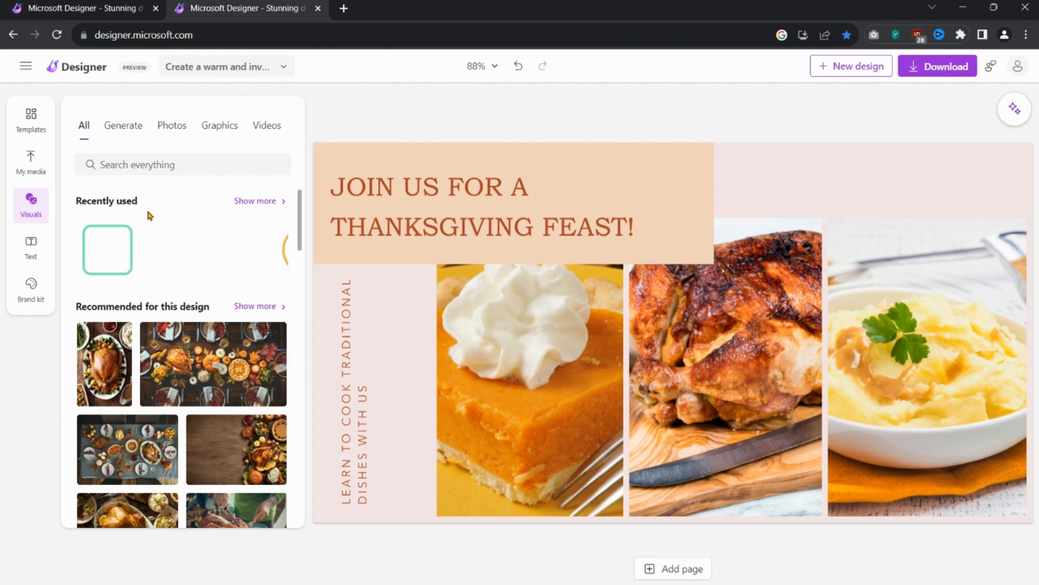
- Add the pink script "Seasonal Sale" text style to the design
click(30, 248)
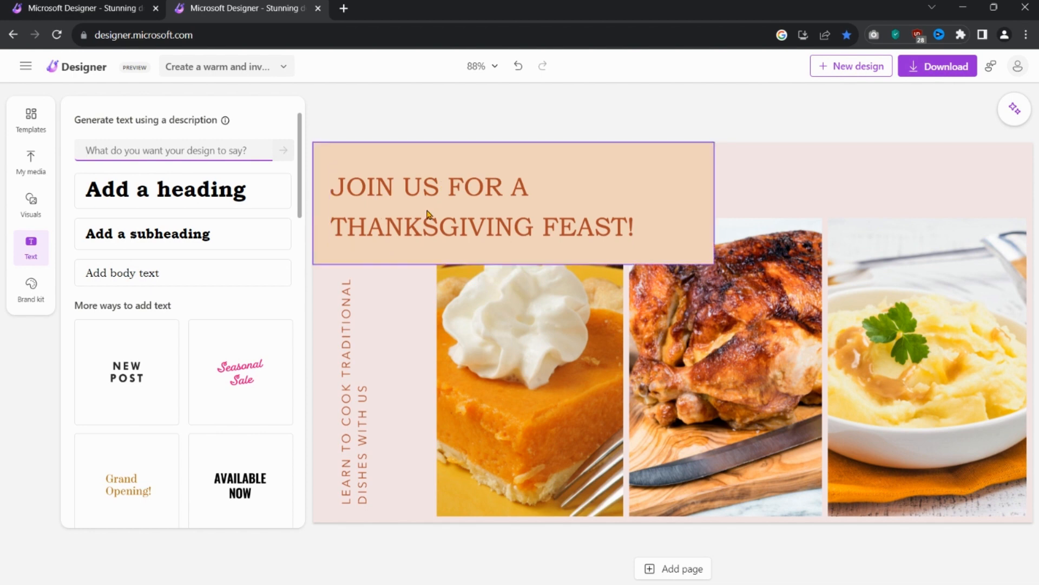
click(386, 204)
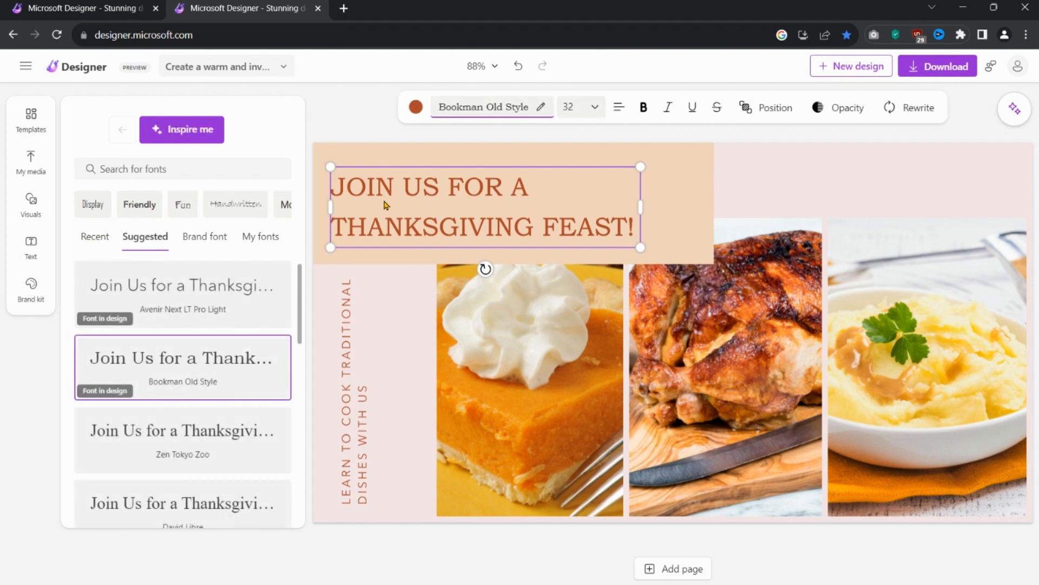
click(31, 245)
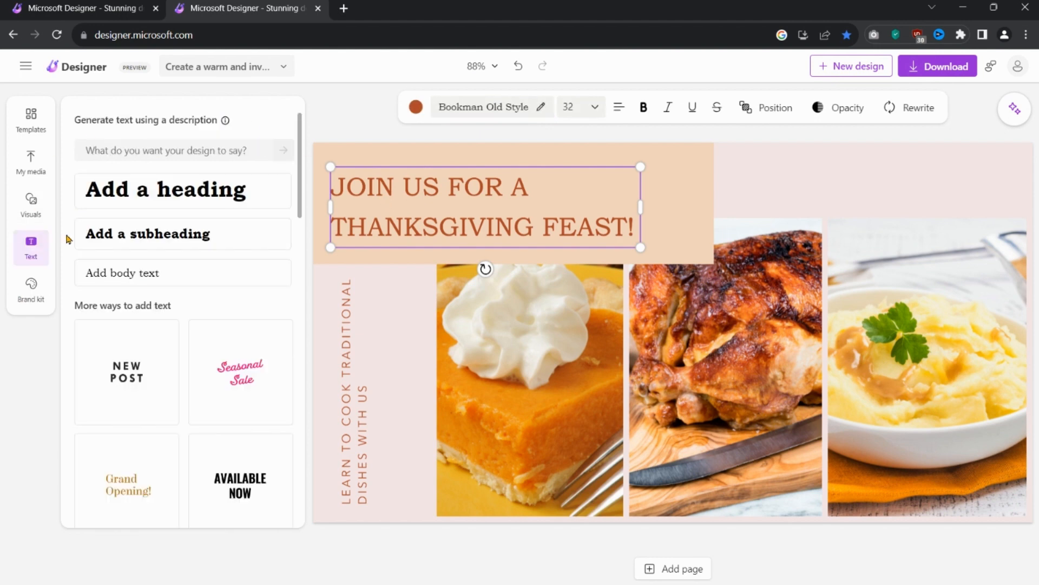
click(243, 376)
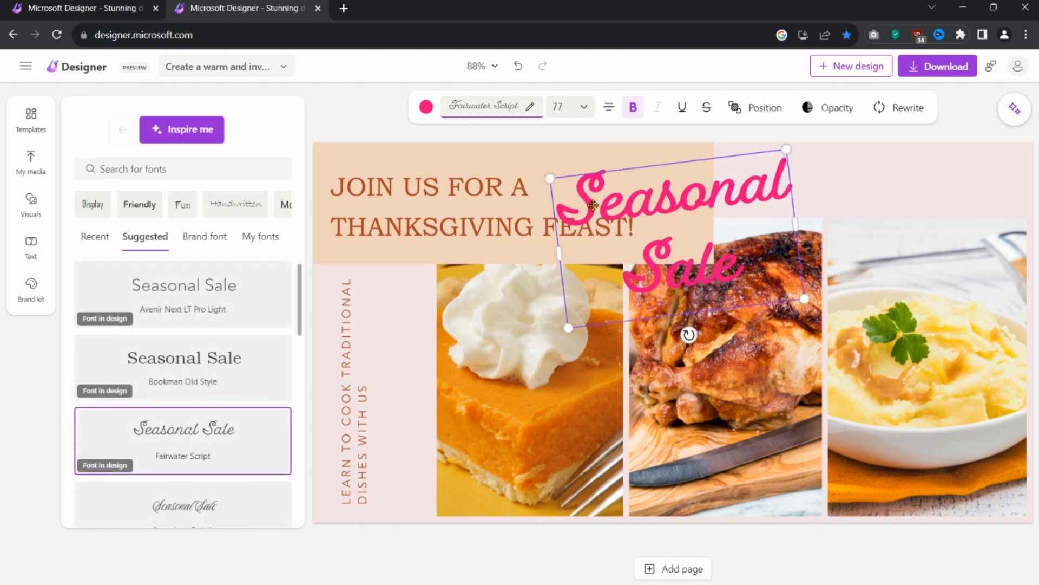
- Replace the "Seasonal Sale" wording in the pink script text with "Join Our Cooking"
double_click(694, 195)
click(582, 200)
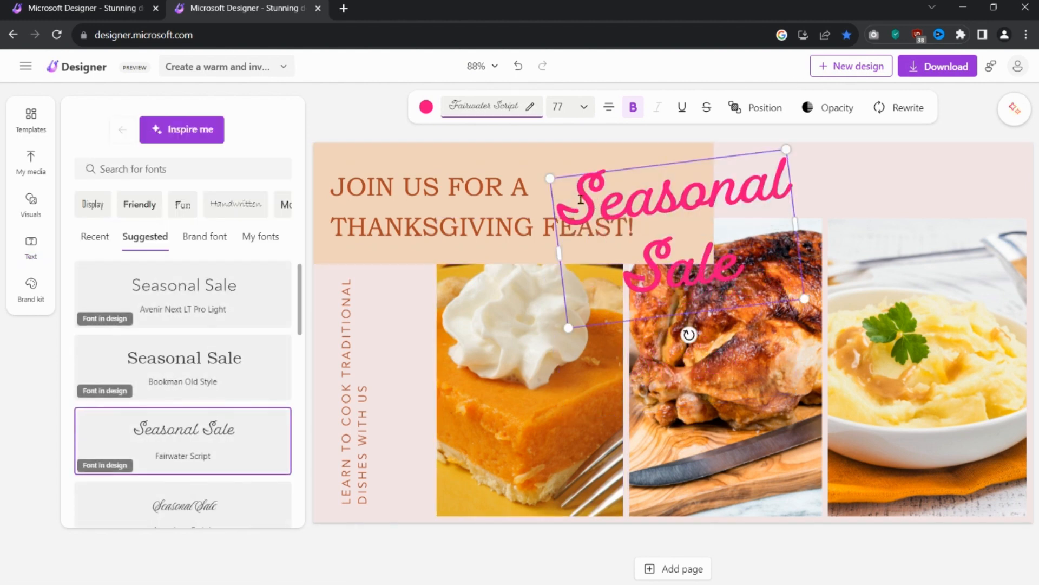
double_click(582, 200)
click(699, 260)
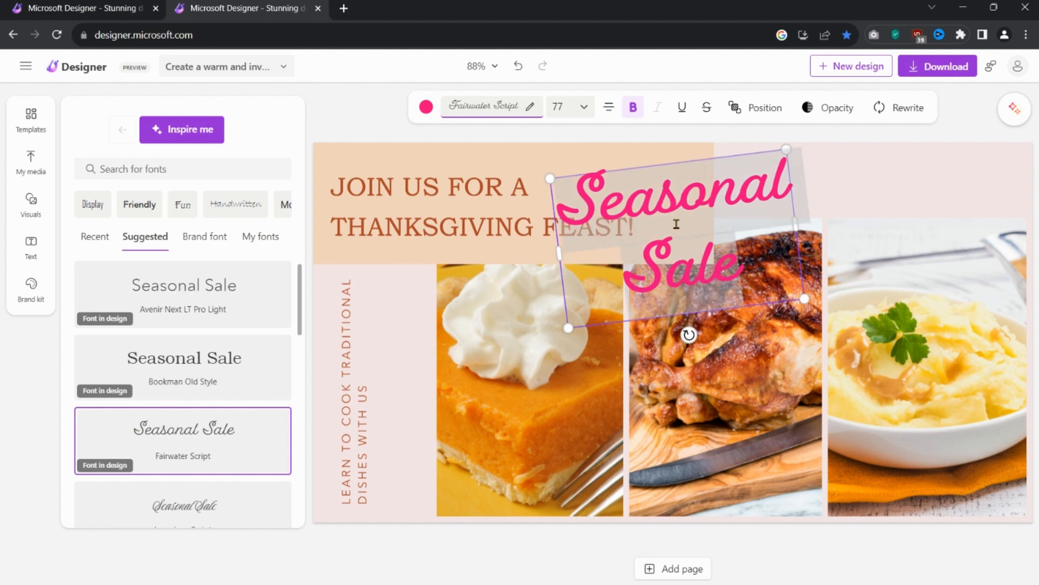
text(Jo)
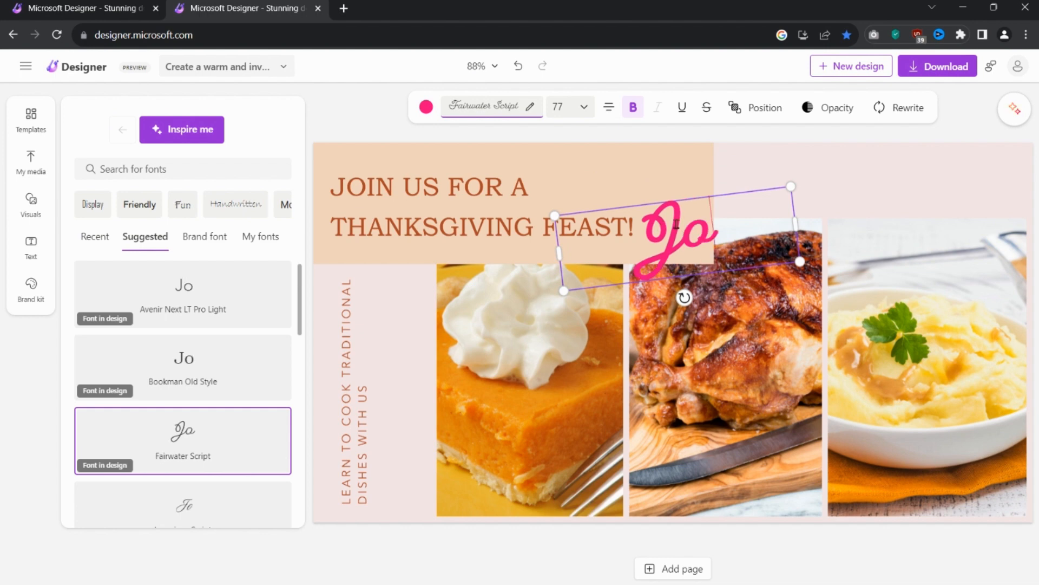
text(oi)
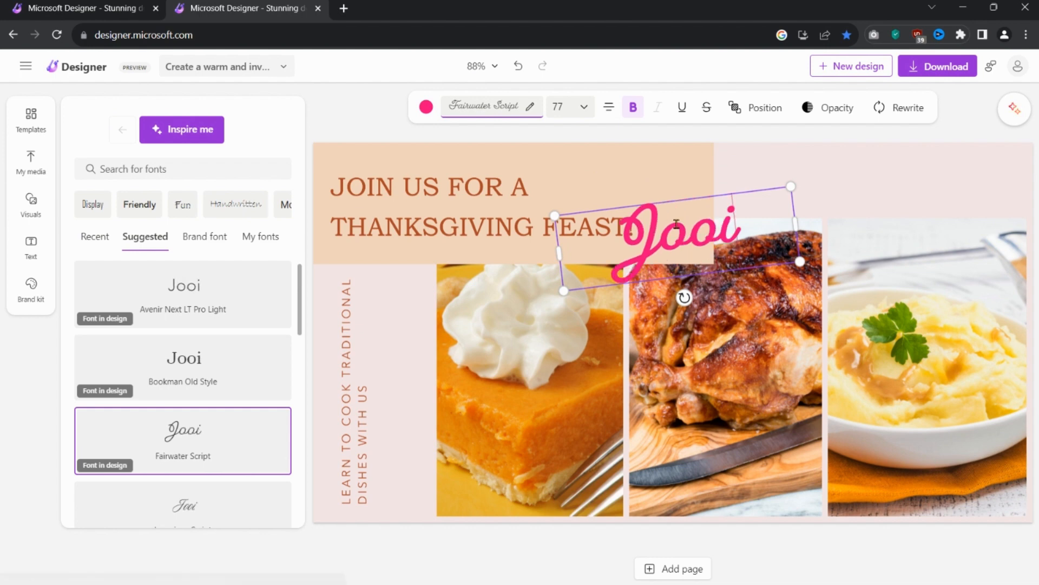
key(BackSpace)
key(BackSpace)
text(in)
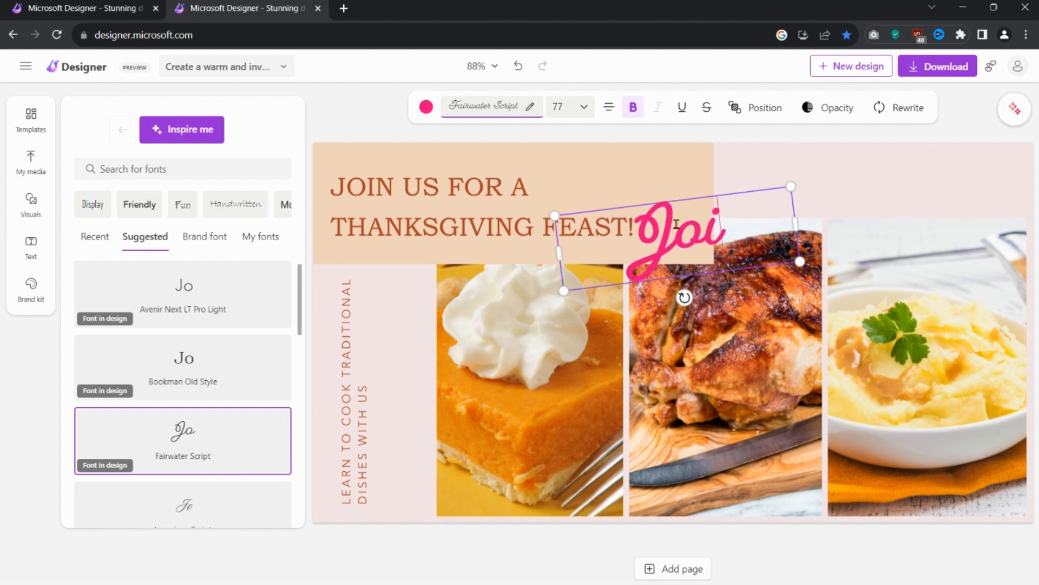
text( Our)
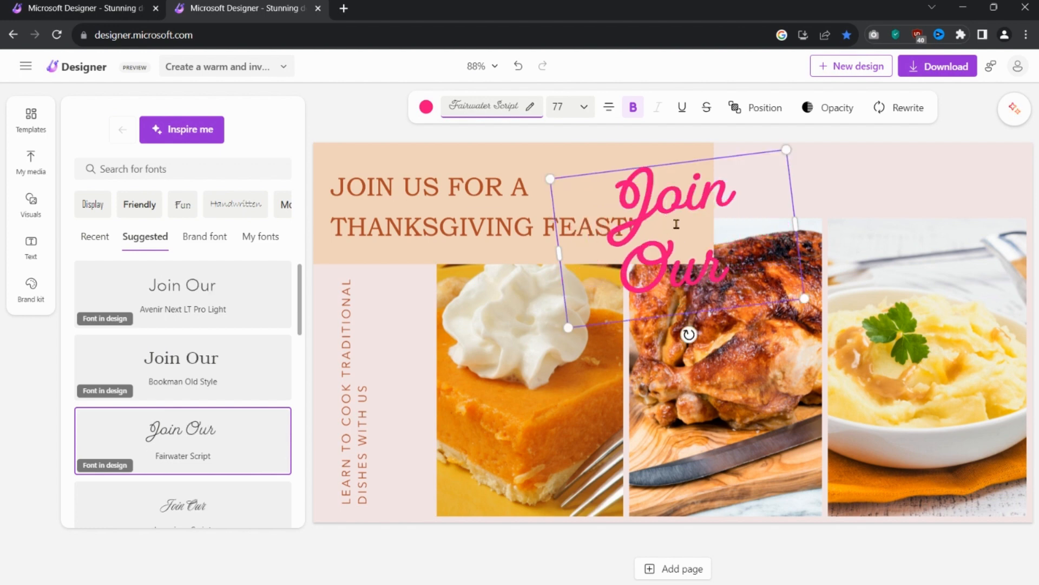
text( Coo)
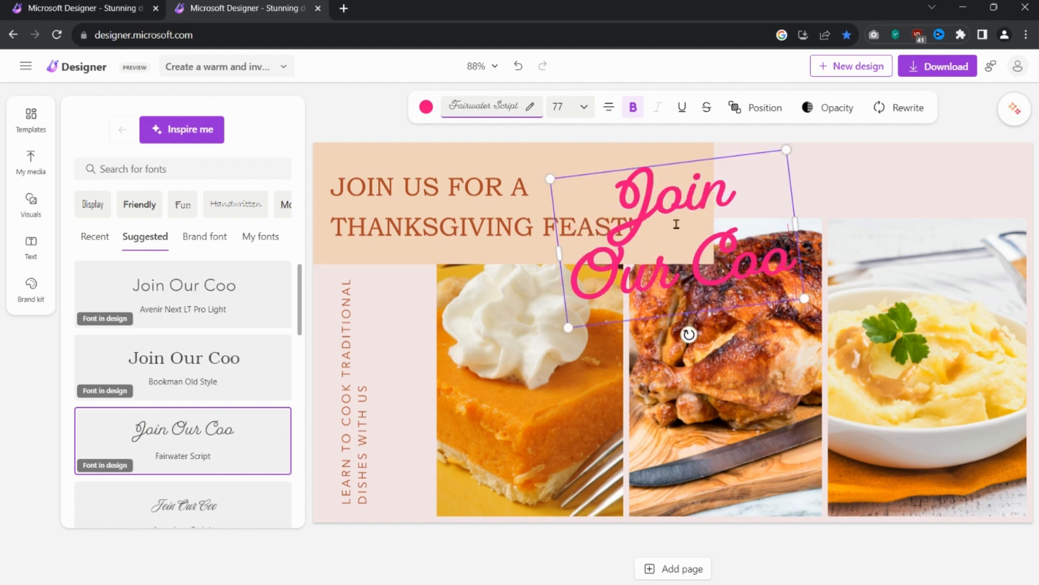
text(king)
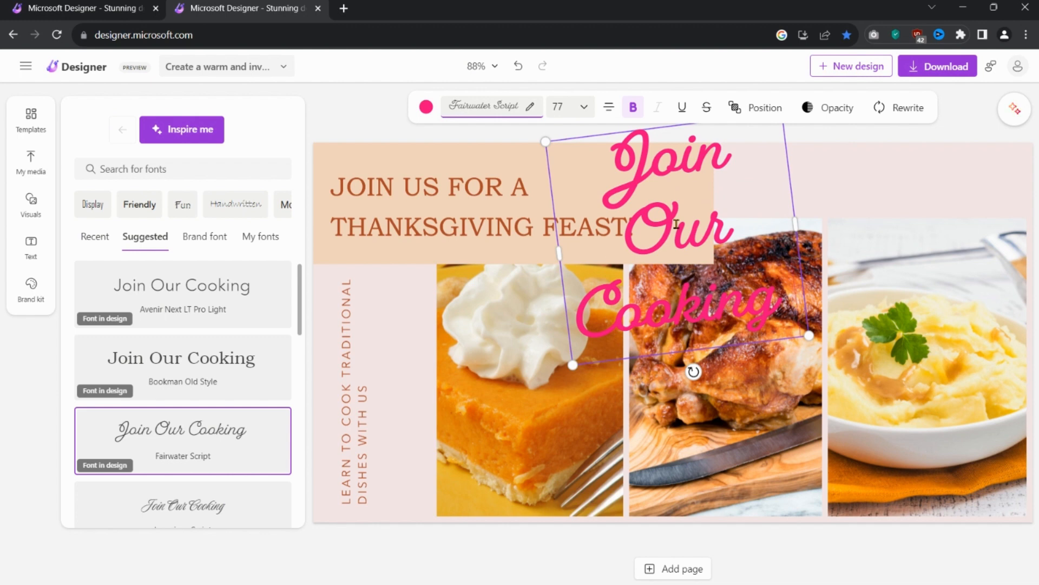
- Reword the pink script text to read "Join Our Thanksgiving Cooking Class"
key(BackSpace)
key(BackSpace)
key(BackSpace)
key(BackSpace)
key(BackSpace)
key(BackSpace)
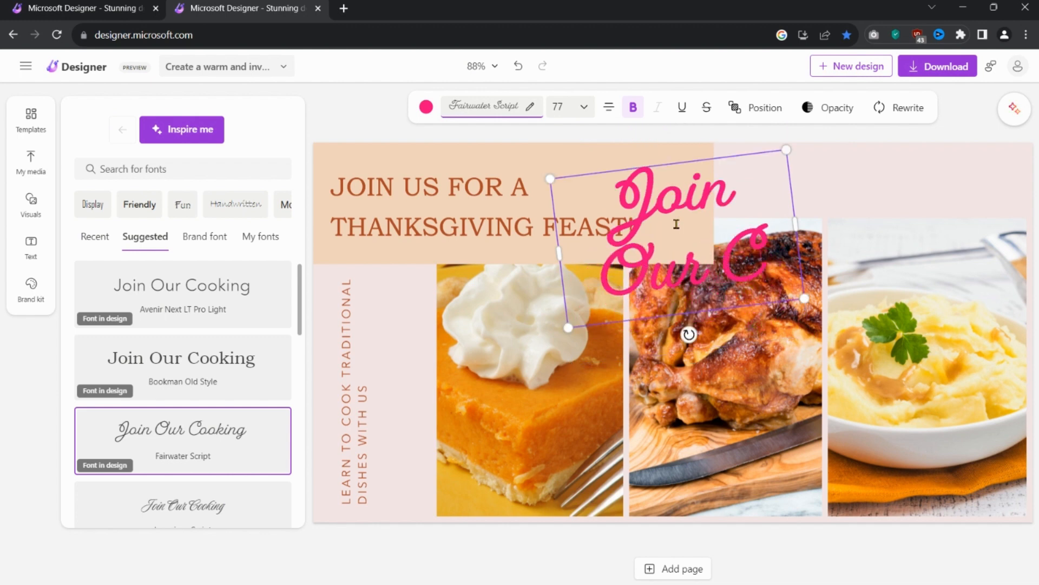
key(BackSpace)
key(BackSpace)
text(Thank)
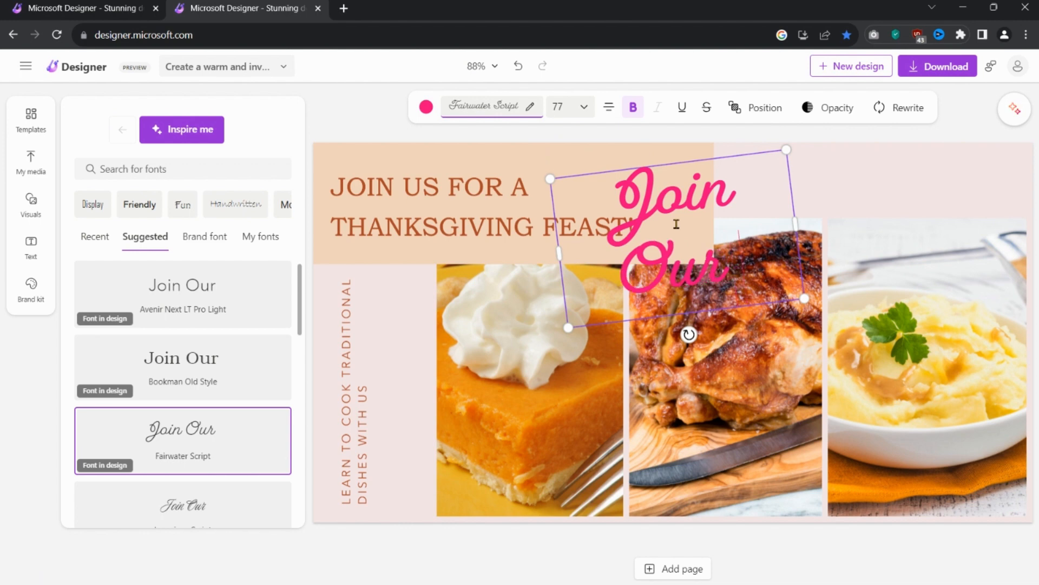
text(s)
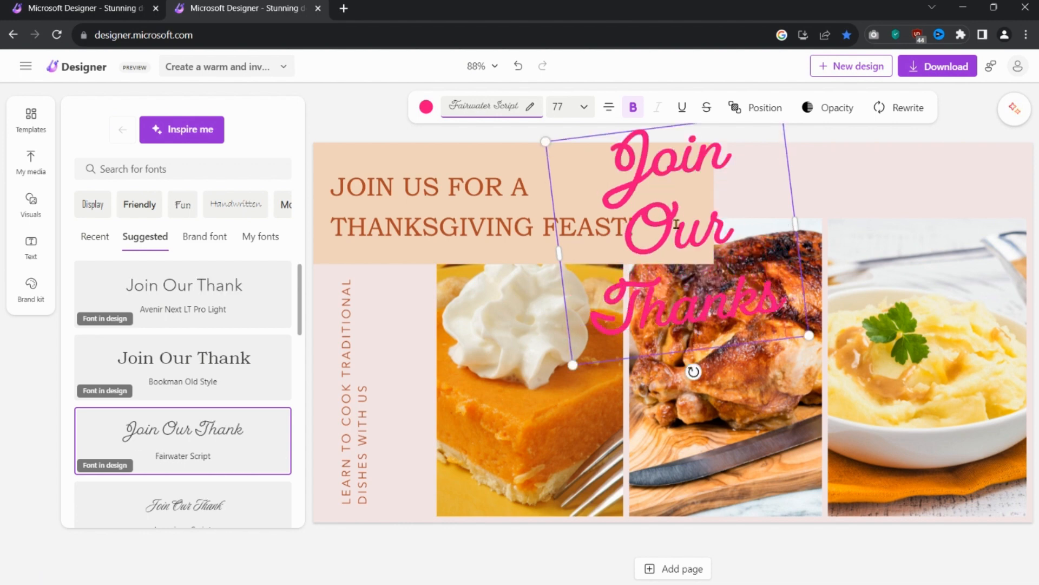
text(givi)
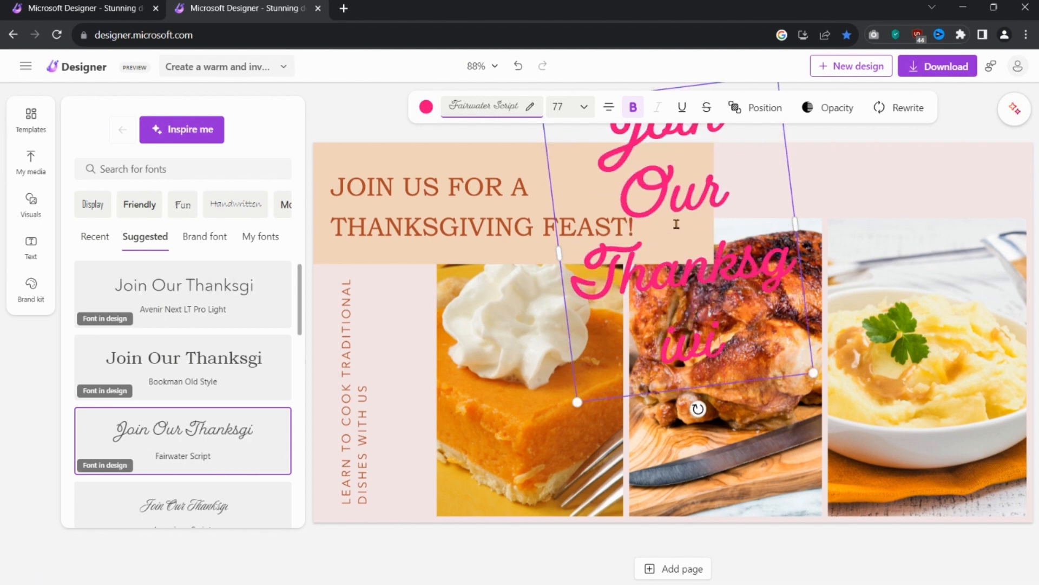
text(ng Cooking Class)
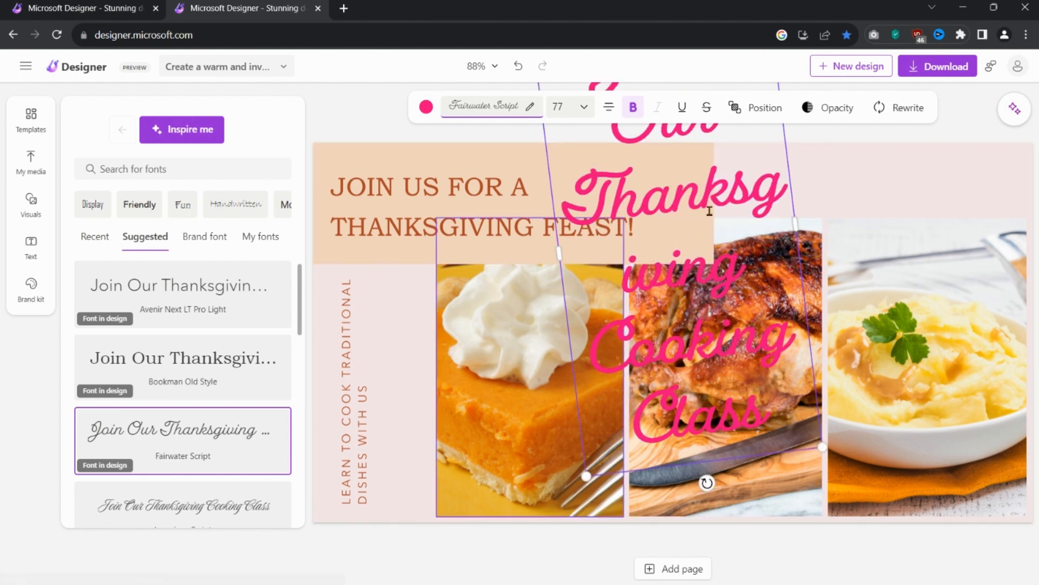
- Copy the hex colour code of the original "Join us for a Thanksgiving feast!" heading
click(378, 196)
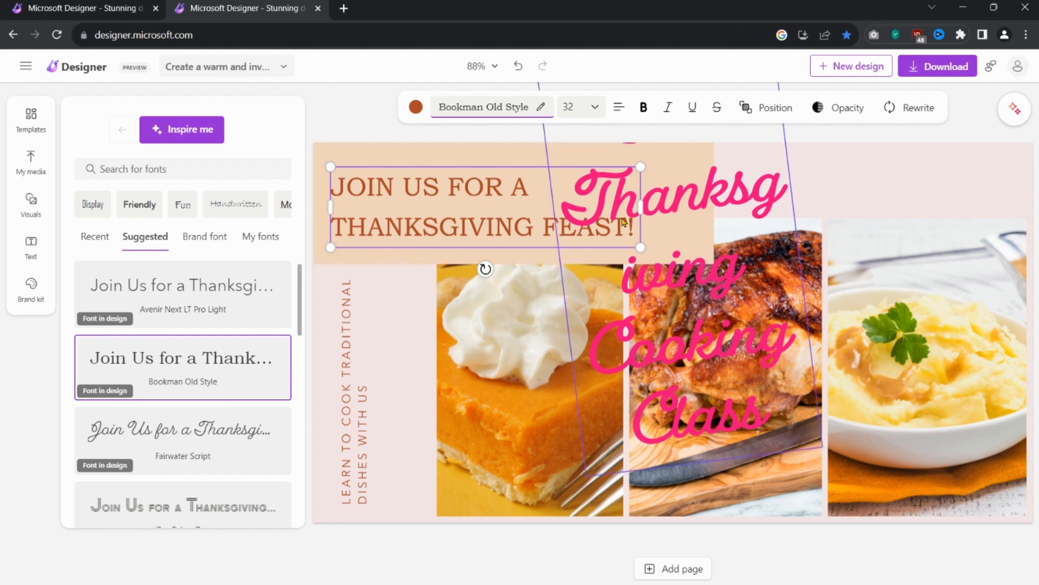
click(415, 111)
click(92, 238)
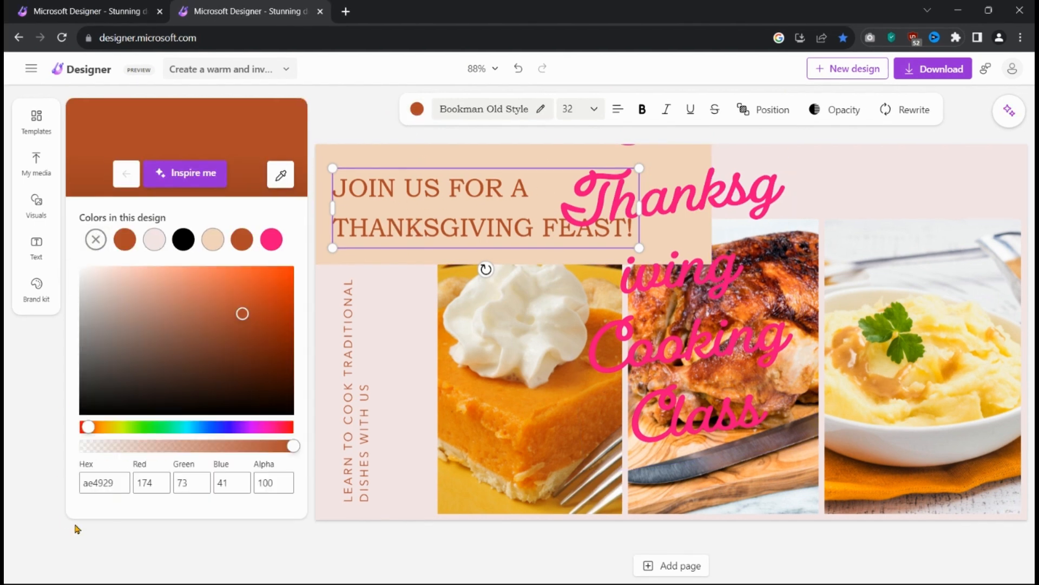
drag(115, 482, 58, 481)
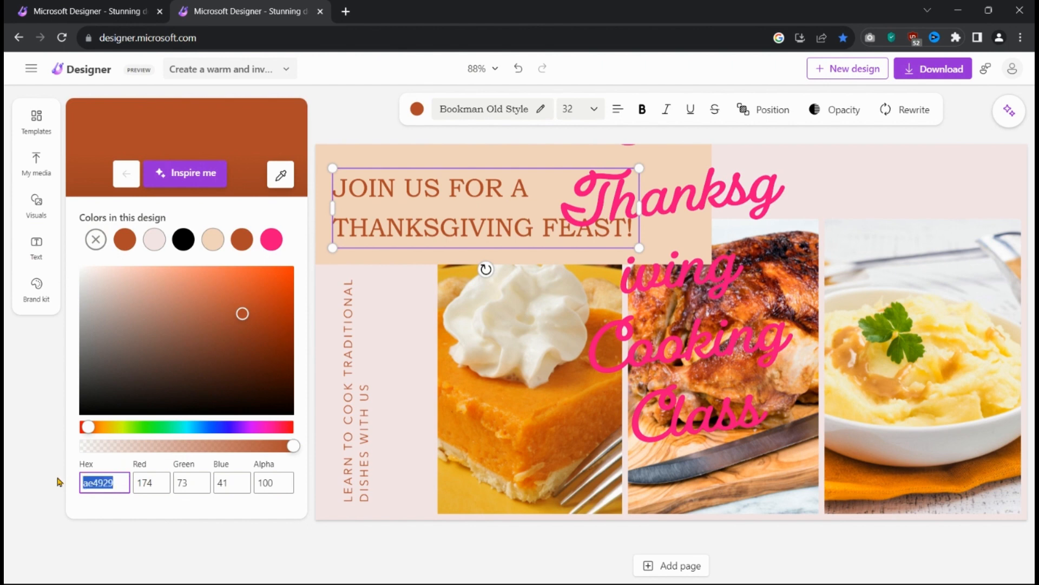
right_click(89, 486)
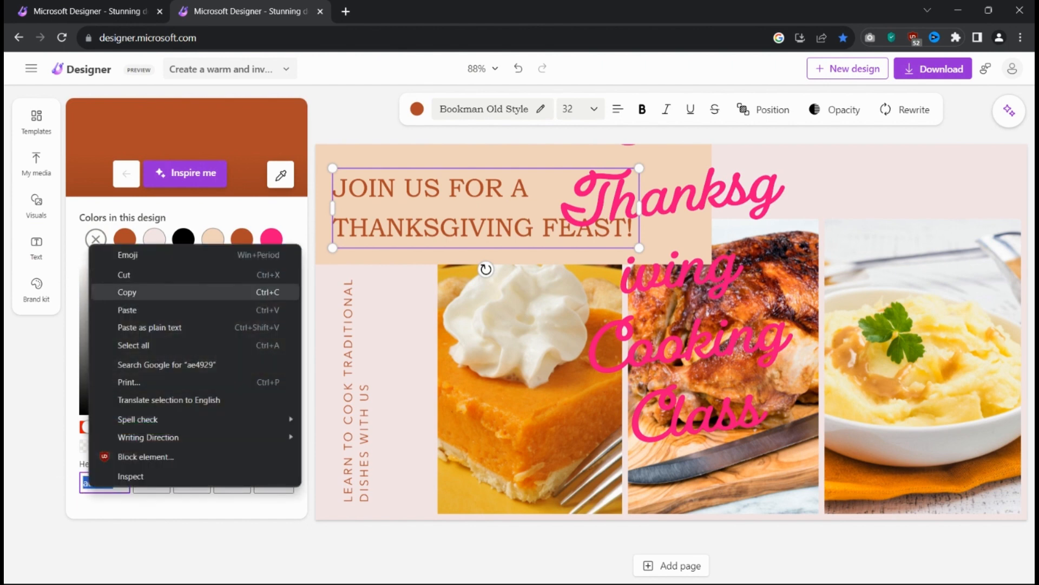
click(107, 291)
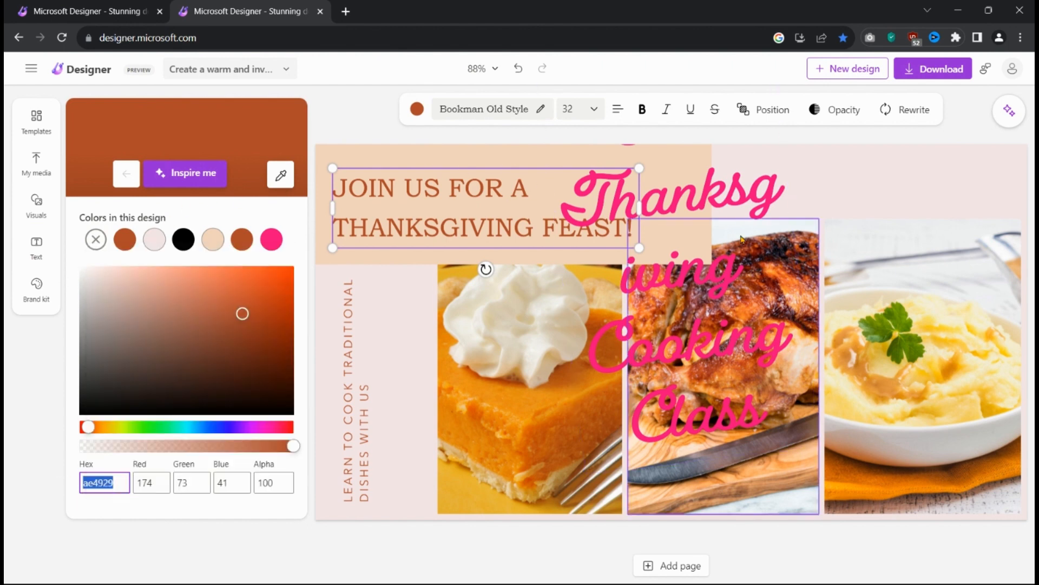
- Recolour the script "Join Our Thanksgiving Cooking Class" text with the copied hex code ae4929
click(711, 193)
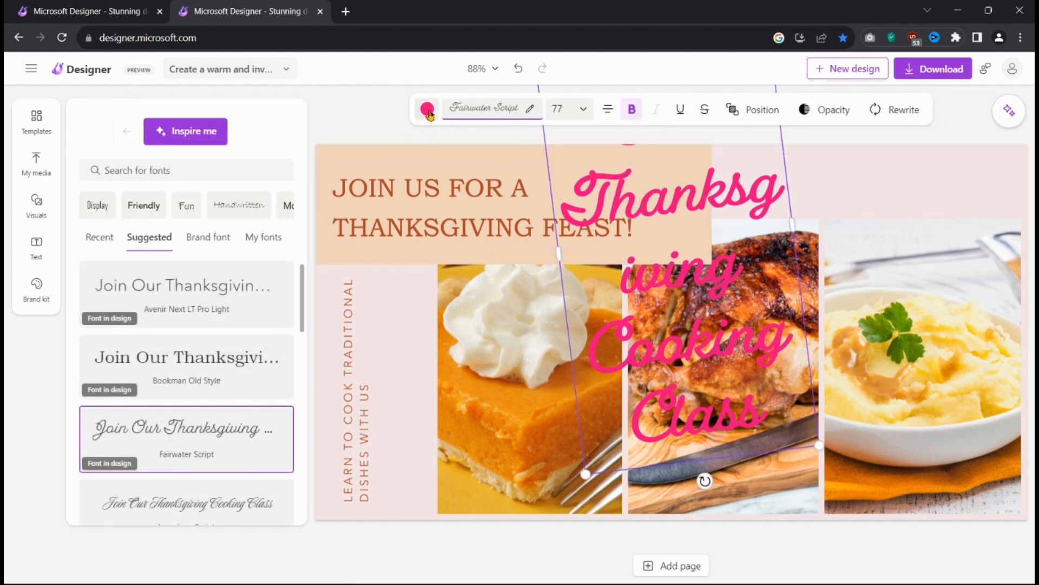
click(427, 111)
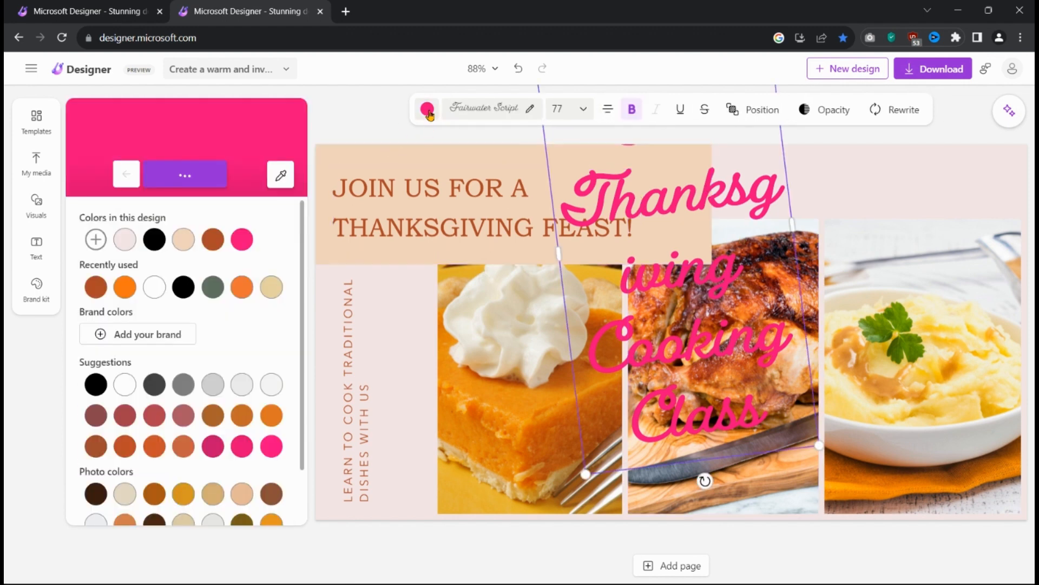
click(96, 248)
drag(113, 482, 92, 482)
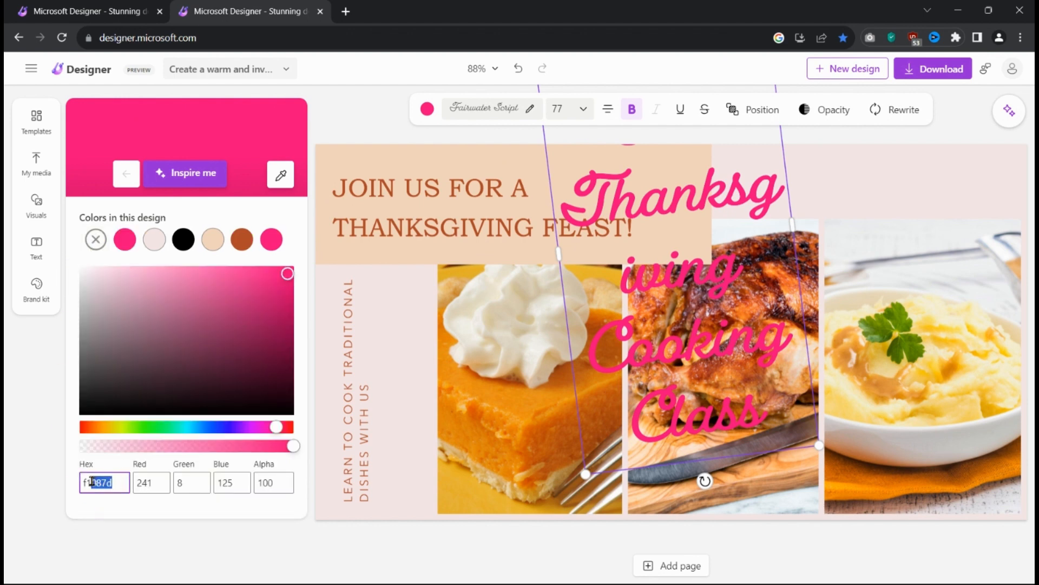
right_click(91, 481)
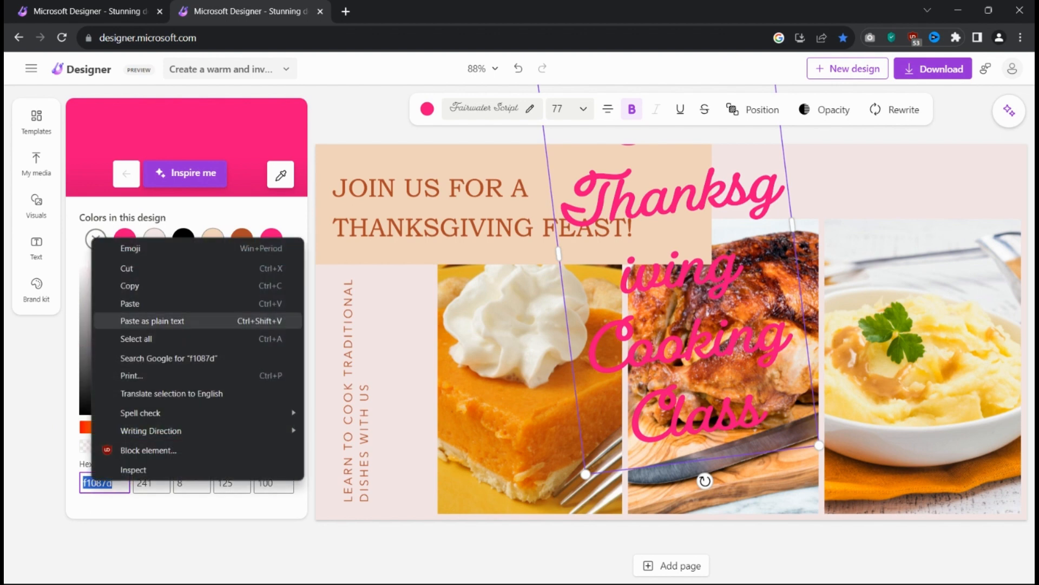
click(124, 315)
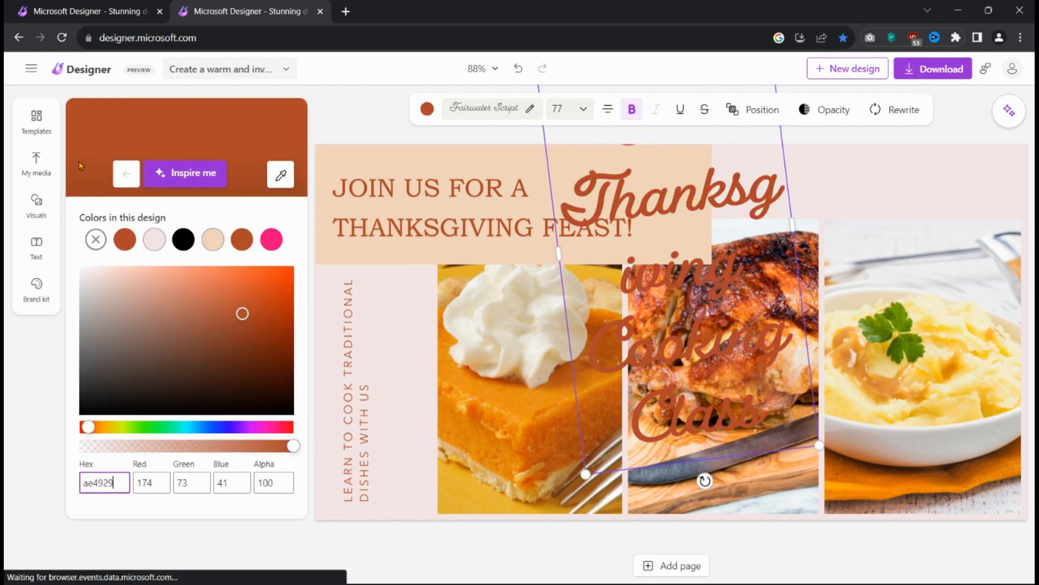
click(701, 199)
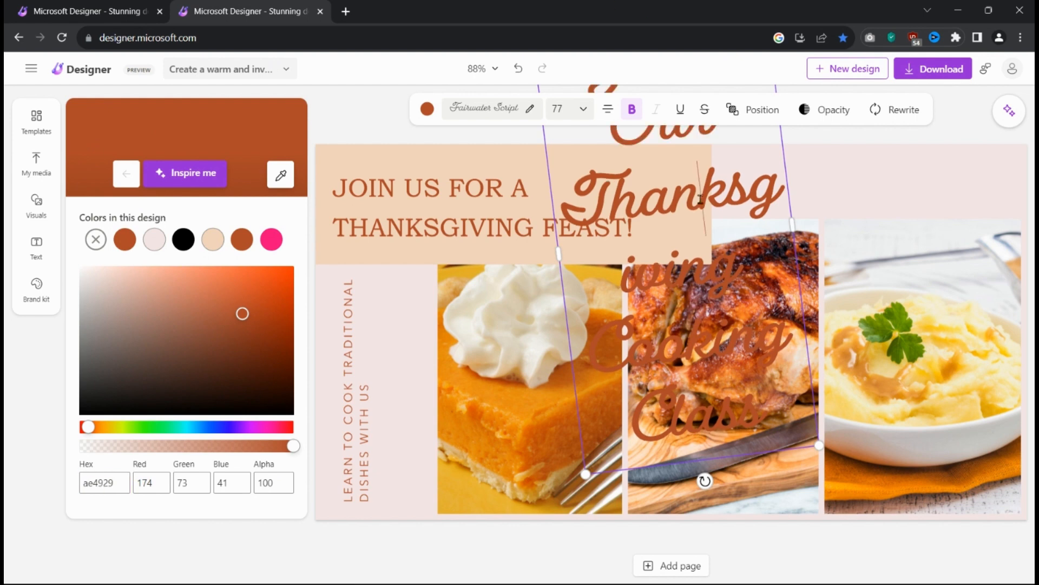
- Delete the original "Join us for a Thanksgiving feast!" heading from the design
click(513, 203)
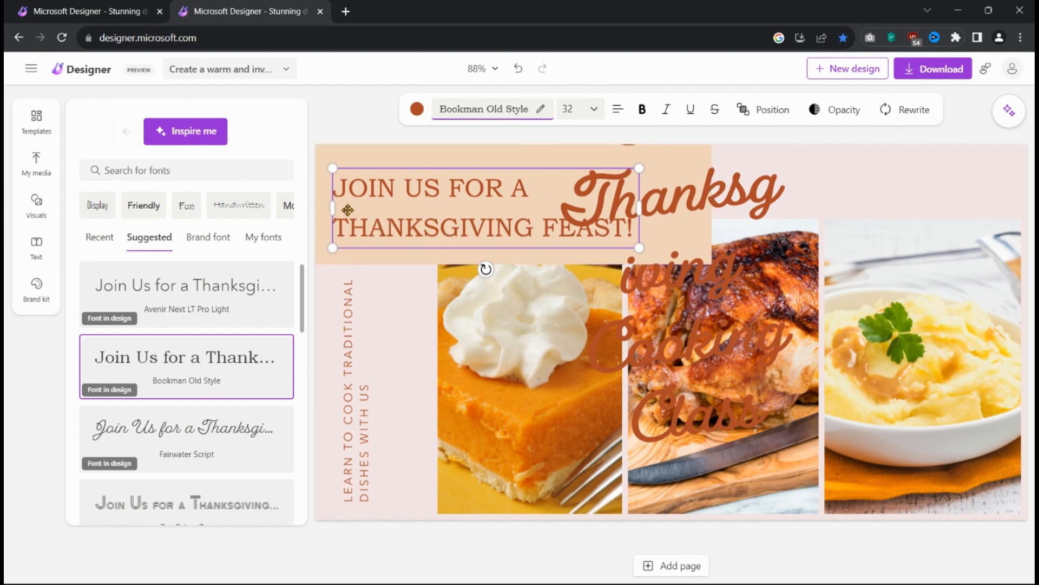
click(439, 204)
right_click(438, 205)
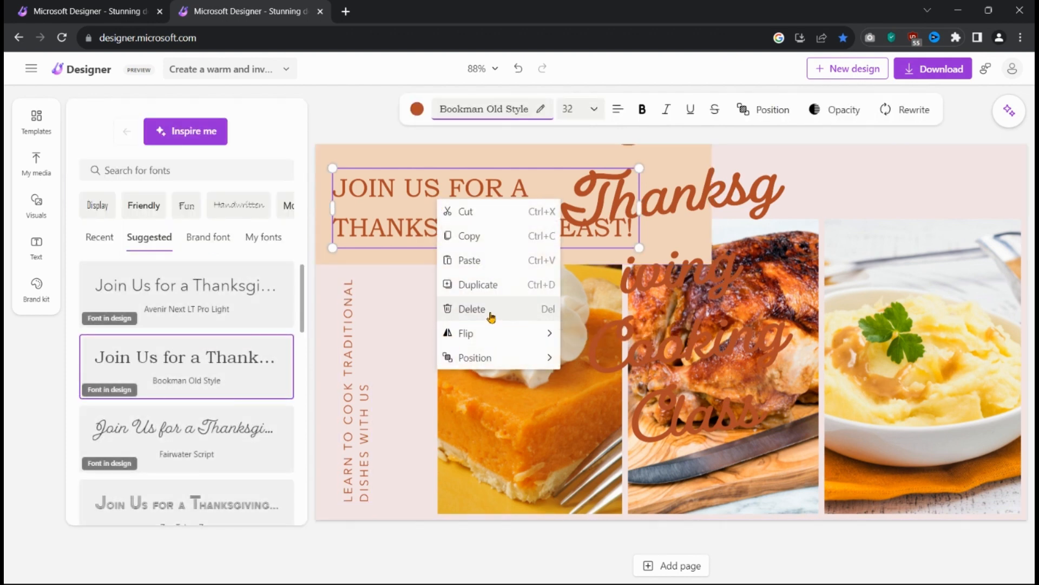
click(491, 317)
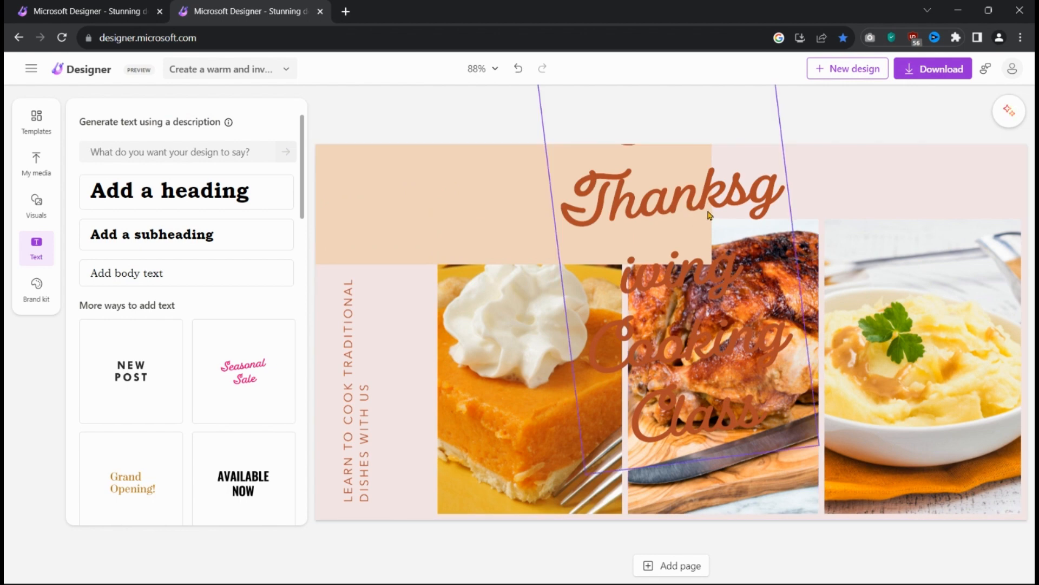
- Widen the script text box on both sides across most of the design so its wording fits on two lines
click(384, 202)
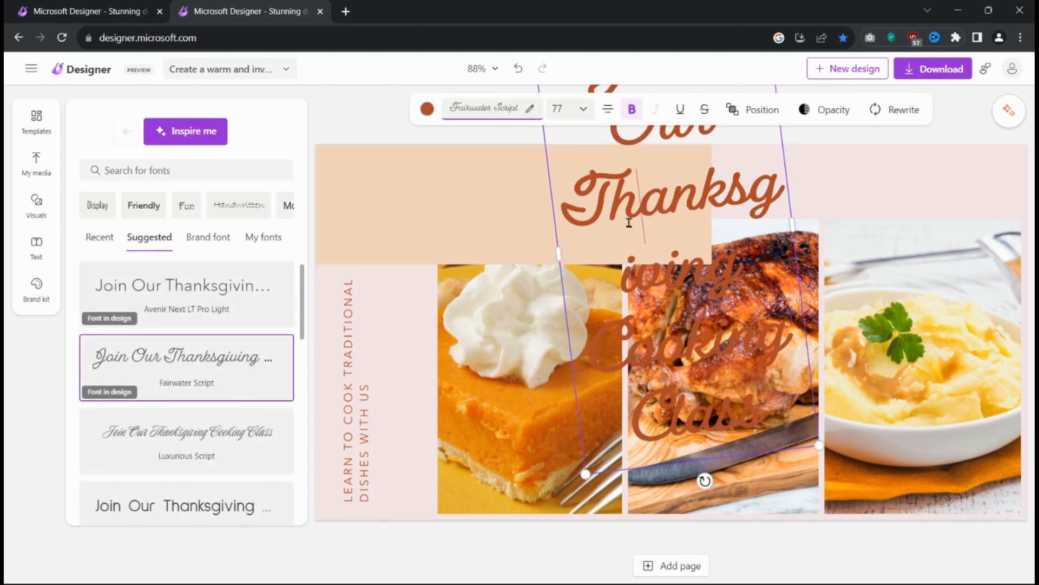
drag(558, 258, 328, 282)
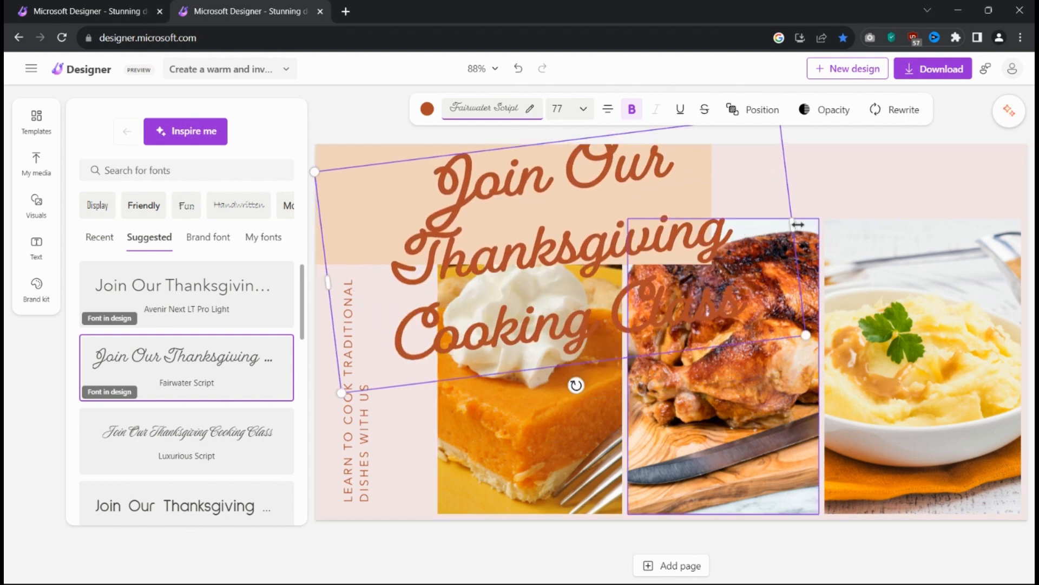
drag(797, 224, 968, 204)
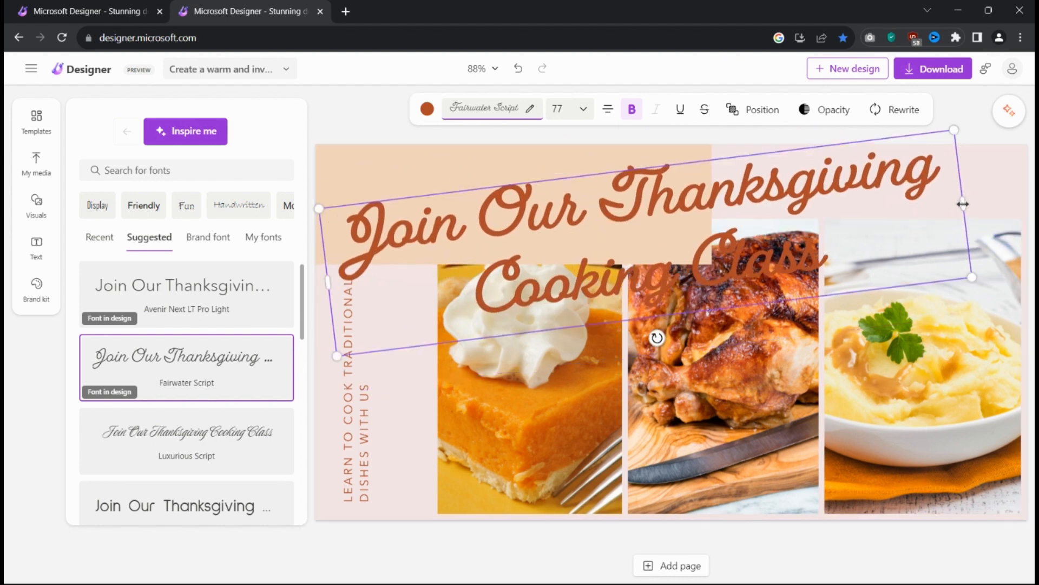
mouse_move(962, 203)
mouse_down()
mouse_move(623, 238)
mouse_move(975, 214)
mouse_move(973, 203)
mouse_up()
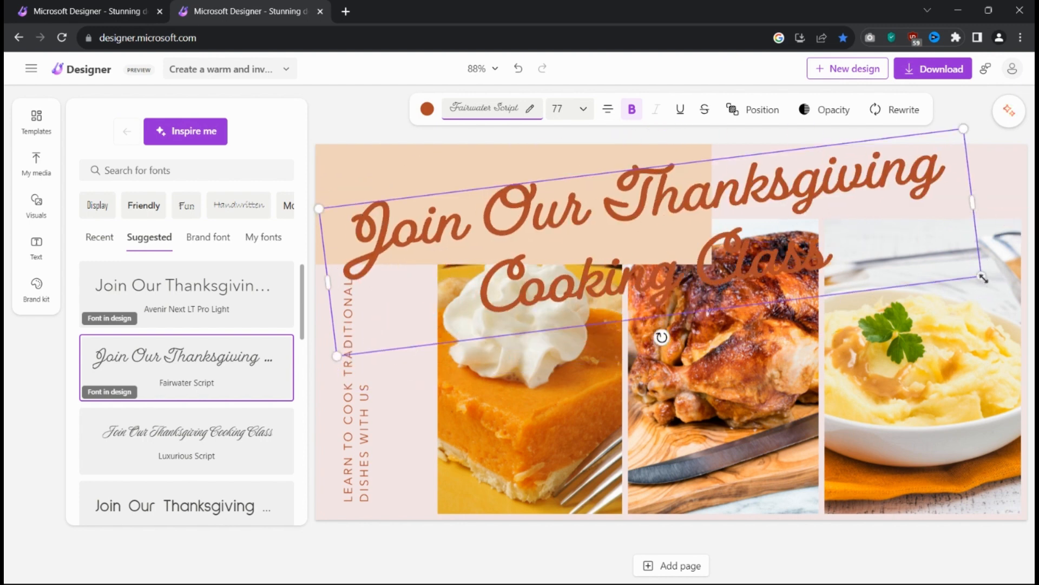
- Straighten the script title to horizontal and shrink it to font size 45 so it fits inside the peach block
drag(983, 278, 907, 269)
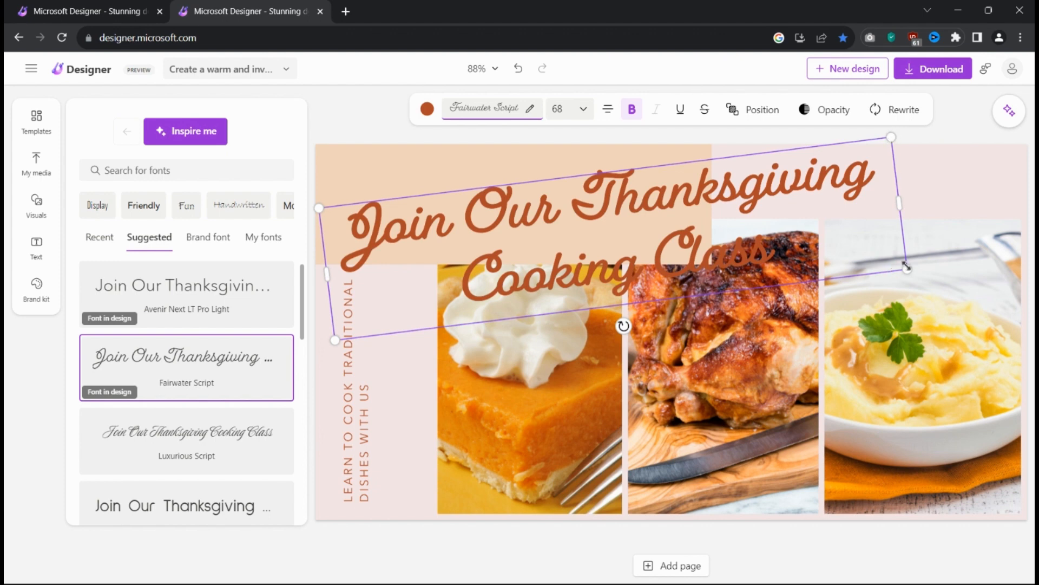
drag(909, 271, 866, 232)
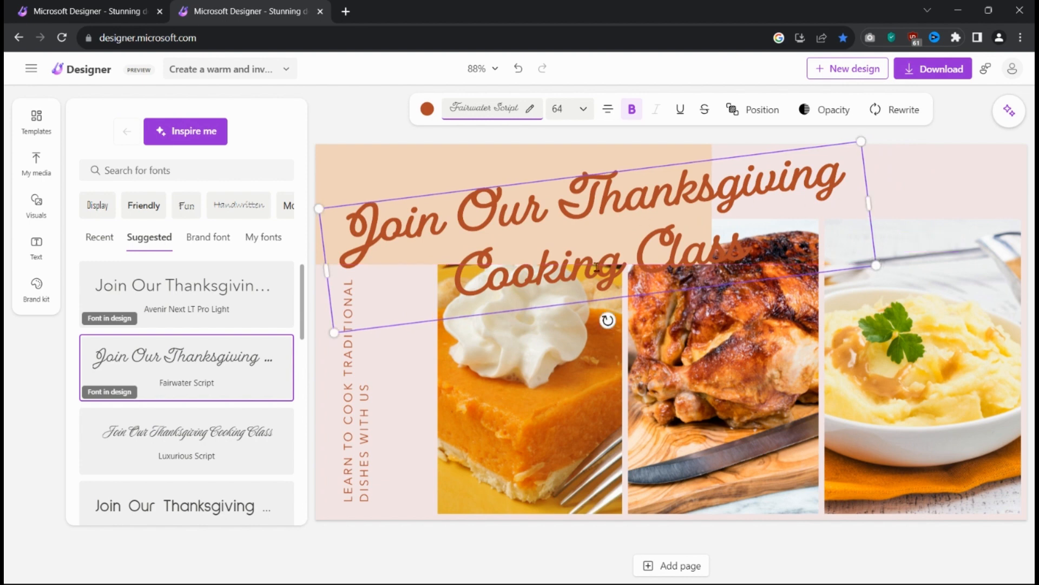
drag(607, 319, 598, 321)
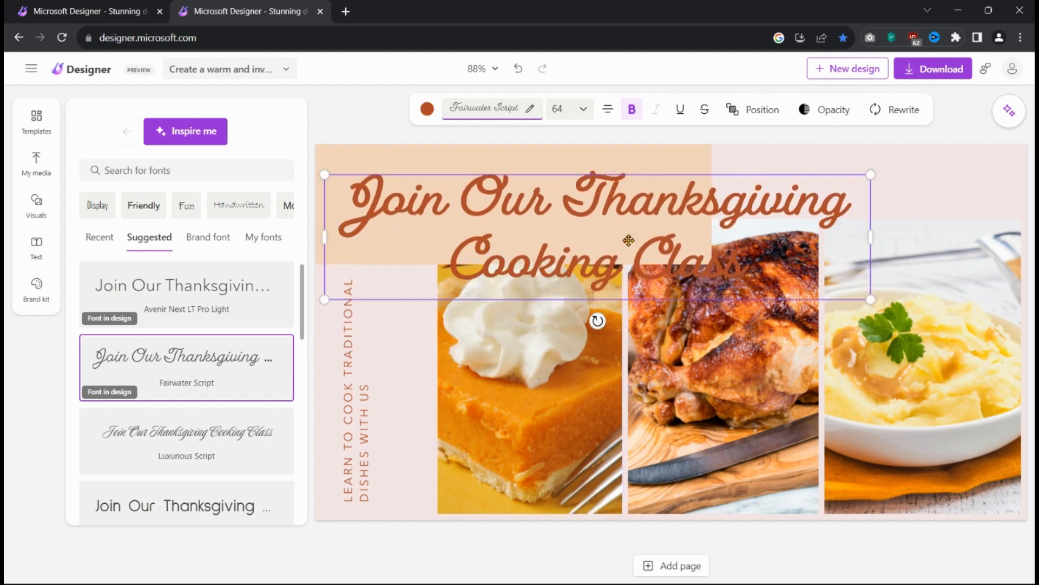
drag(639, 220, 638, 201)
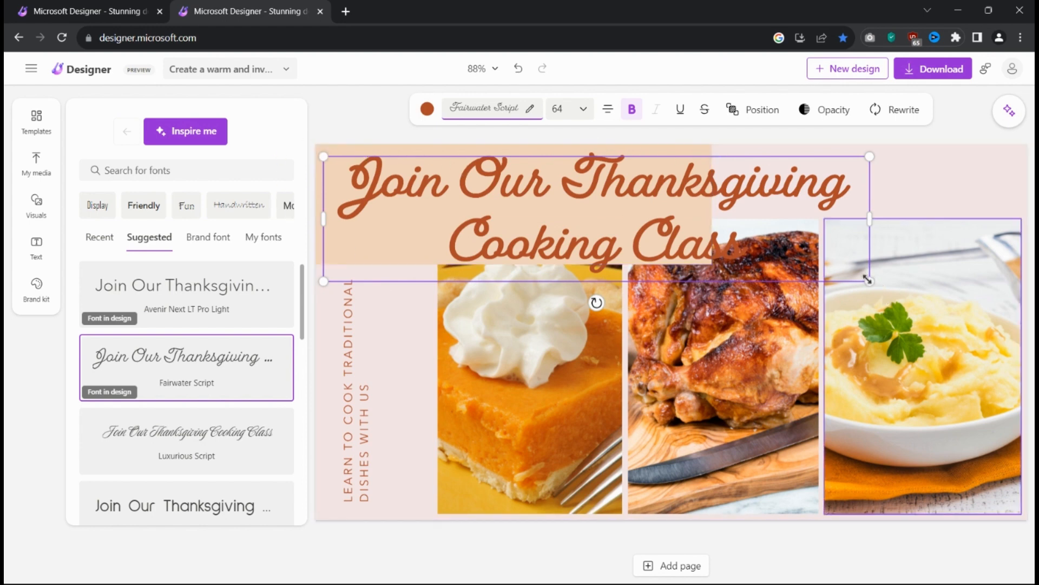
drag(870, 282, 704, 244)
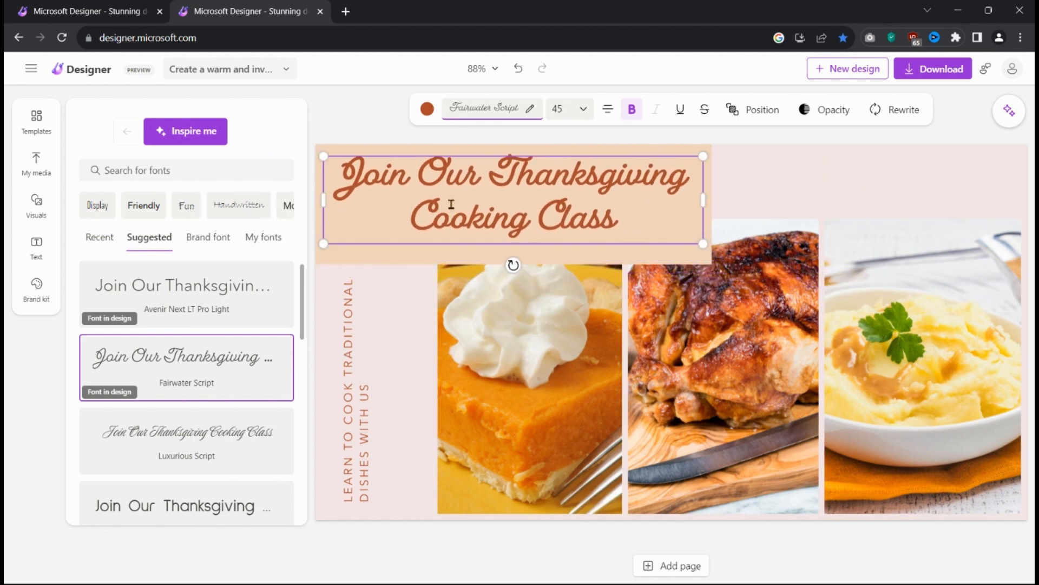
- Center the script title horizontally and vertically within the peach block
click(451, 209)
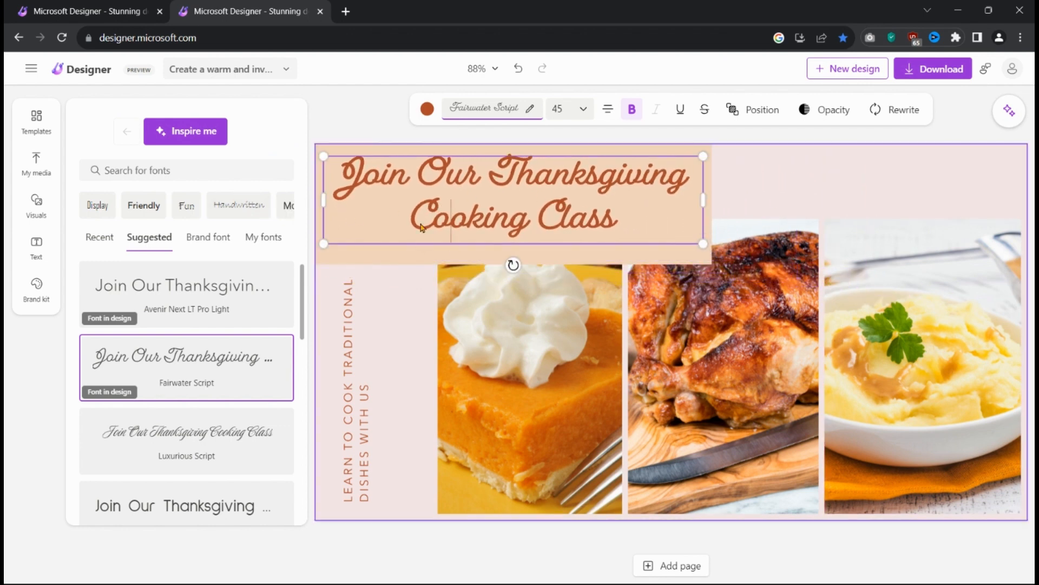
click(431, 259)
click(454, 178)
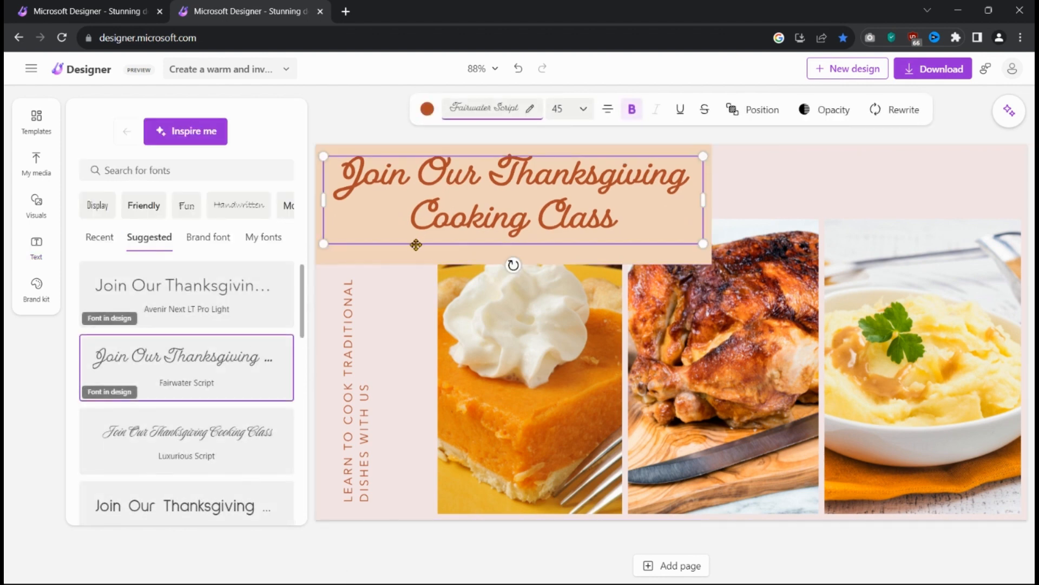
drag(416, 245, 415, 250)
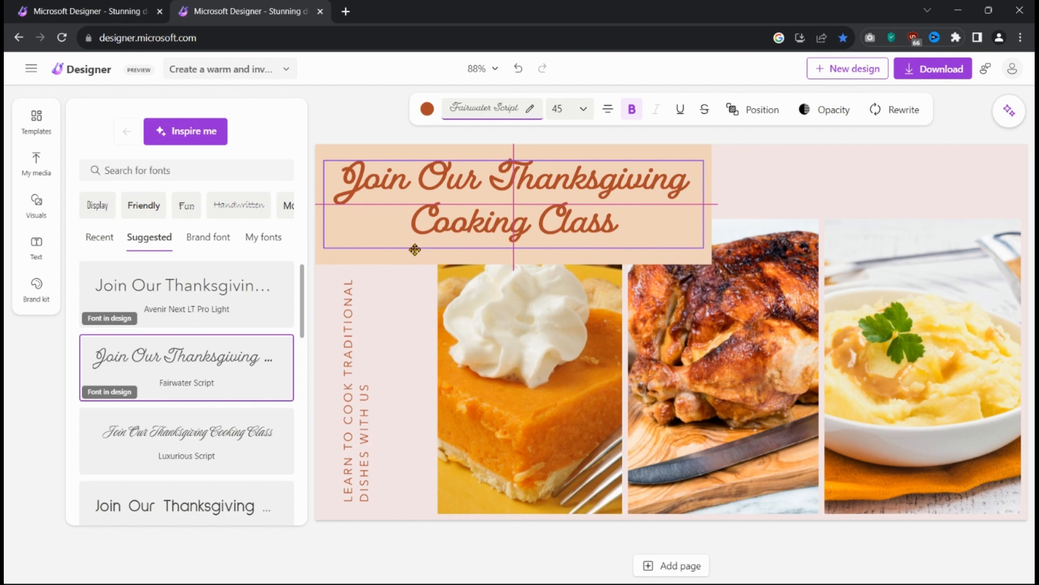
drag(414, 250, 414, 250)
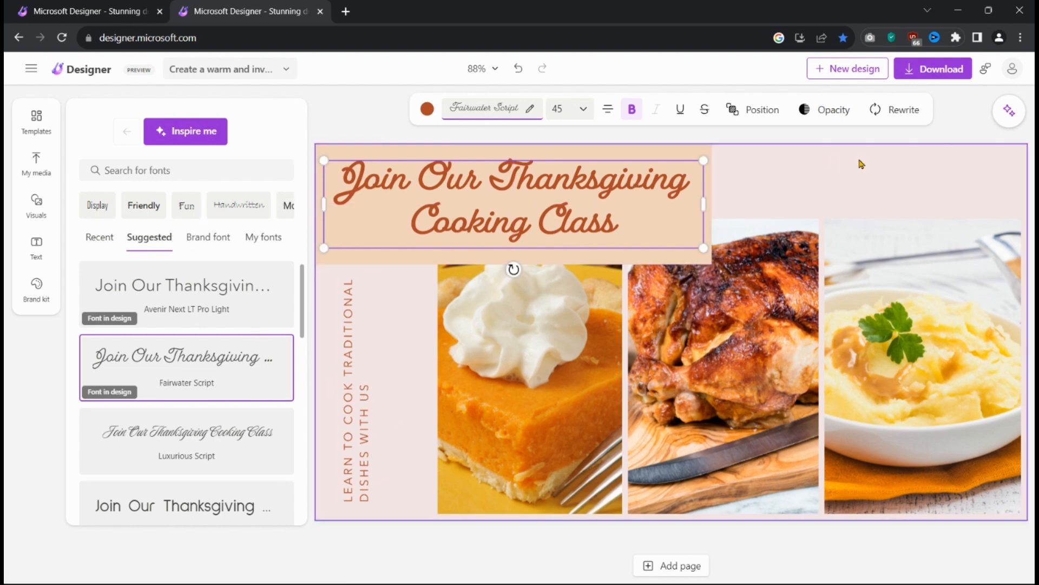
- Rotate the vertical "Learn to cook traditional dishes with us" text to horizontal and narrow it to three lines just below the title block
click(38, 250)
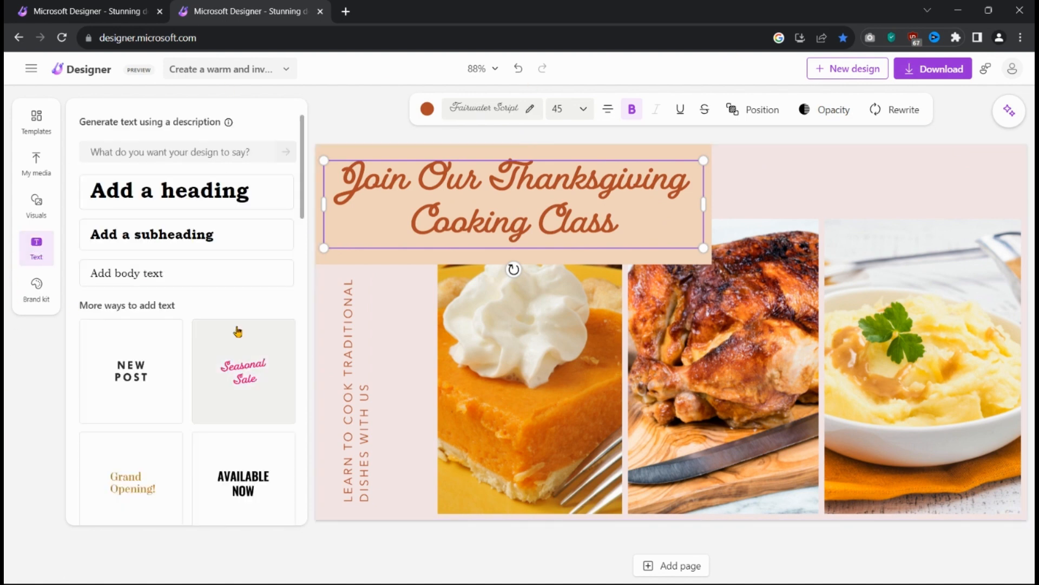
click(351, 319)
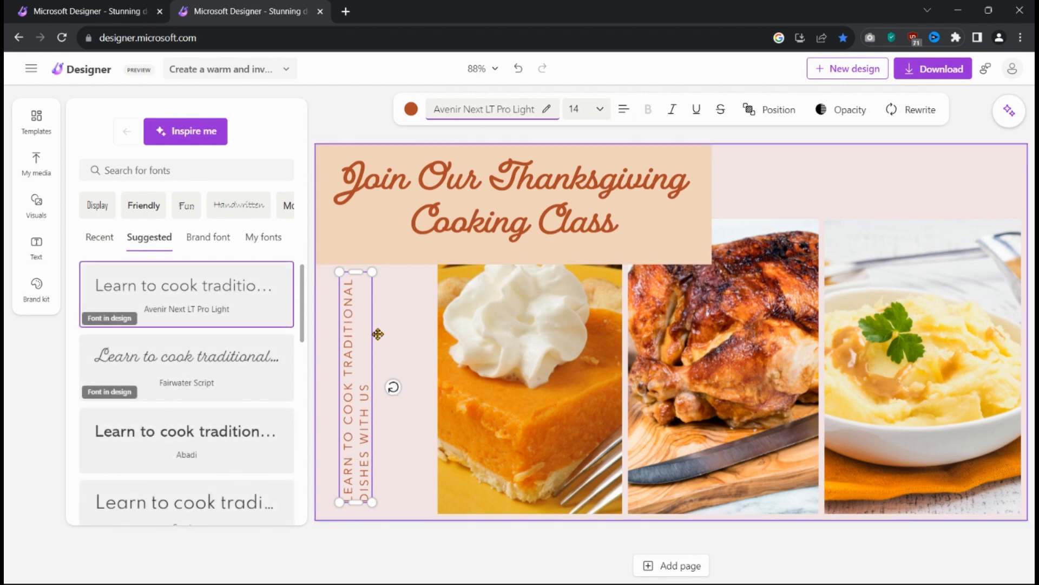
drag(392, 390, 352, 442)
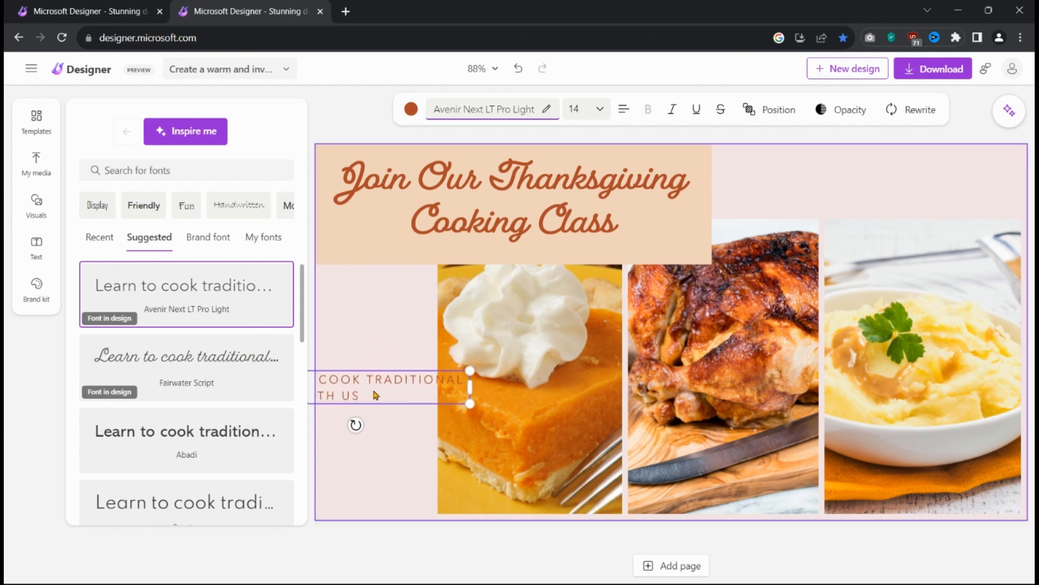
drag(372, 395, 508, 370)
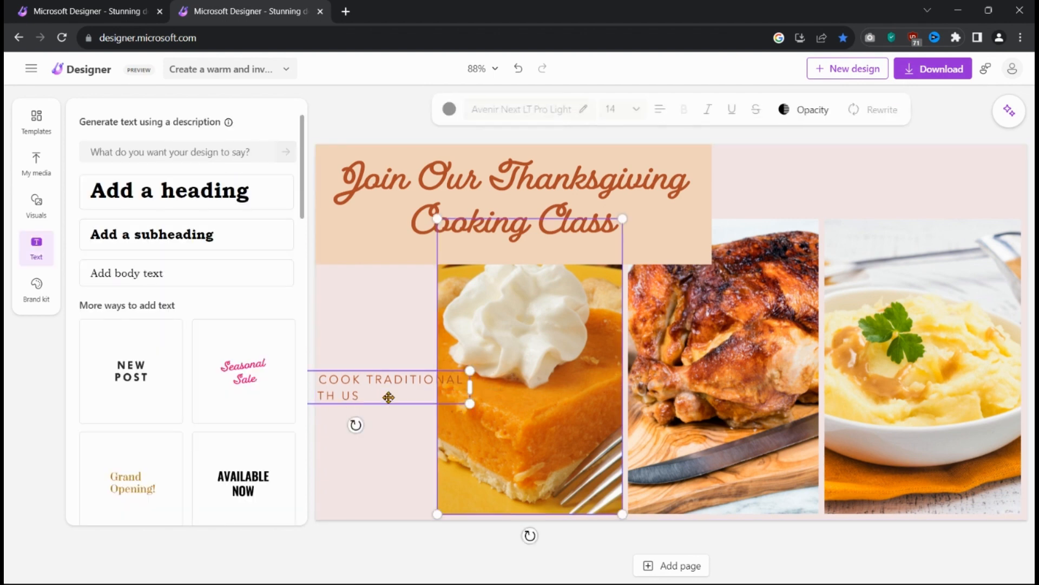
click(366, 393)
drag(349, 395, 433, 354)
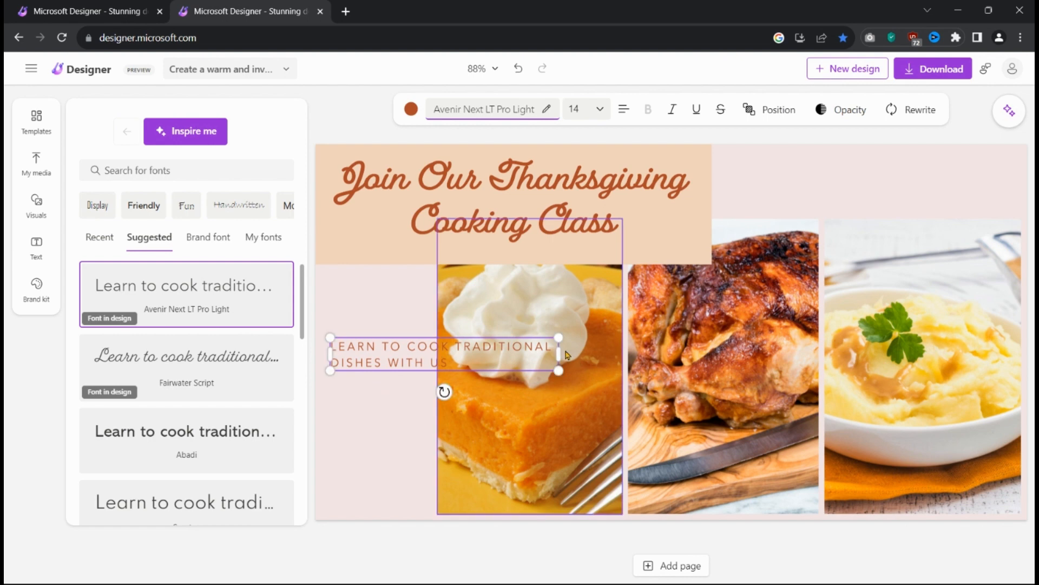
drag(560, 351, 455, 344)
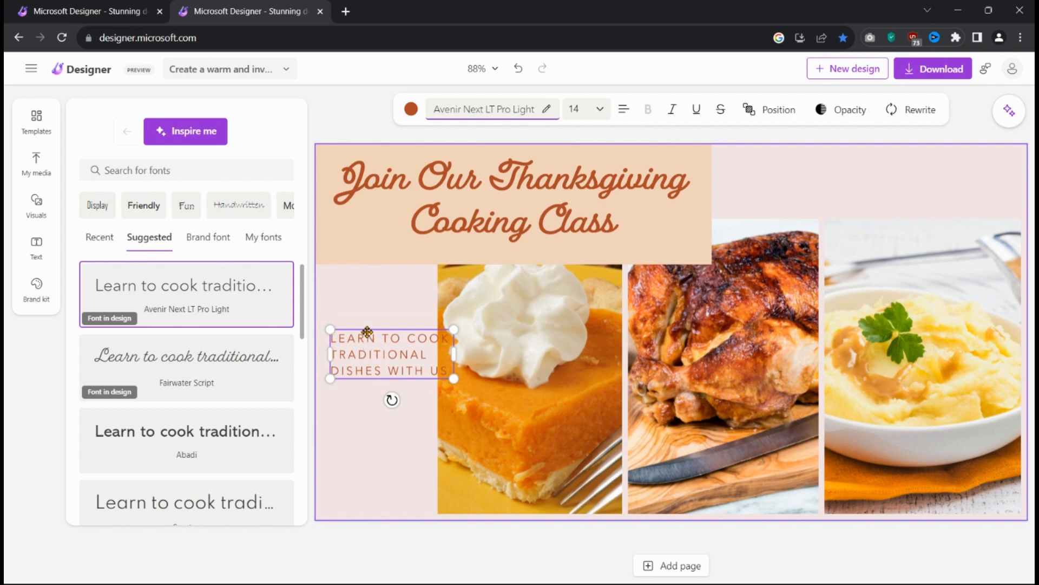
drag(367, 331, 360, 296)
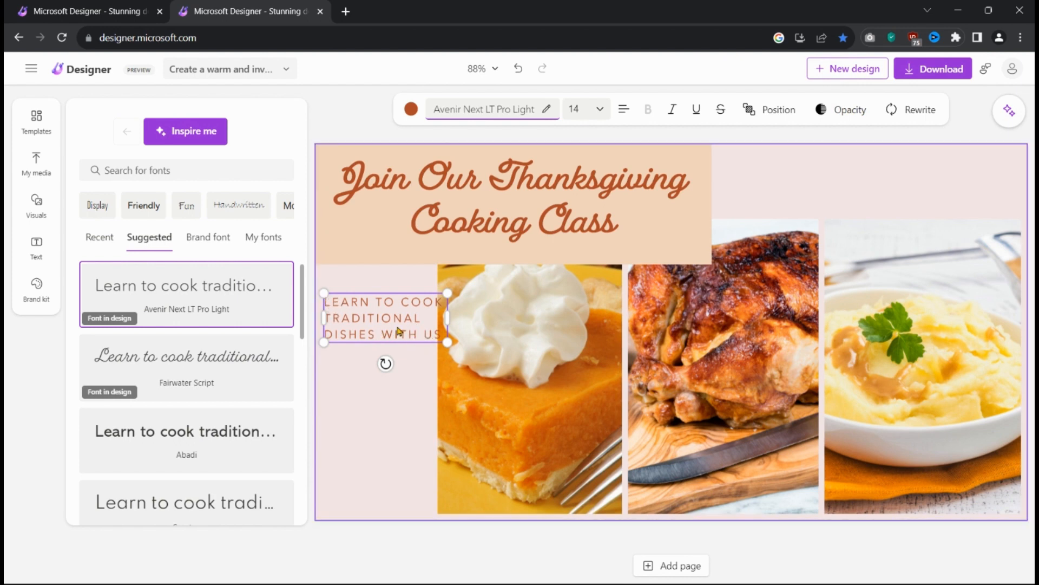
- Clear the "Learn to cook traditional dishes with us" wording from its text box
key(Escape)
click(340, 308)
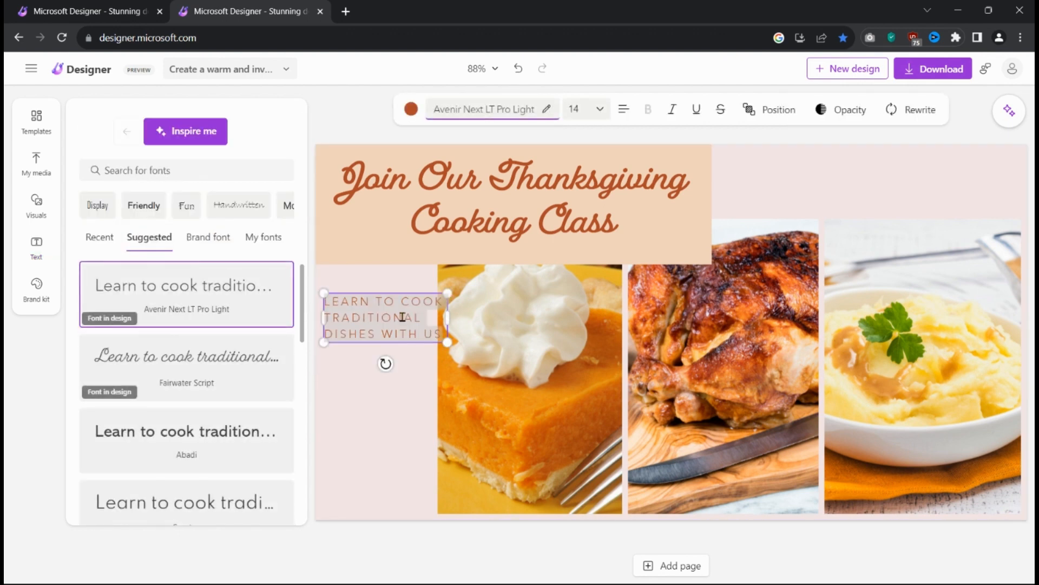
key(BackSpace)
text(book yo)
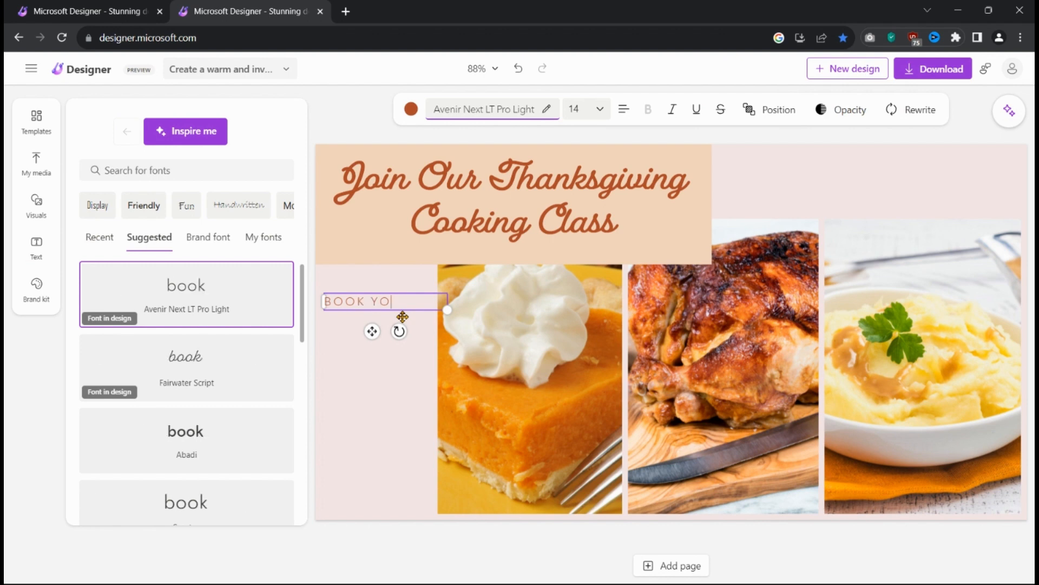
text(ur dse)
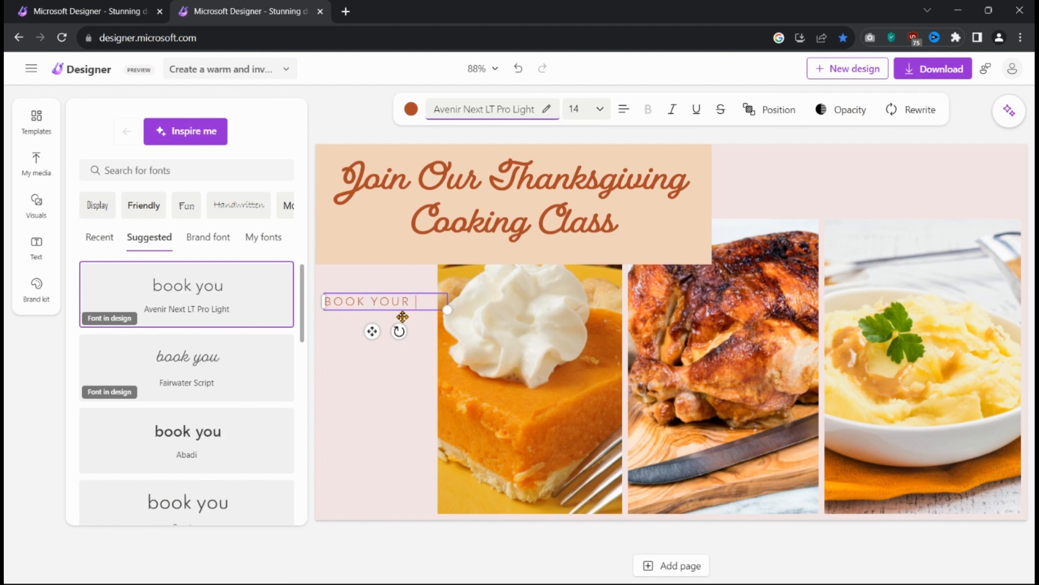
key(BackSpace)
key(BackSpace)
key(BackSpace)
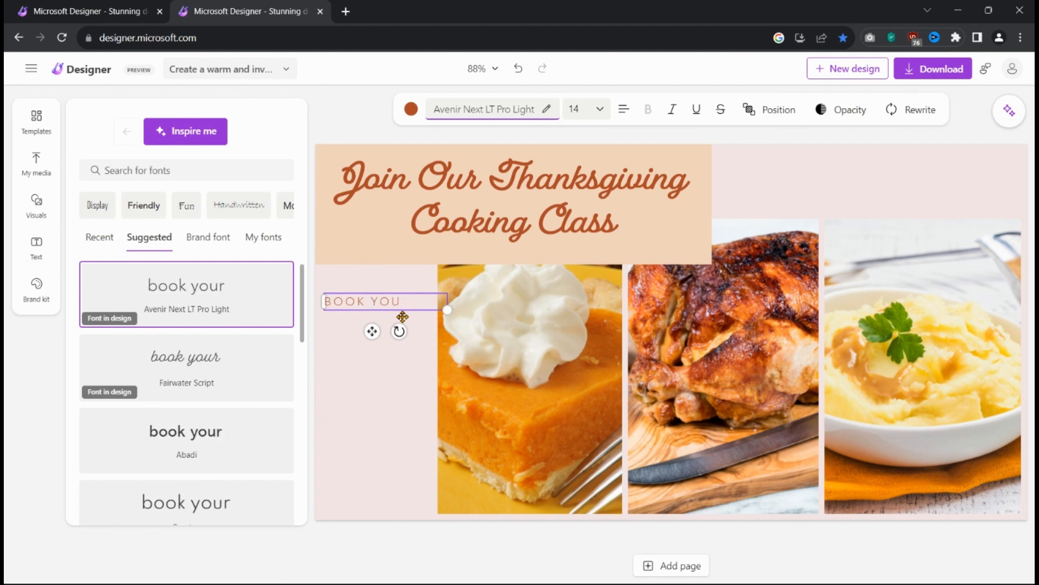
key(BackSpace)
key(BackSpace)
key(BackSpace)
key(BackSpace)
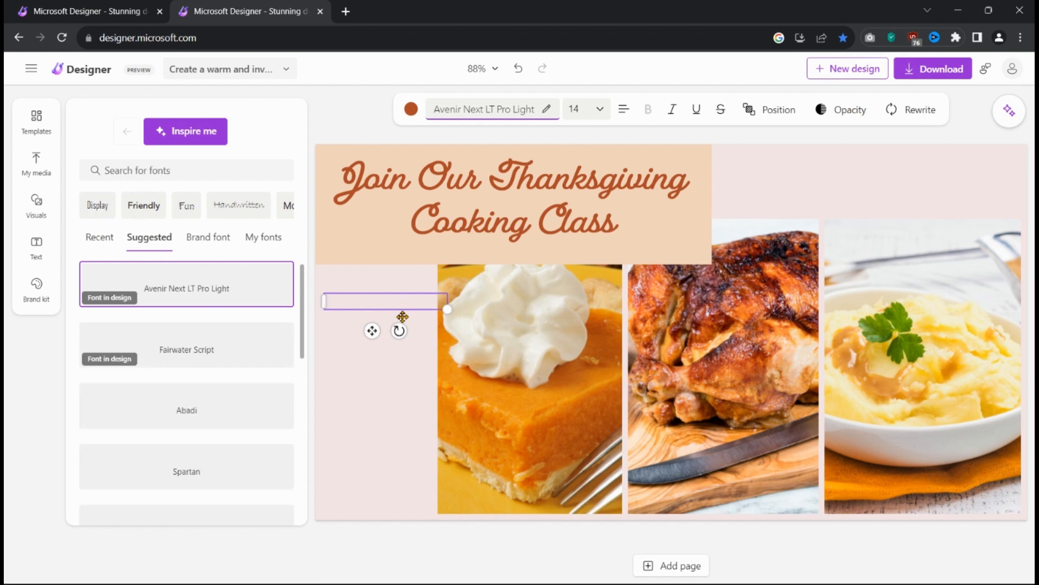
- Enter "limited seats" in the emptied text box and reduce it to font size 12
text(limited)
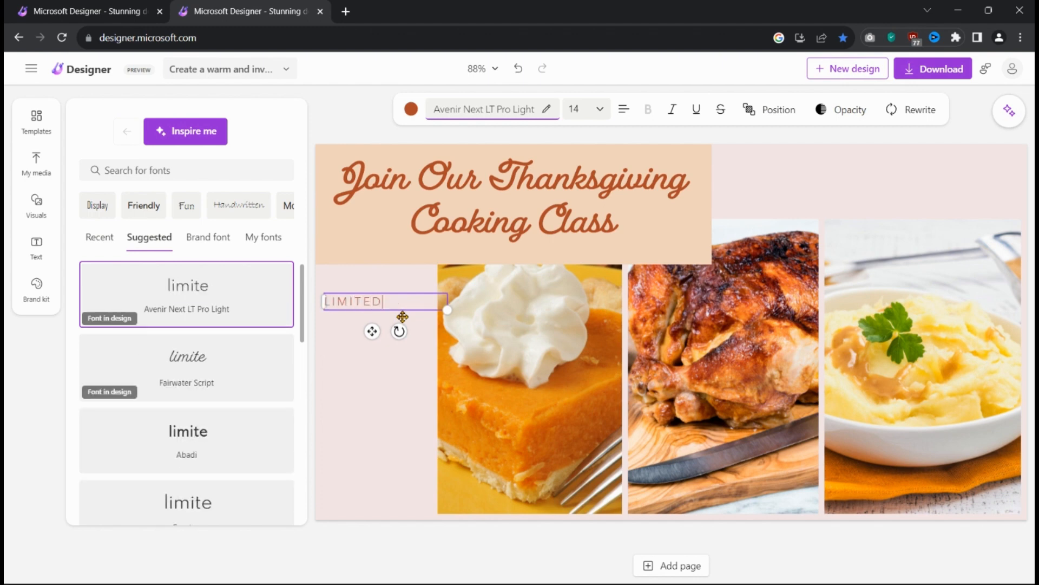
text( seat)
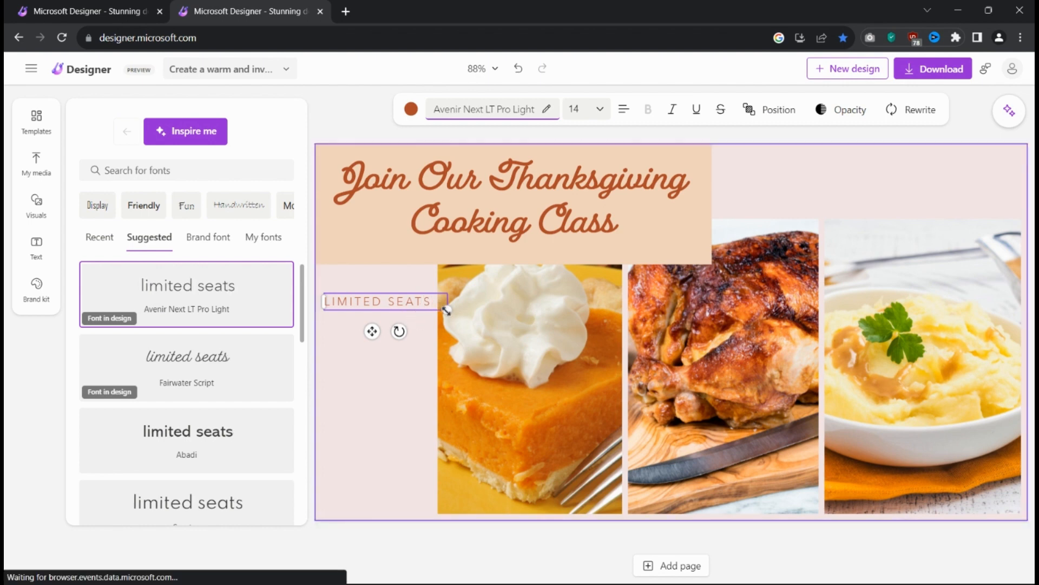
drag(446, 310, 427, 306)
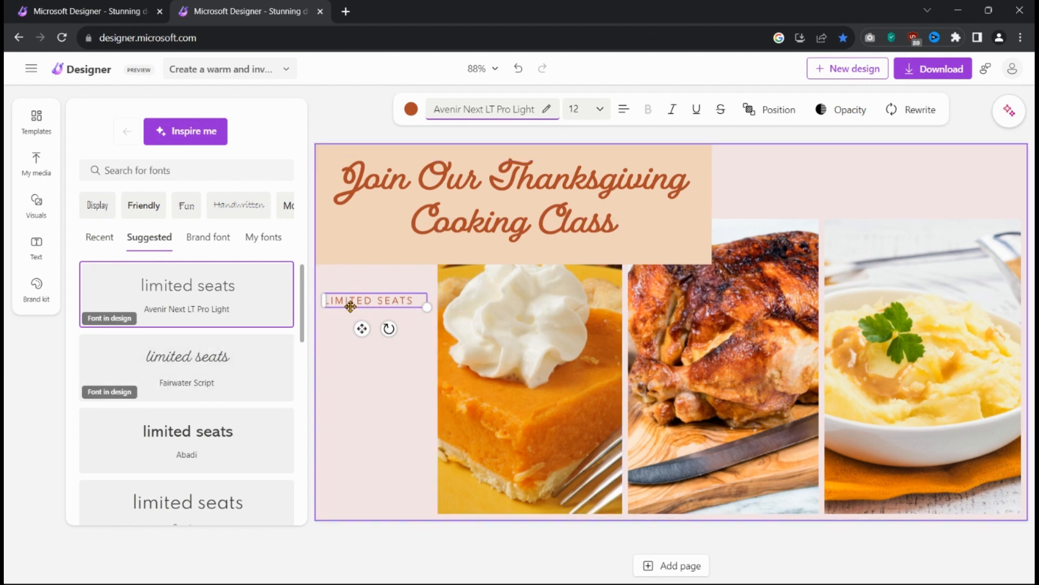
- Set the alignment of the "limited seats" text to centered
click(623, 114)
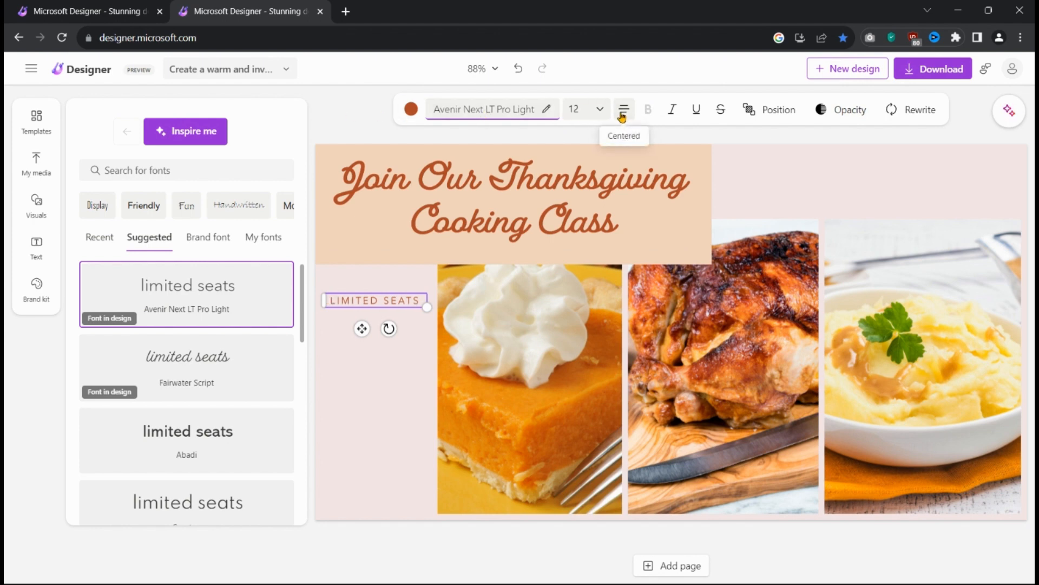
click(623, 113)
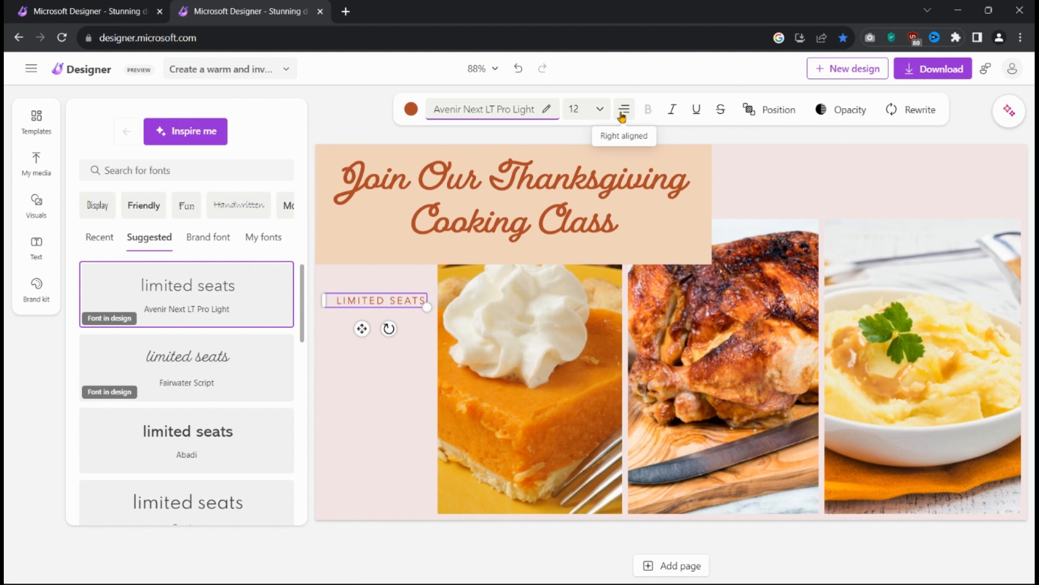
click(623, 113)
click(622, 115)
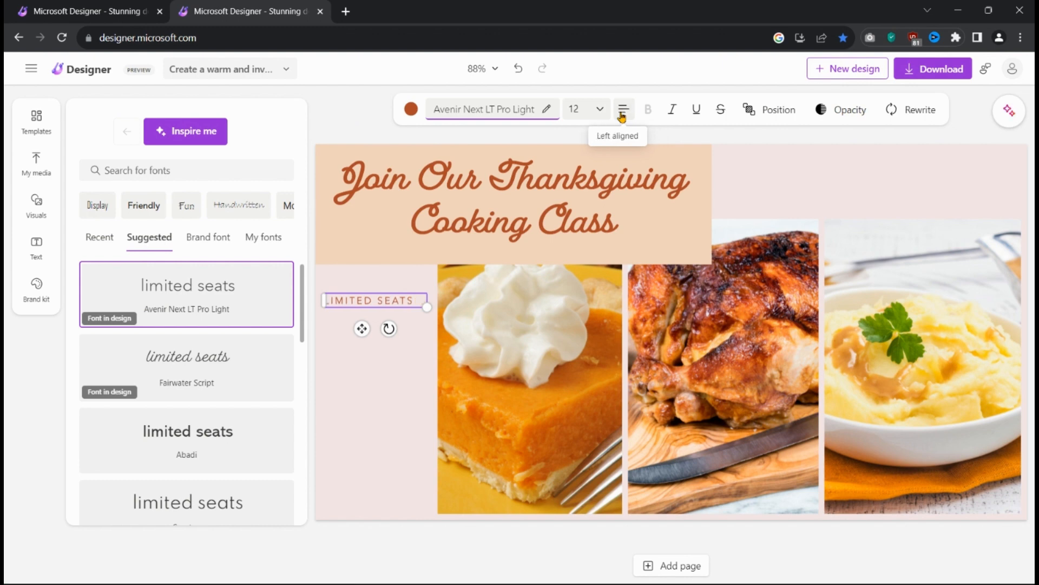
click(623, 111)
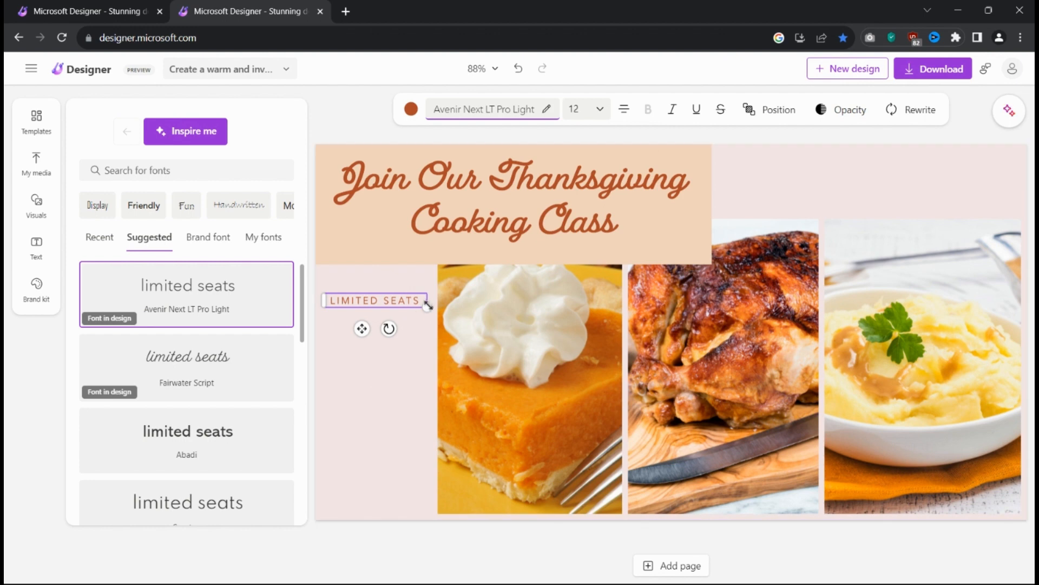
- Enlarge the "limited seats" text to size 13 in italics and shift it slightly up and left beside the pie photo
mouse_move(428, 306)
mouse_down()
mouse_move(448, 323)
mouse_move(442, 315)
mouse_up()
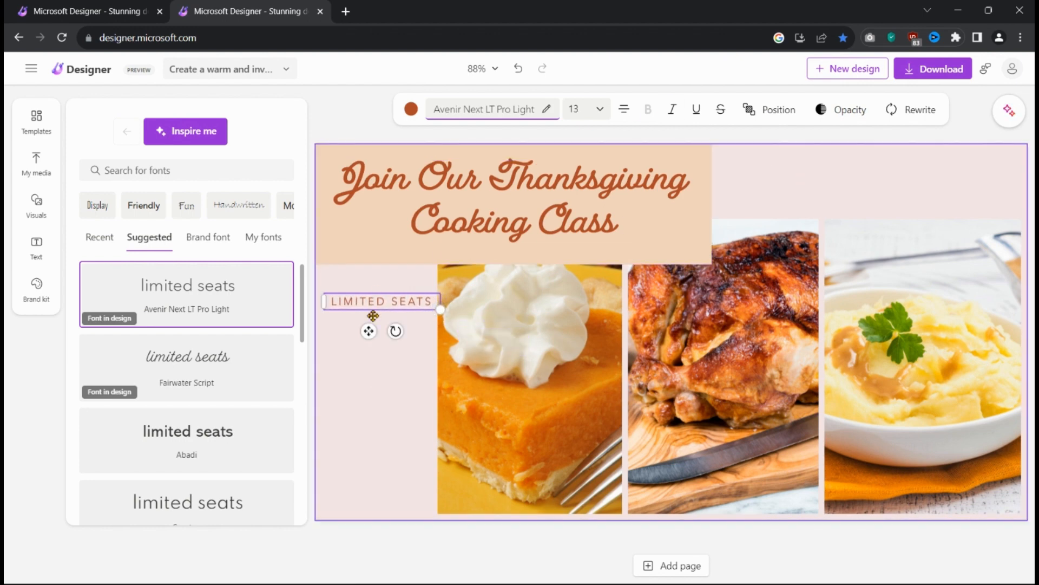
drag(367, 328, 365, 323)
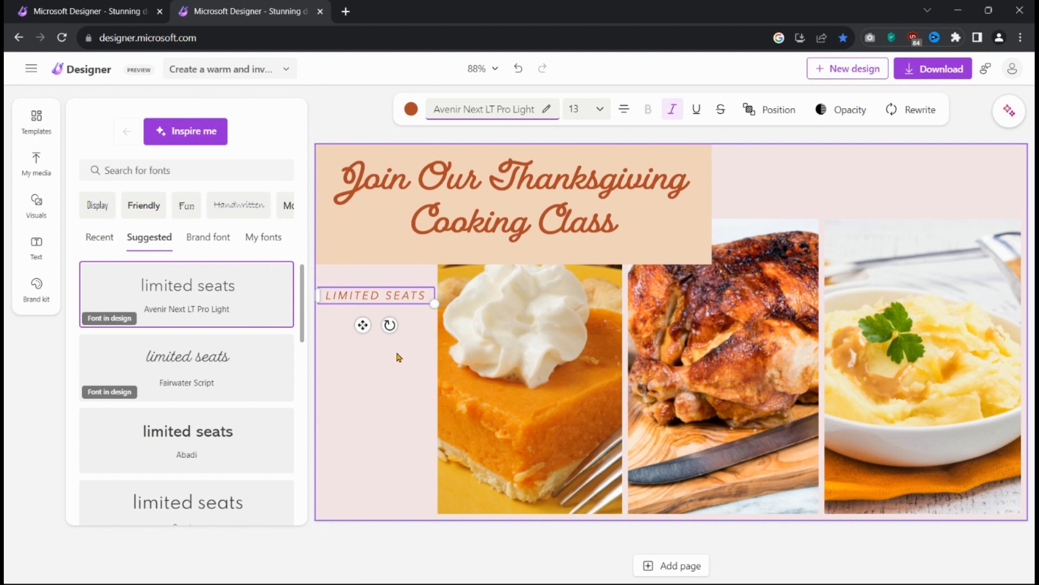
- Duplicate the "limited seats" text and place the copy directly beneath the original
right_click(382, 299)
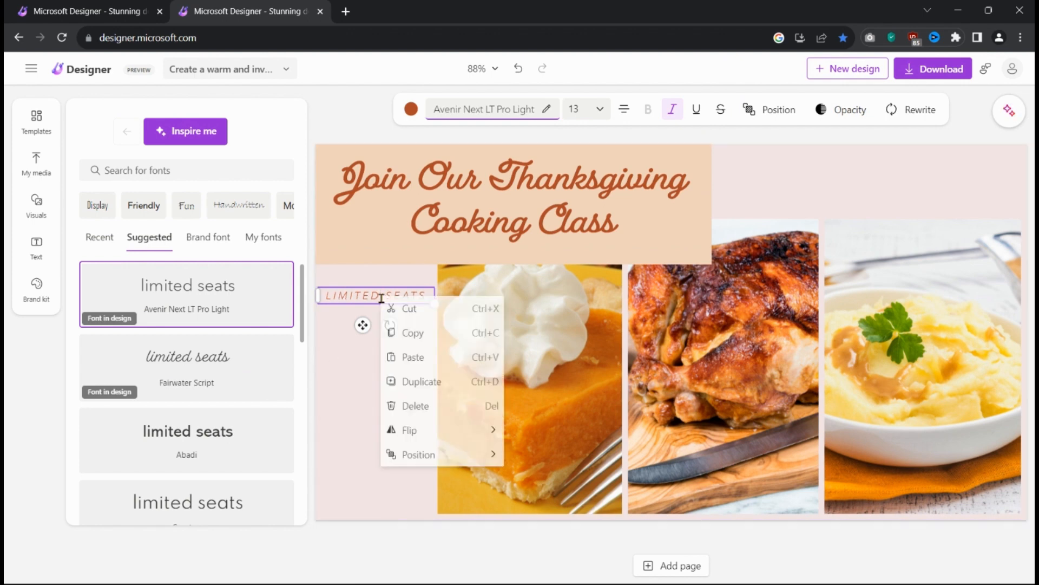
click(415, 384)
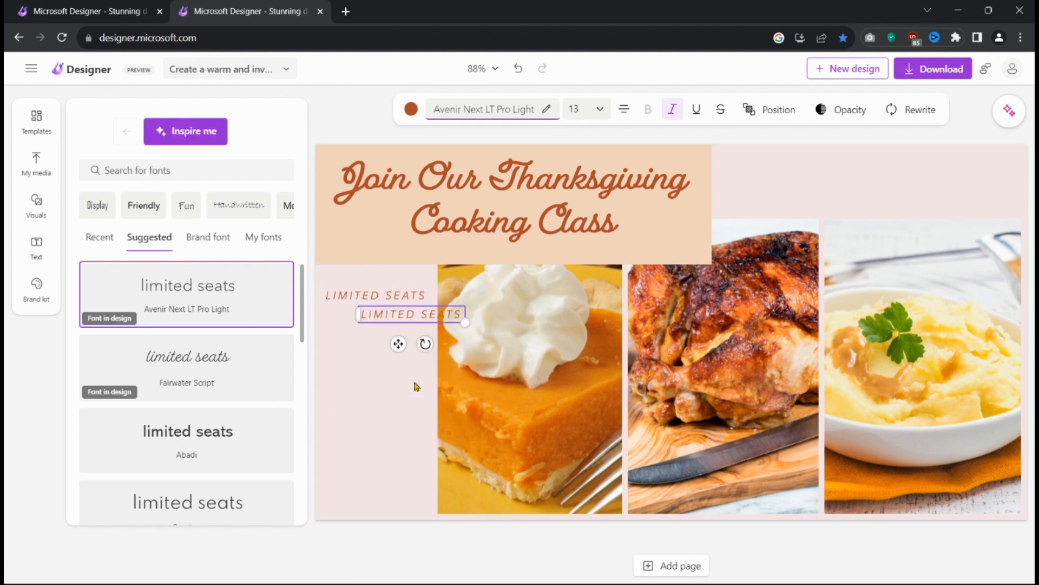
drag(397, 342, 362, 352)
- Replace the wording of the duplicated "limited seats" text with "get your seat now"
double_click(332, 323)
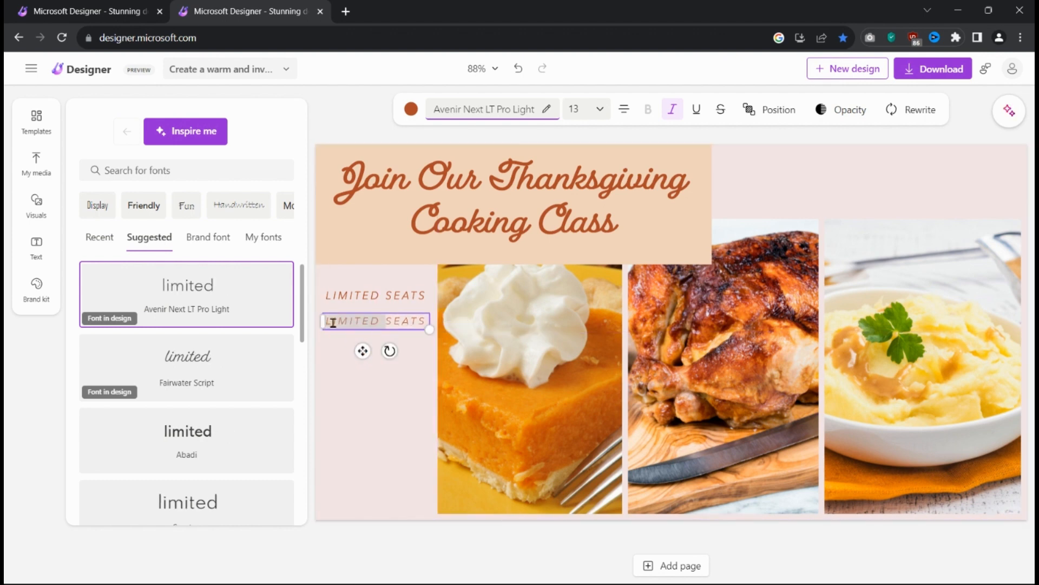
click(406, 323)
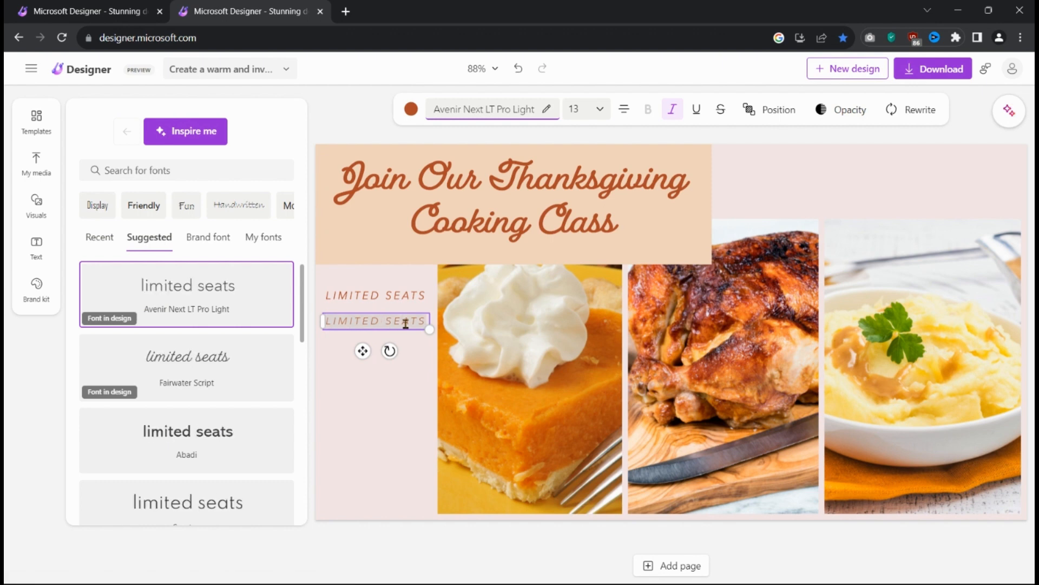
text(get your)
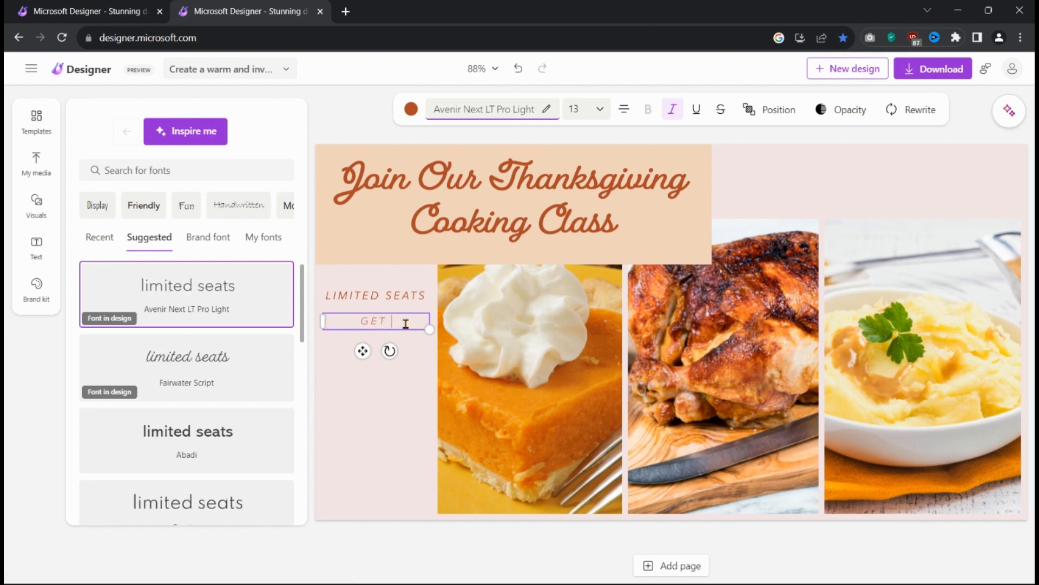
text( seat now)
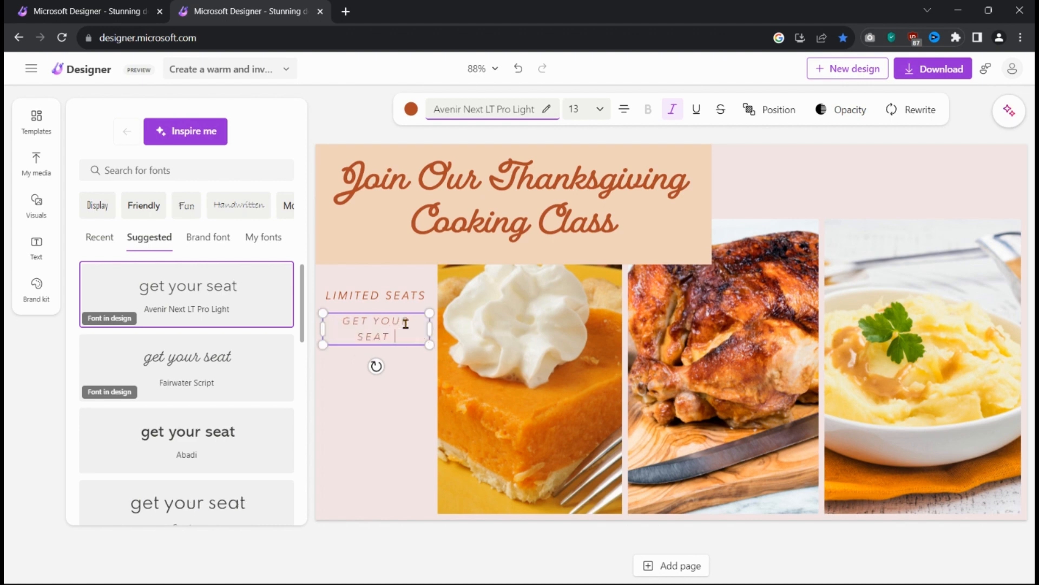
click(401, 370)
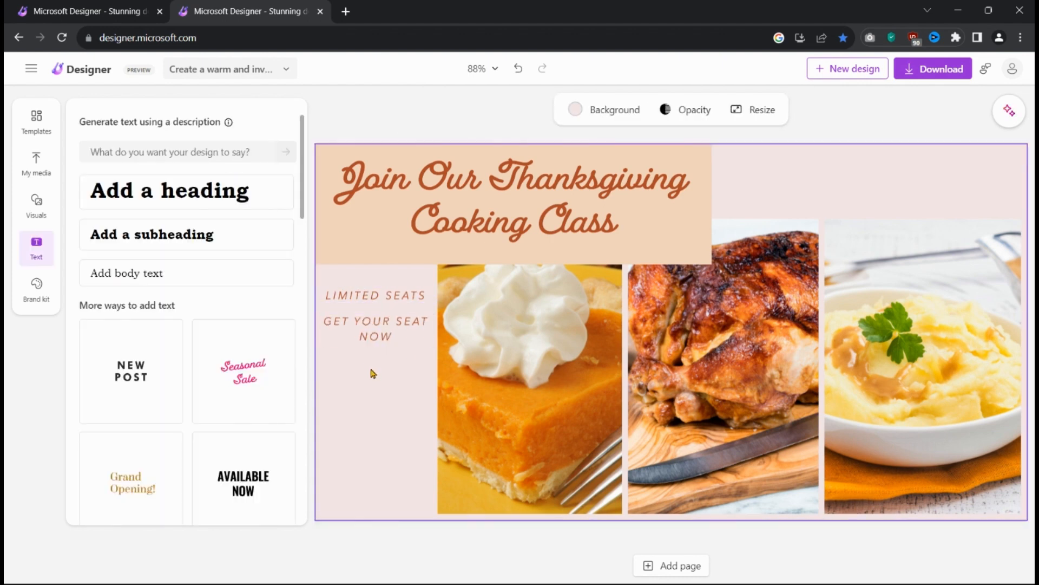
- Narrow the "get your seat now" text box so it wraps after "your", and center it beneath "limited seats"
click(429, 338)
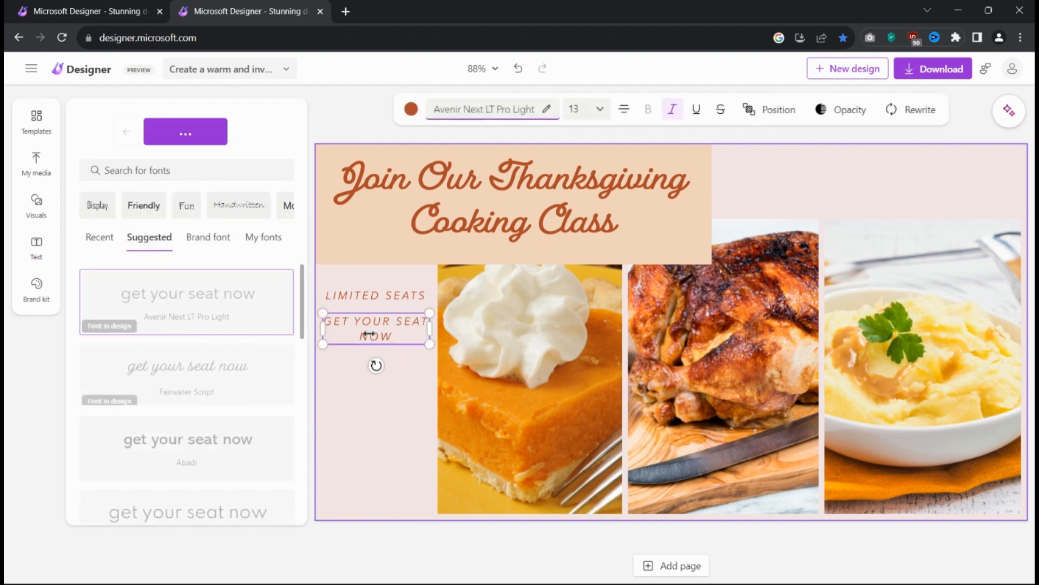
drag(424, 327, 404, 327)
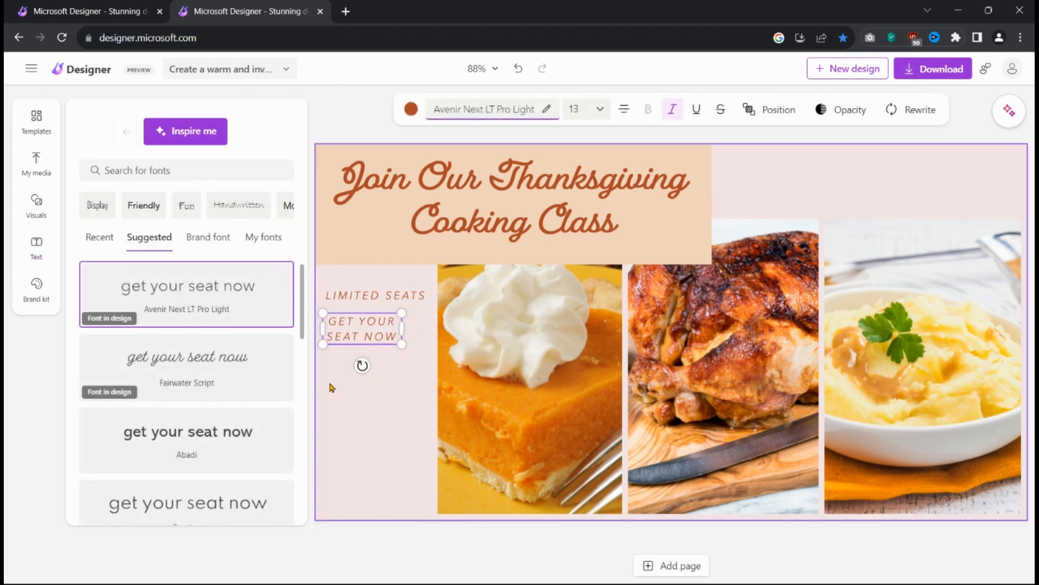
drag(351, 332, 354, 331)
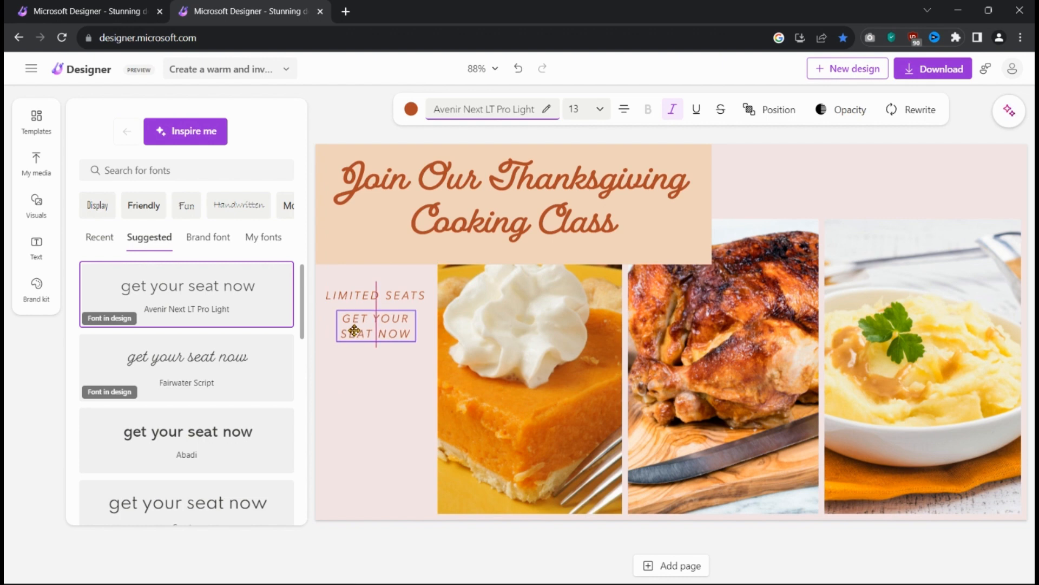
- Browse the shapes, illustrations and icons available in the graphics library
click(33, 218)
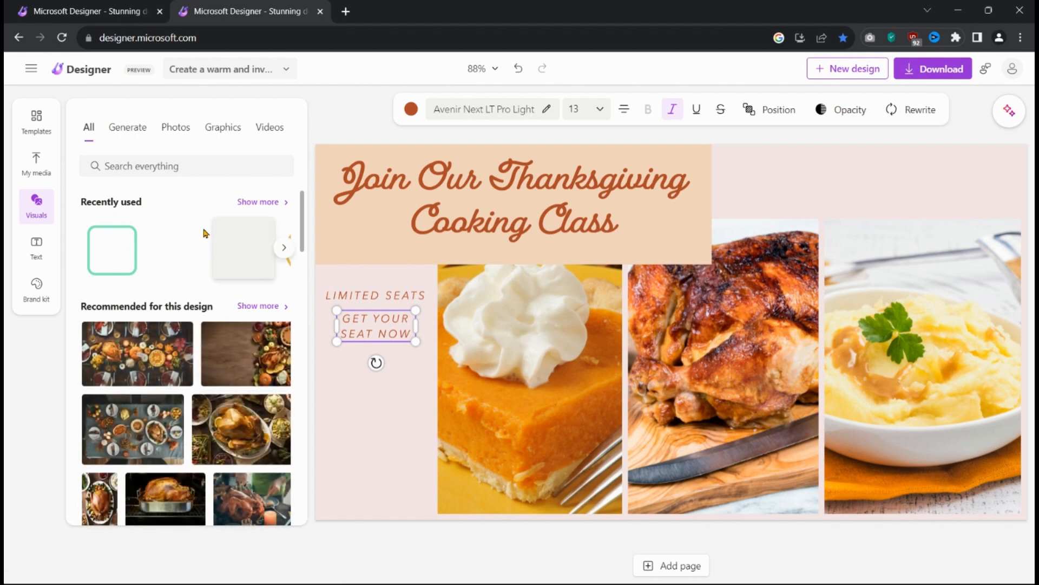
click(234, 134)
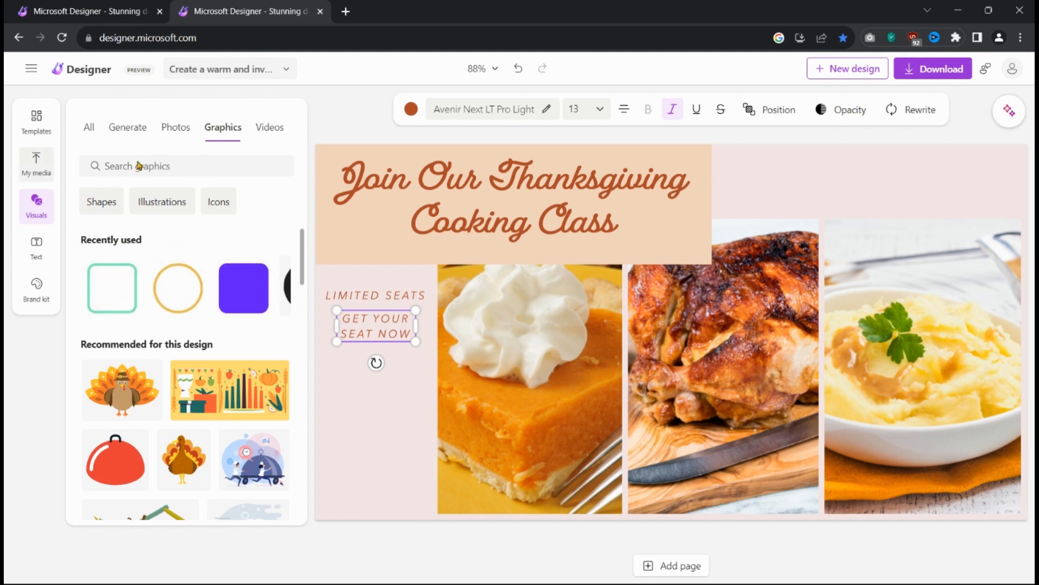
click(251, 163)
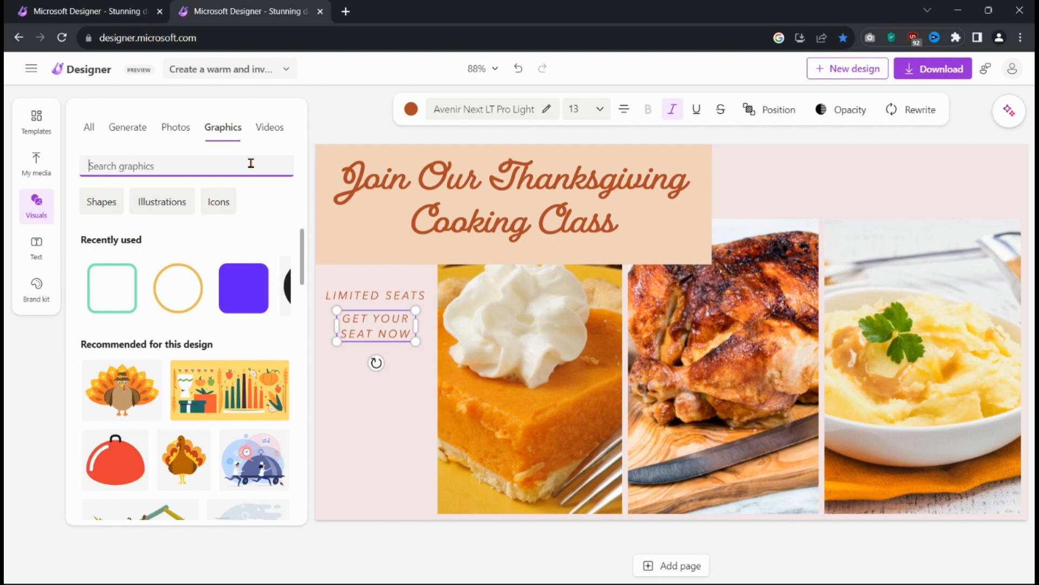
click(100, 201)
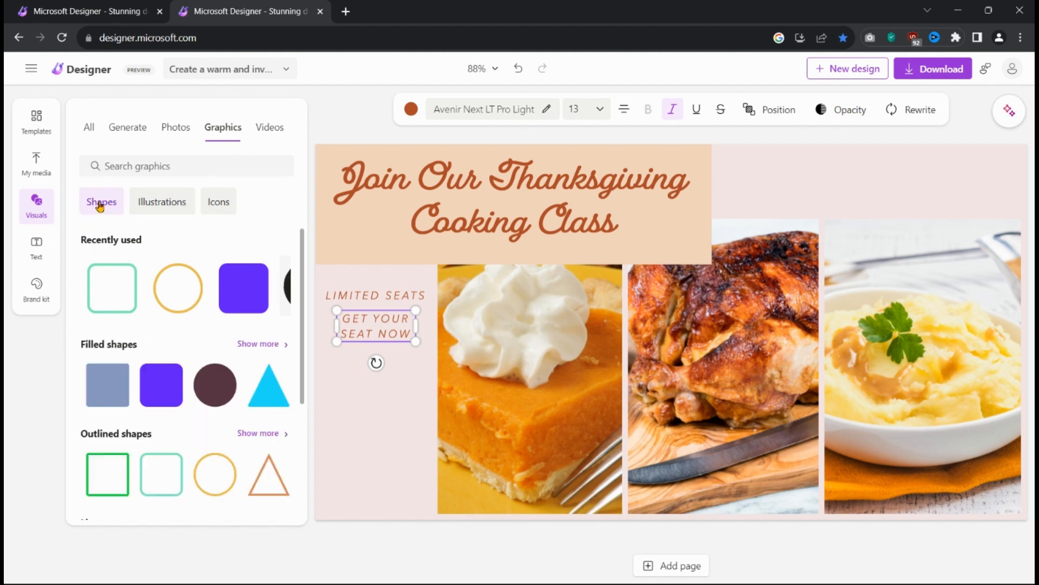
click(164, 203)
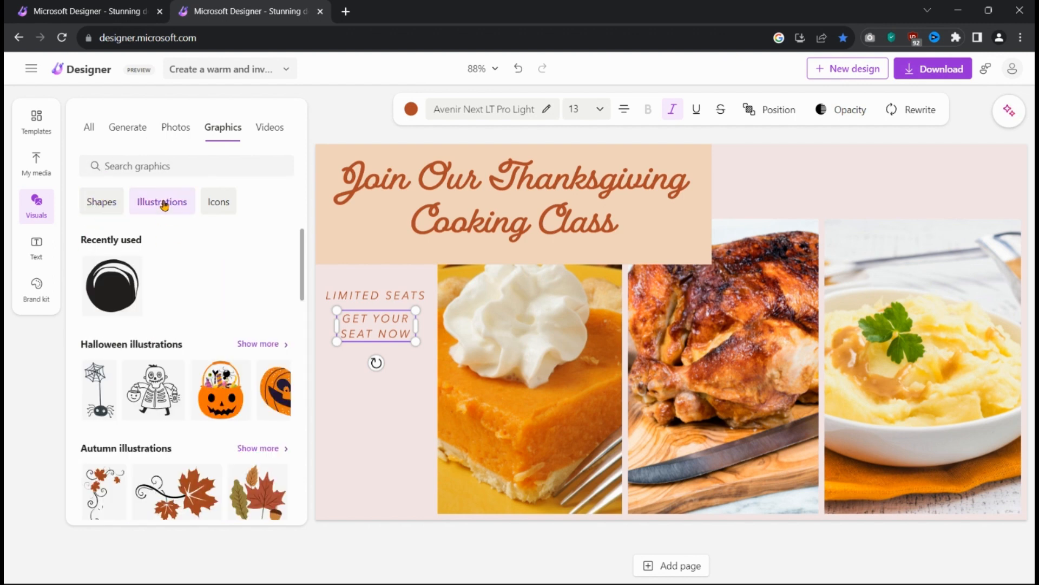
scroll(216, 410, down, 5)
scroll(218, 410, up, 5)
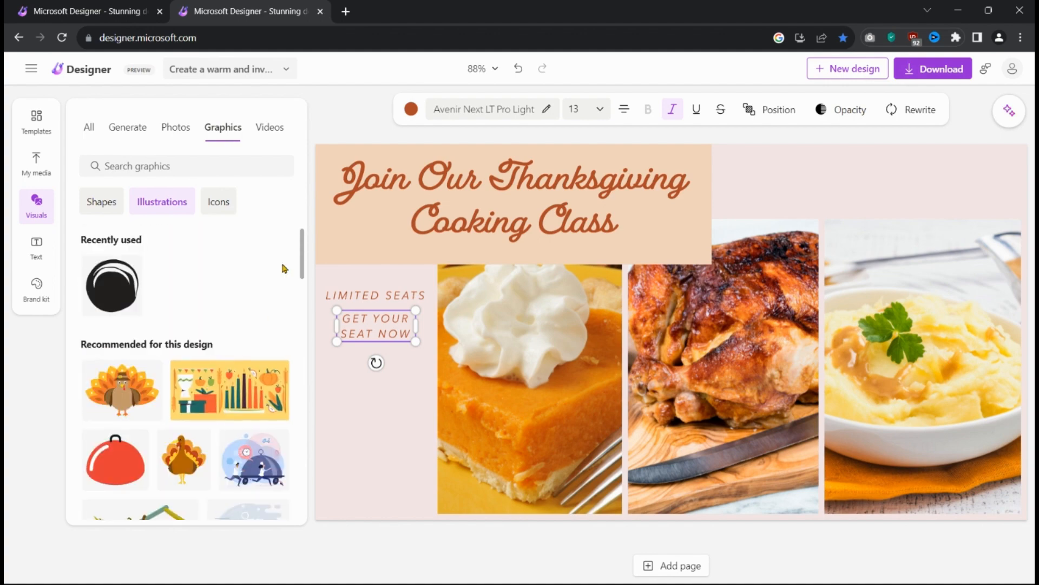
click(219, 202)
scroll(224, 355, down, 10)
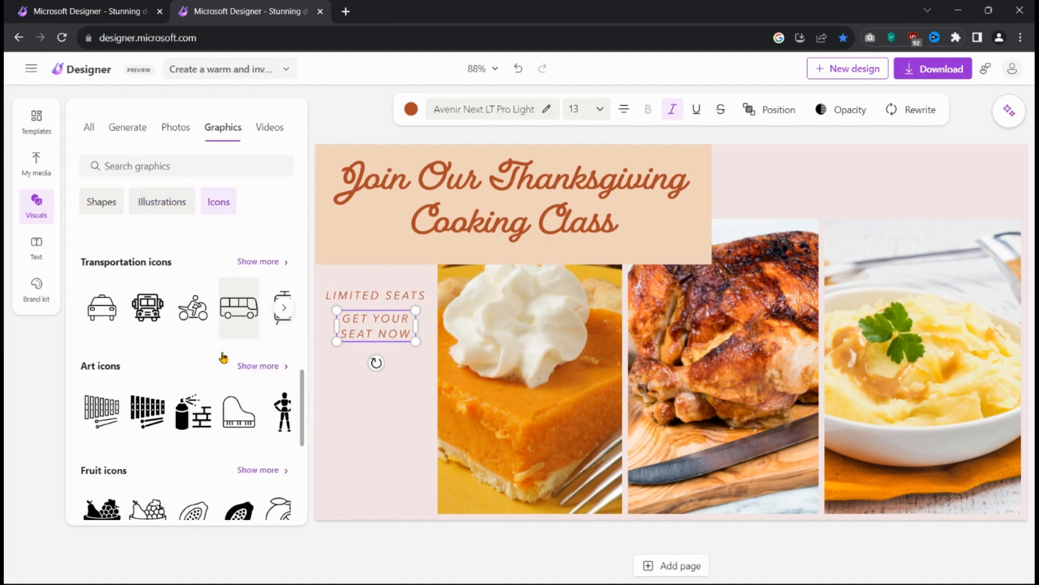
scroll(224, 357, up, 5)
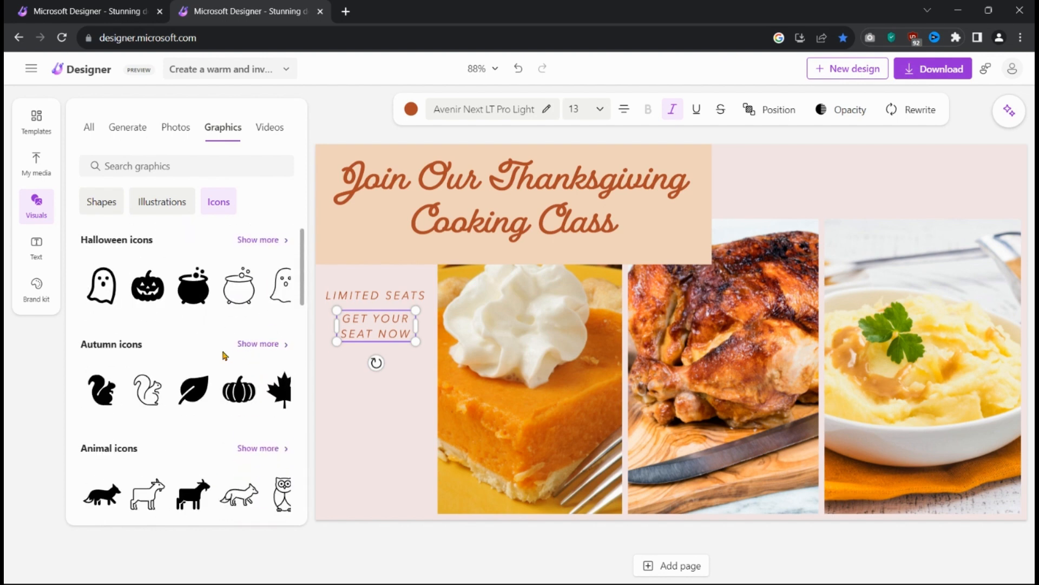
- Add the recently used purple filled rounded square to the design
click(102, 204)
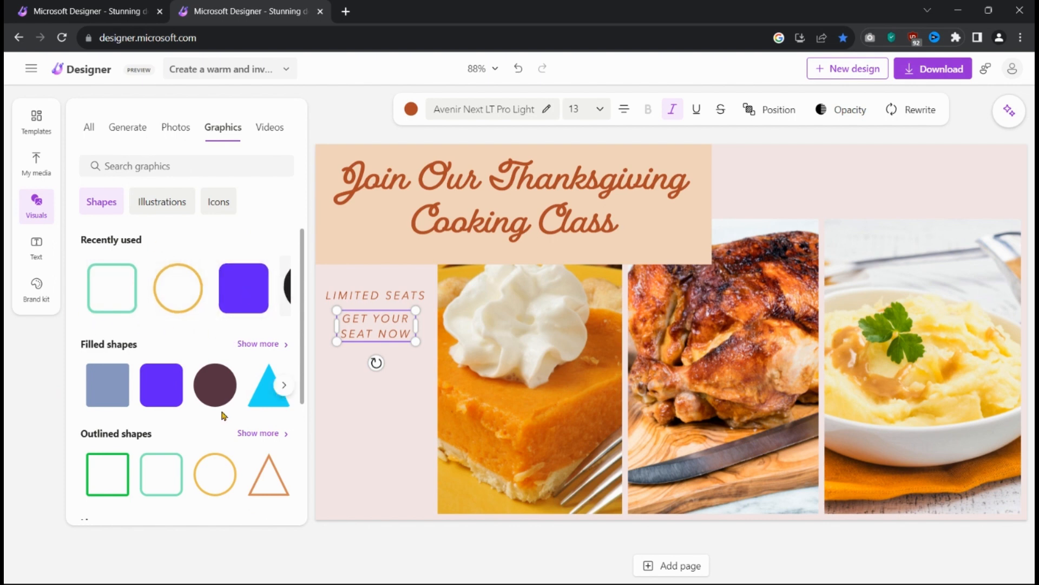
scroll(223, 417, down, 3)
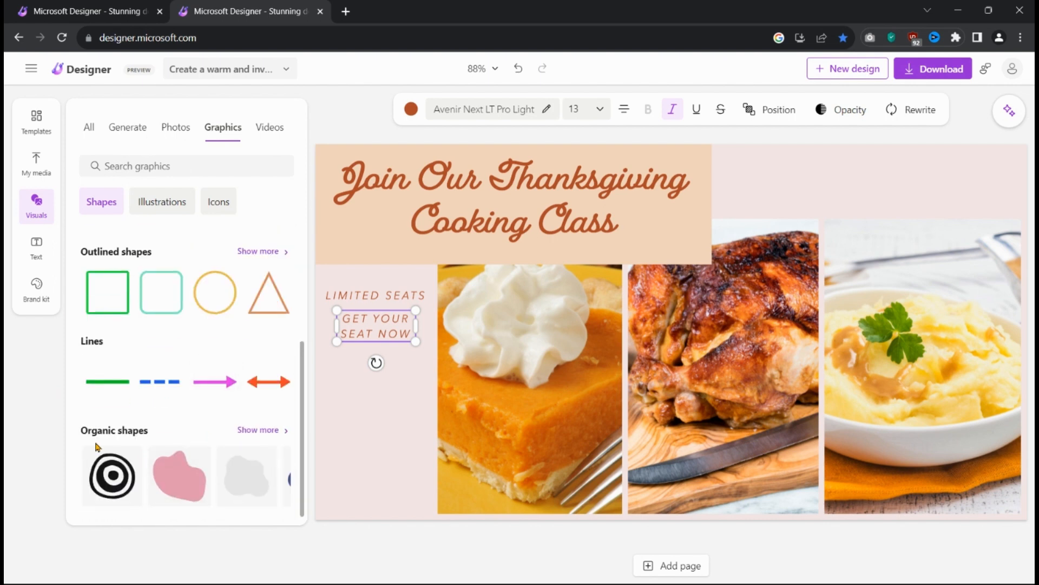
scroll(246, 438, up, 1)
scroll(247, 436, up, 3)
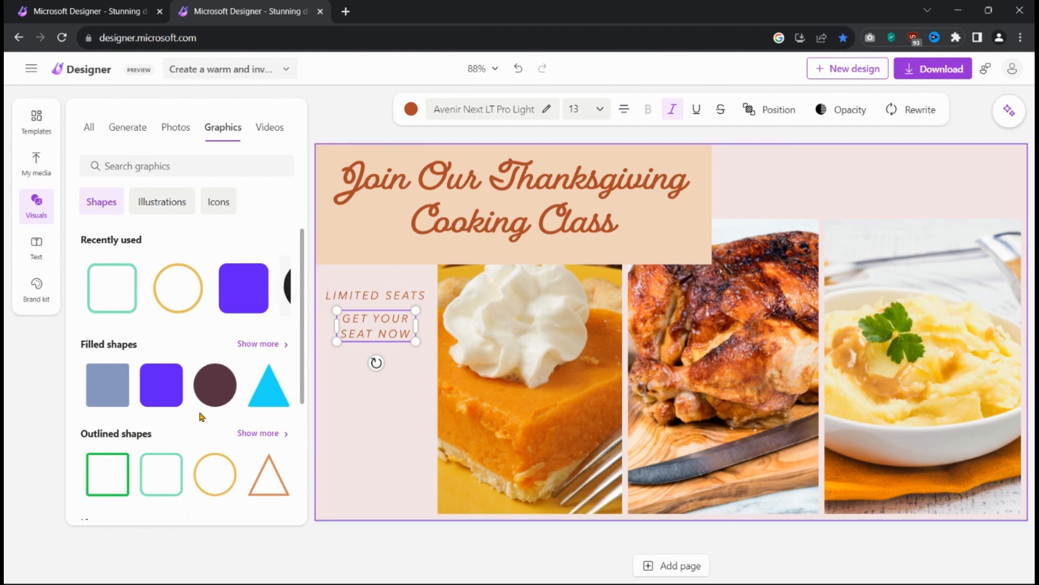
click(253, 303)
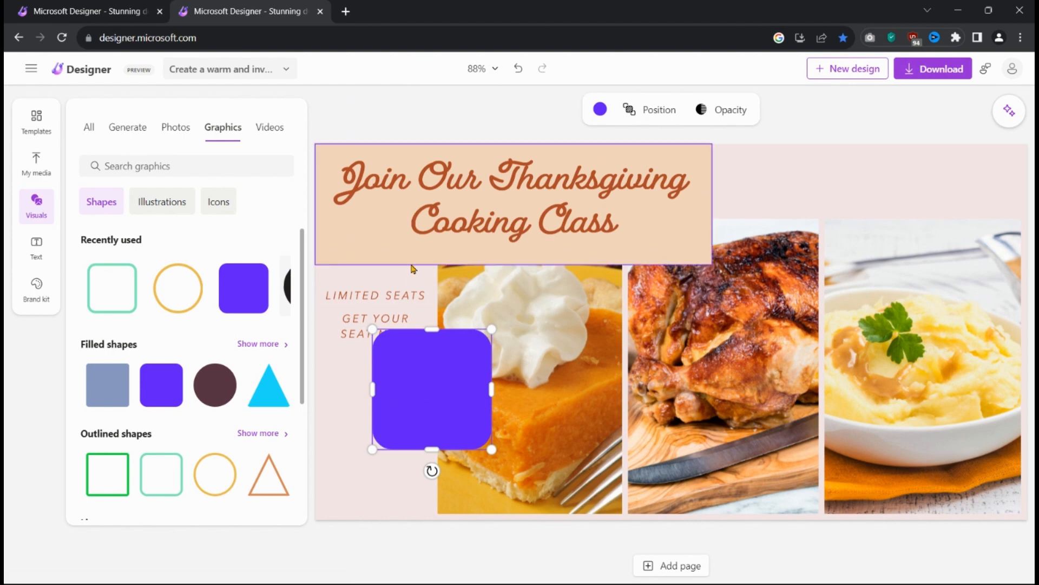
- Recolor the purple rounded square with the bright orange from the suggested colors
click(370, 238)
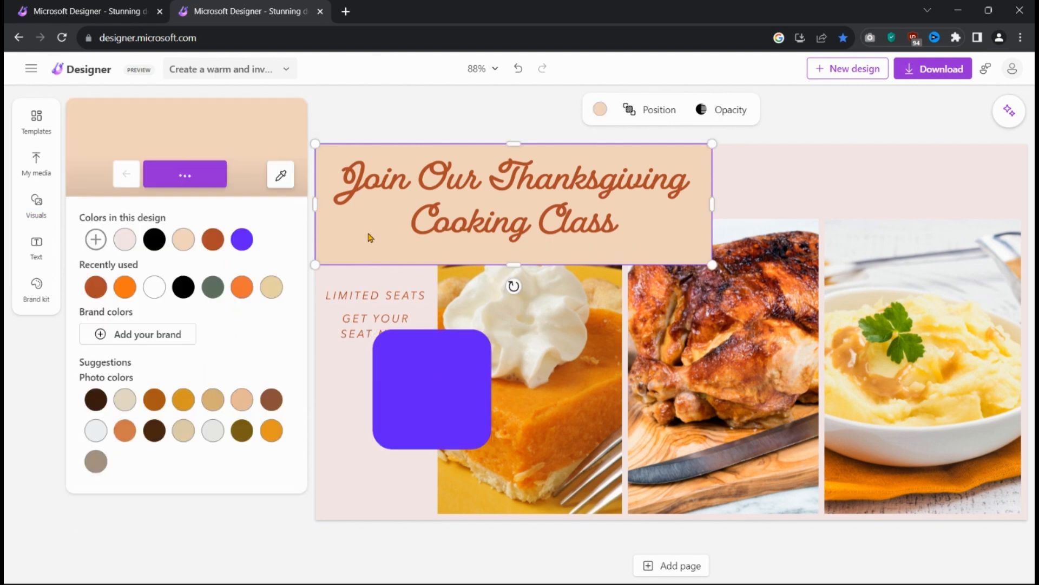
click(427, 403)
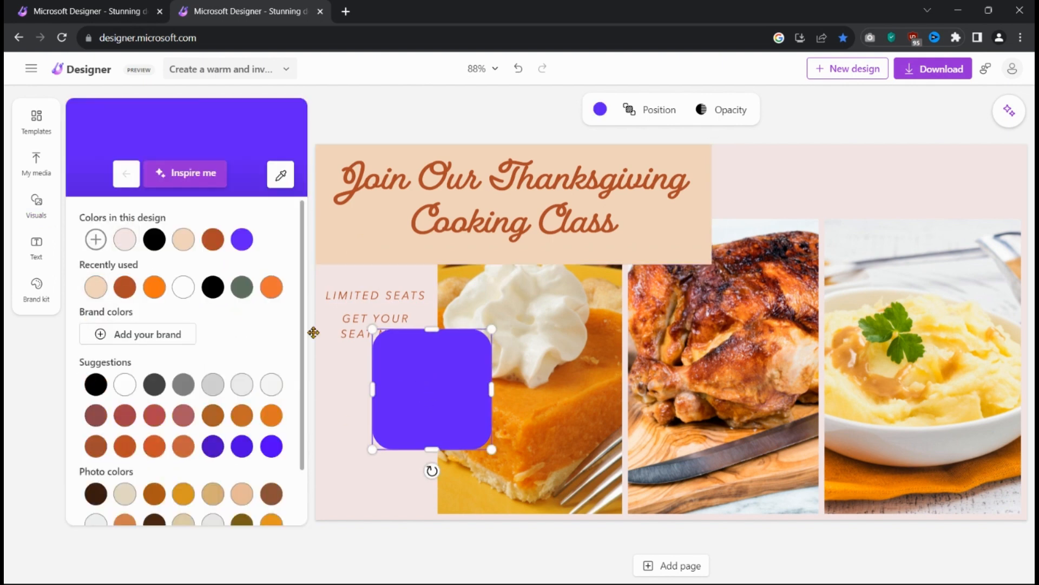
click(129, 241)
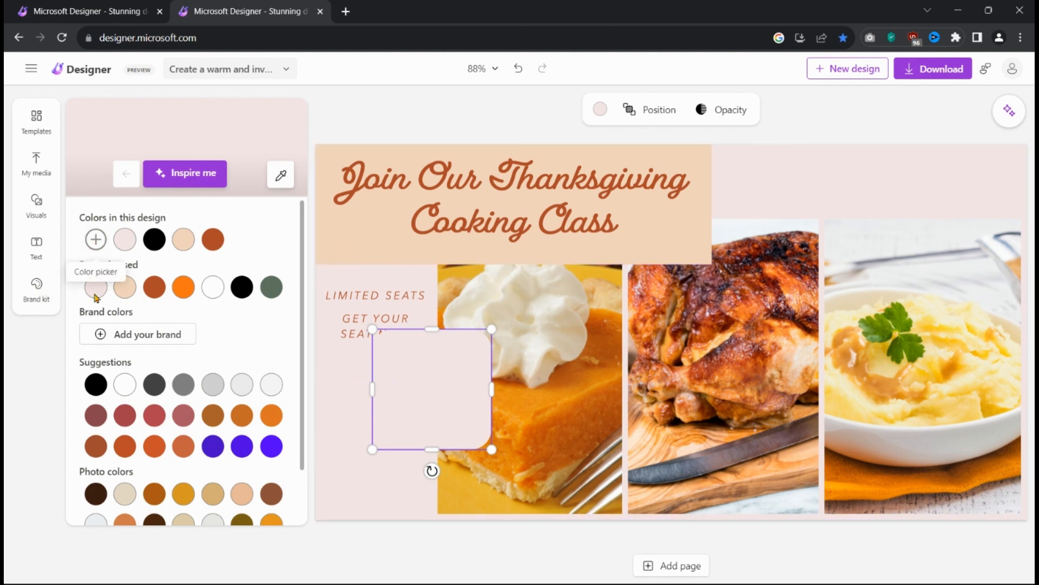
scroll(234, 388, down, 1)
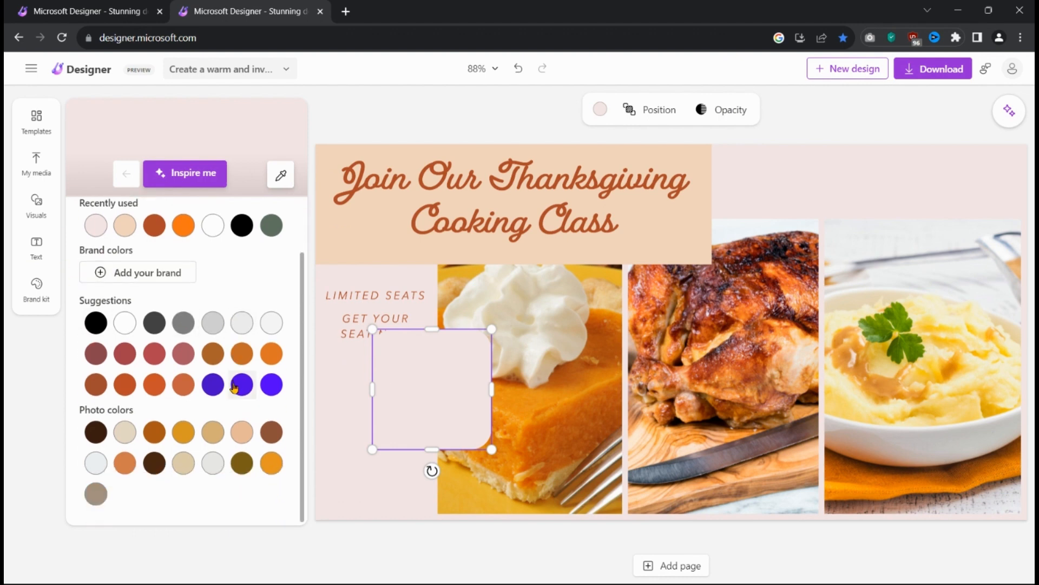
scroll(186, 416, up, 1)
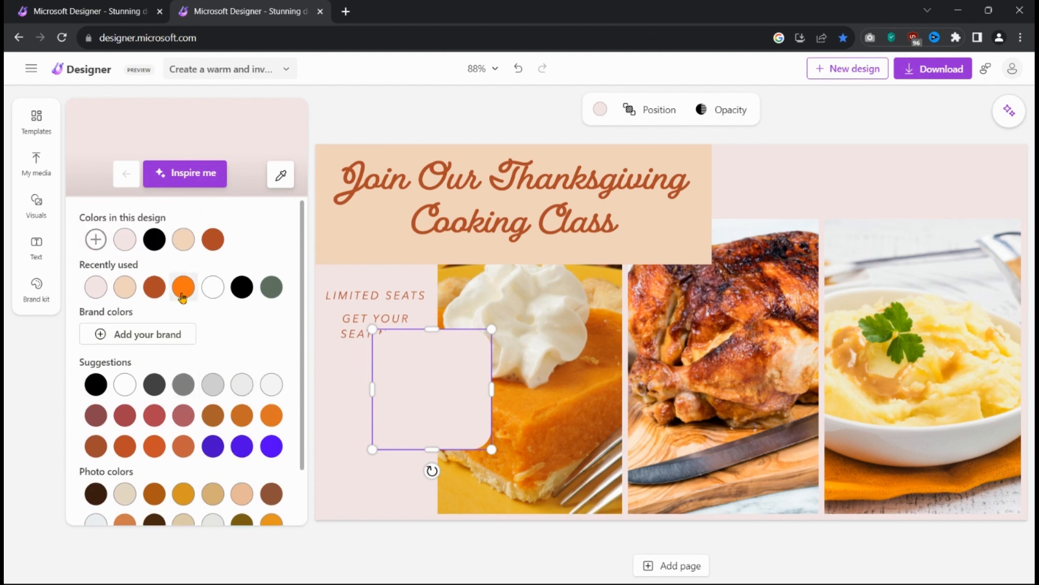
click(274, 415)
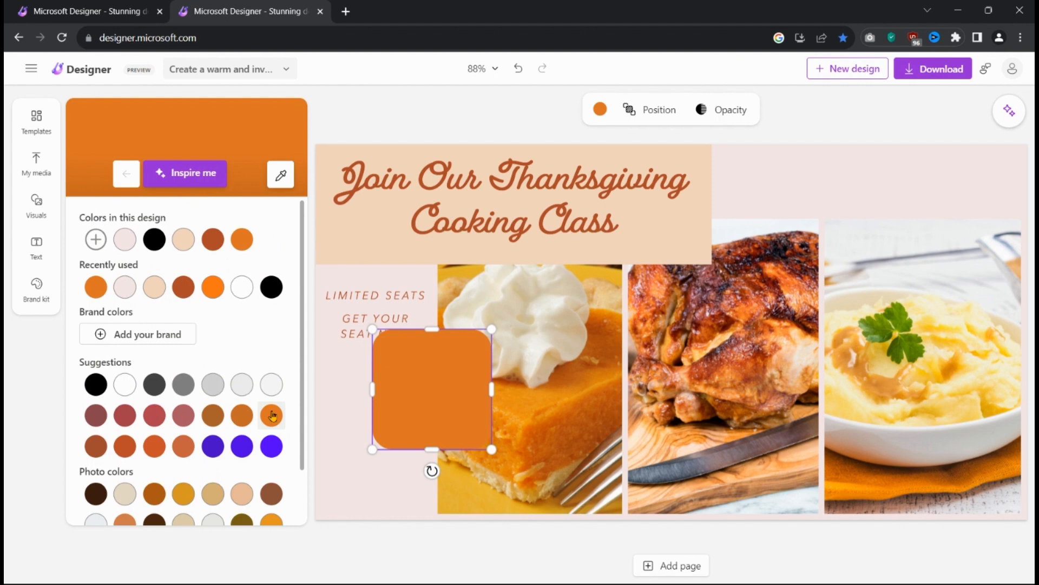
- Reshape the orange square into a small button-like rectangle over "get your seat now" and send it backward behind the text
drag(431, 329, 348, 329)
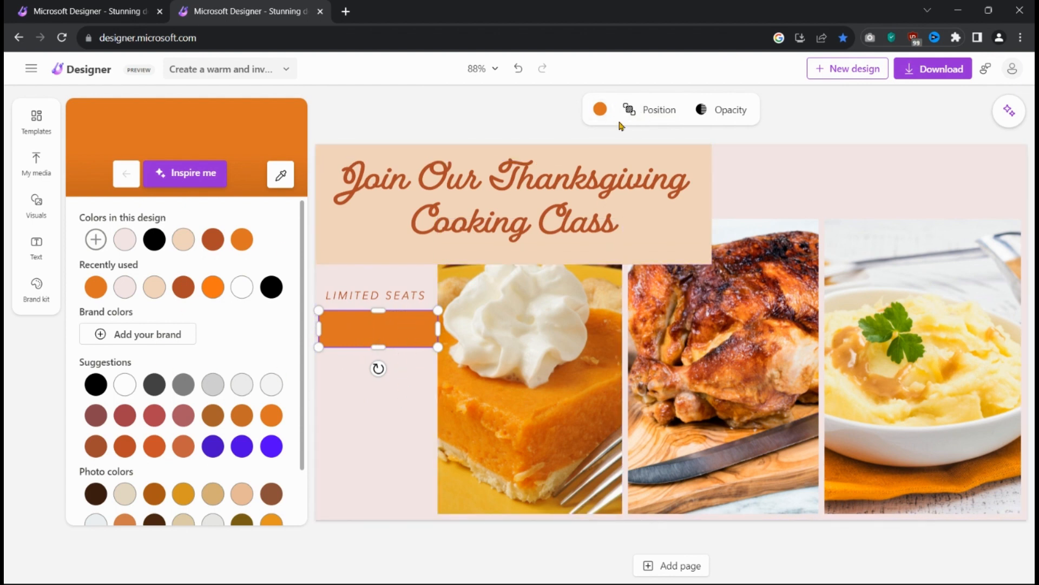
click(662, 109)
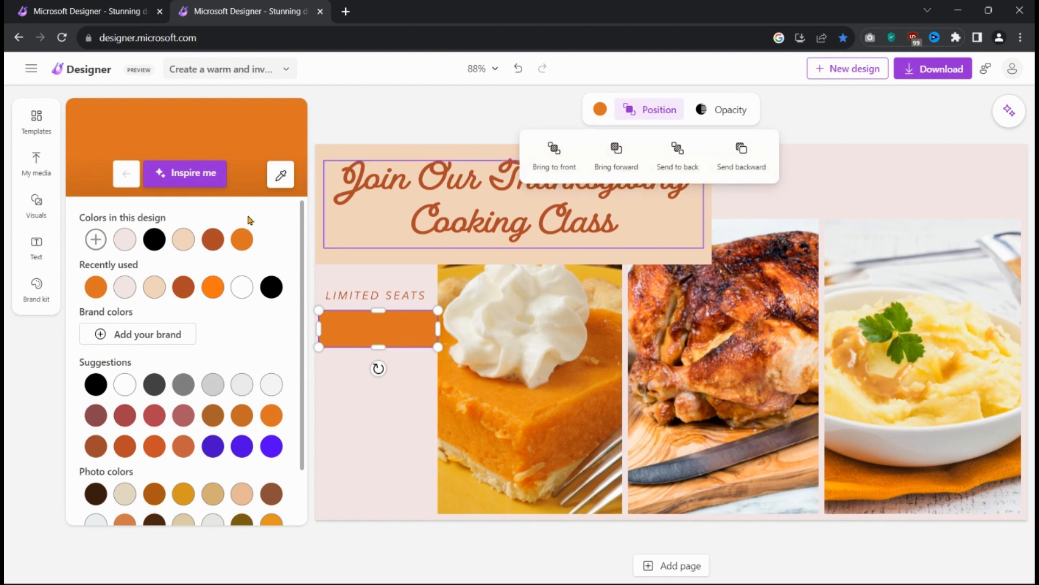
click(752, 152)
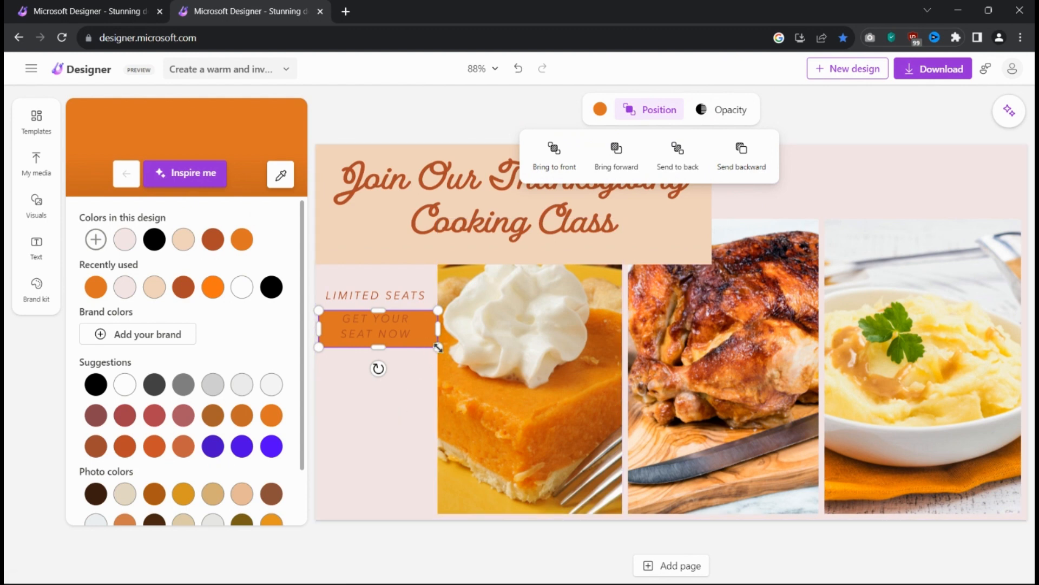
drag(438, 348, 426, 342)
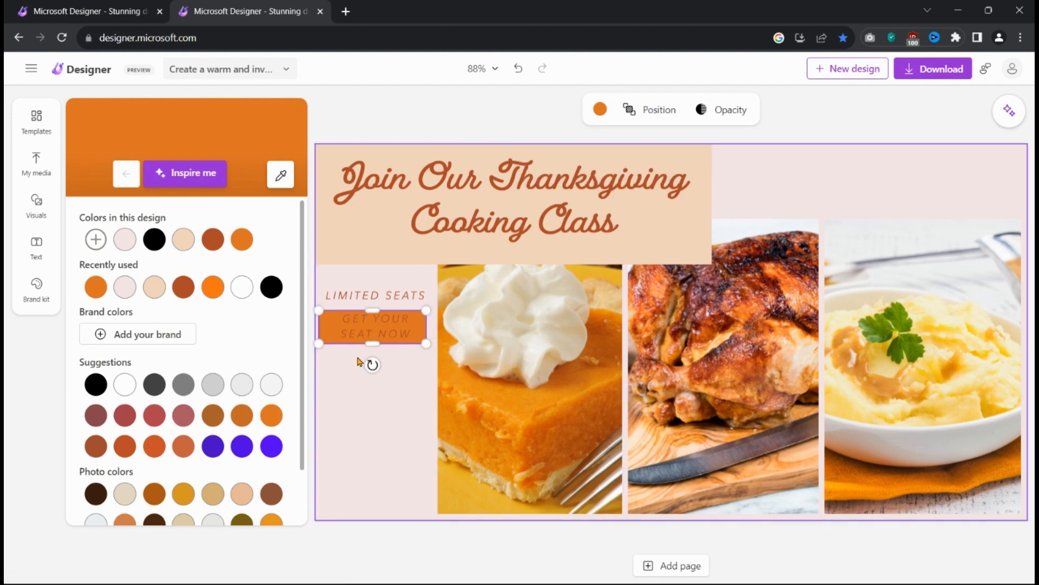
- Change the color of the "get your seat now" text to white
click(396, 326)
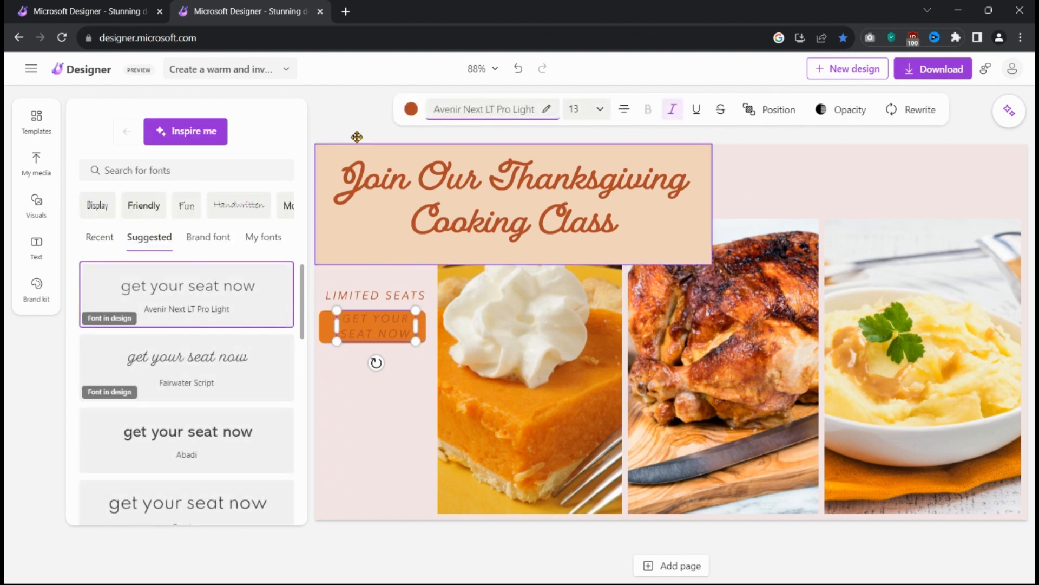
click(412, 111)
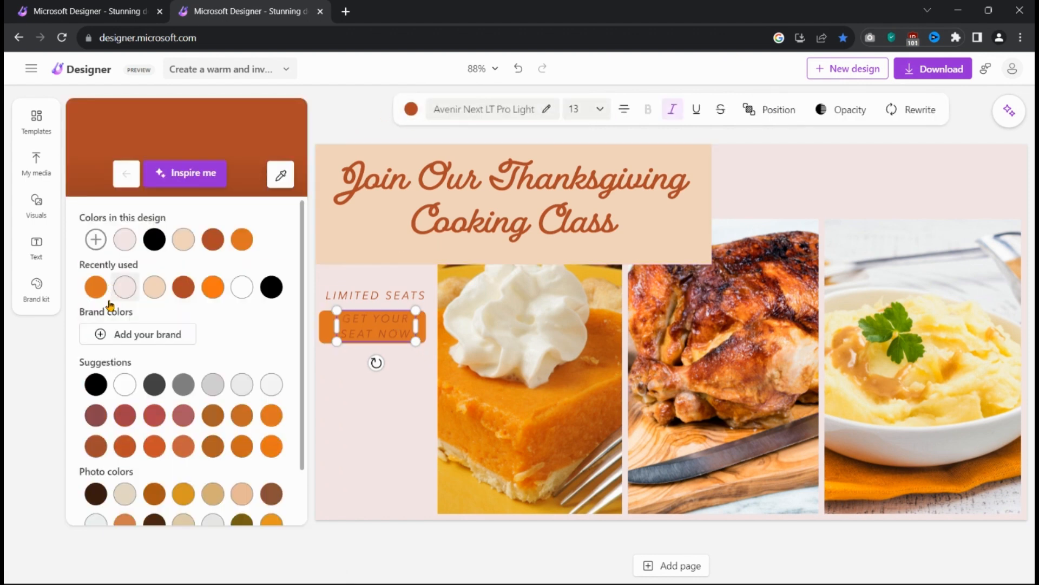
click(242, 287)
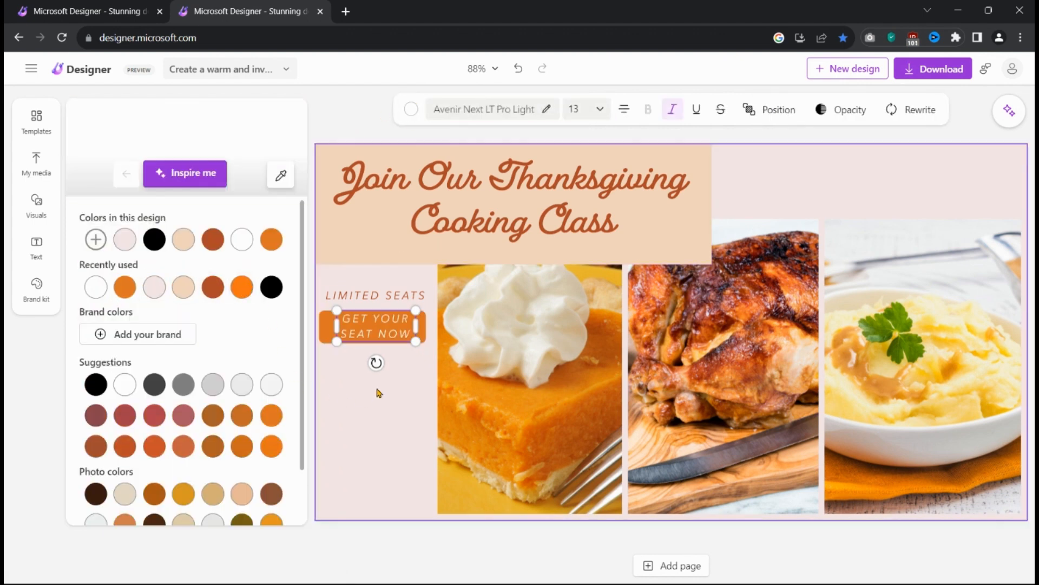
- Adjust the orange rectangle's size and position so it sits centered behind the "get your seat now" text
click(386, 353)
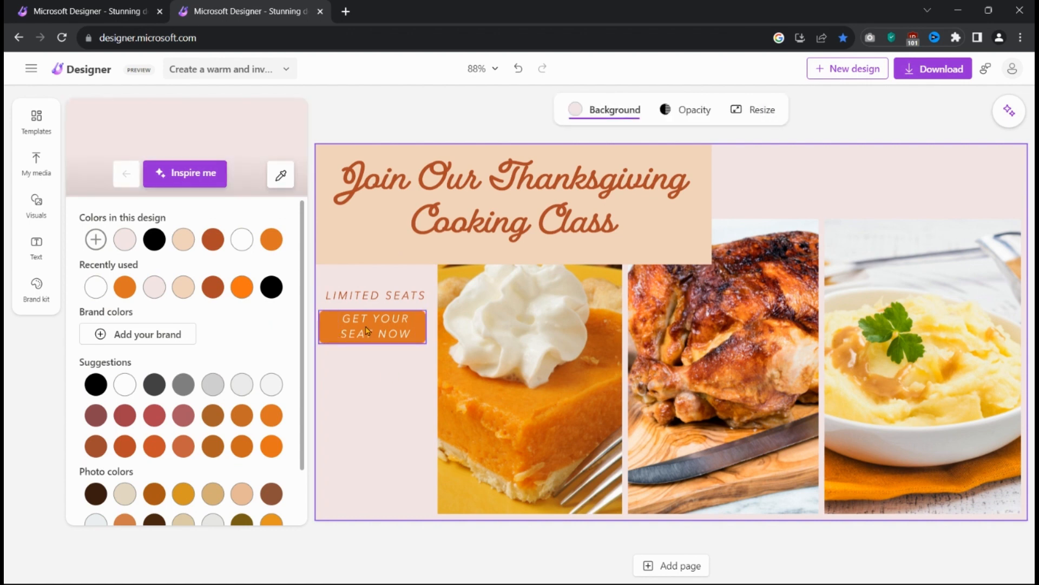
click(360, 325)
drag(378, 327, 424, 342)
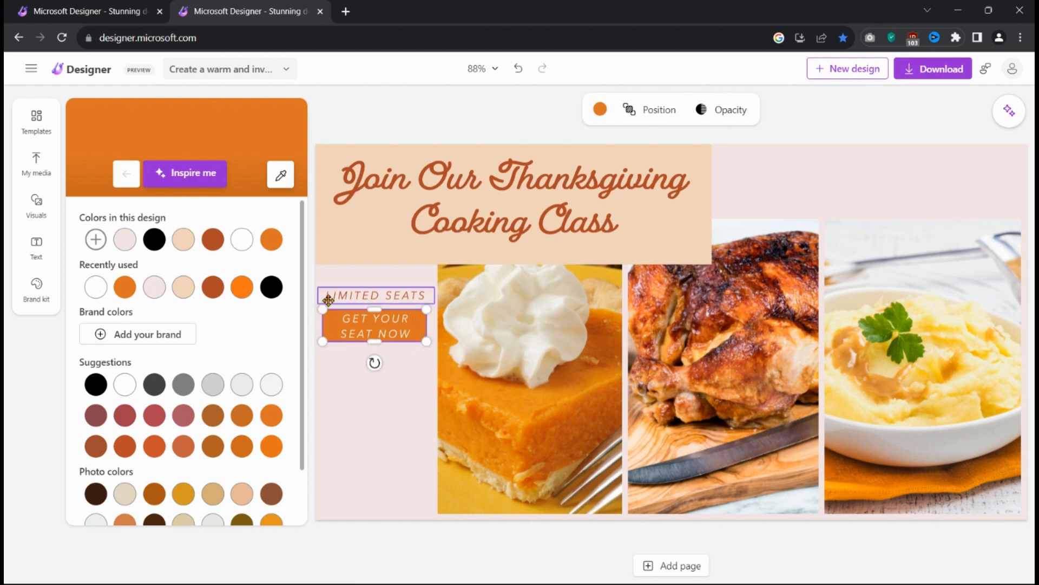
- Make the orange rectangle slightly taller and narrower on both sides so it fits closely around "get your seat now"
drag(323, 307, 324, 308)
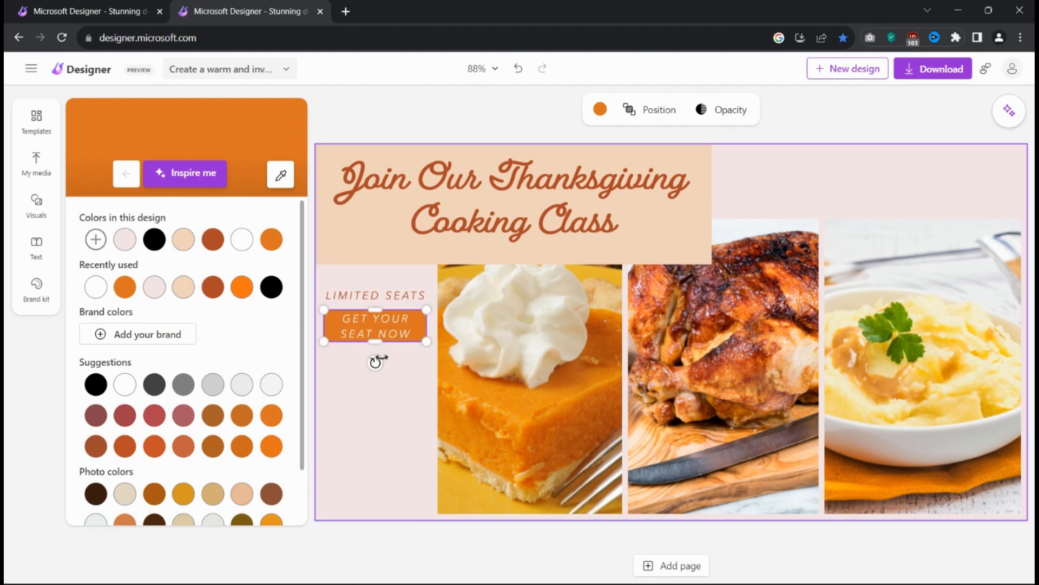
drag(374, 342, 375, 347)
drag(426, 326, 422, 326)
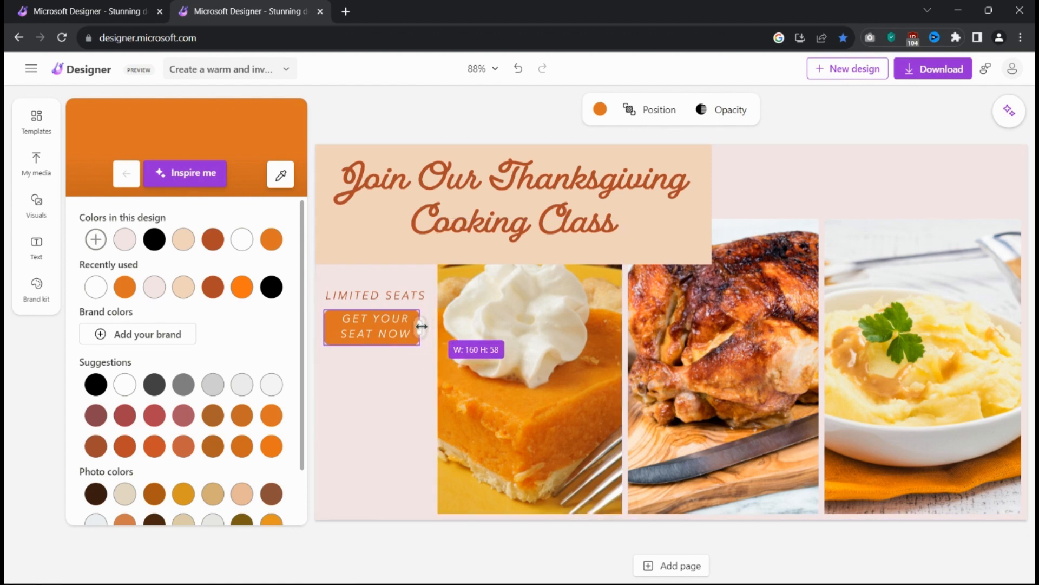
drag(324, 327, 332, 327)
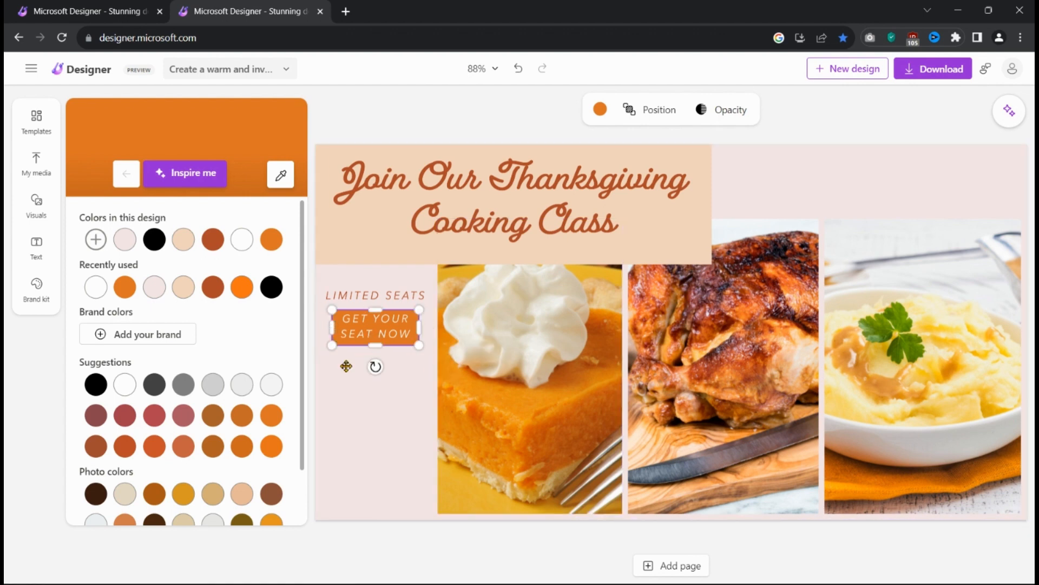
click(390, 399)
- Center the "get your seat now" text horizontally and vertically on the orange rectangle
click(381, 327)
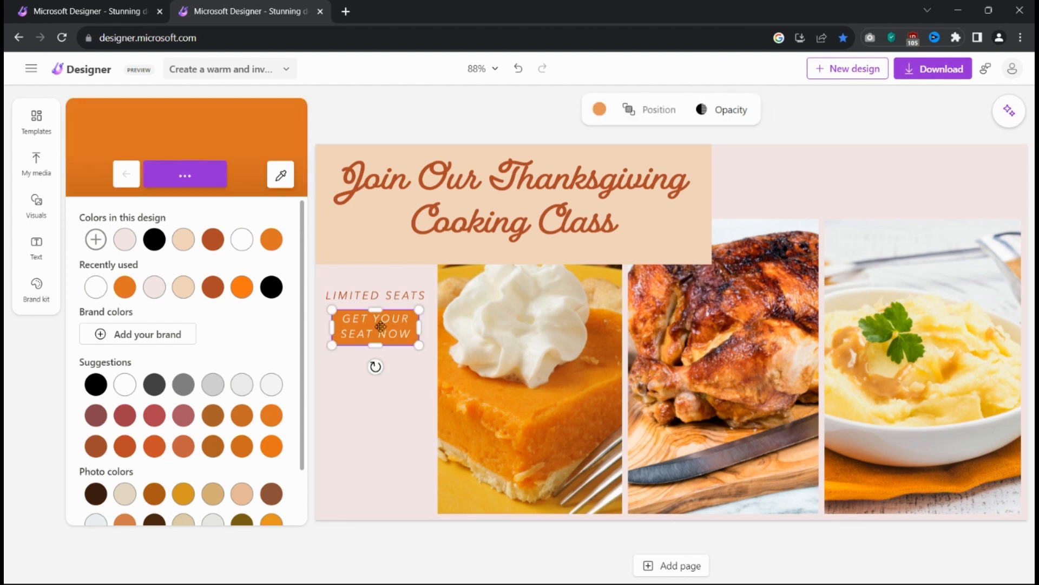
click(421, 411)
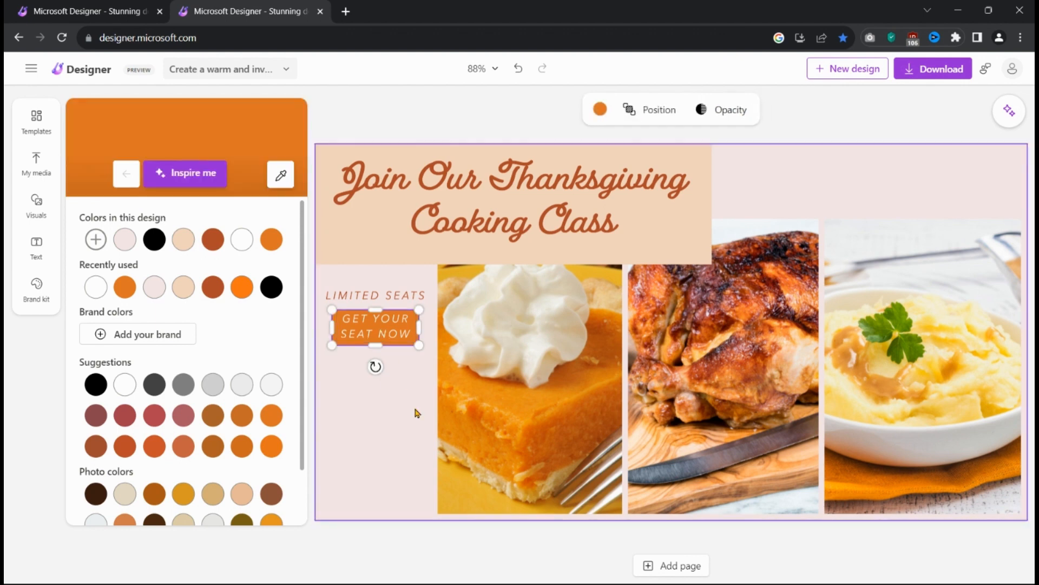
click(380, 325)
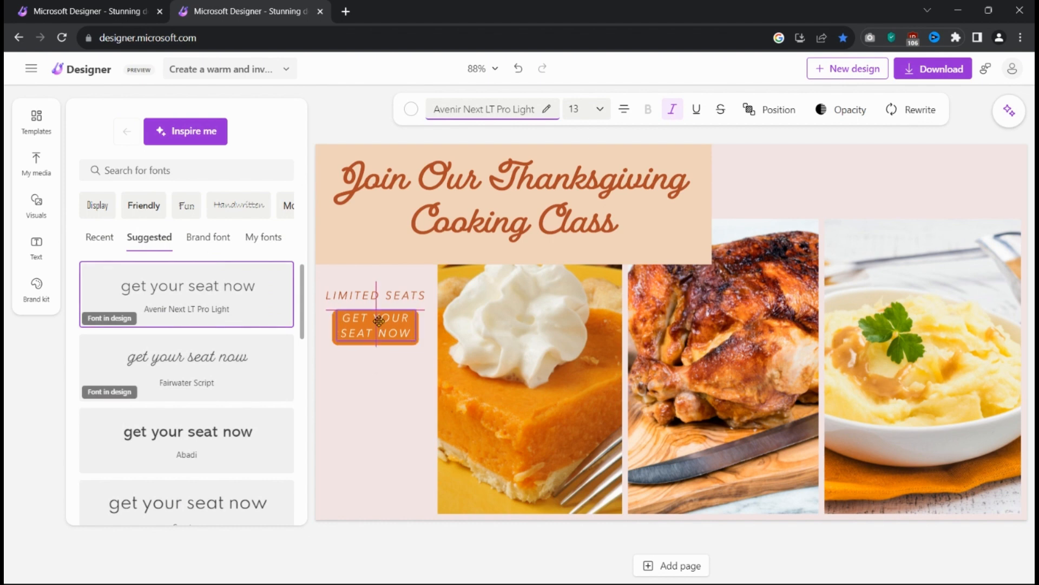
drag(378, 321, 379, 322)
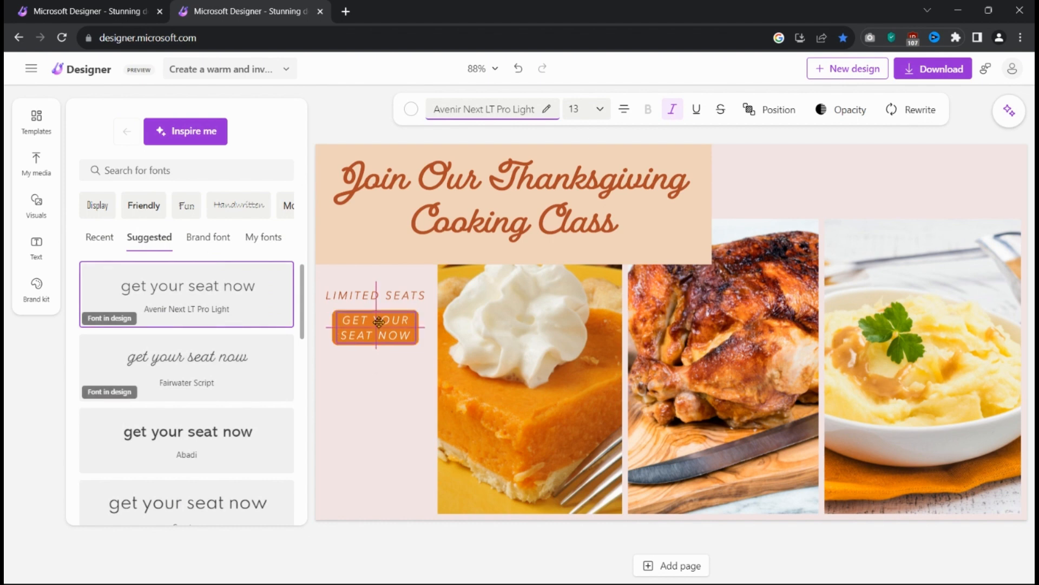
click(373, 362)
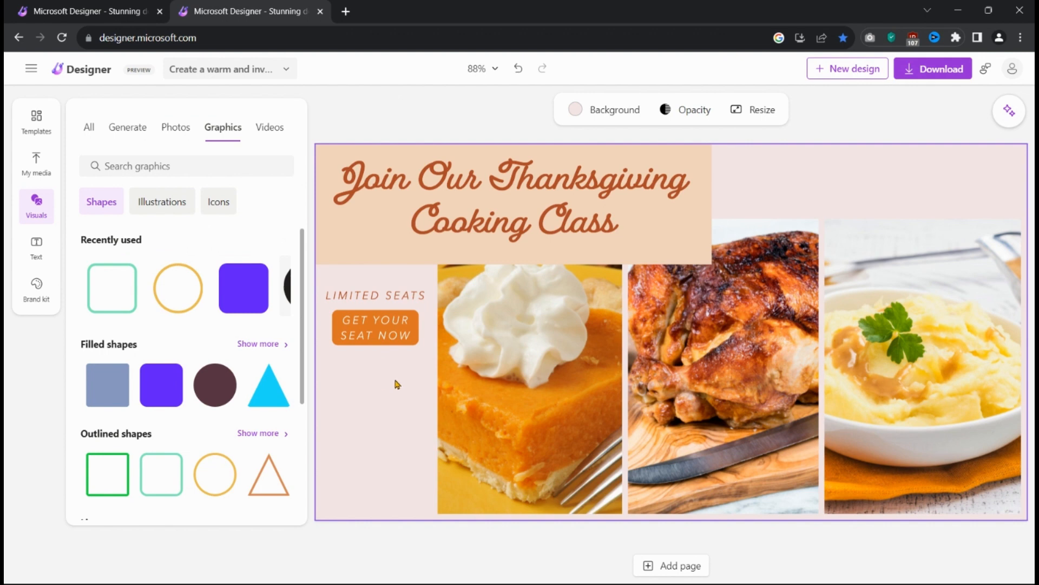
- Enlarge the "limited seats" text to font size 16 and tilt it so it slopes upward to the right
click(363, 295)
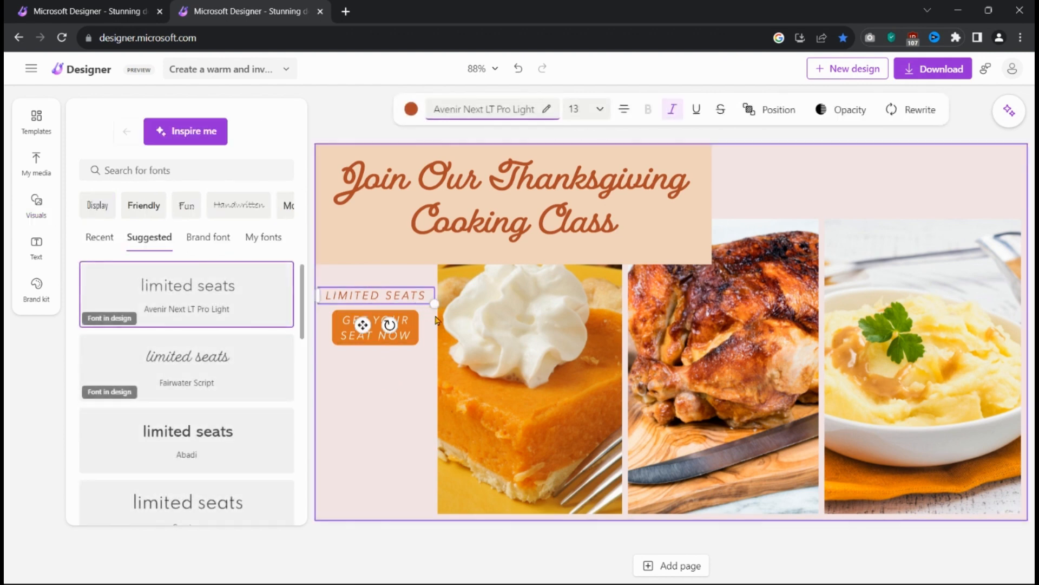
drag(435, 304, 378, 320)
click(385, 373)
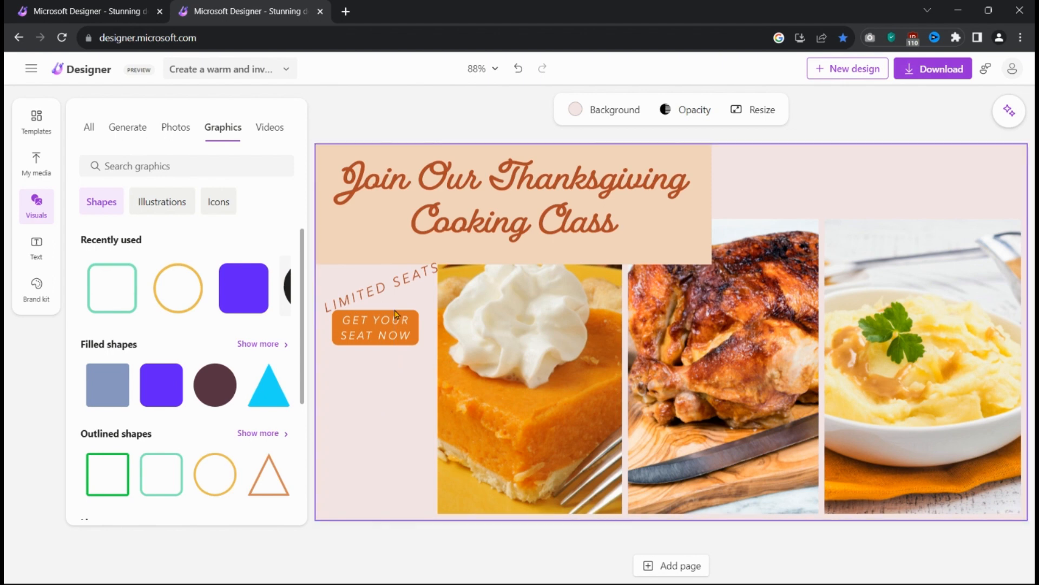
- Select the orange rectangle and its "get your seat now" text together and move them slightly down, away from "limited seats"
click(390, 343)
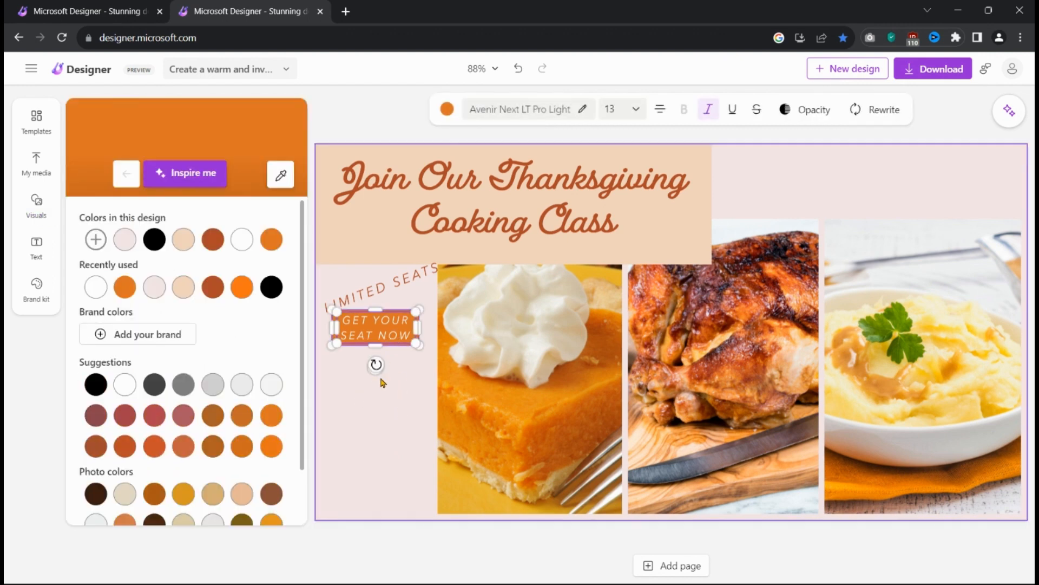
drag(377, 336, 376, 362)
click(388, 428)
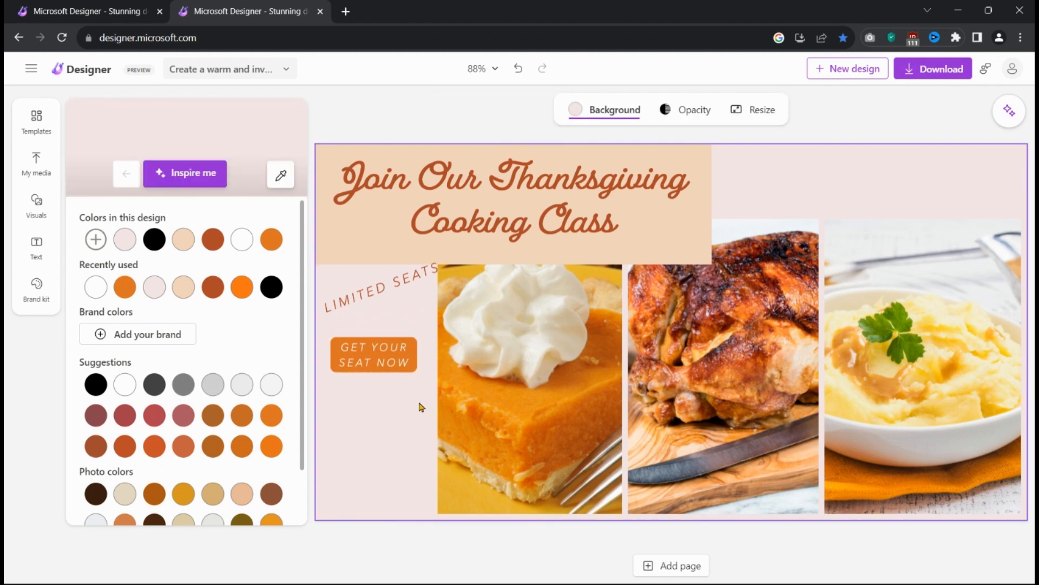
drag(376, 362, 374, 424)
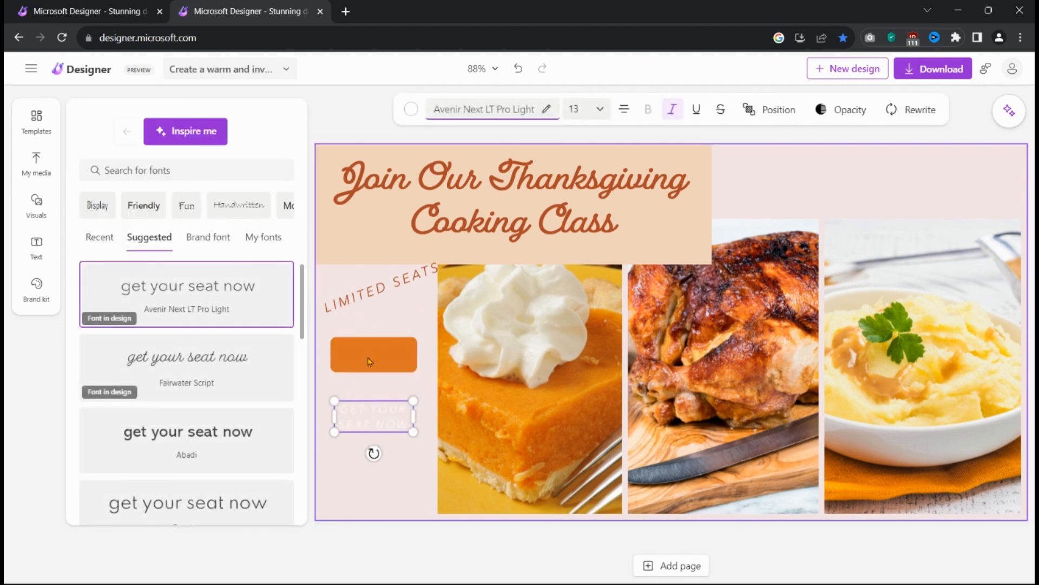
mouse_move(376, 356)
mouse_down()
mouse_move(375, 377)
mouse_move(374, 358)
mouse_up()
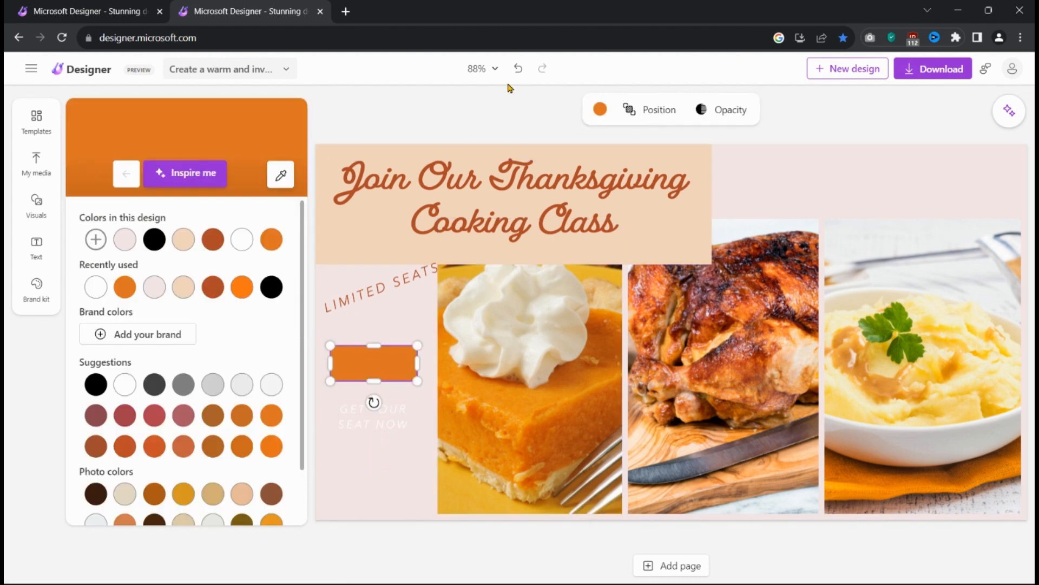
click(517, 69)
click(517, 69)
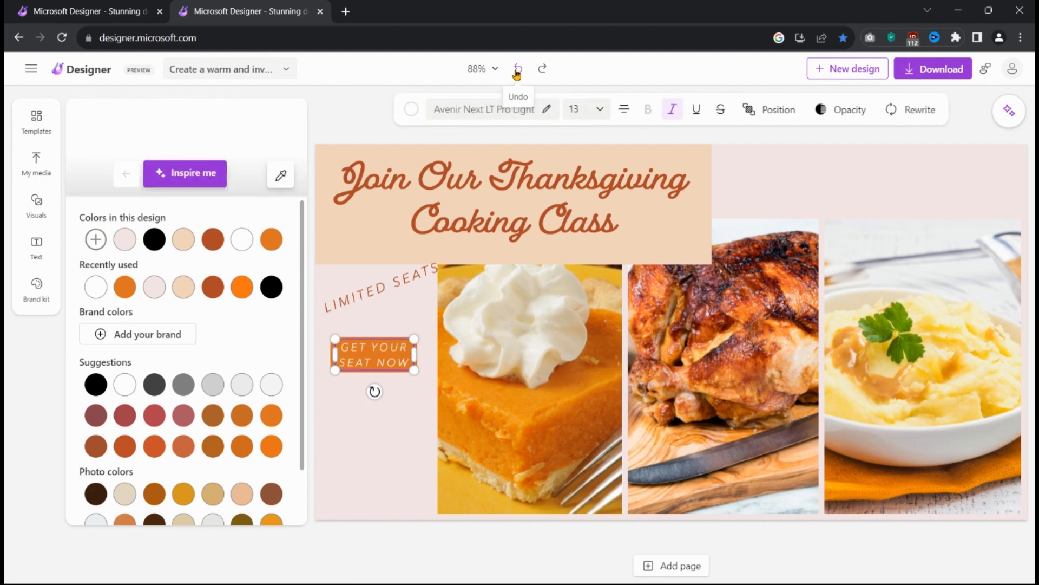
click(399, 404)
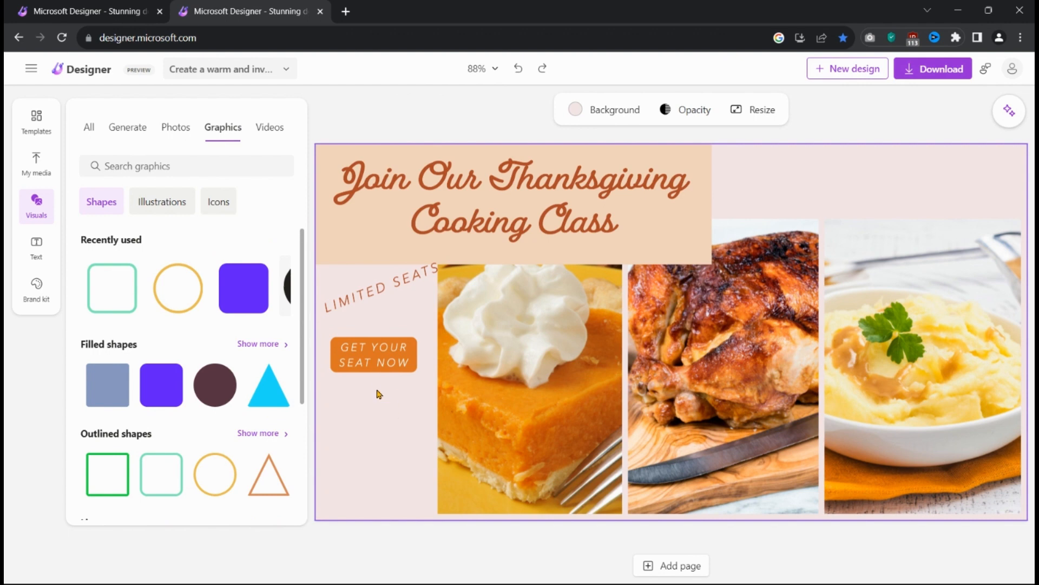
- Move the orange rectangle and its text together to the lower part of the blank area beside the pie photo
drag(380, 355, 384, 334)
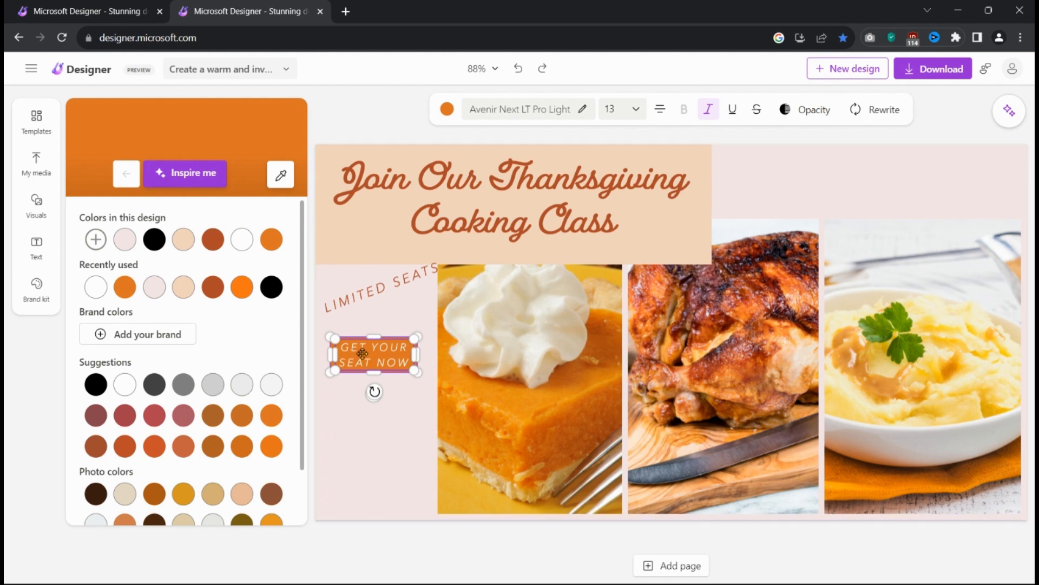
drag(363, 353, 432, 323)
drag(528, 283, 368, 419)
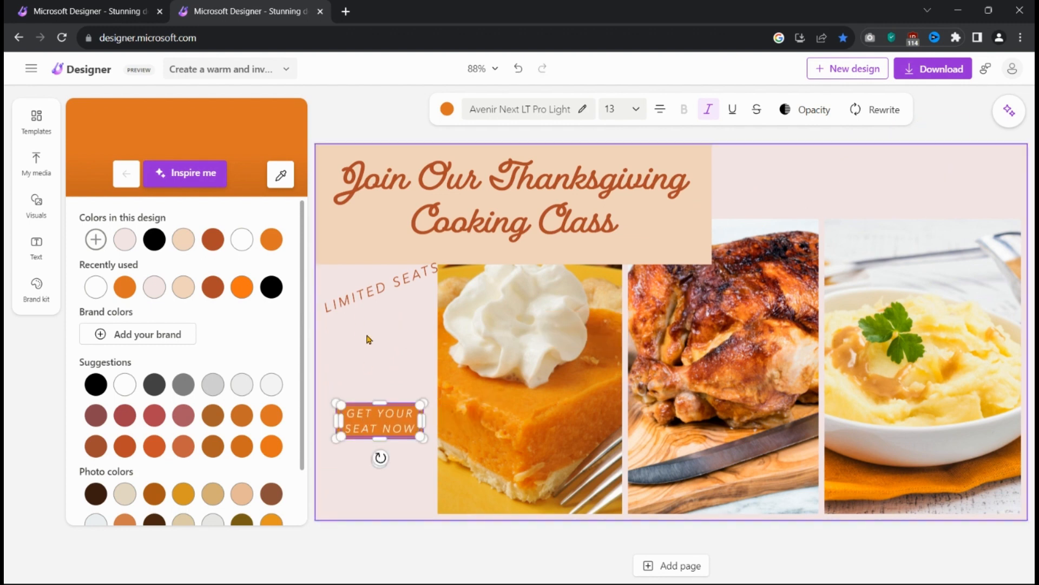
- Enlarge the tilted "limited seats" text to font size 26
click(363, 300)
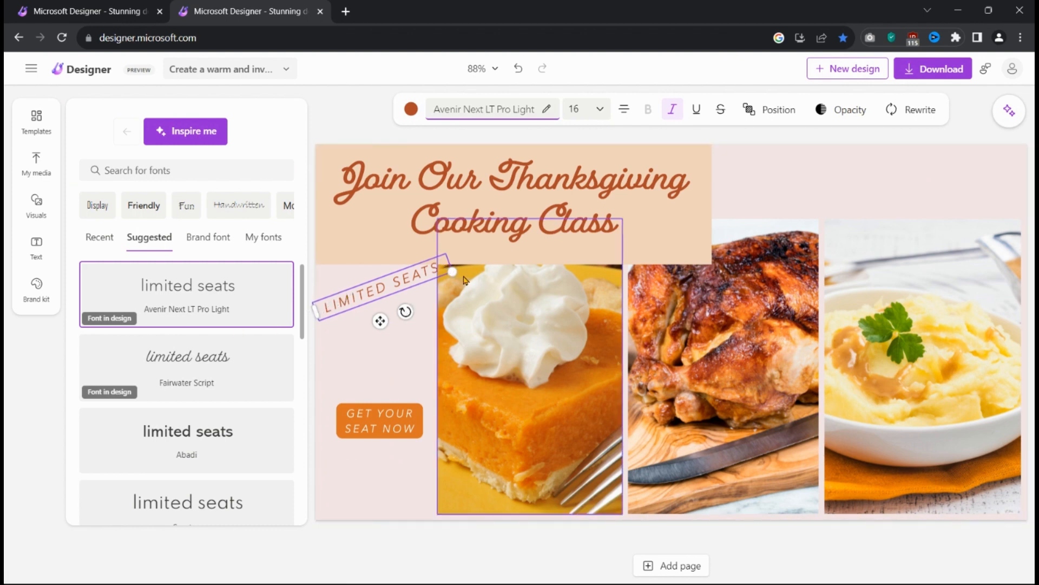
drag(451, 269, 484, 285)
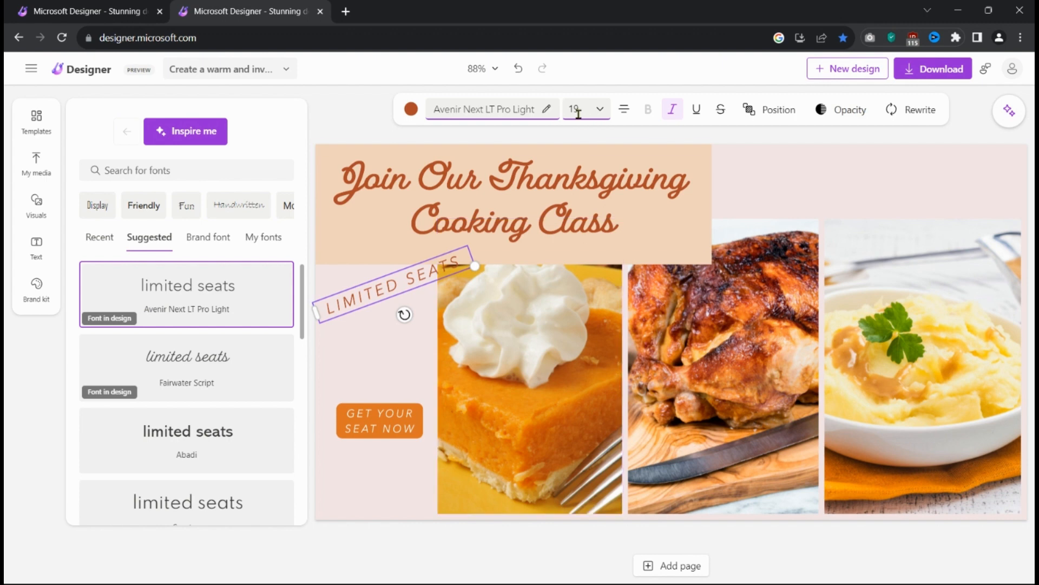
click(599, 108)
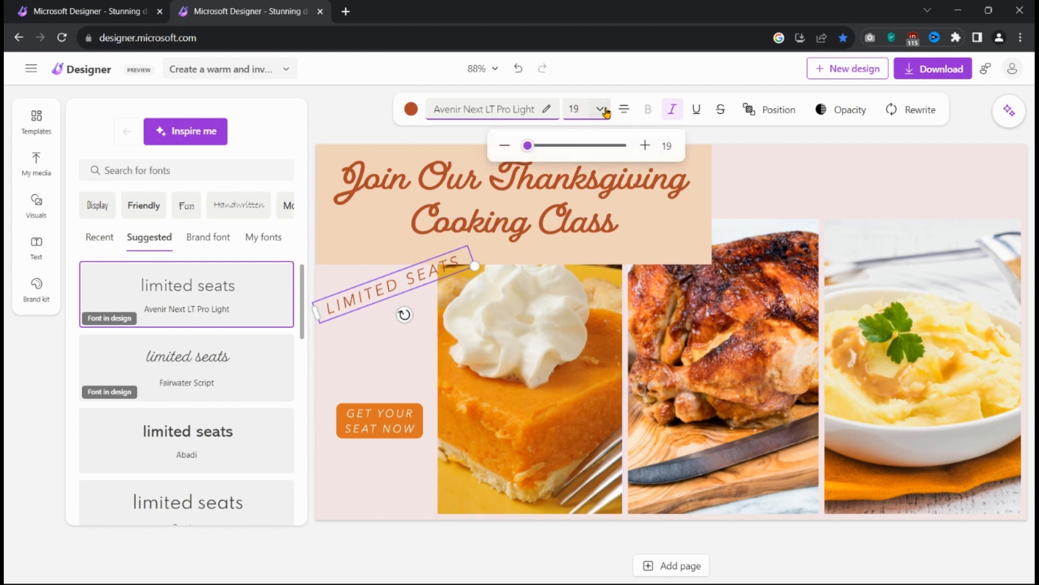
drag(528, 146, 531, 148)
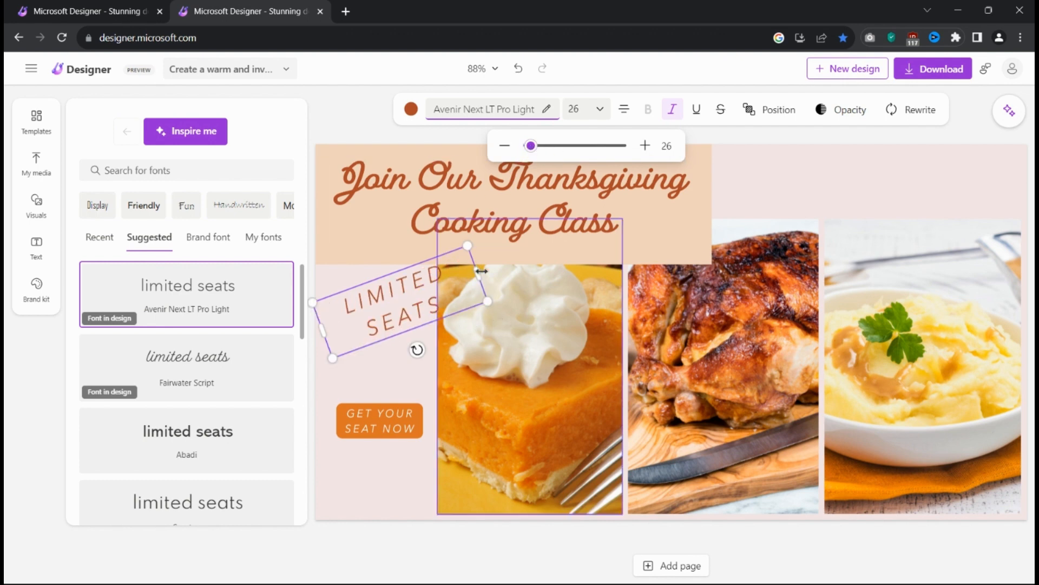
- Narrow the "limited seats" text box so it wraps onto two lines and place it beside the pie photo, just below the title
drag(481, 271, 430, 292)
drag(361, 320, 359, 314)
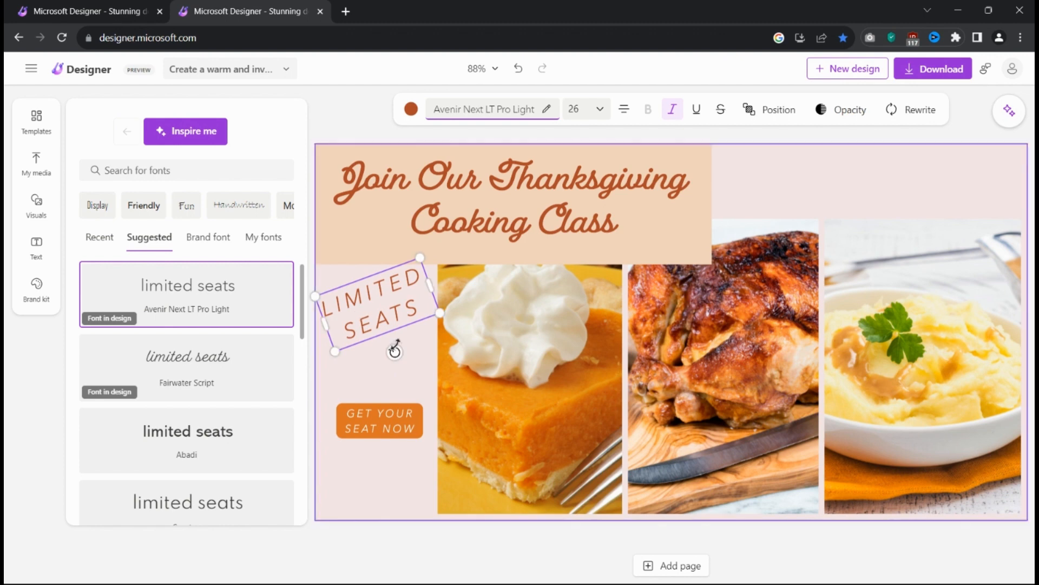
click(781, 204)
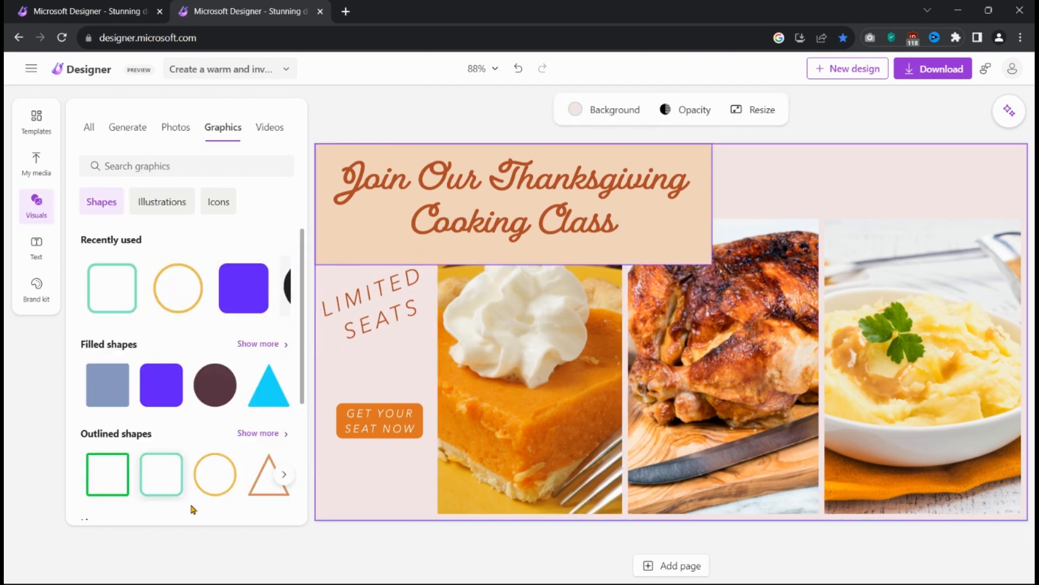
drag(370, 320, 370, 302)
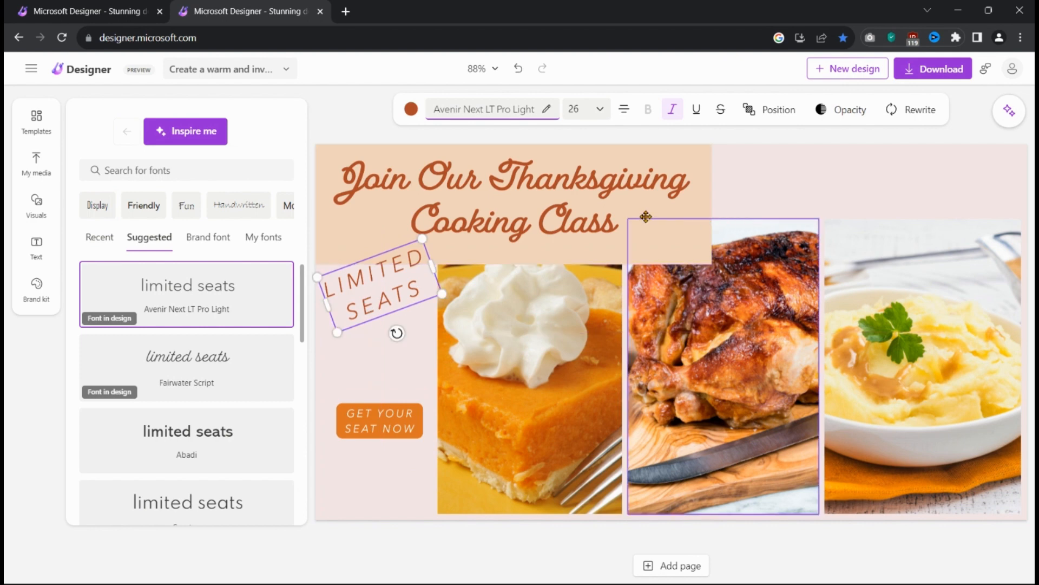
- Shorten the peach title rectangle from its lower edge and move the title text up to center it inside
click(690, 195)
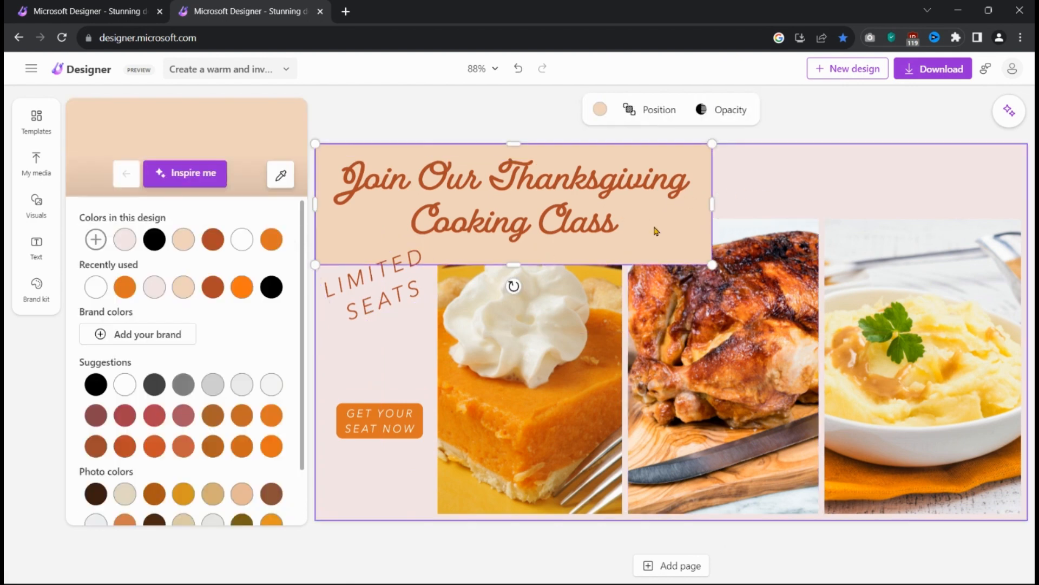
drag(513, 265, 513, 248)
click(530, 186)
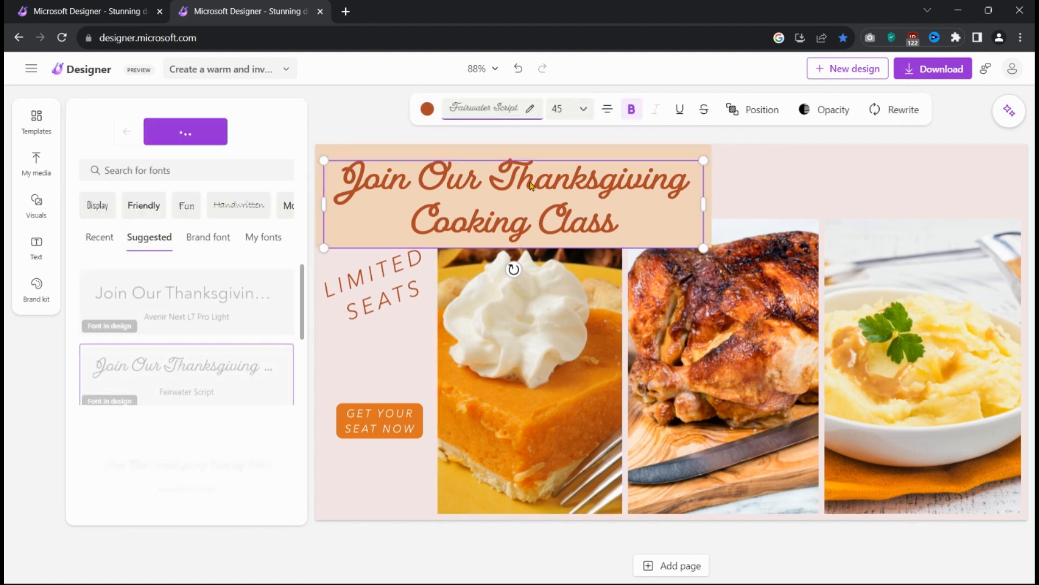
drag(530, 185, 530, 174)
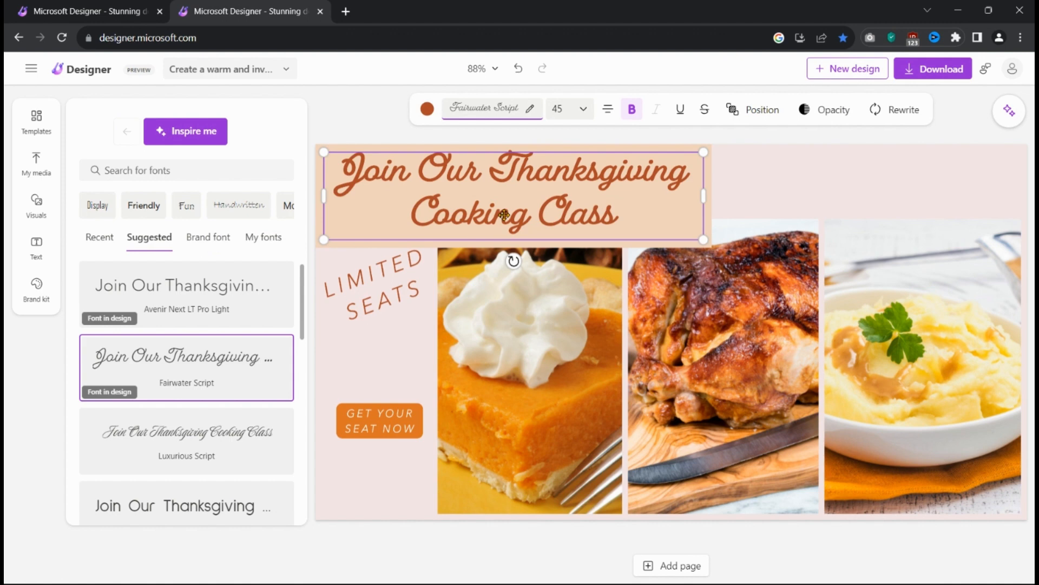
- Align "limited seats" above the orange button, then duplicate the text and place the copy between the original and the button
click(382, 329)
drag(376, 297, 375, 297)
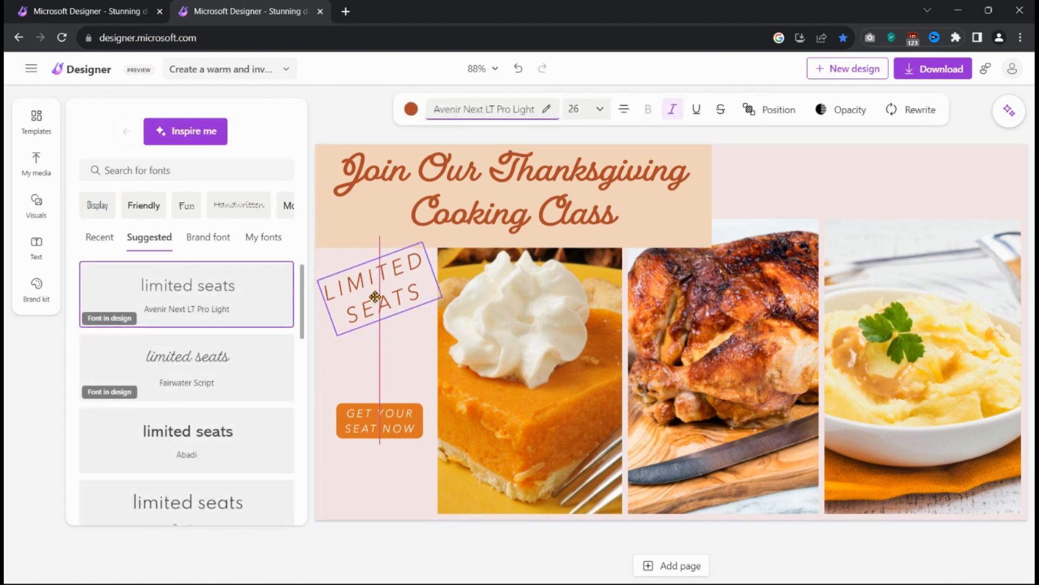
right_click(396, 289)
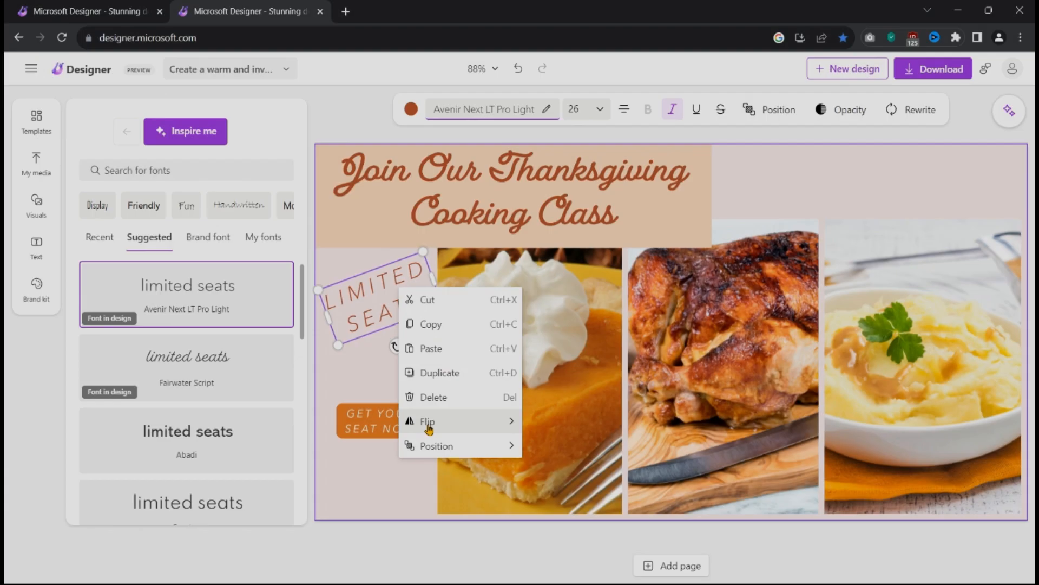
click(444, 371)
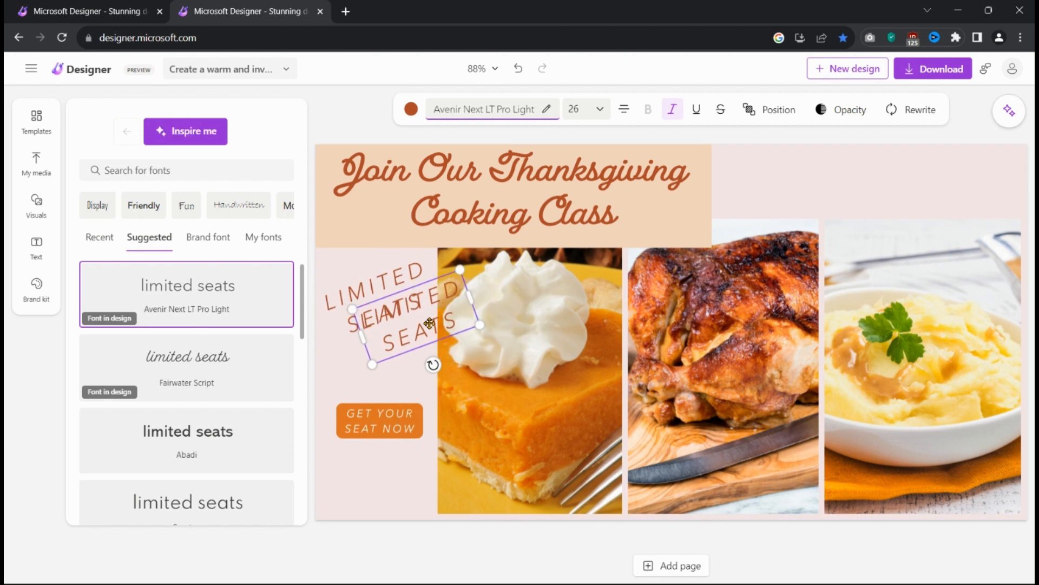
drag(436, 330, 434, 365)
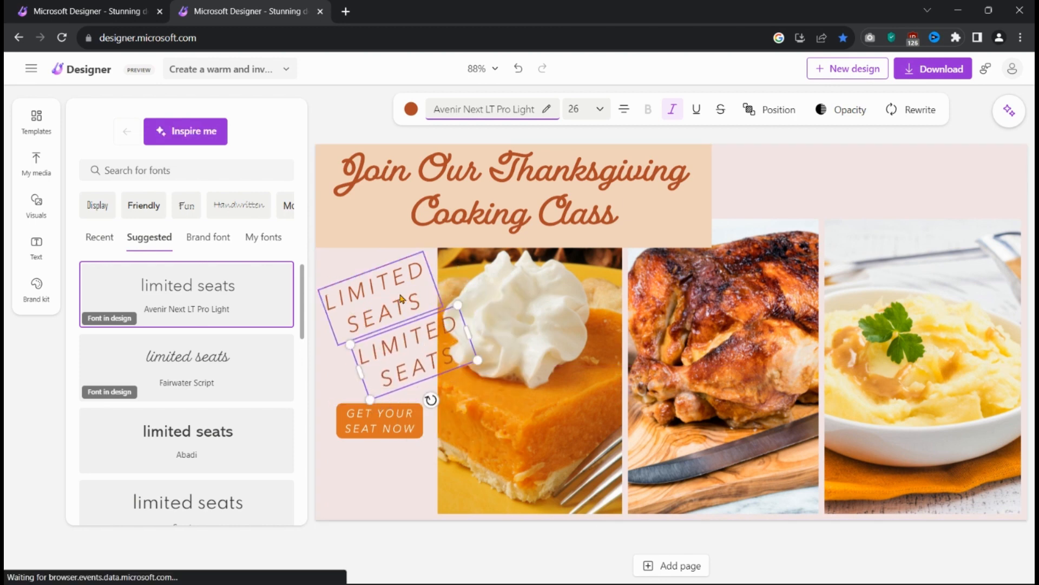
- Remove "seats" from the upper text so that it reads only "limited"
click(417, 295)
double_click(421, 292)
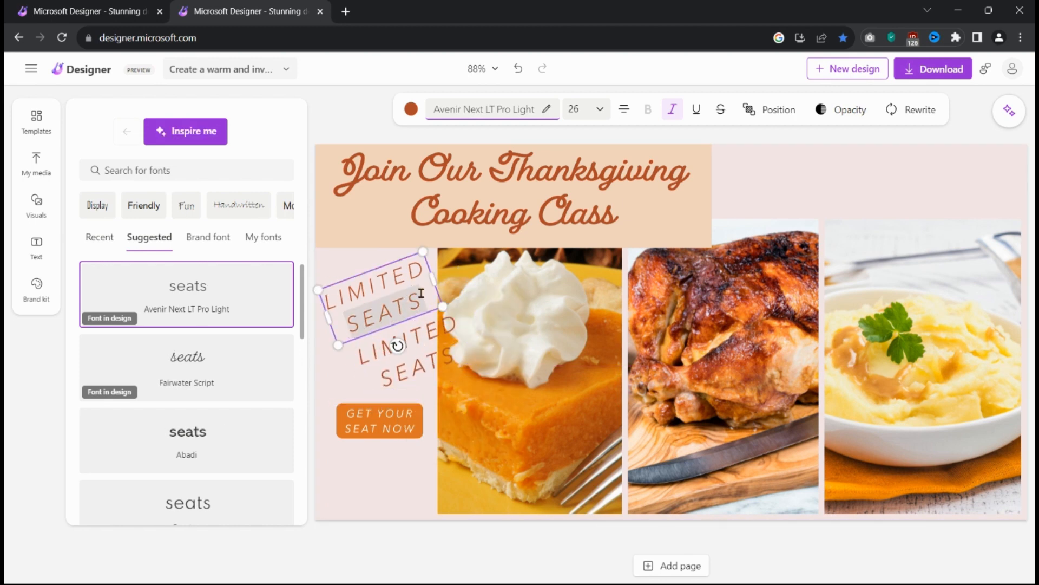
key(BackSpace)
key(BackSpace)
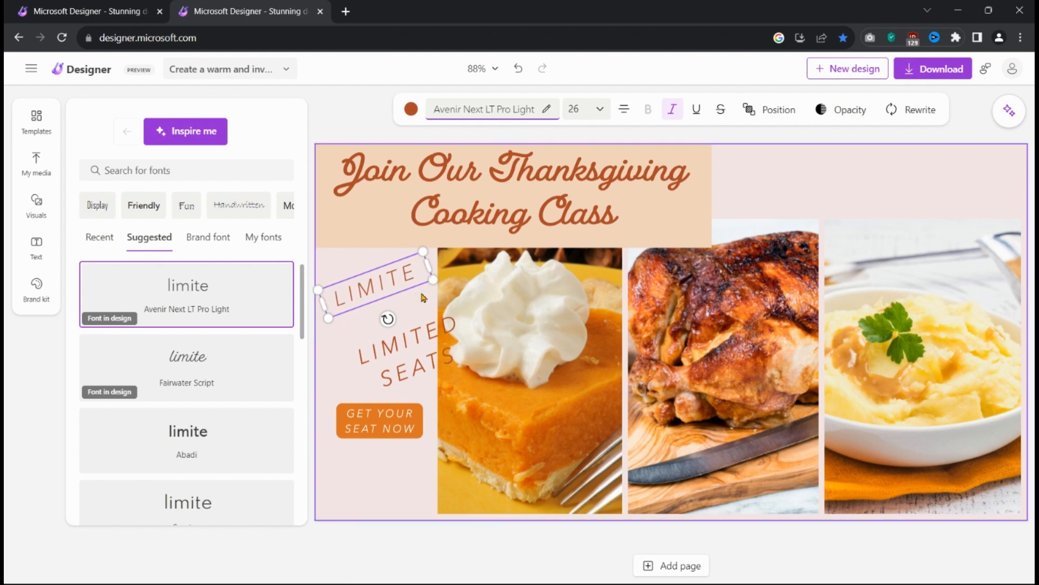
click(385, 314)
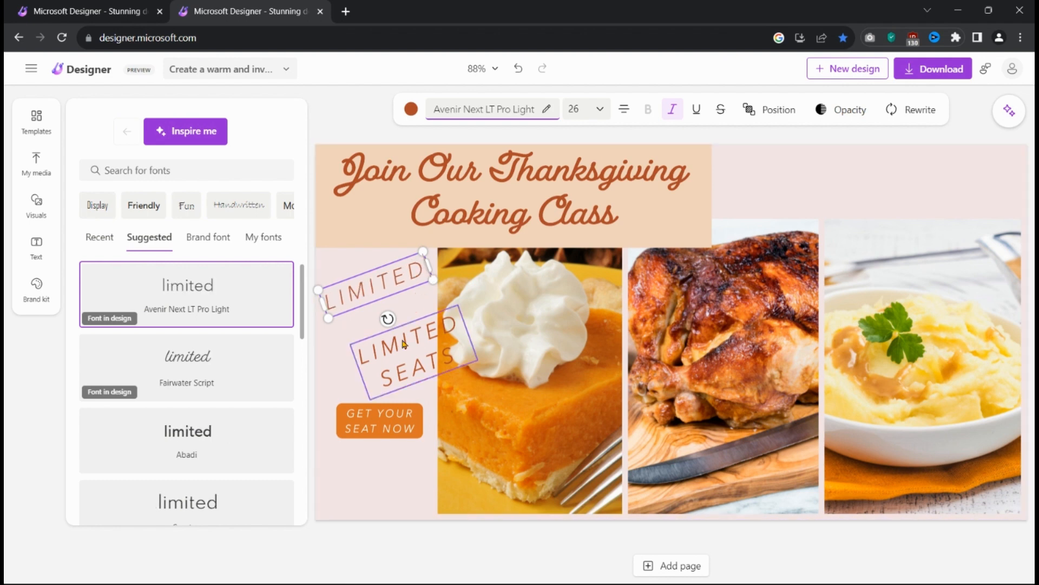
- Remove "limited" from the lower text so that it reads only "seats"
click(374, 346)
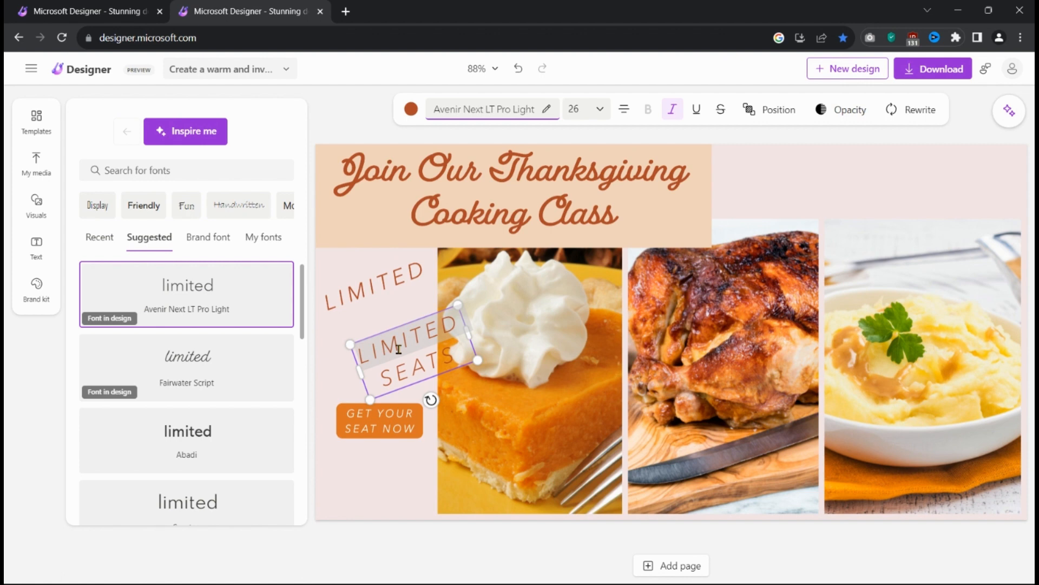
key(BackSpace)
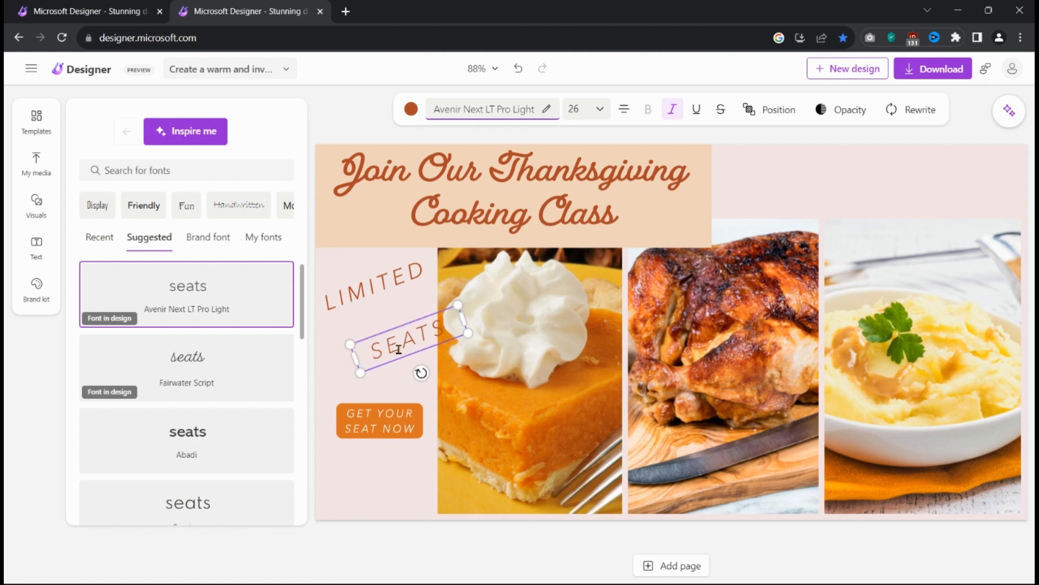
click(420, 370)
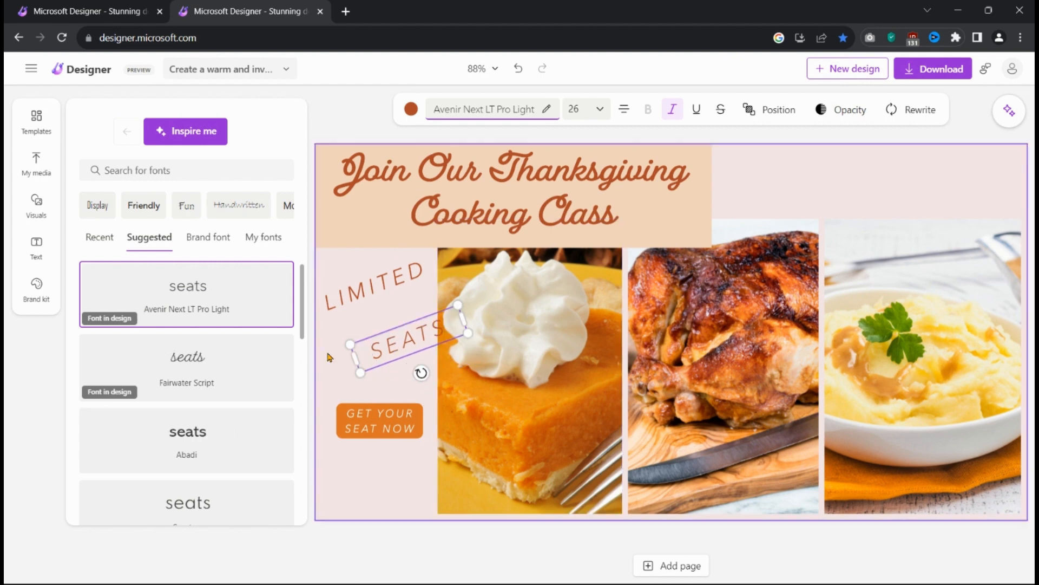
- Move "seats" directly beneath "limited" and shift both words up under the title rectangle, beside the pie photo
click(411, 343)
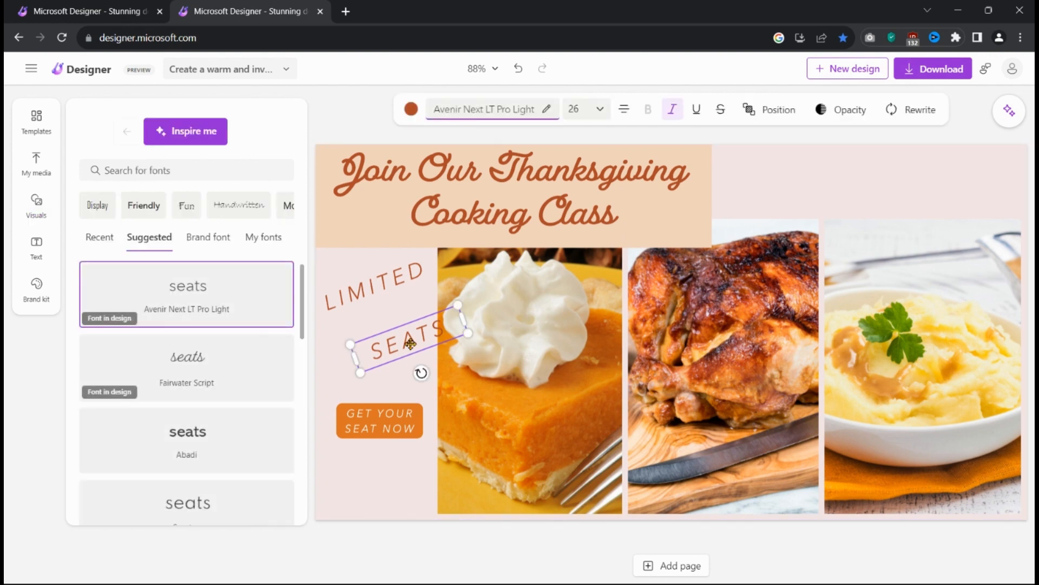
drag(410, 341, 387, 314)
click(389, 367)
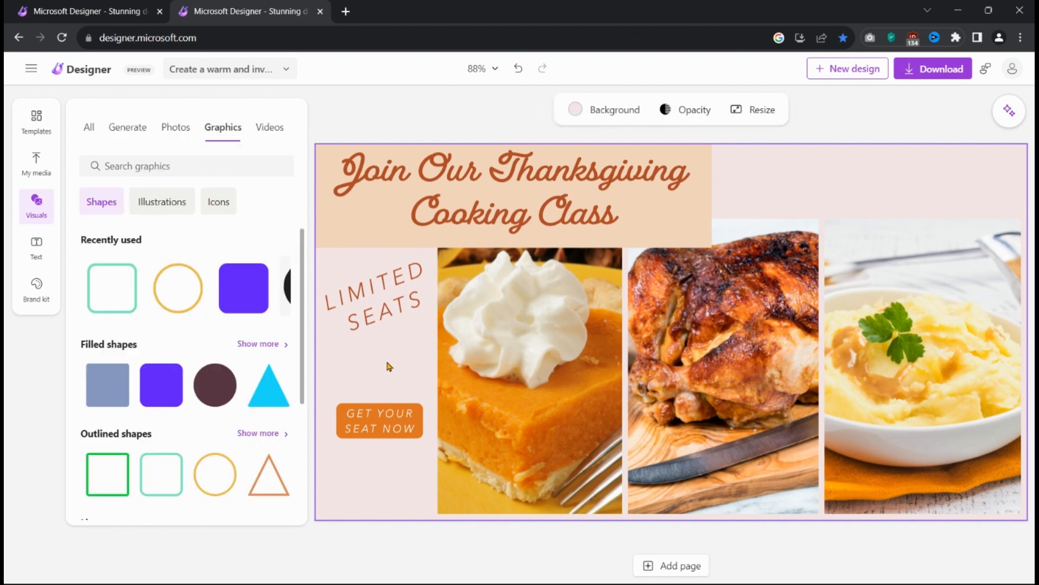
click(380, 319)
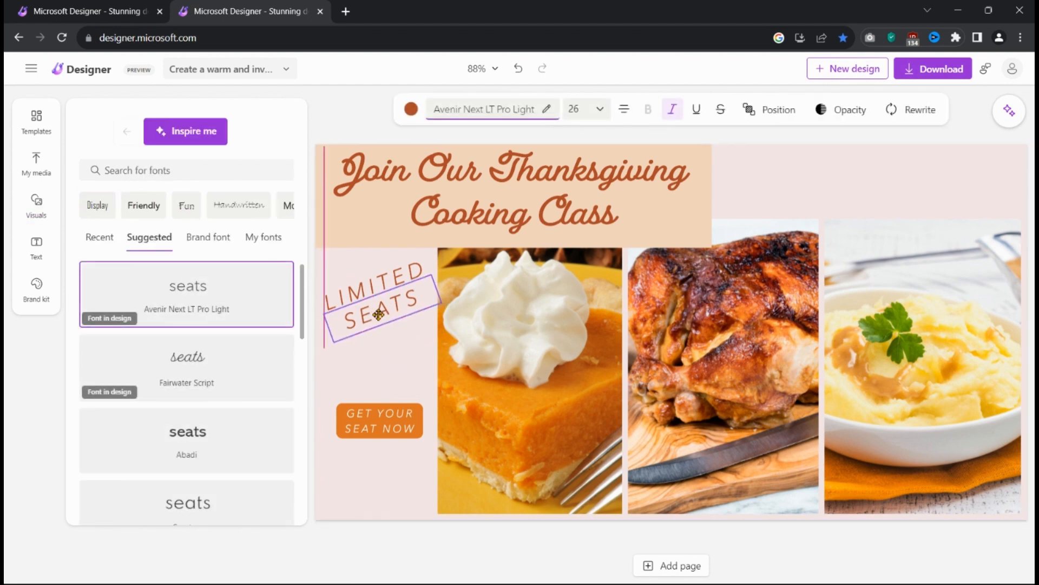
drag(380, 314, 377, 314)
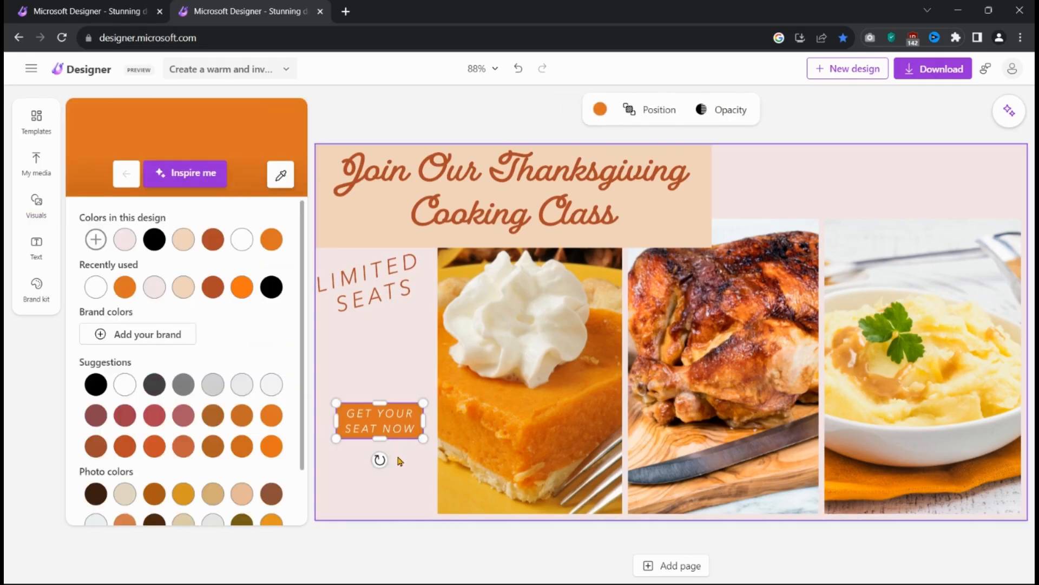
- Move the orange button together with its text up to just below "seats"
click(400, 461)
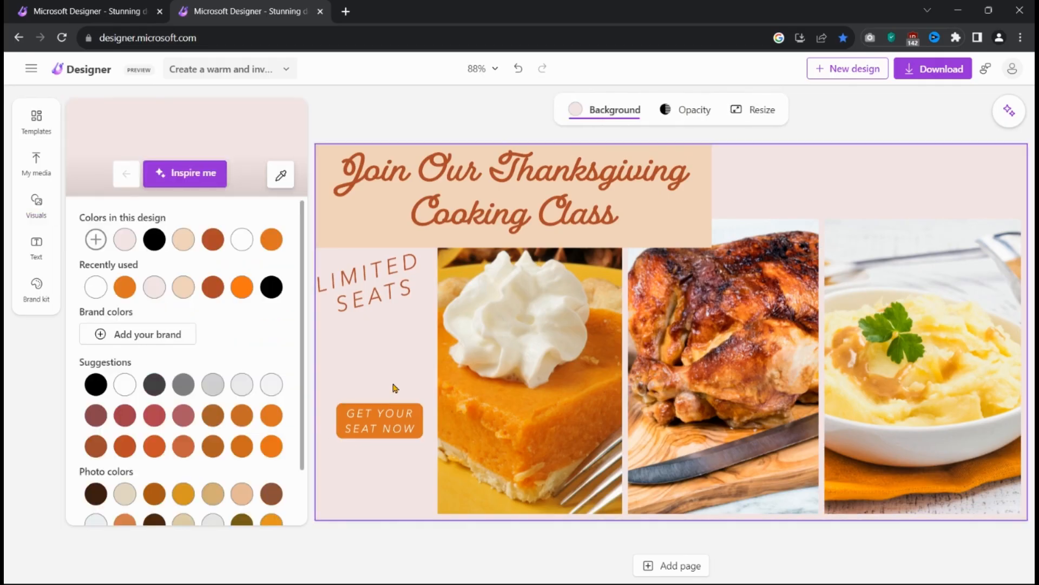
click(392, 427)
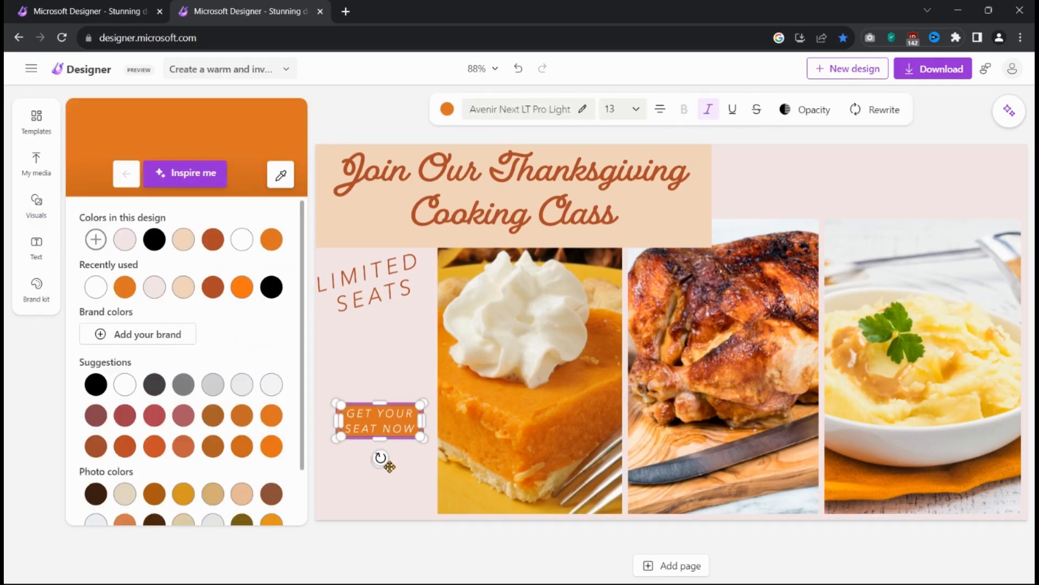
drag(387, 416, 379, 345)
click(366, 382)
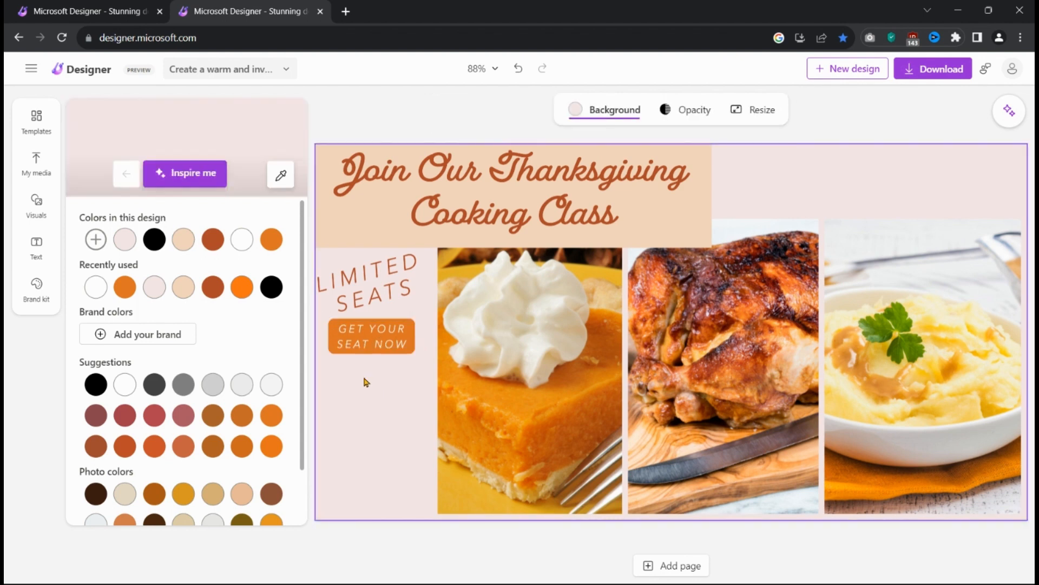
- Change the orange button's wording to "get your ticket now", widening its text box while editing
click(371, 344)
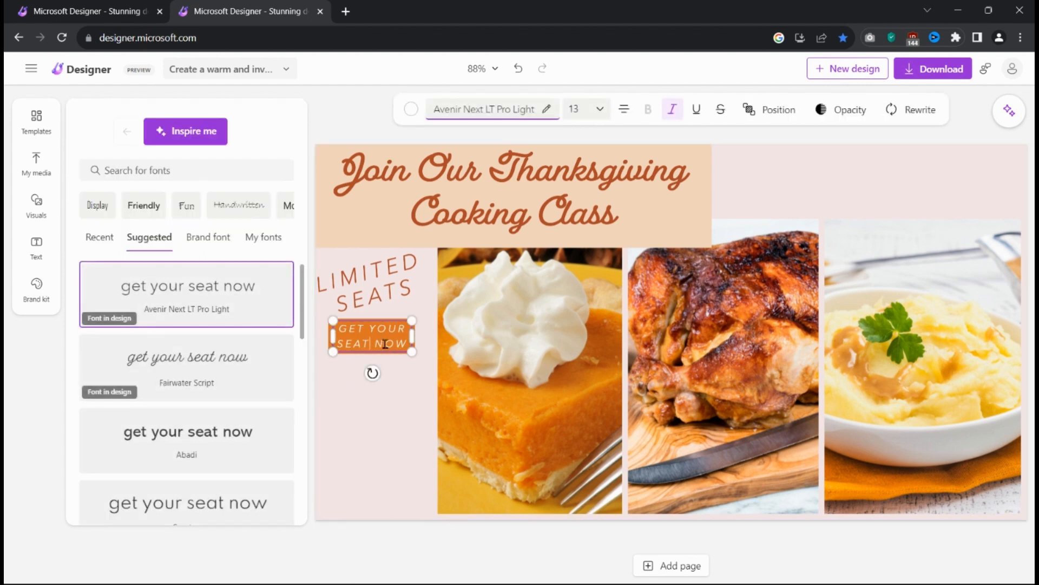
key(BackSpace)
key(BackSpace)
key(BackSpace)
key(BackSpace)
key(BackSpace)
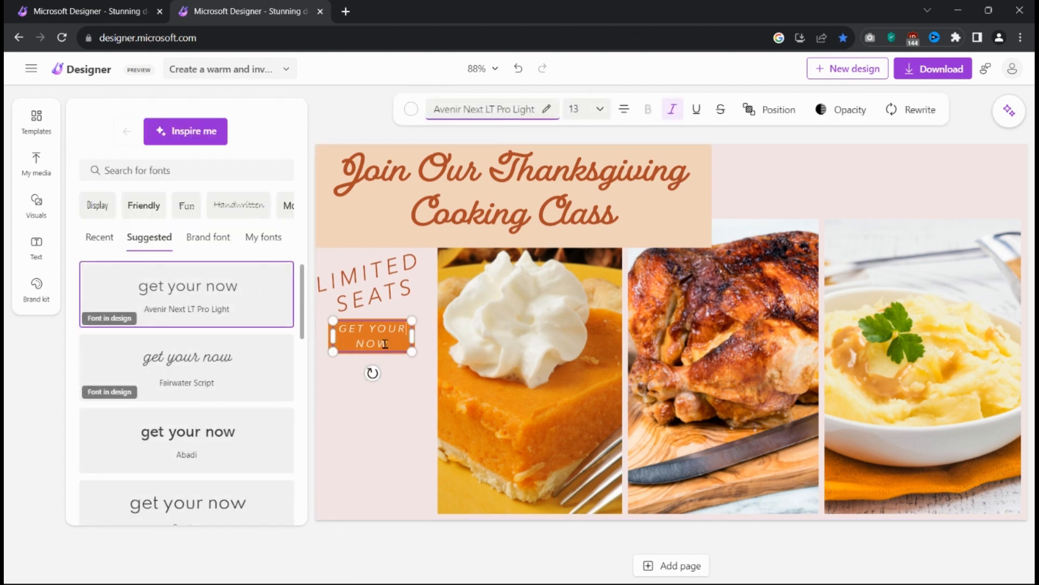
text(ticket)
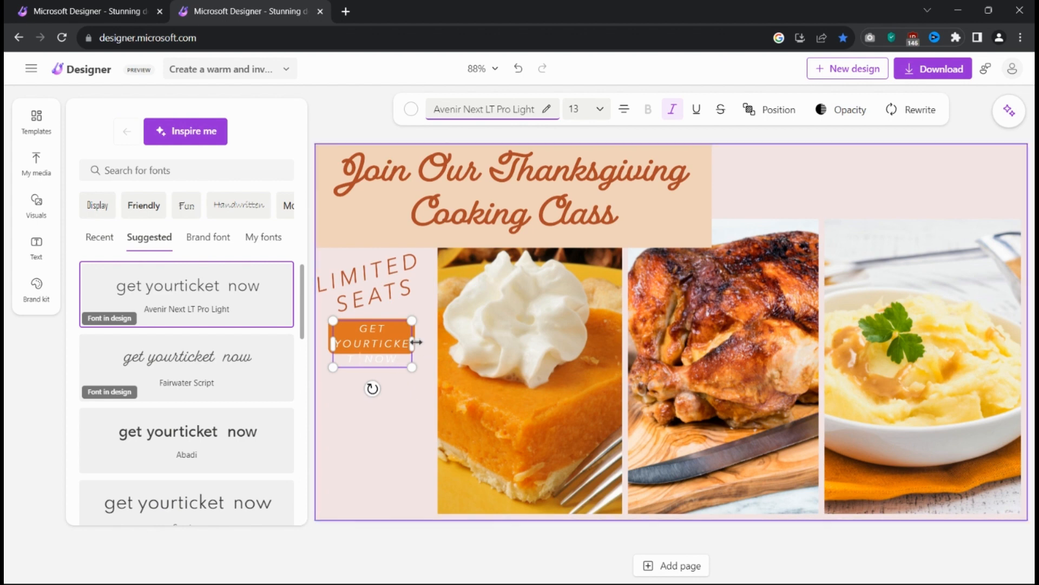
drag(412, 344, 504, 342)
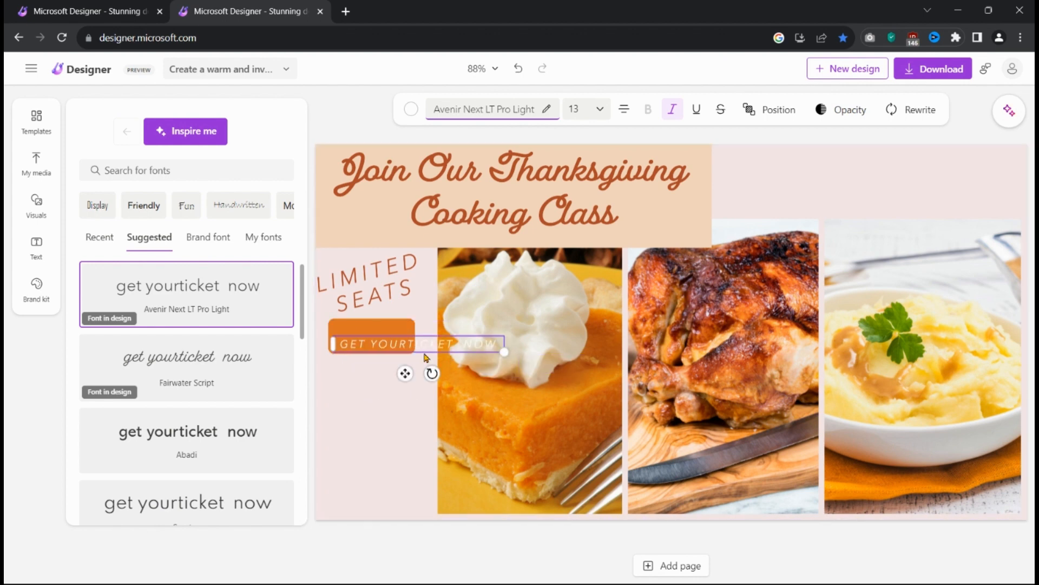
double_click(408, 344)
click(408, 344)
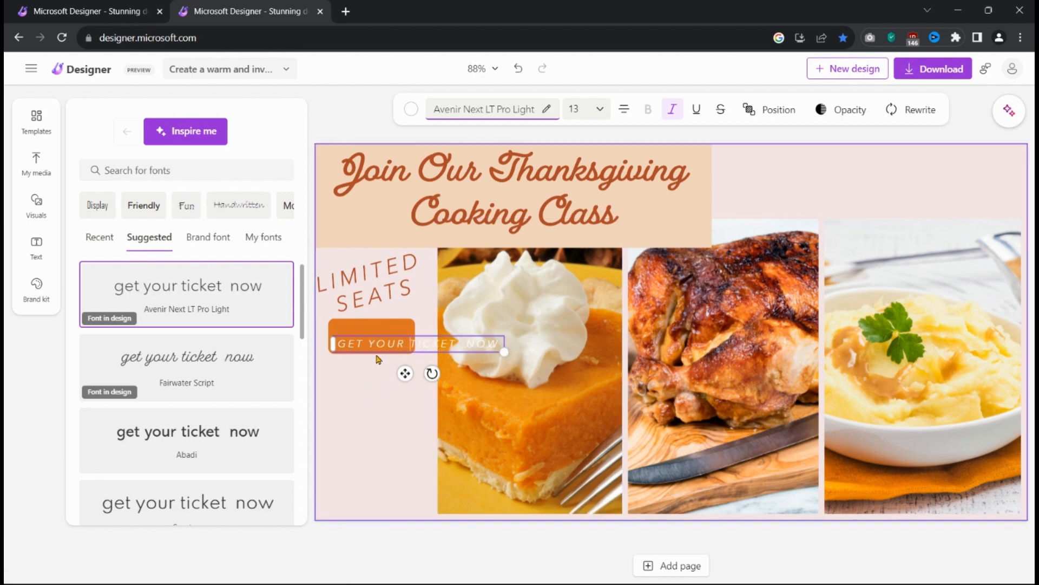
- Reduce the button text to size 11, fit it on two lines inside the button, and nudge "limited seats" toward the pie photo
drag(504, 352, 472, 343)
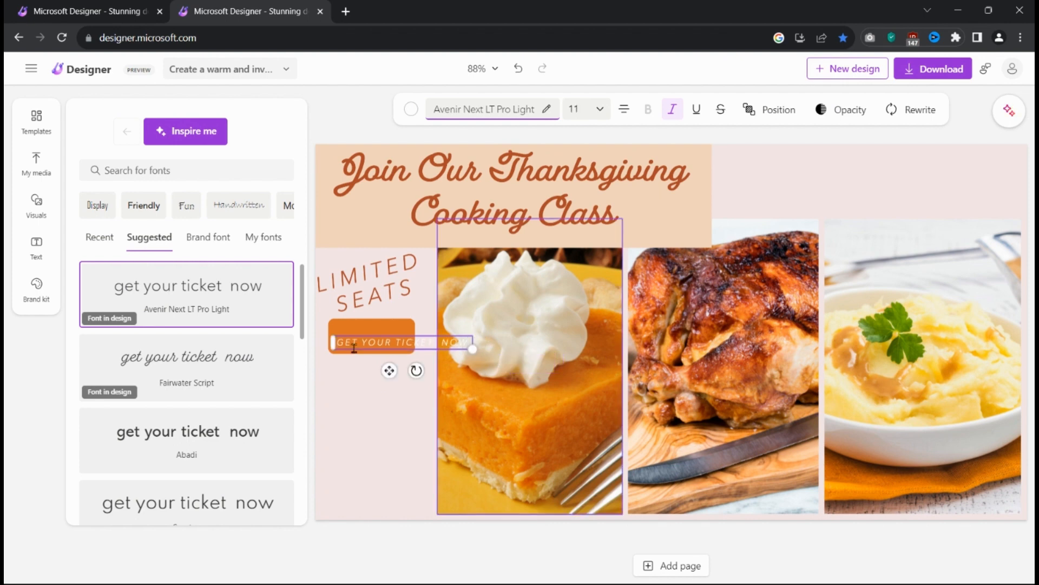
drag(332, 341, 353, 340)
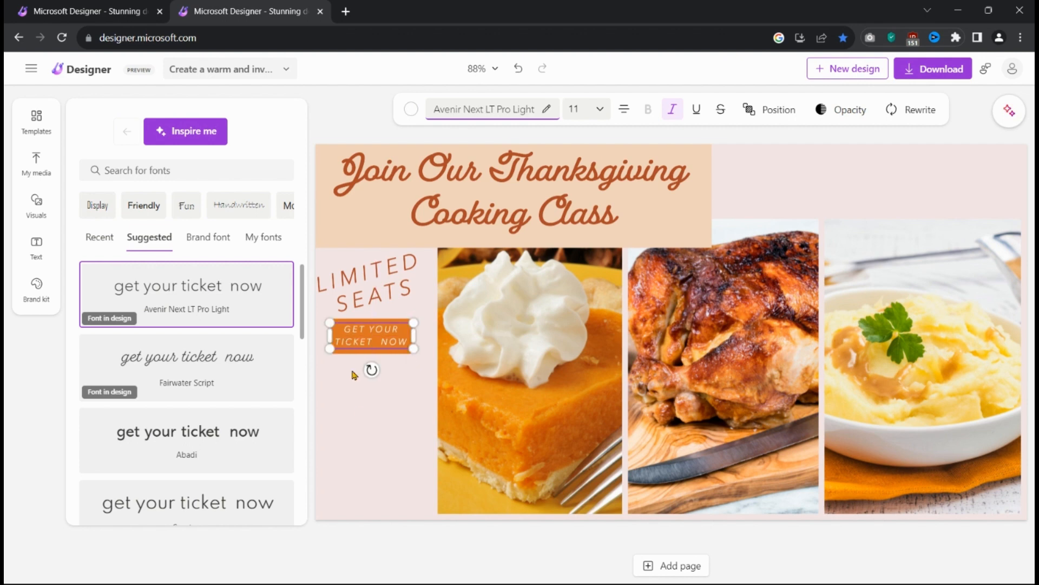
click(361, 413)
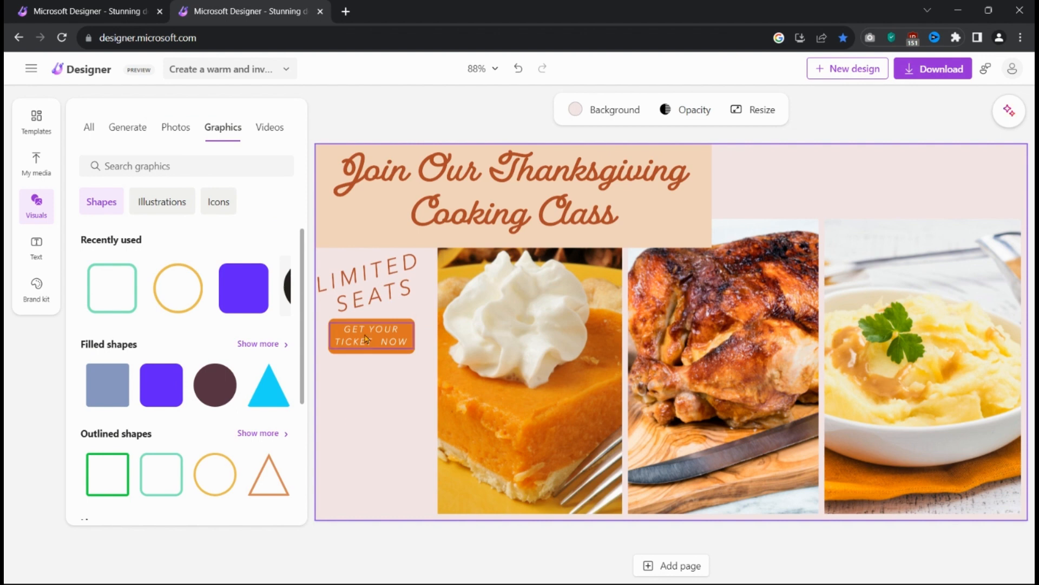
click(371, 336)
click(362, 409)
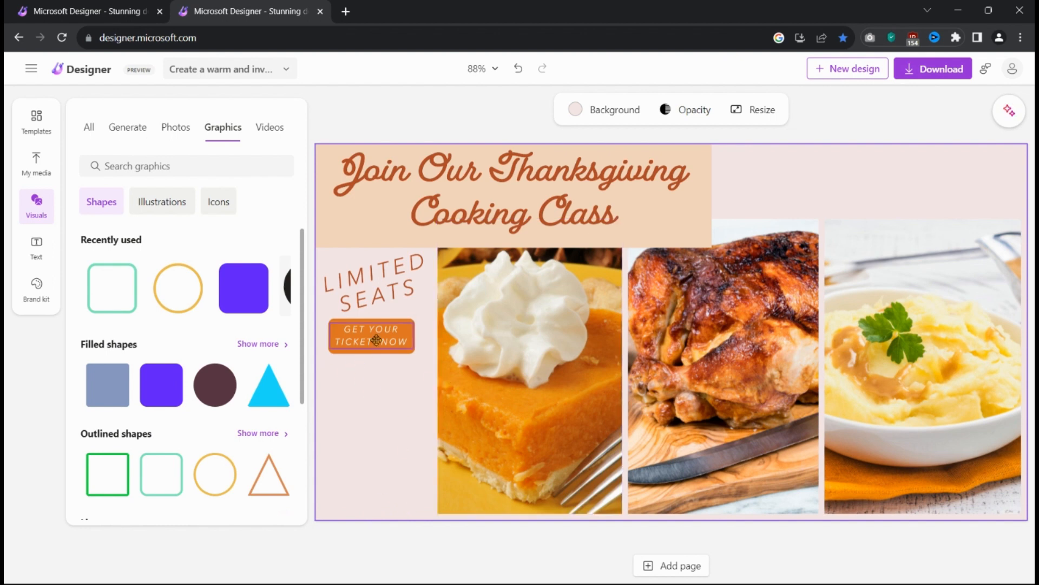
- Move the orange button together with its text down to the lower end of the pink column beside the pie photo
drag(394, 307, 386, 374)
click(400, 395)
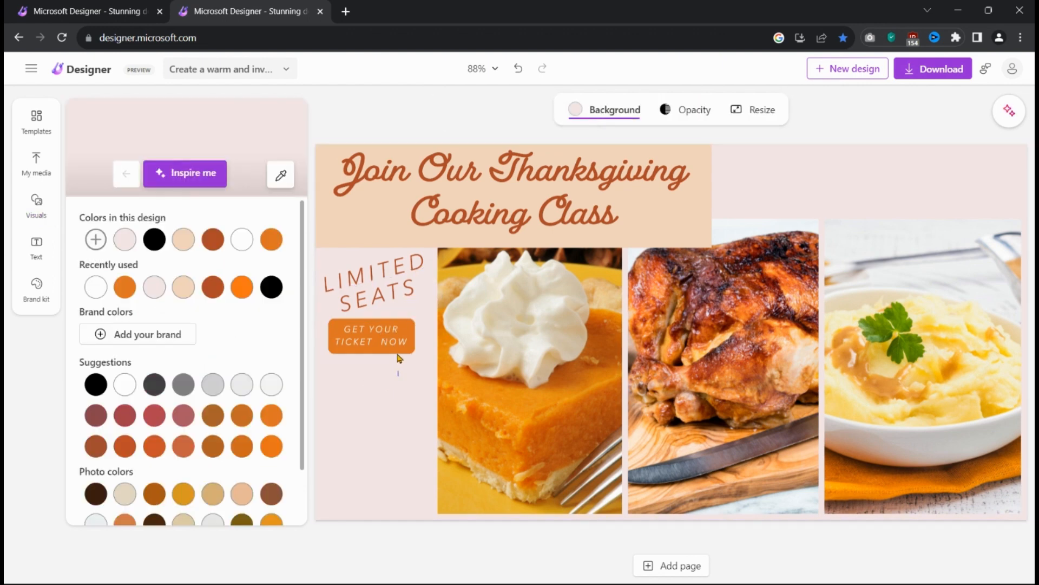
click(394, 331)
drag(394, 331, 388, 475)
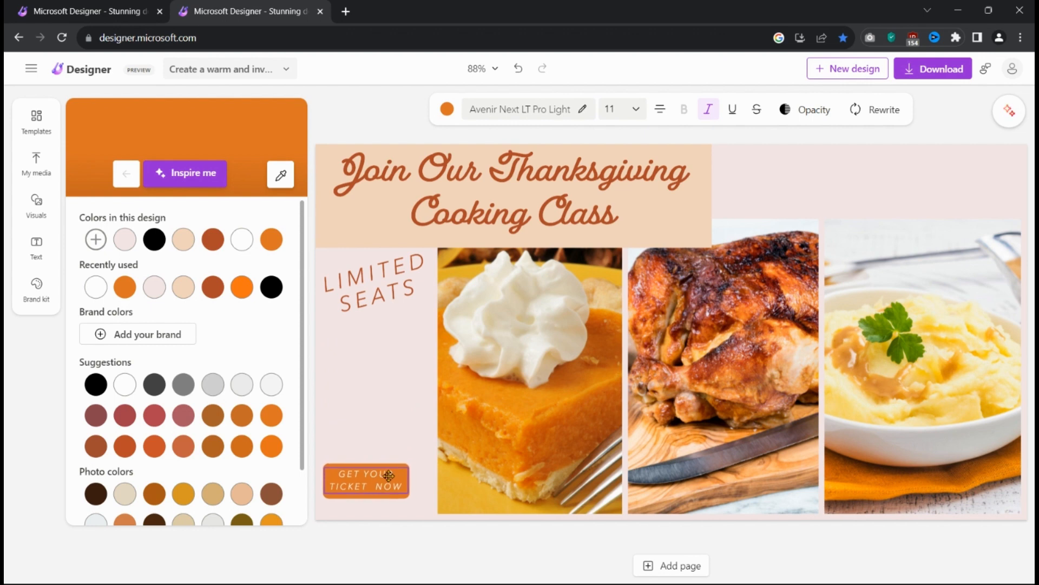
click(364, 382)
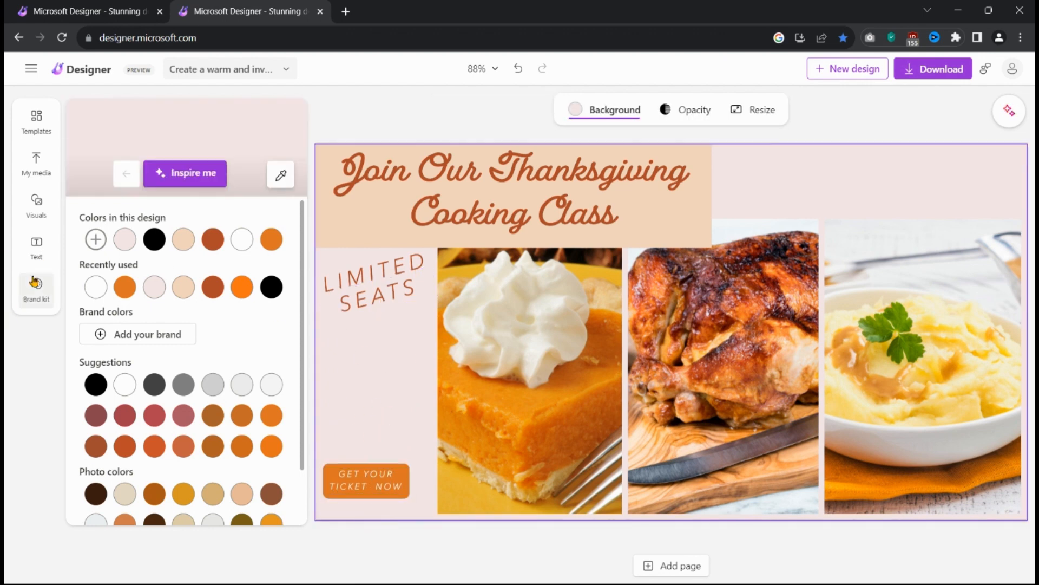
click(42, 258)
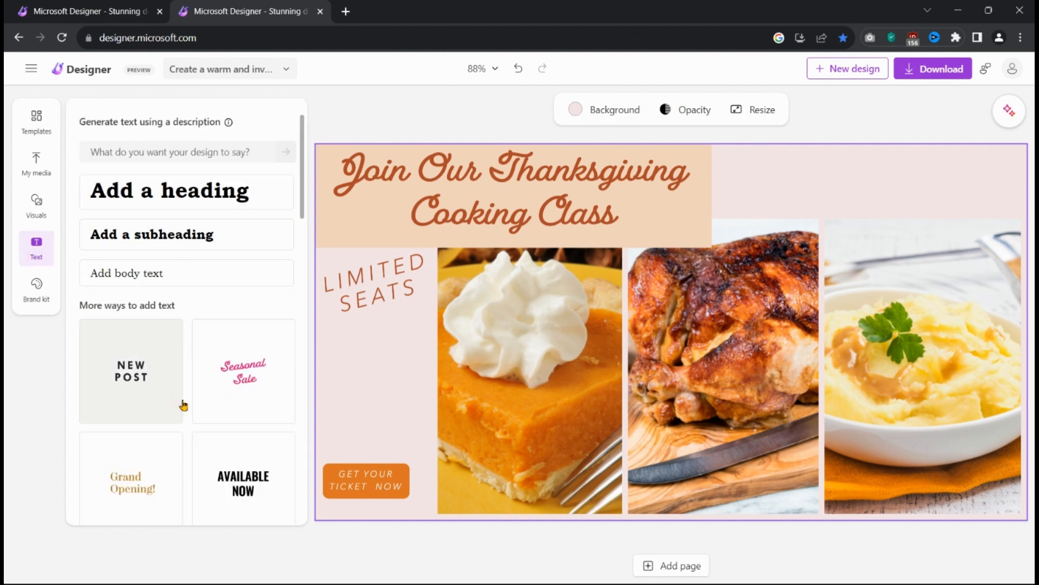
scroll(181, 404, down, 3)
scroll(199, 422, up, 3)
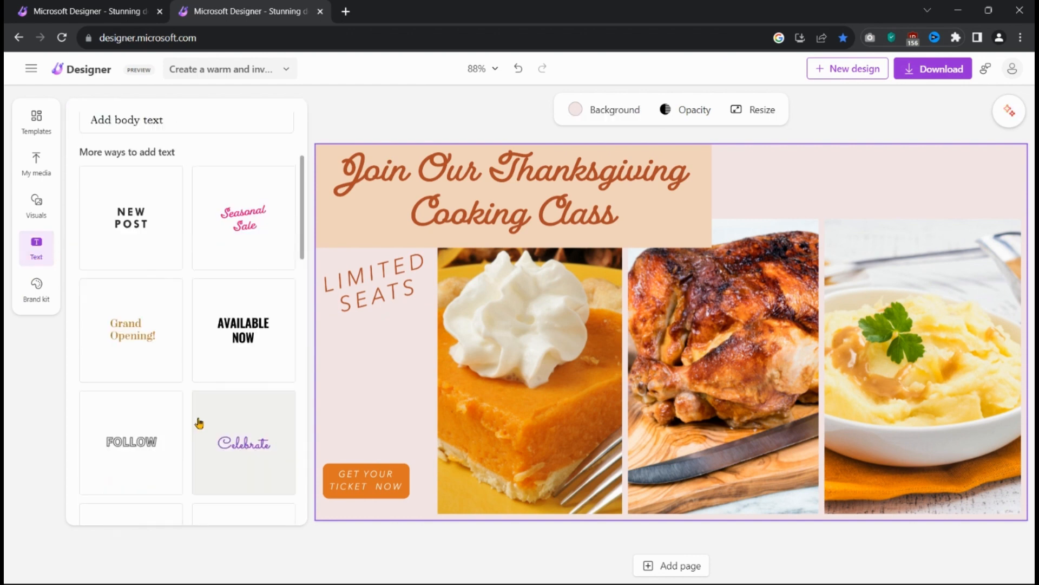
- Duplicate the button's text, place the copy between "limited seats" and the button, and color it black
click(343, 478)
right_click(341, 473)
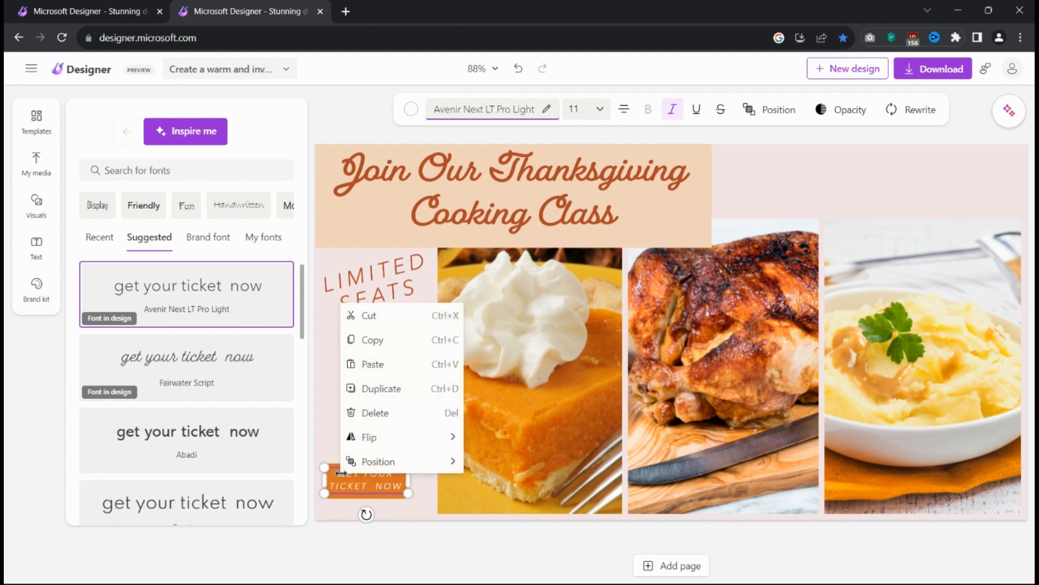
click(379, 389)
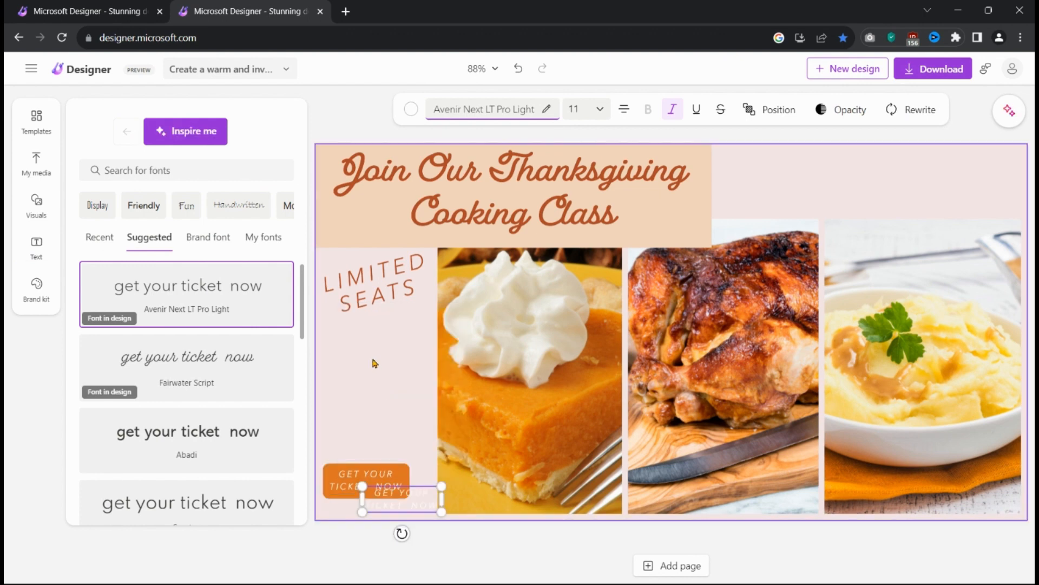
drag(420, 499, 391, 385)
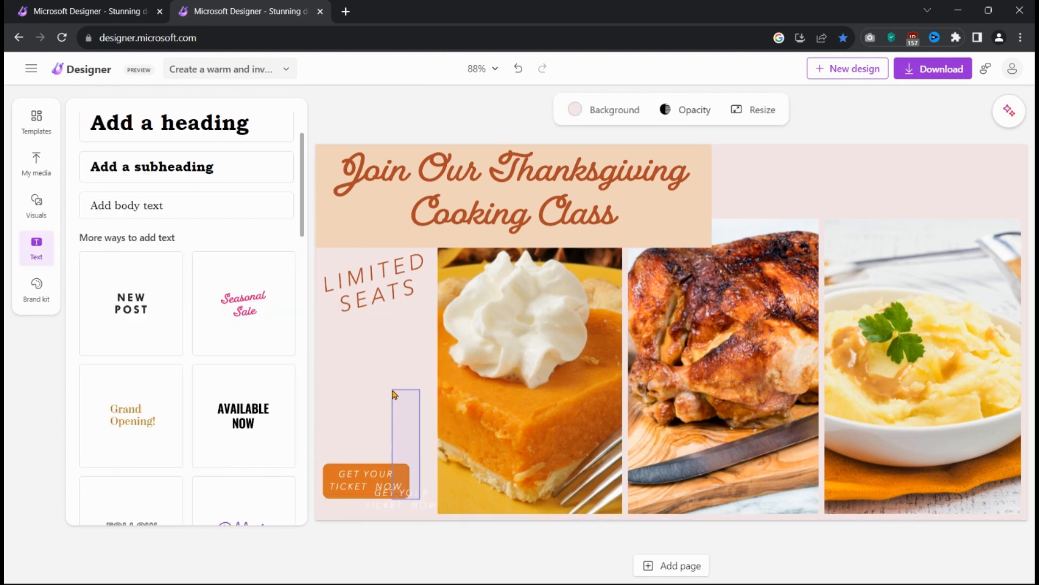
click(362, 372)
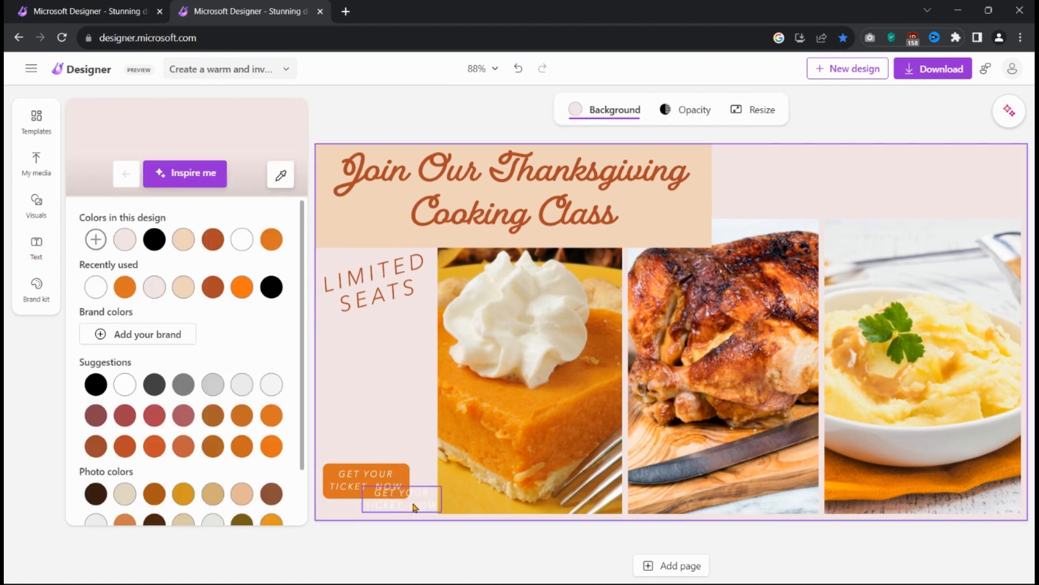
drag(417, 506, 387, 359)
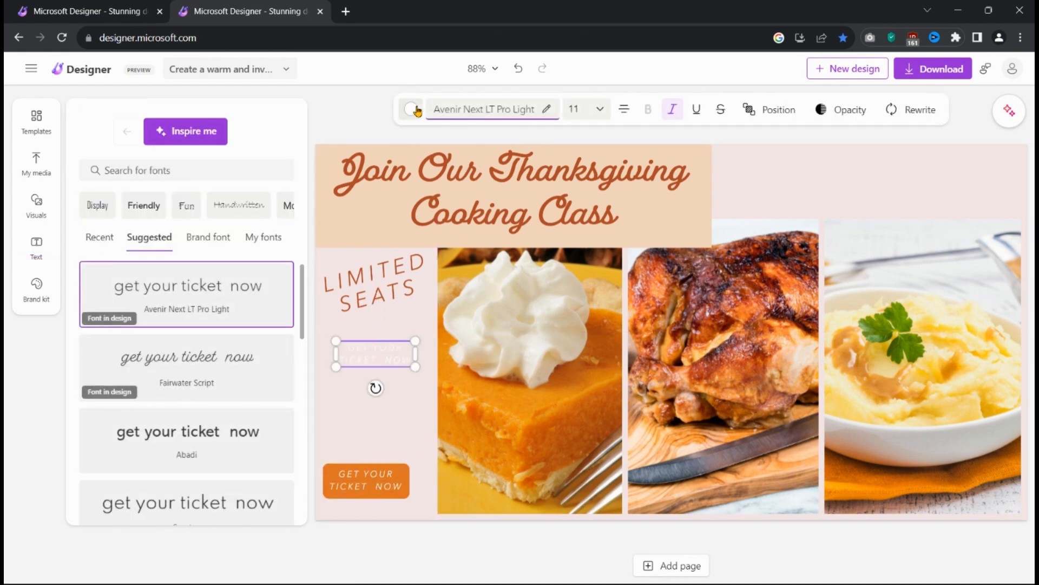
click(410, 110)
click(155, 239)
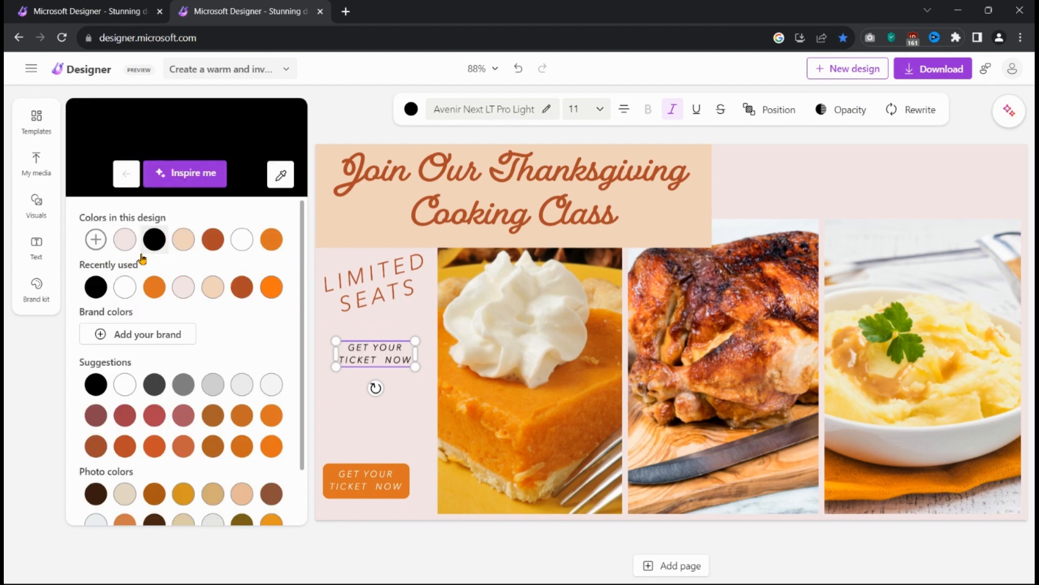
- Replace the copied text with "VENUE", remove its italics and set its font size to 24
click(344, 349)
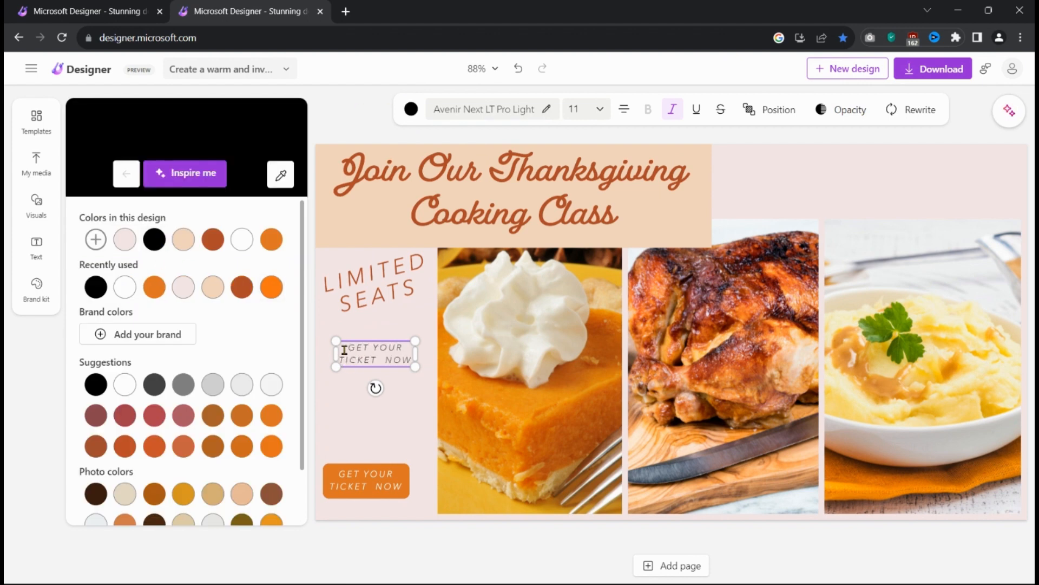
text(VE)
key(ctrl+a)
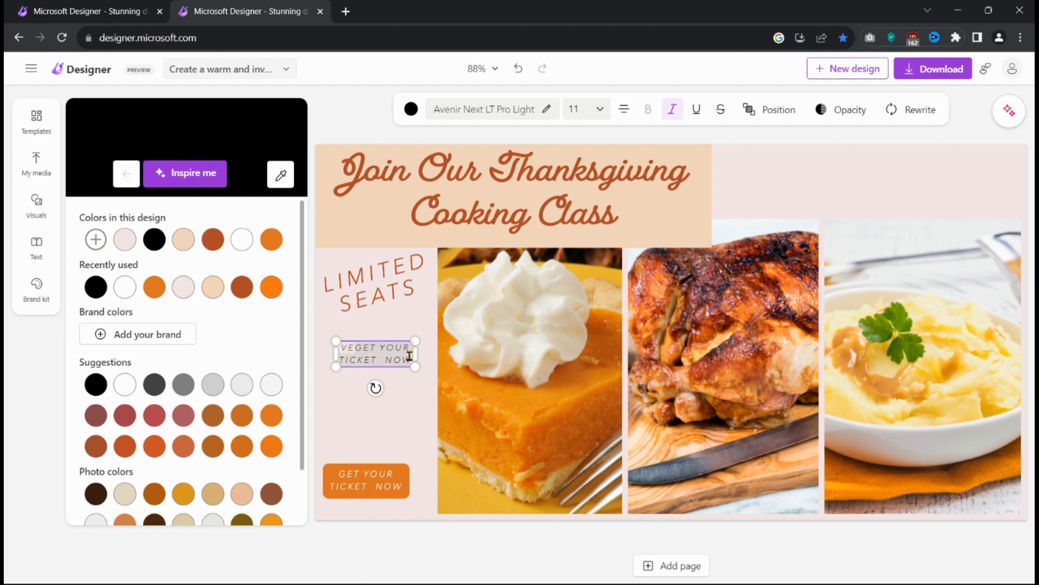
text(VE)
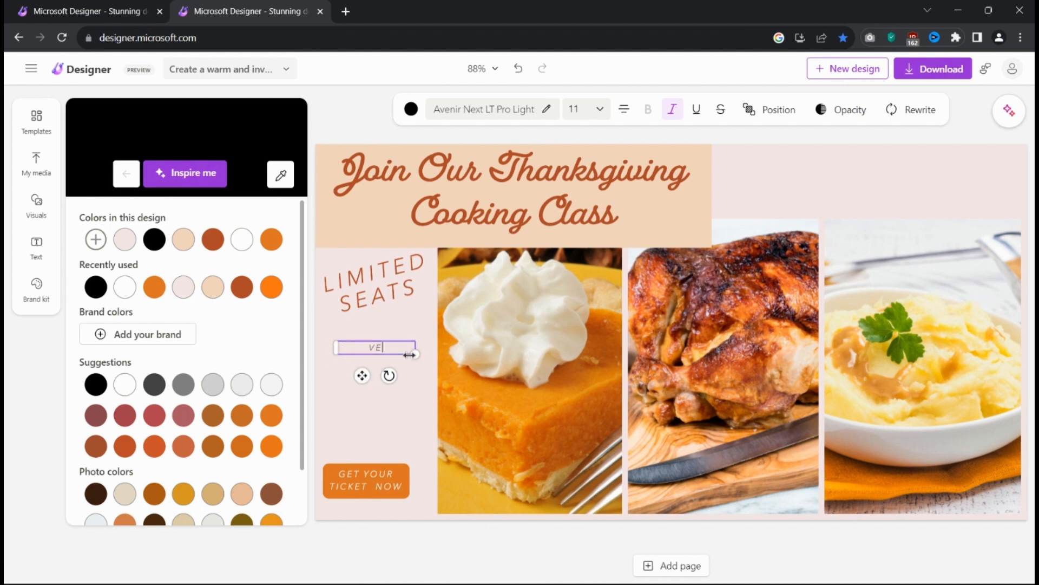
text(NUE)
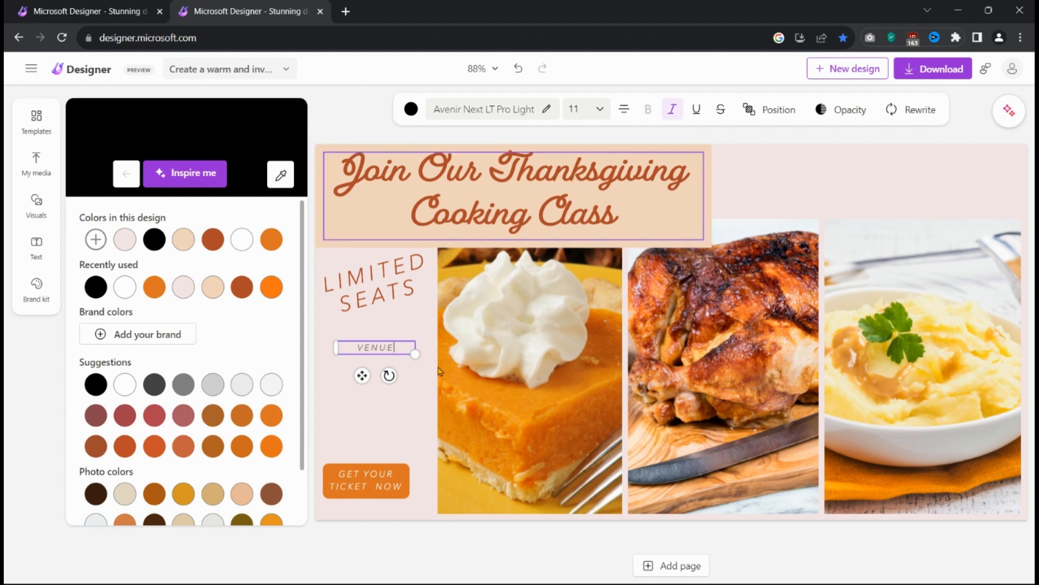
click(673, 110)
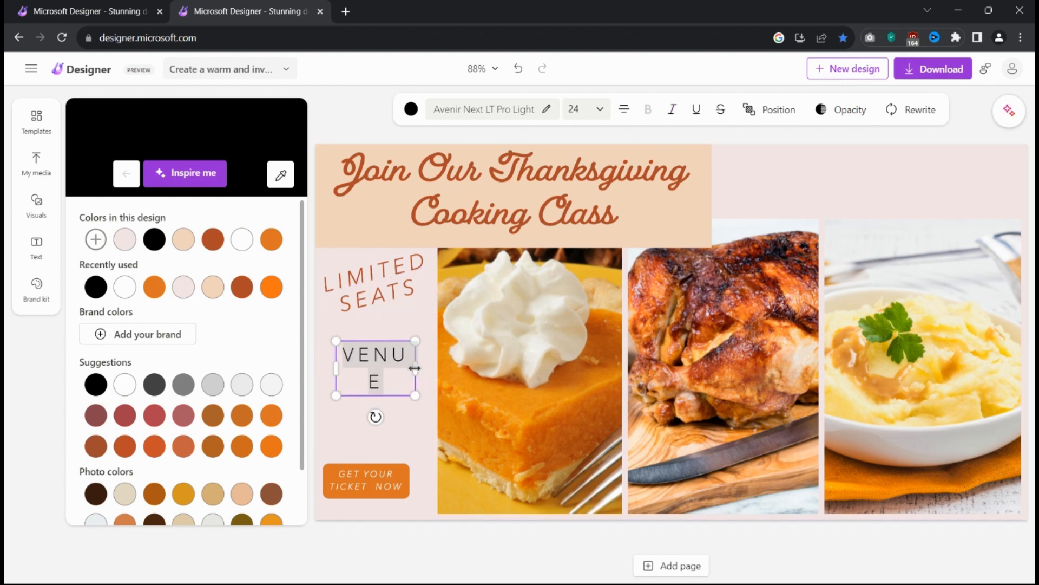
- Widen the "VENUE" text box to fit on one line, reduce its font size to 20 and move it up under "limited seats"
drag(415, 368, 428, 368)
click(601, 109)
click(525, 145)
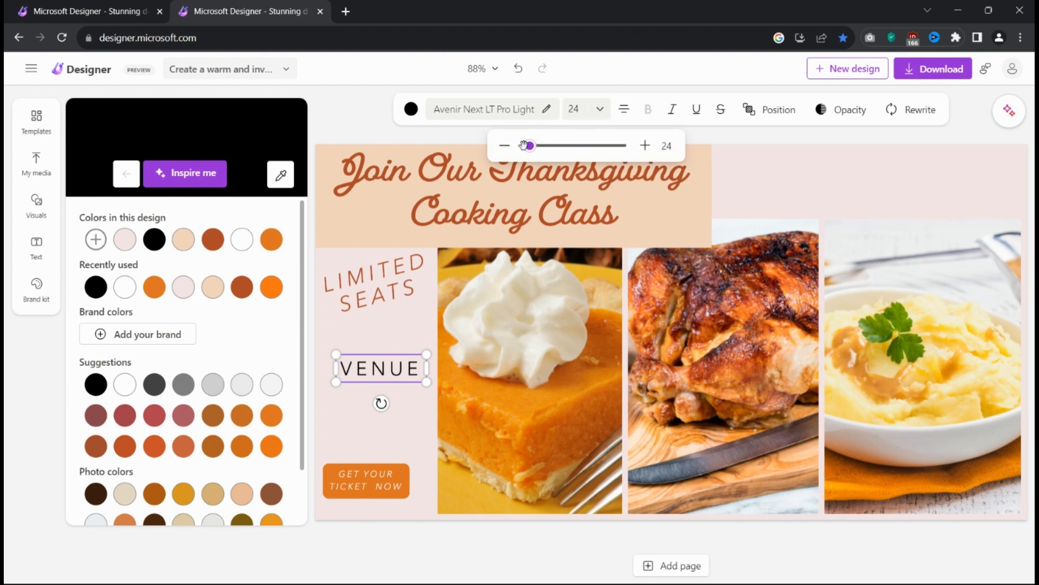
drag(525, 145, 528, 145)
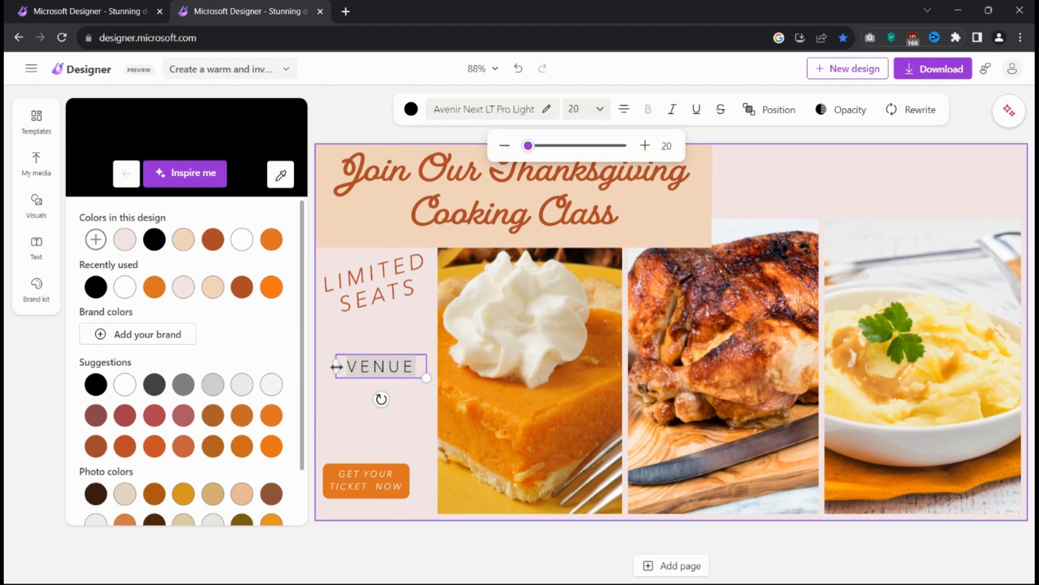
drag(337, 367, 384, 351)
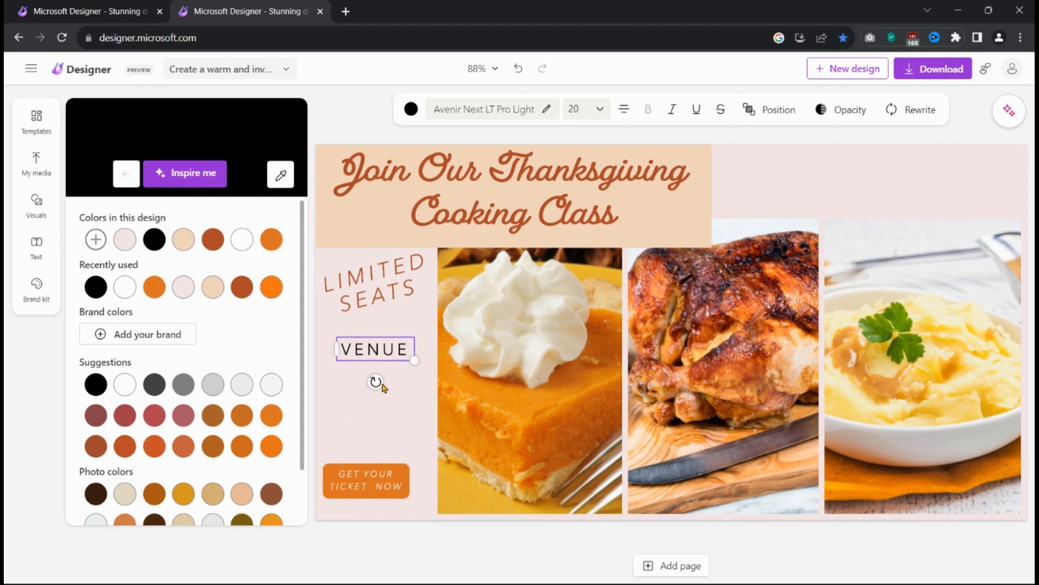
- Duplicate the "VENUE" text, place the copy directly beneath it and replace its wording with "date"
right_click(391, 351)
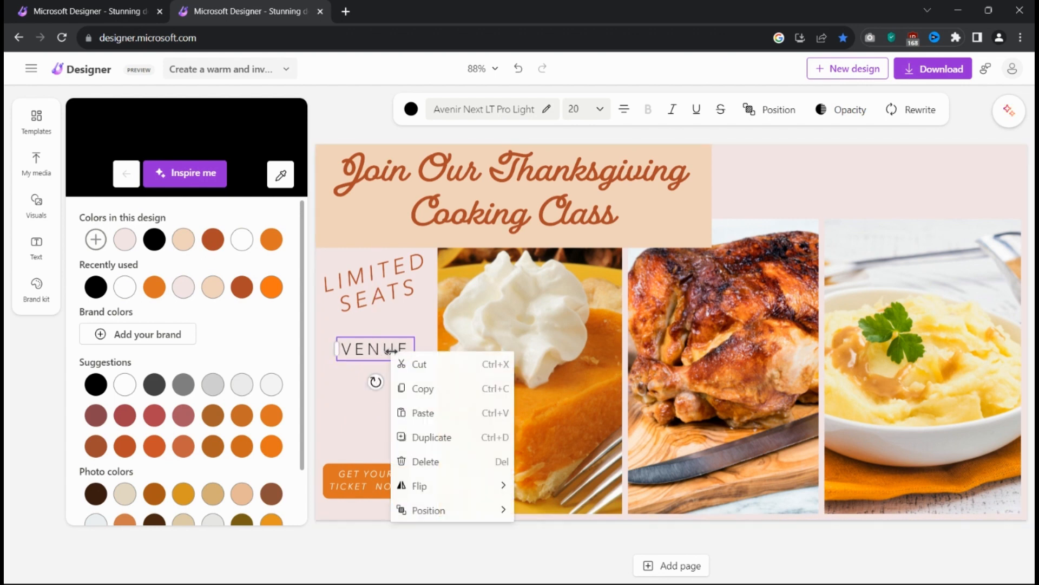
click(431, 437)
drag(411, 368, 376, 380)
double_click(374, 380)
text(date)
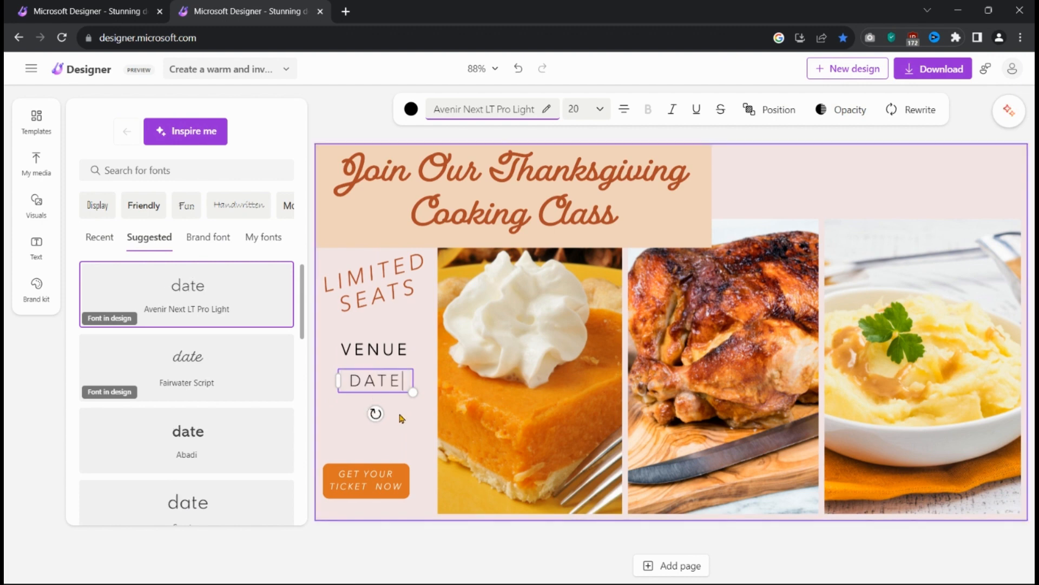
click(402, 418)
right_click(372, 410)
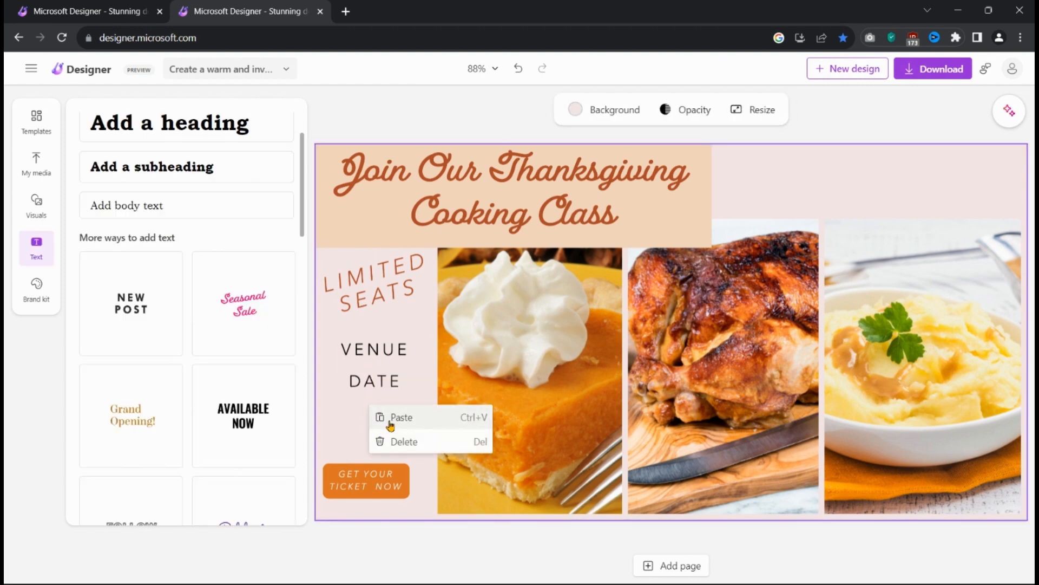
click(388, 418)
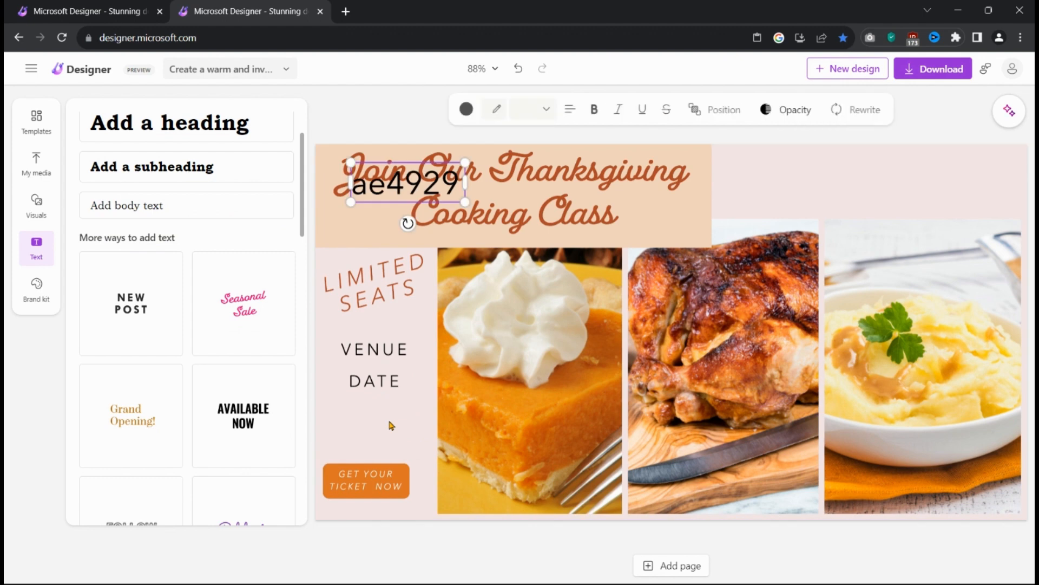
right_click(393, 190)
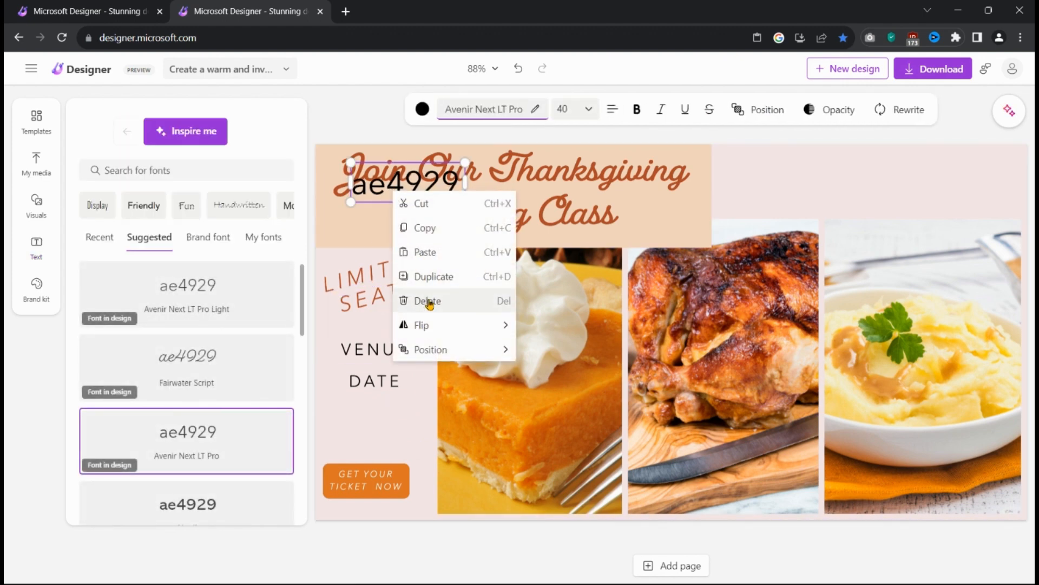
key(Delete)
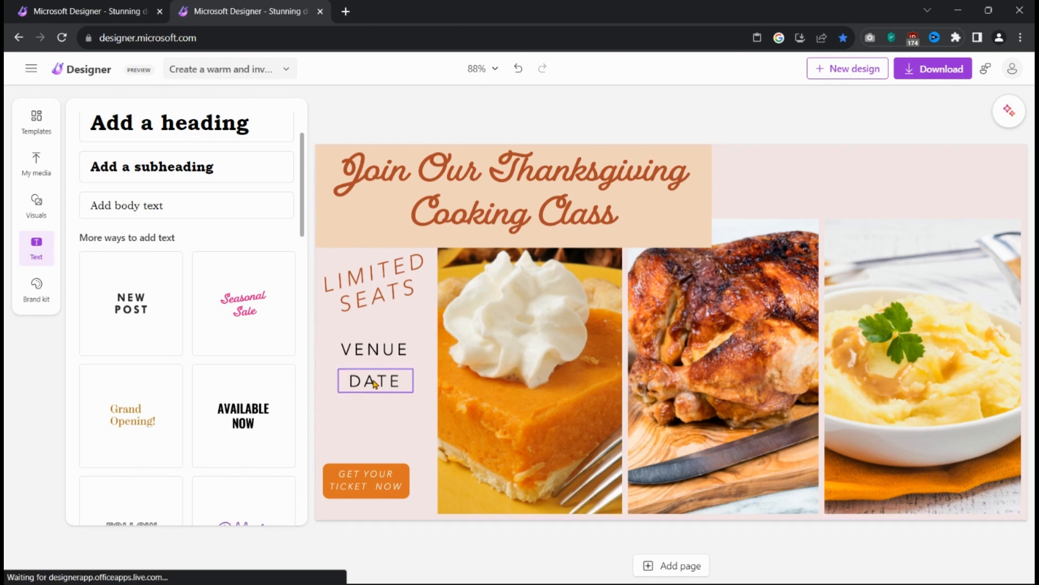
- Copy the "DATE" text, place the pasted copy directly beneath it, change its wording to "time" and nudge it slightly down
right_click(373, 382)
click(404, 416)
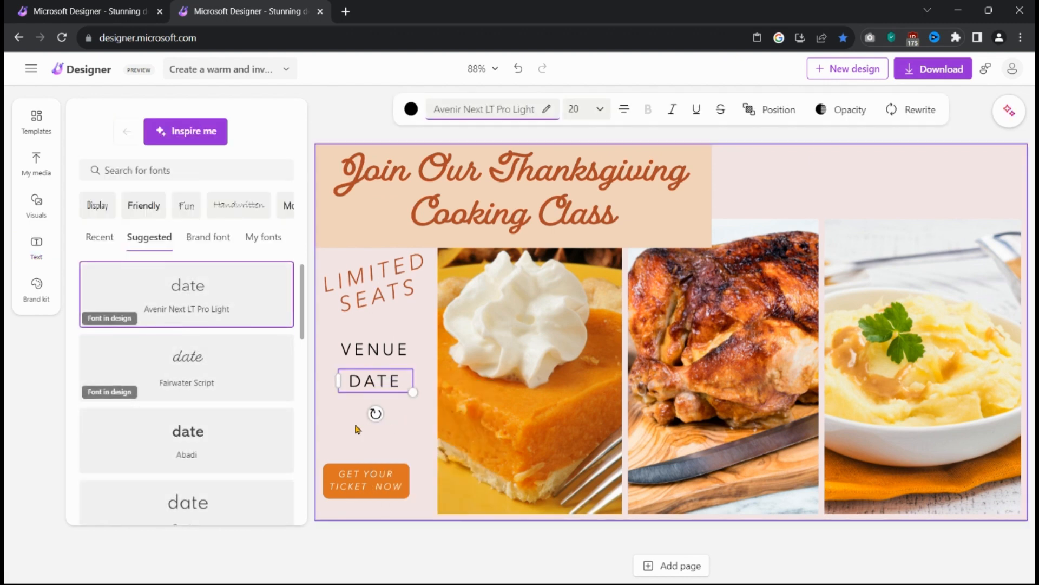
right_click(357, 429)
click(379, 434)
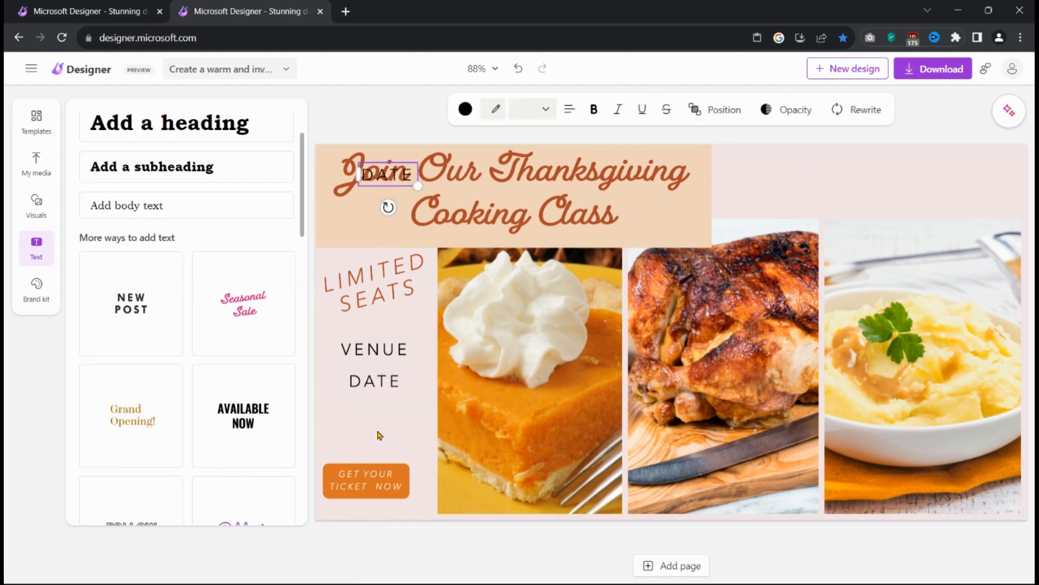
drag(383, 186, 382, 410)
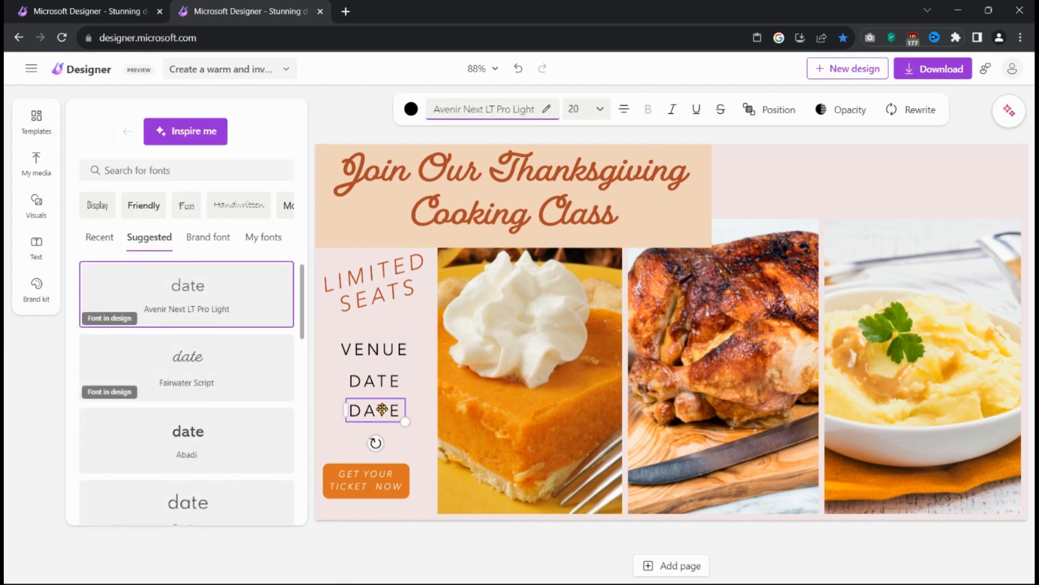
double_click(368, 409)
text(time)
click(348, 429)
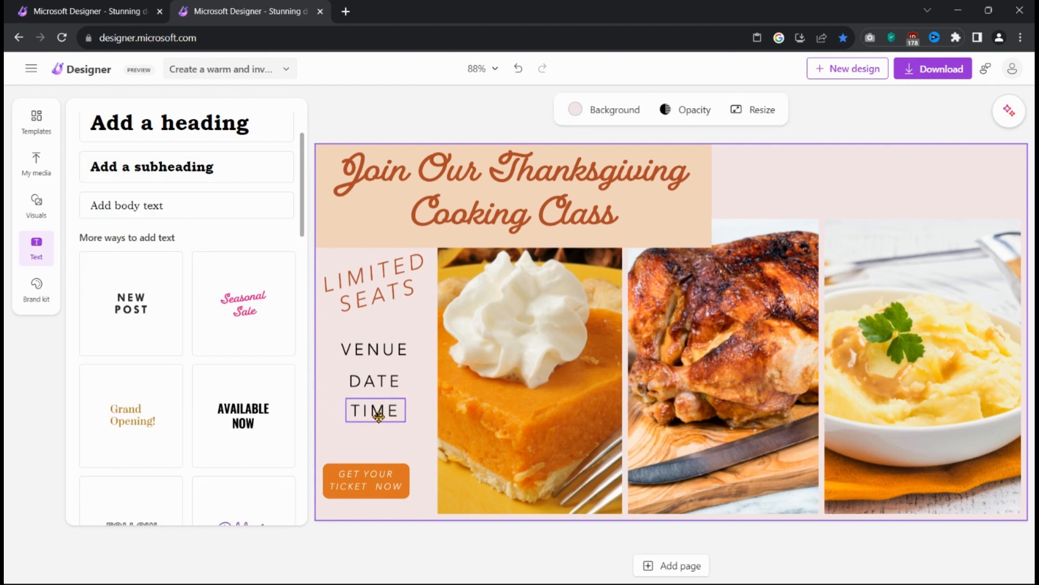
click(378, 415)
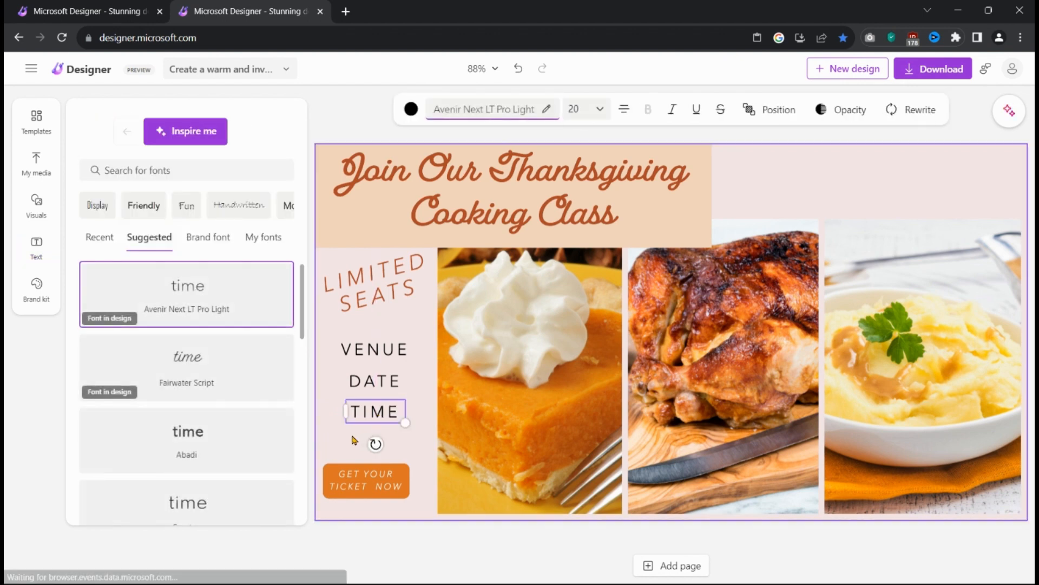
click(352, 449)
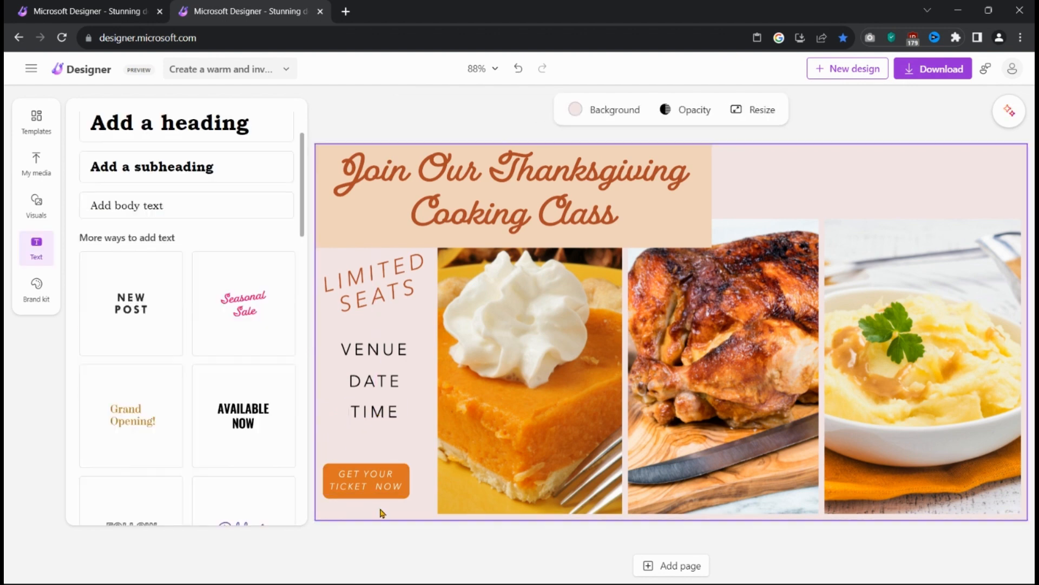
- Move the orange button together with its text up beneath "TIME", centered with the lines above
click(386, 456)
drag(384, 477, 395, 444)
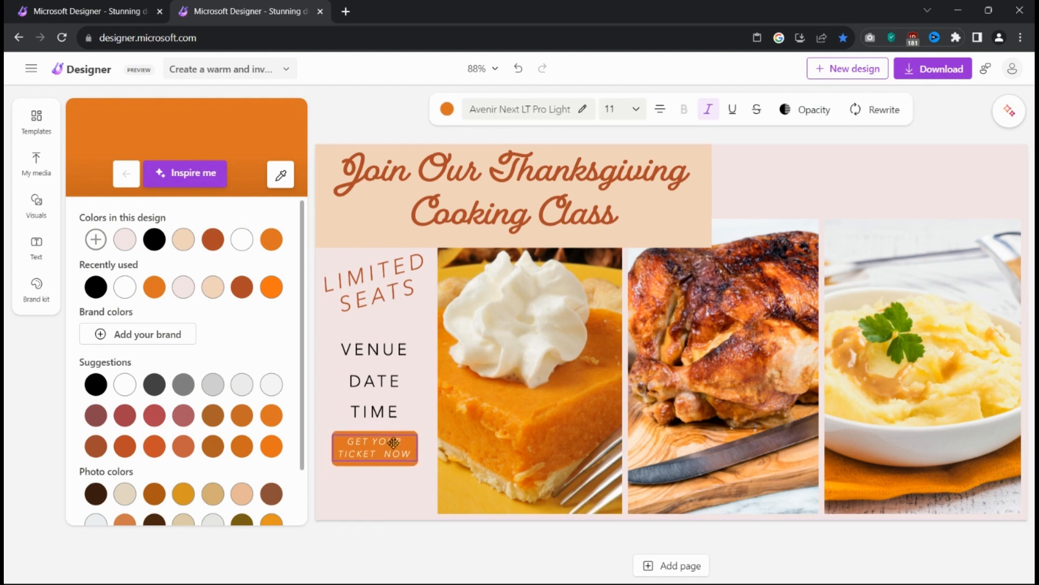
click(425, 329)
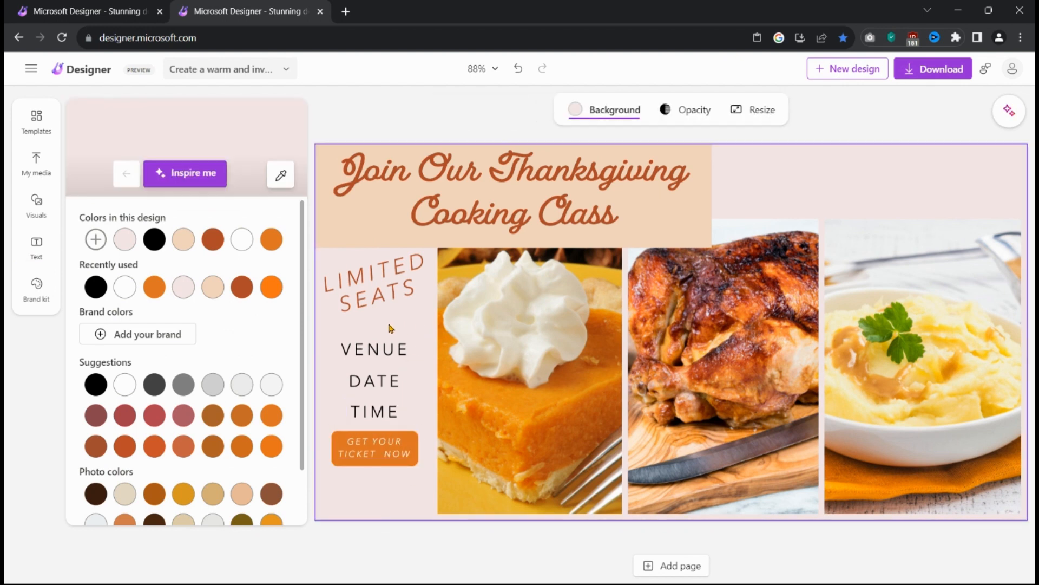
- Shift "VENUE", "DATE" and "TIME" up together toward "limited seats", and nudge the orange button with its text up slightly
click(387, 426)
drag(385, 414, 389, 397)
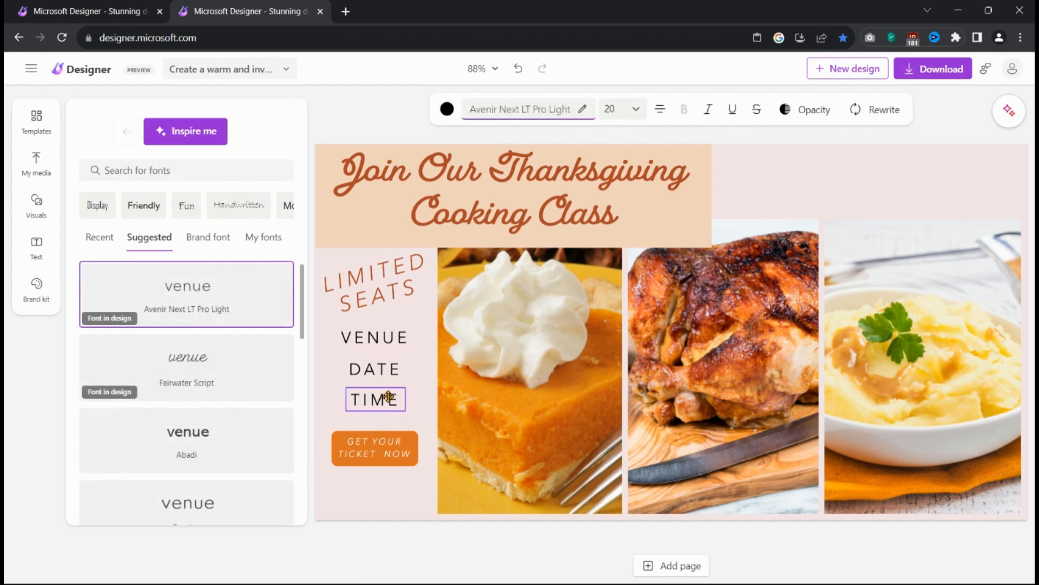
click(388, 491)
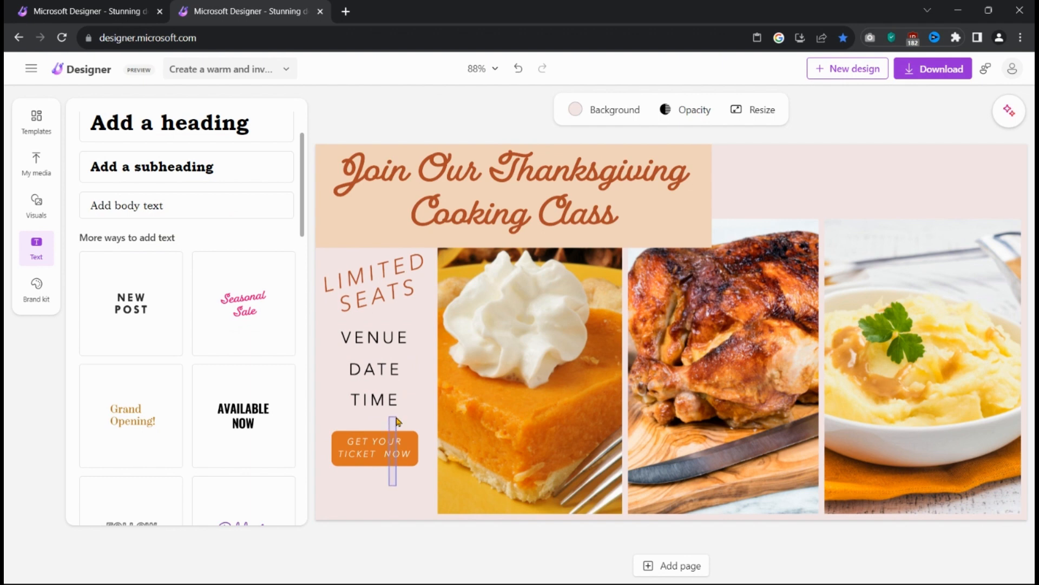
click(385, 456)
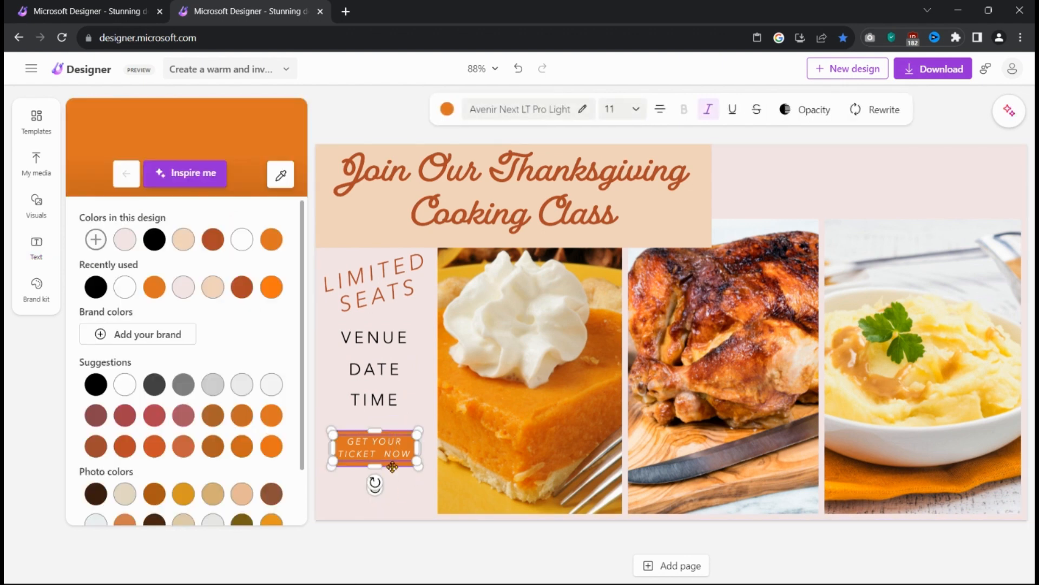
drag(393, 457, 391, 450)
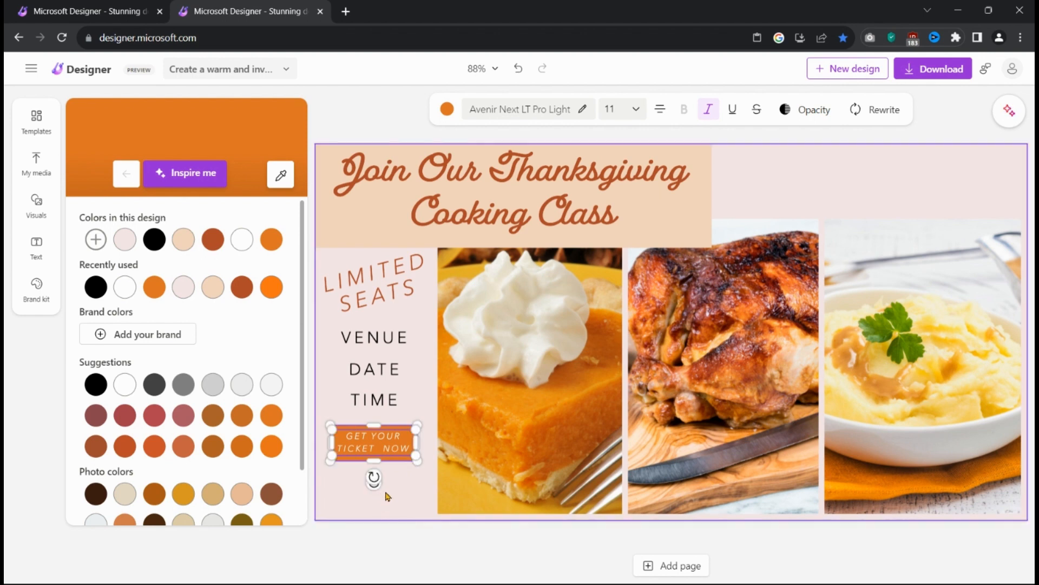
click(352, 487)
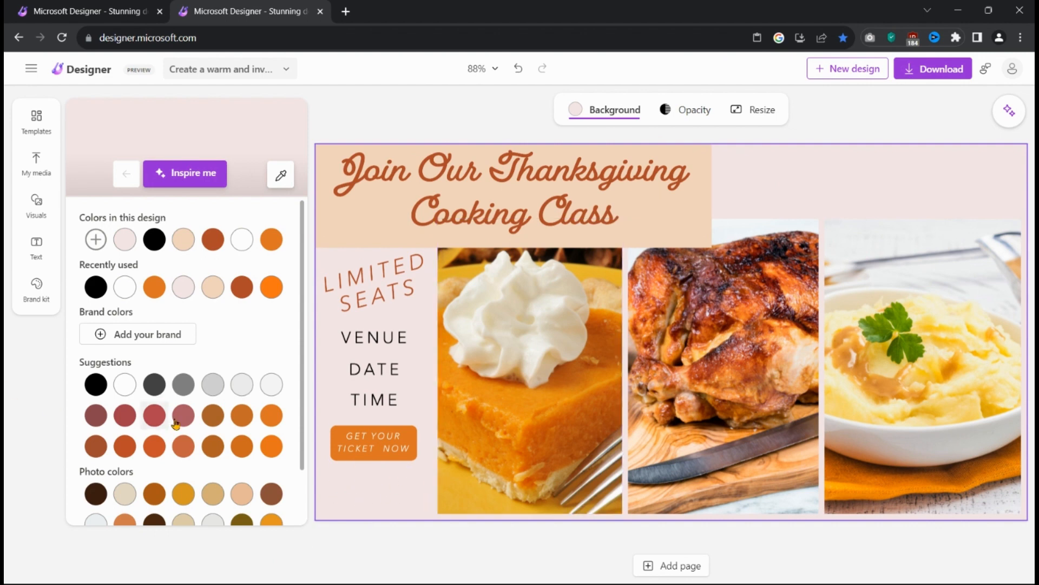
right_click(381, 487)
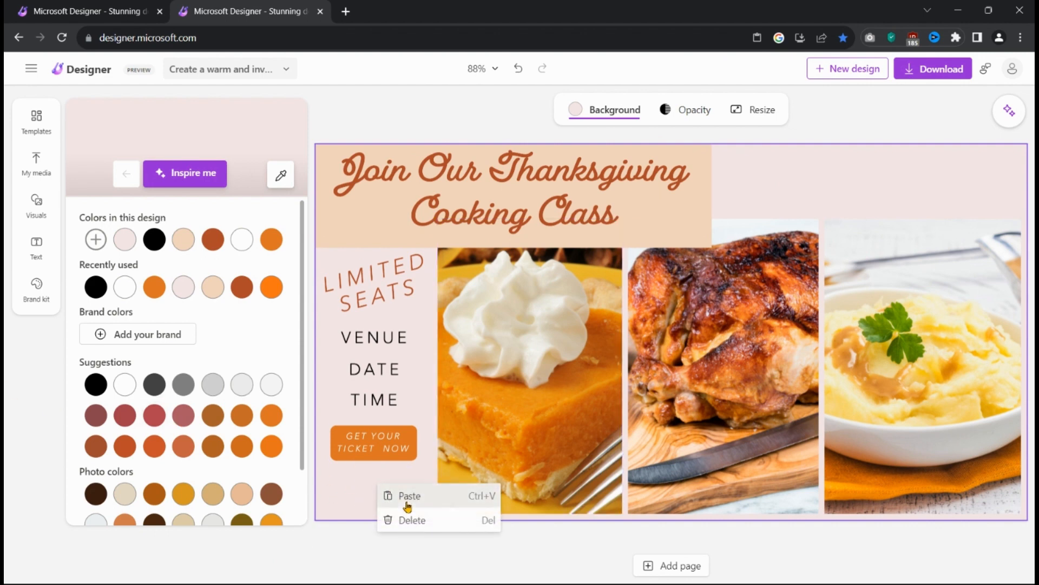
click(405, 495)
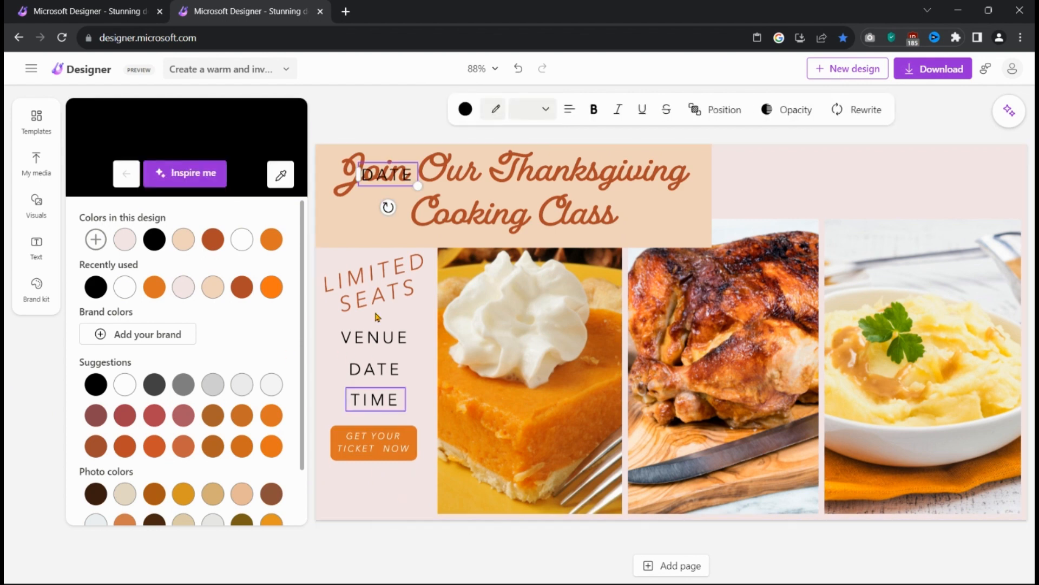
drag(403, 176, 387, 480)
double_click(368, 480)
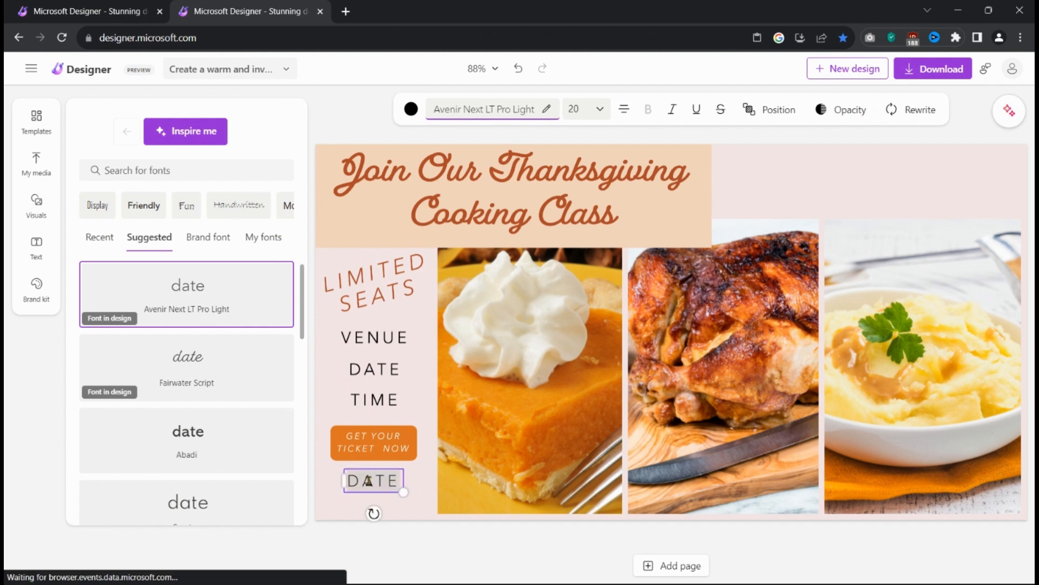
text(@)
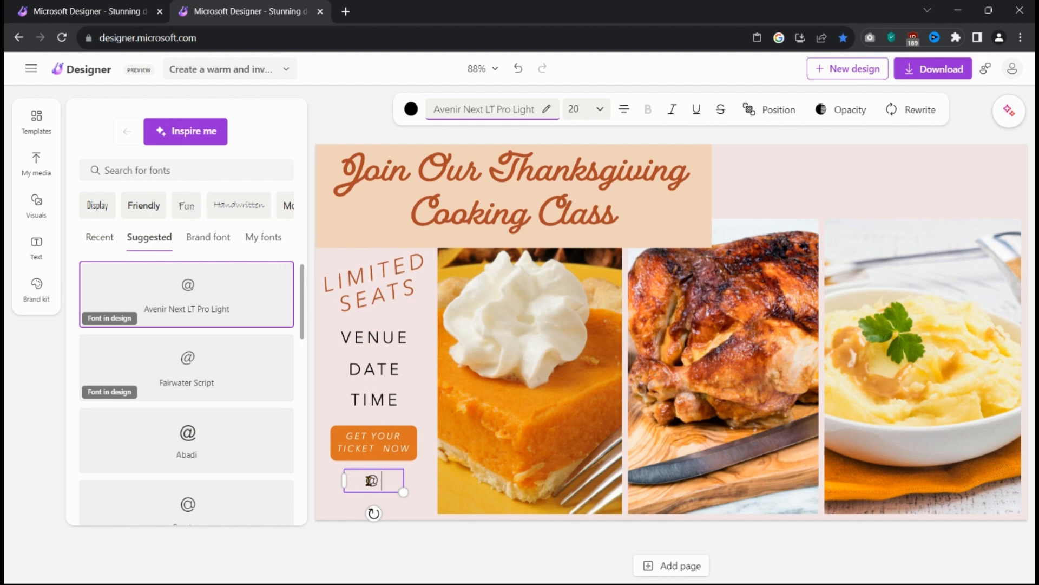
text(www.)
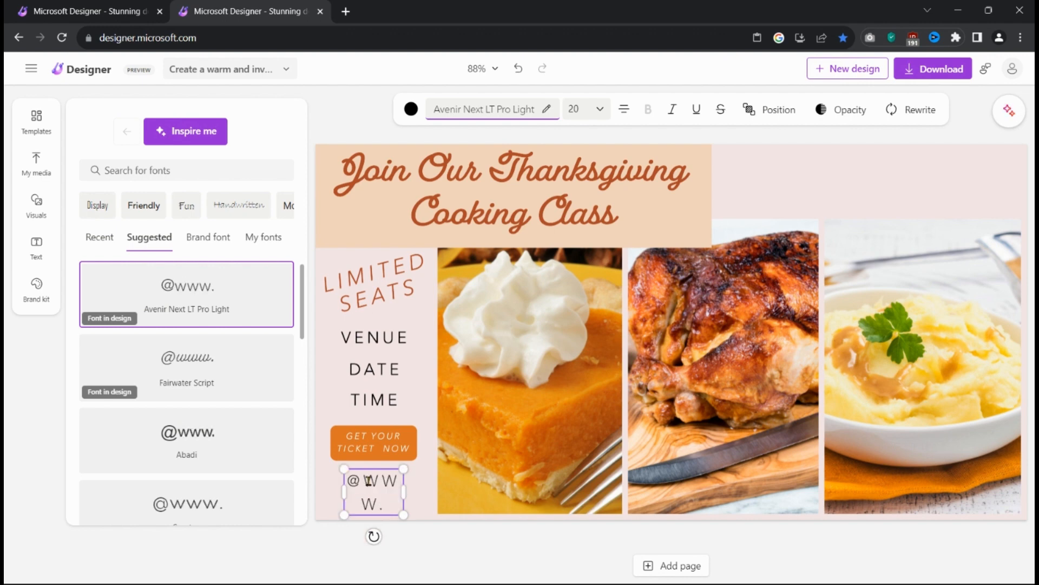
text(event.)
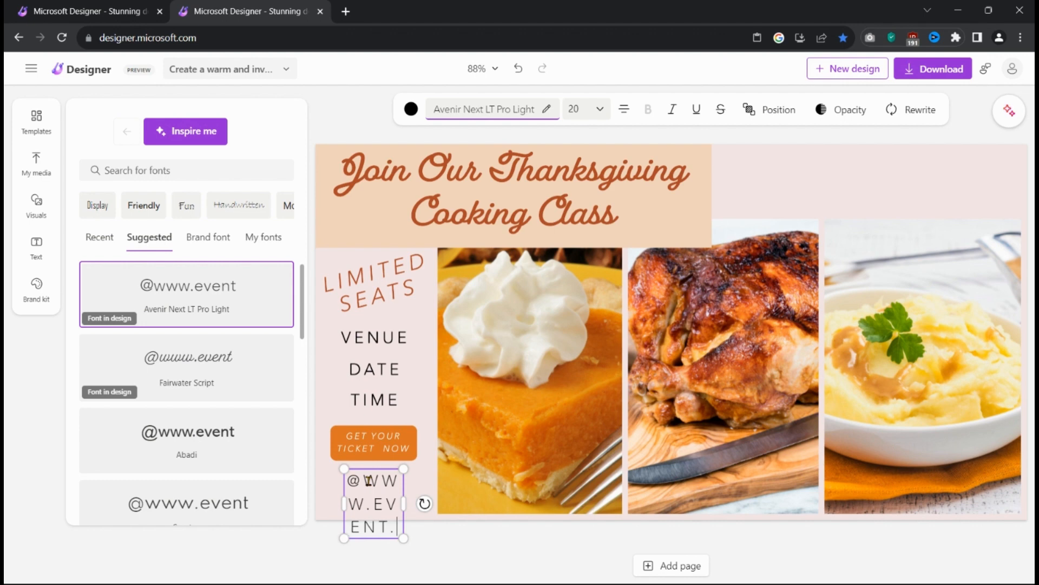
text(com)
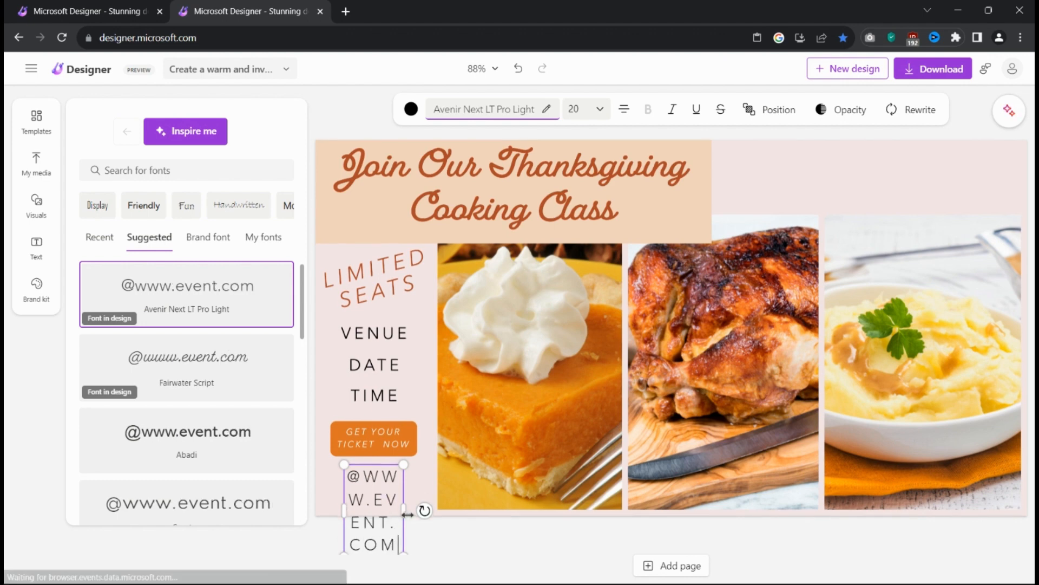
- Fit the web address on one line, scale it down to size 11 and place it under the button within the pink column
drag(403, 510, 557, 483)
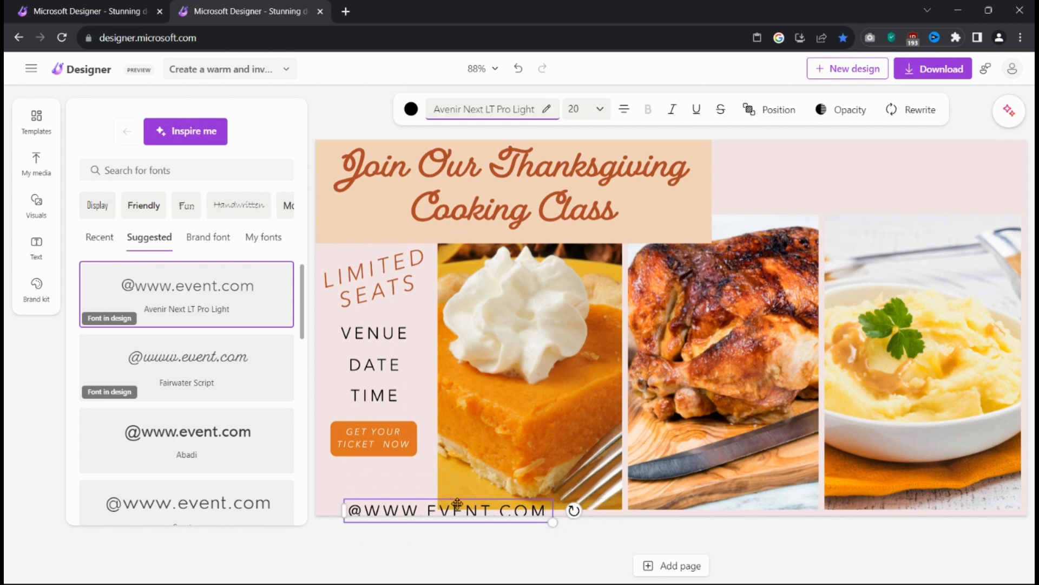
drag(459, 504, 433, 473)
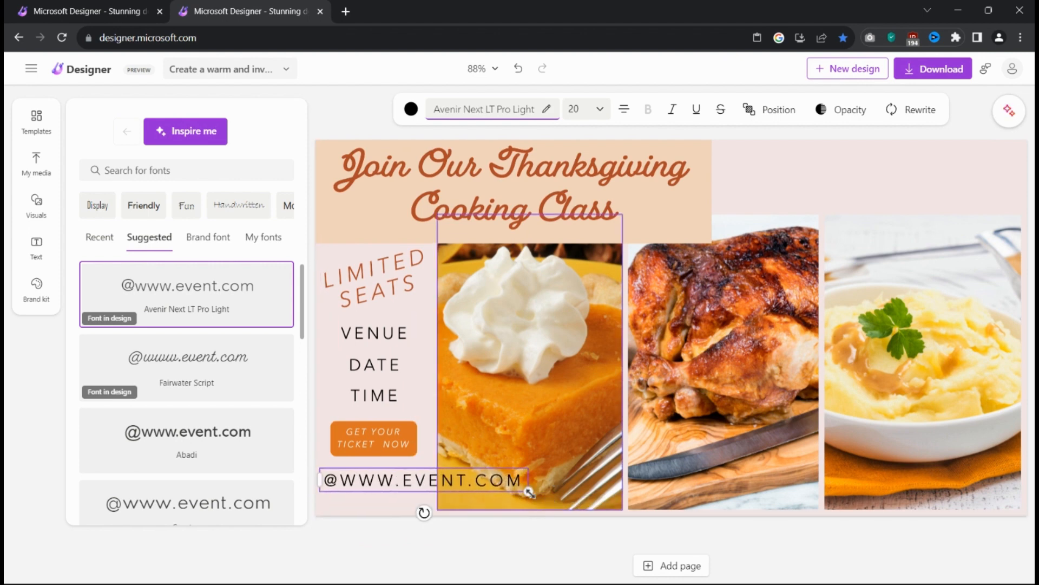
drag(509, 481, 434, 480)
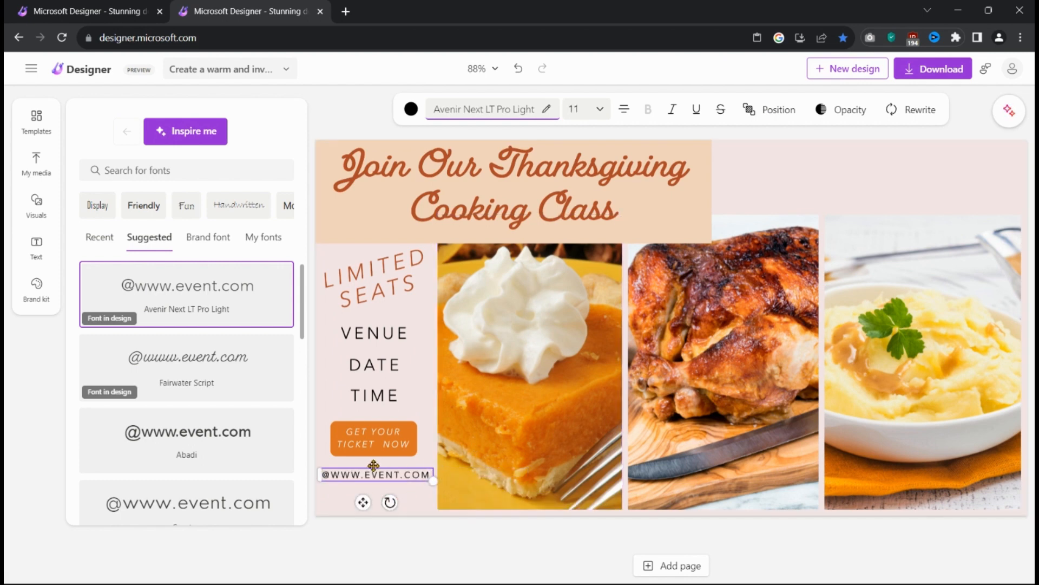
click(503, 462)
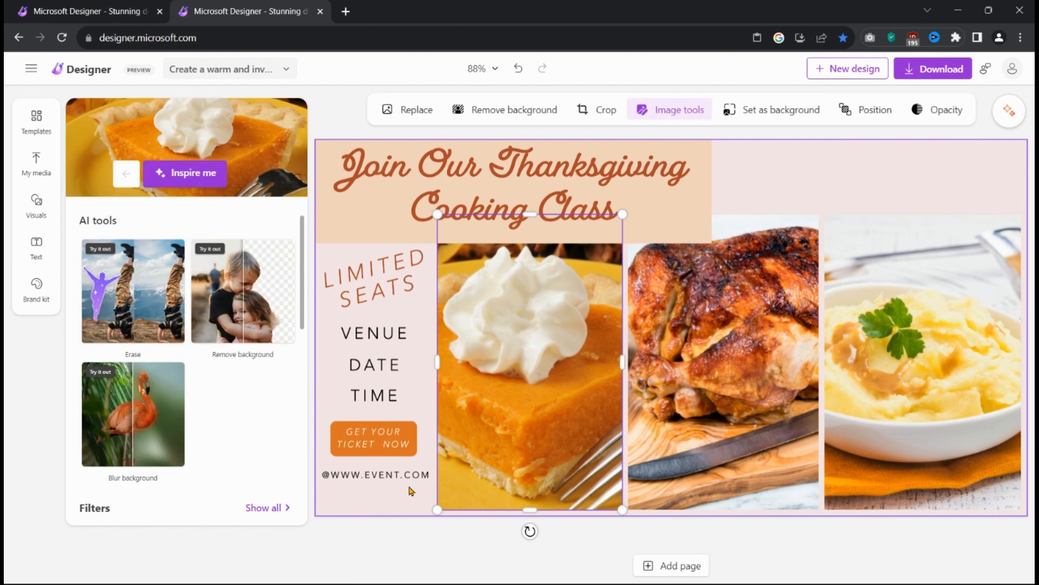
click(402, 474)
right_click(403, 475)
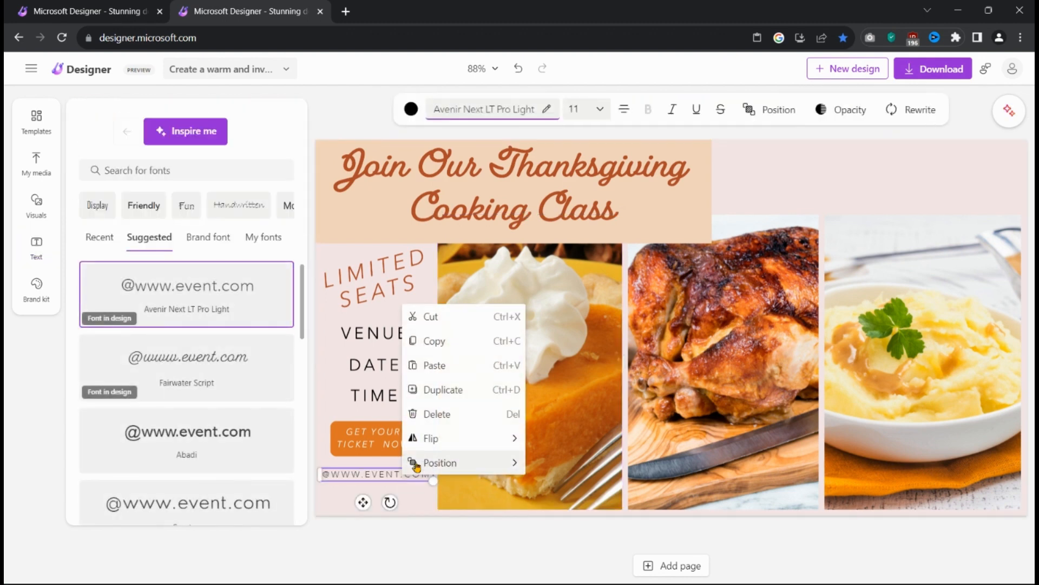
click(419, 390)
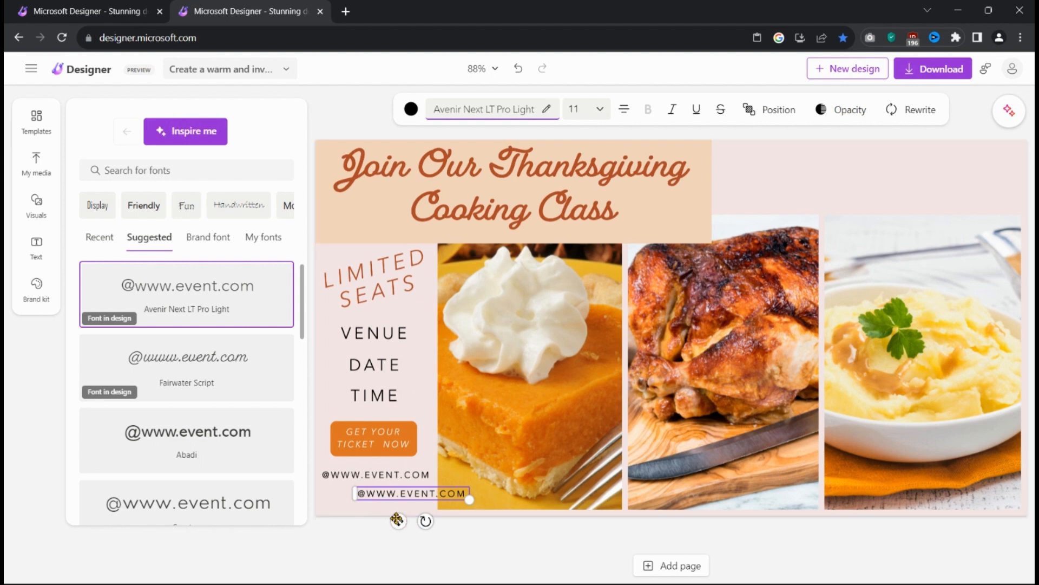
drag(397, 520, 362, 519)
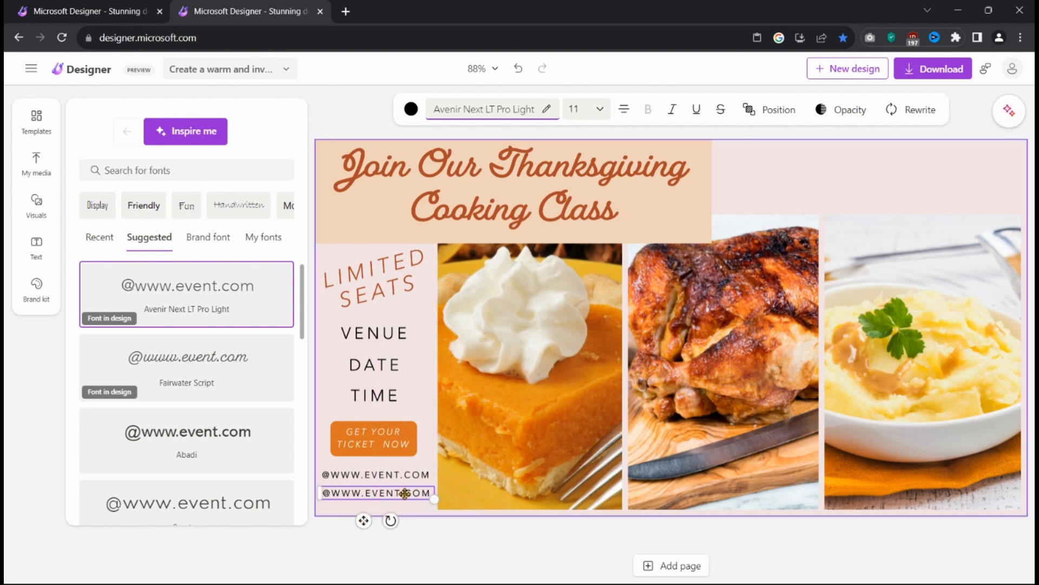
- Replace the copied web address with "Tel :" and the contact phone number, and move the line up closer under the original
double_click(404, 492)
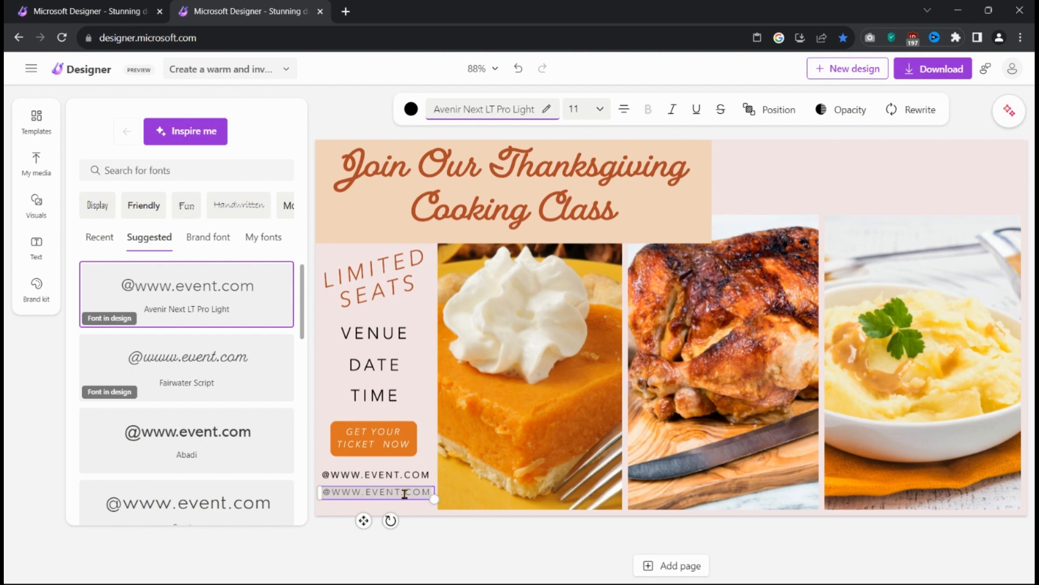
text(Tel )
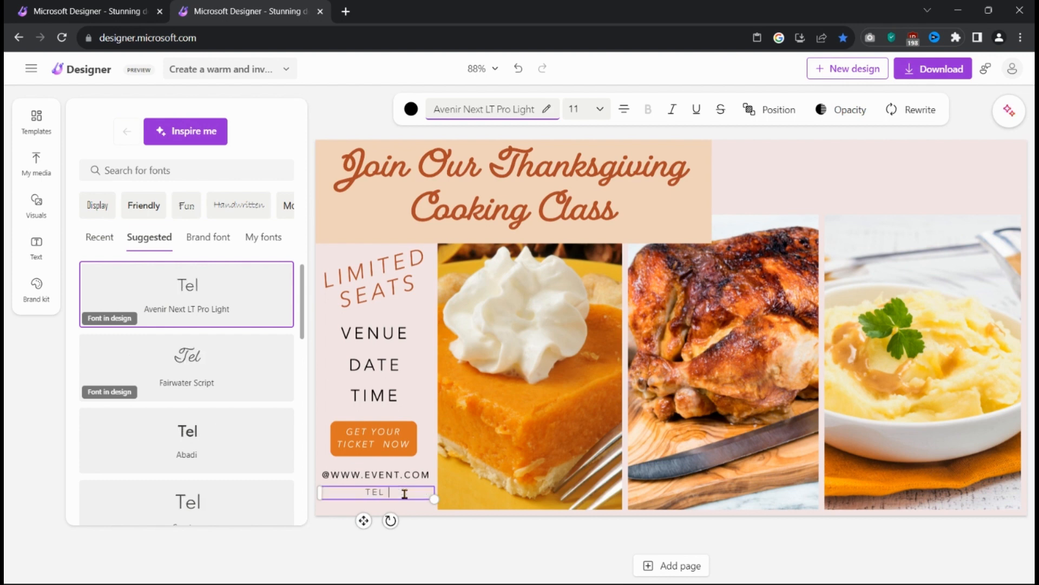
text(:)
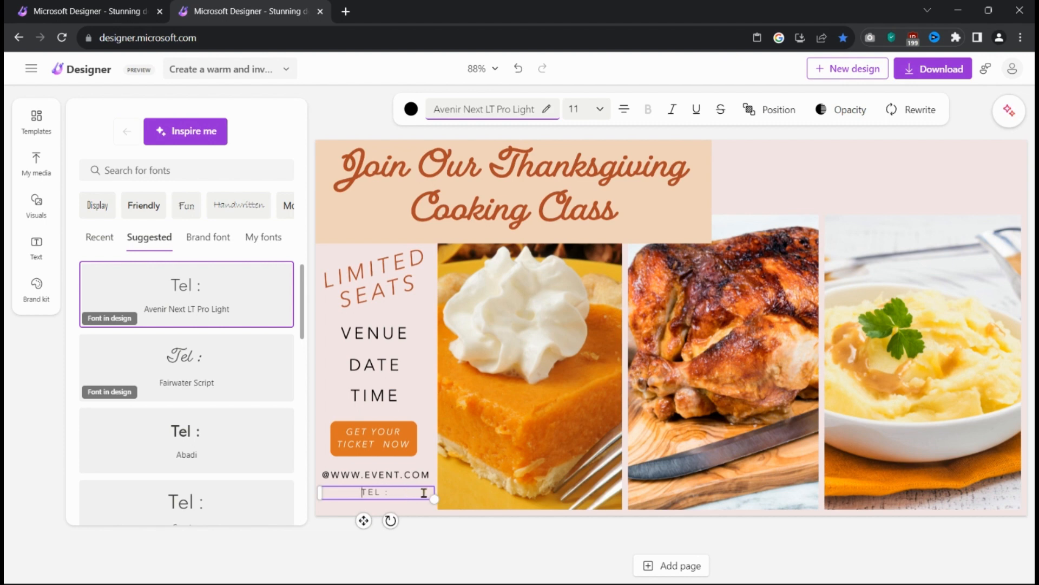
text(01234)
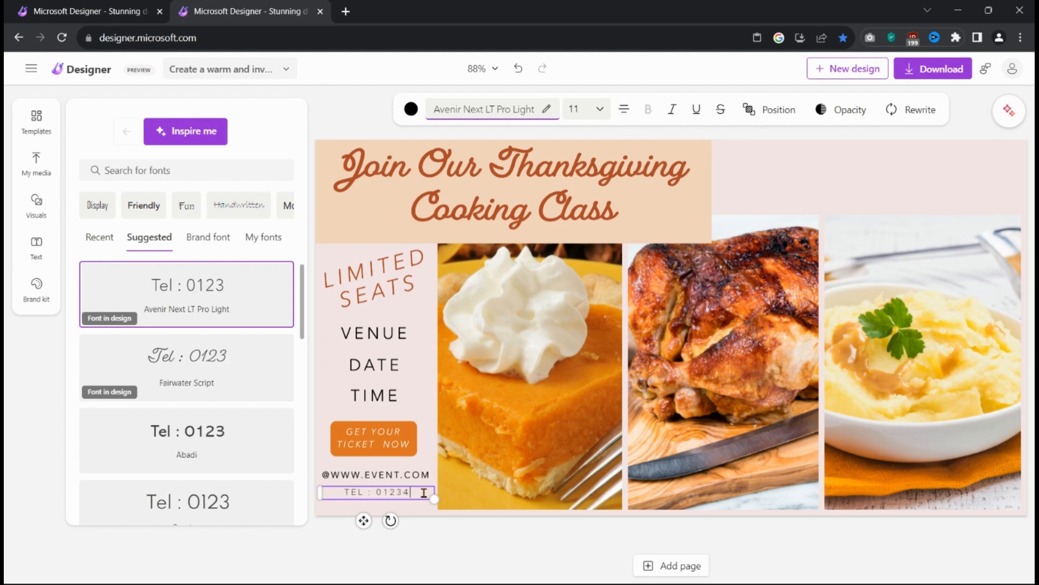
text(56789)
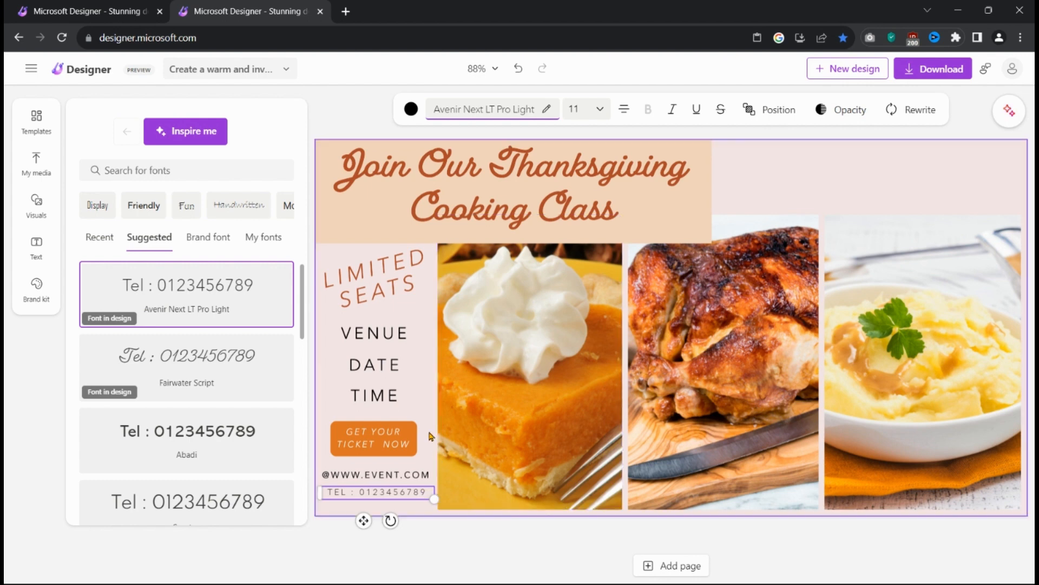
click(431, 434)
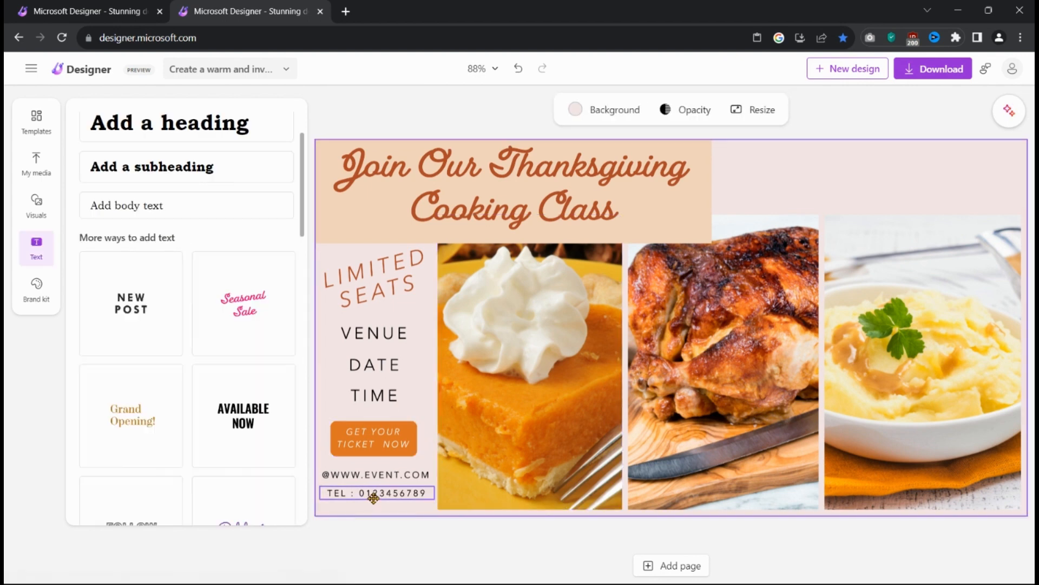
drag(378, 491, 377, 486)
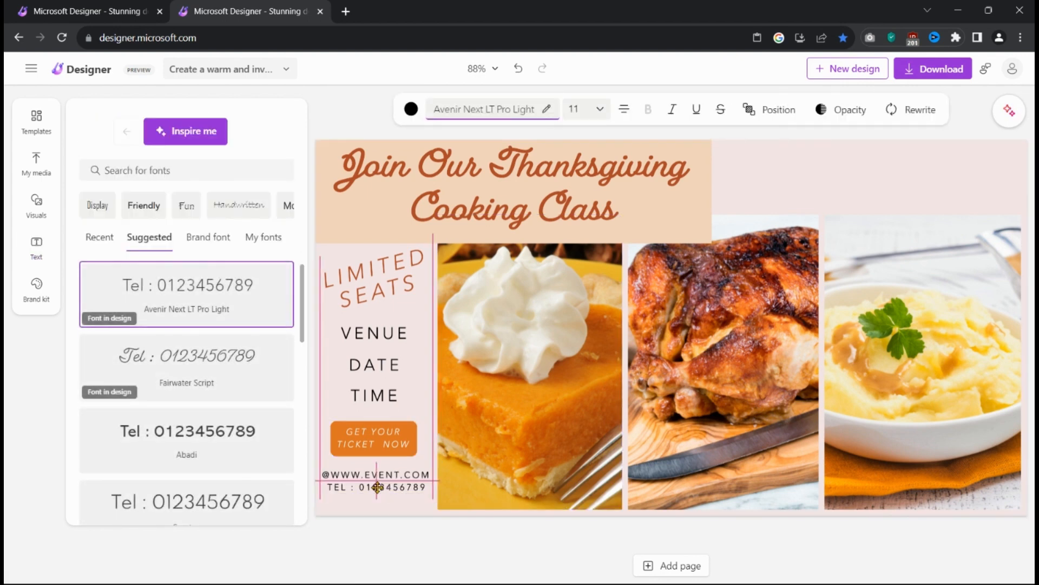
click(425, 381)
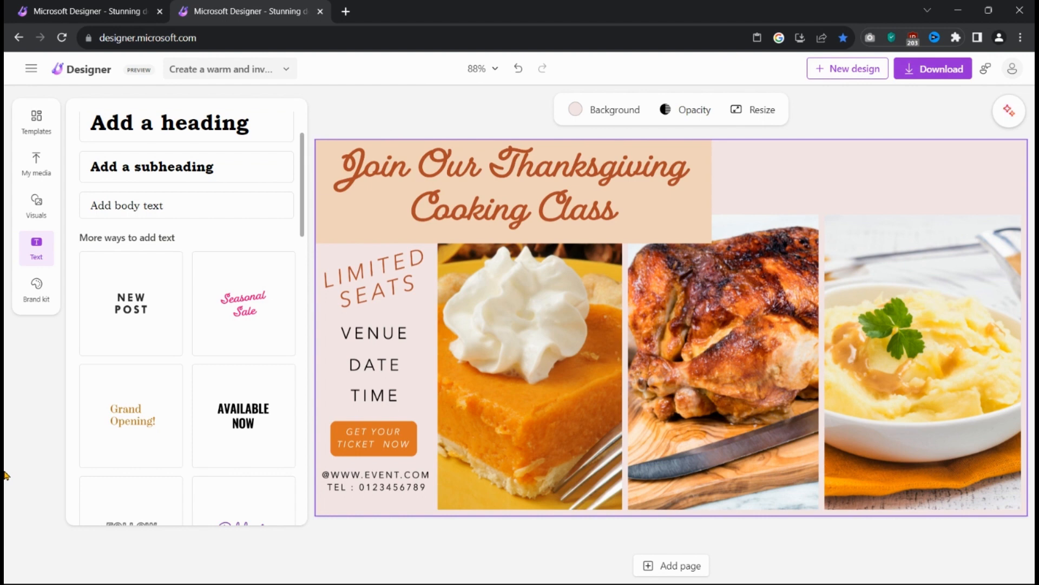
- Look through the illustration graphics and the full Patterns collection for a decorative motif
click(38, 203)
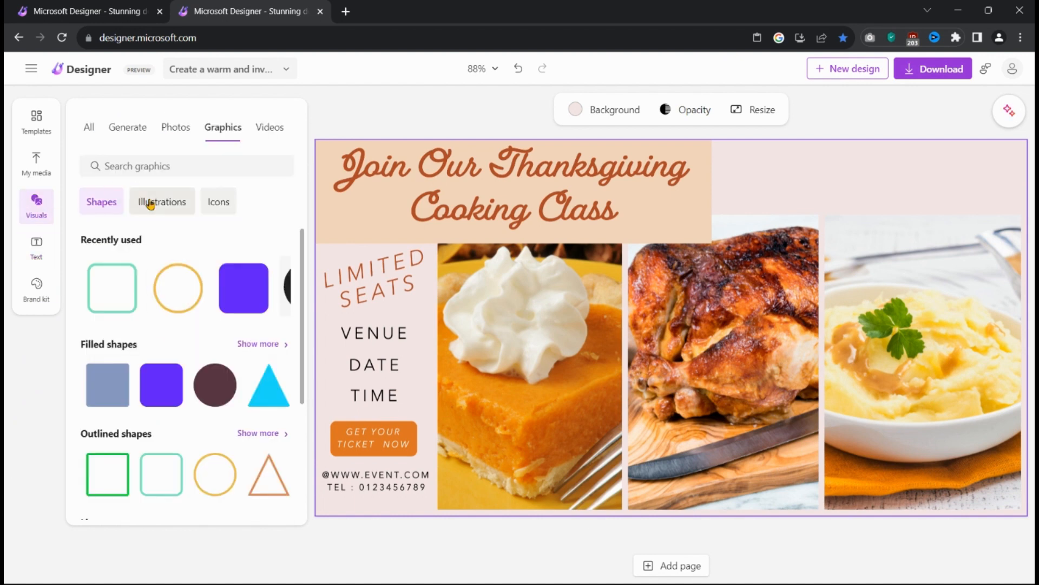
scroll(220, 336, down, 3)
scroll(221, 337, up, 3)
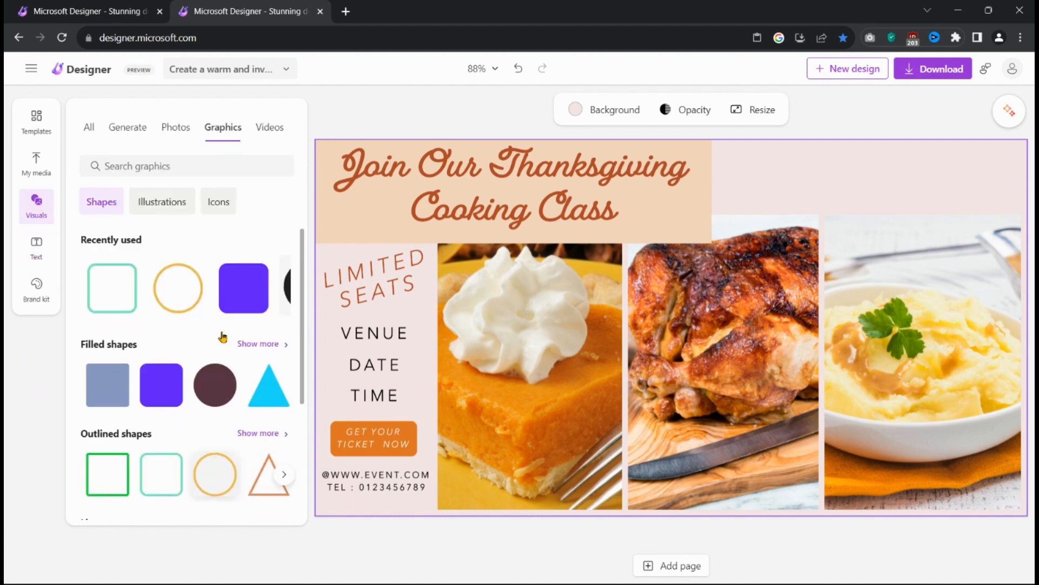
click(176, 204)
scroll(237, 284, down, 3)
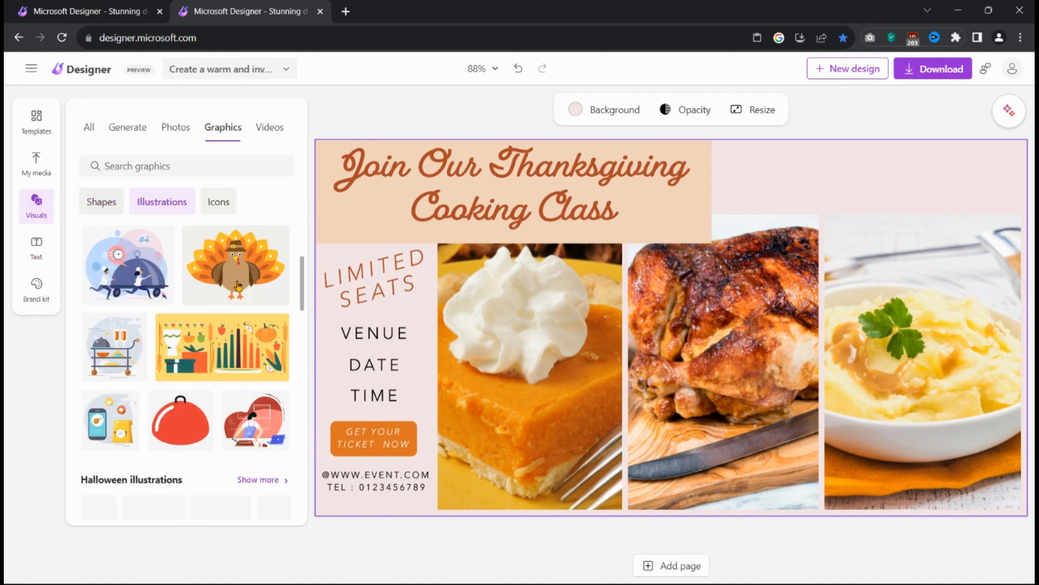
scroll(238, 285, down, 2)
scroll(238, 286, down, 3)
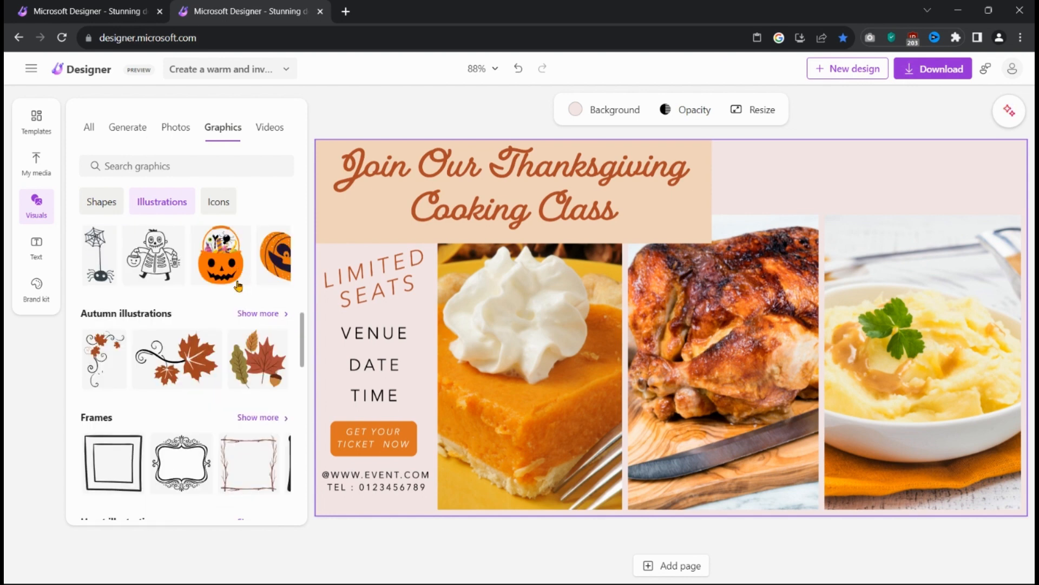
scroll(239, 286, down, 5)
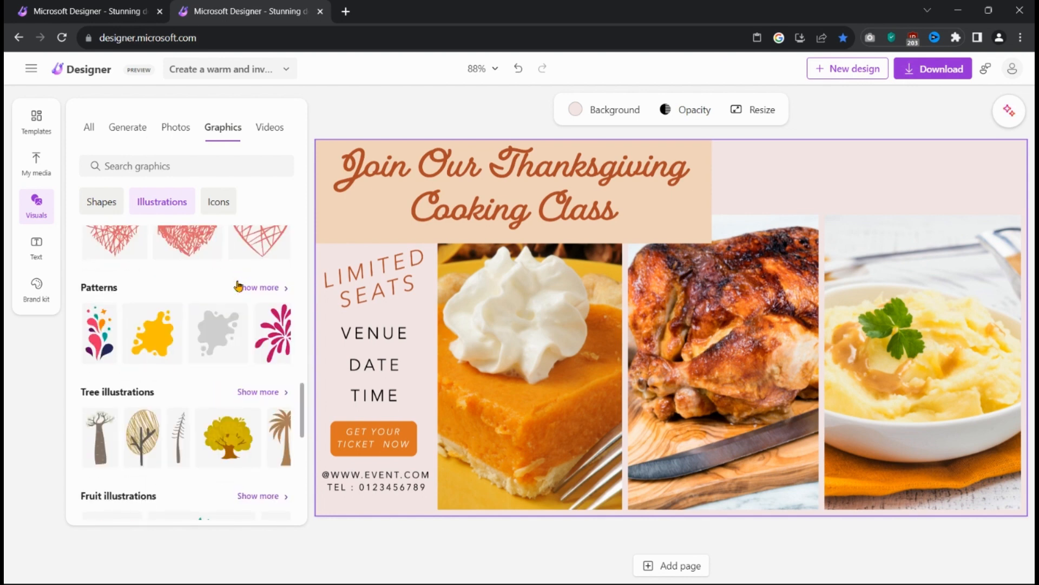
click(266, 288)
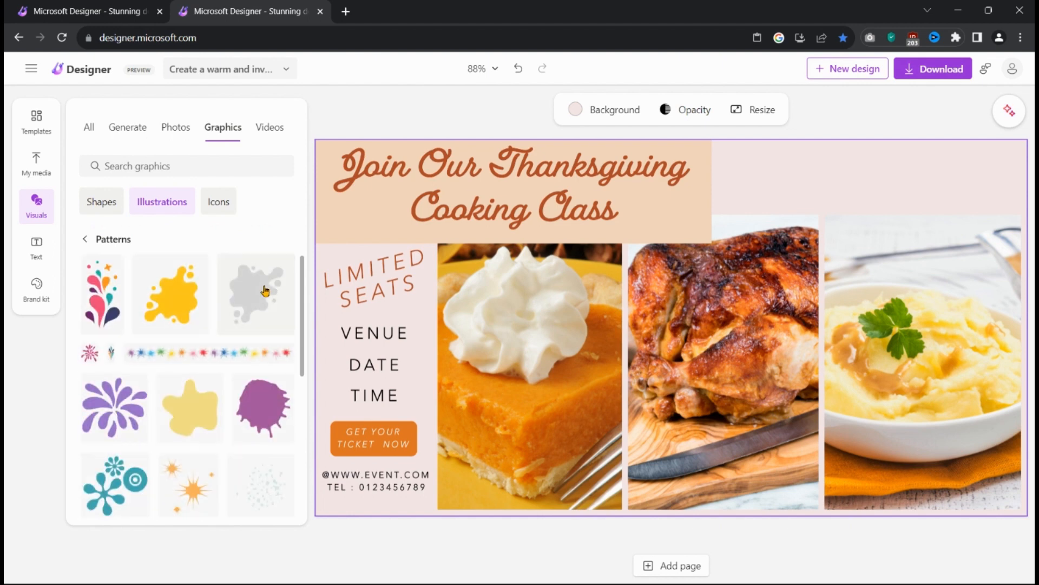
scroll(238, 411, down, 1)
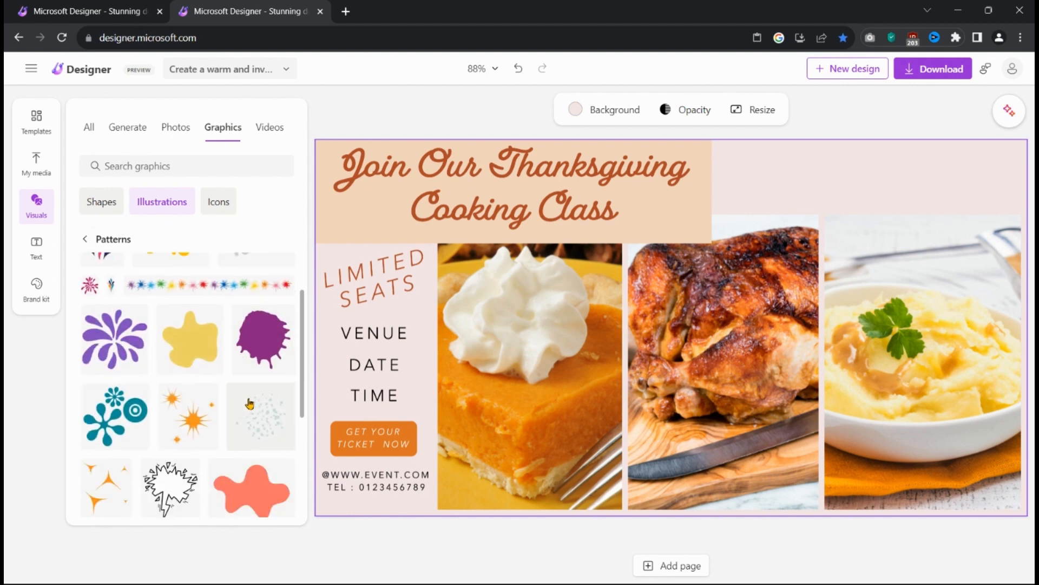
scroll(249, 404, down, 5)
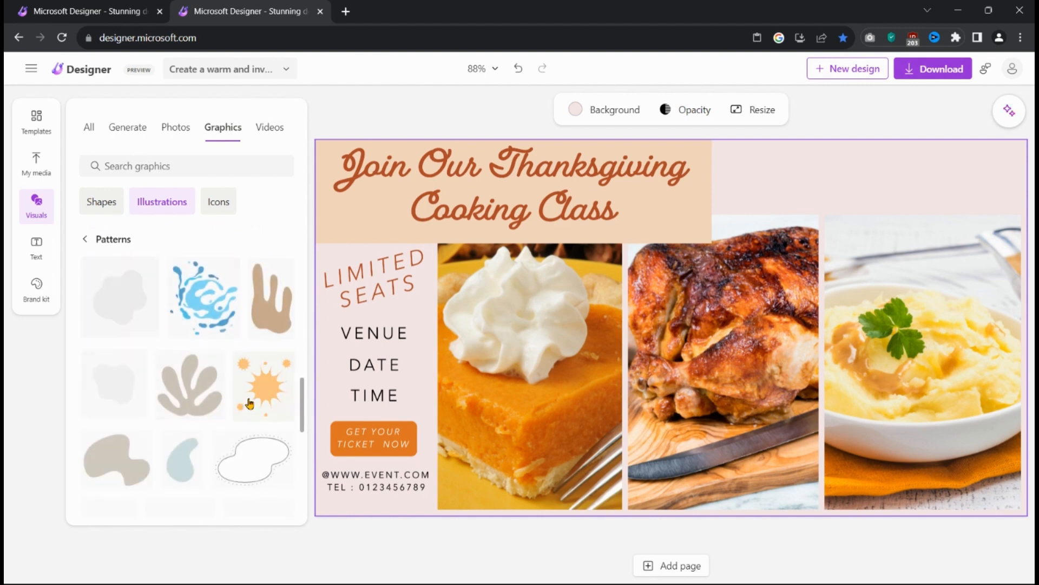
scroll(249, 403, down, 5)
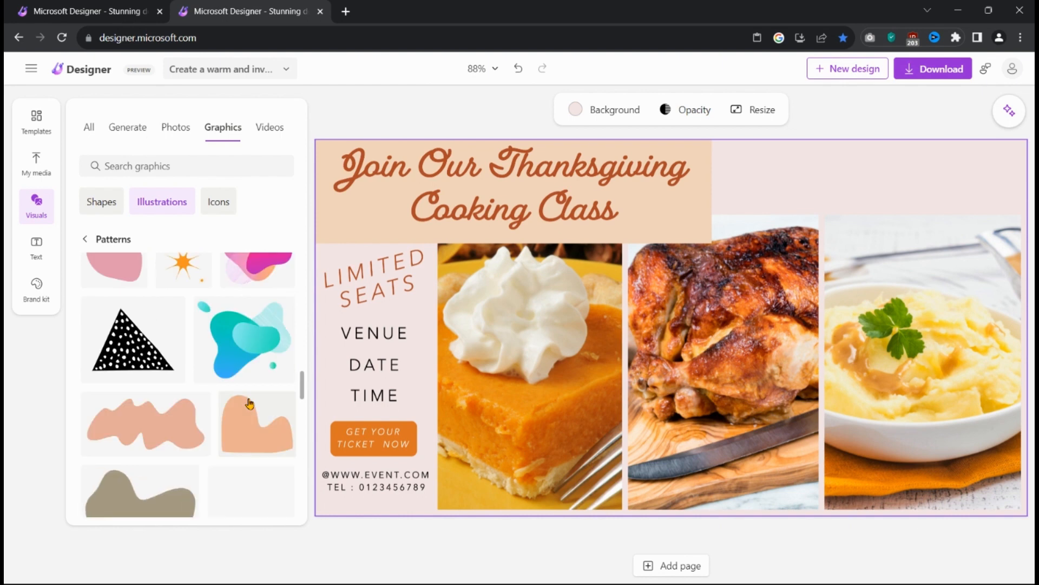
scroll(241, 379, up, 10)
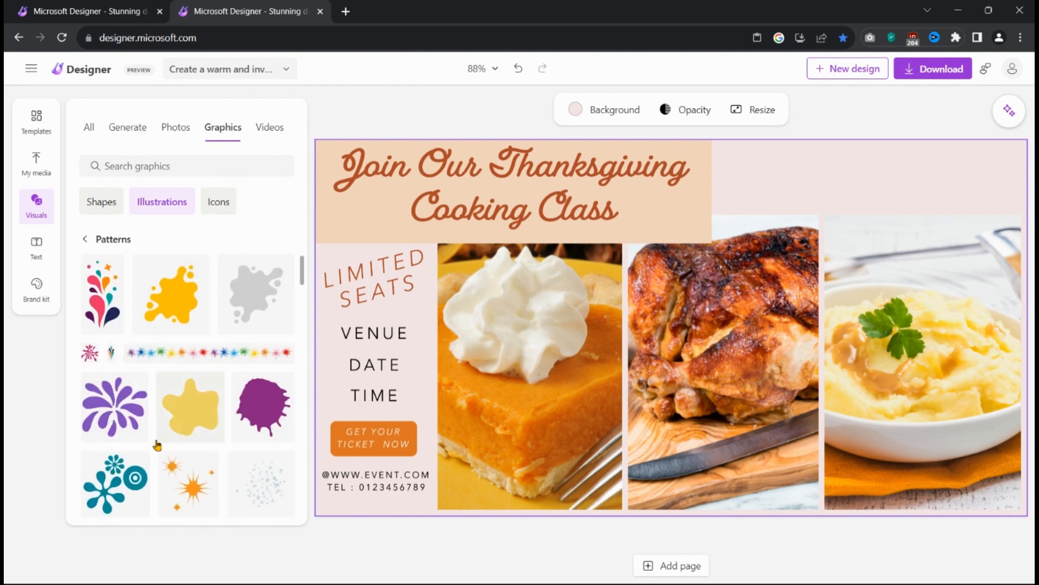
- Add the pink firework burst pattern, shrink it and place it tilted, partly off the flyer's upper-right corner
click(92, 355)
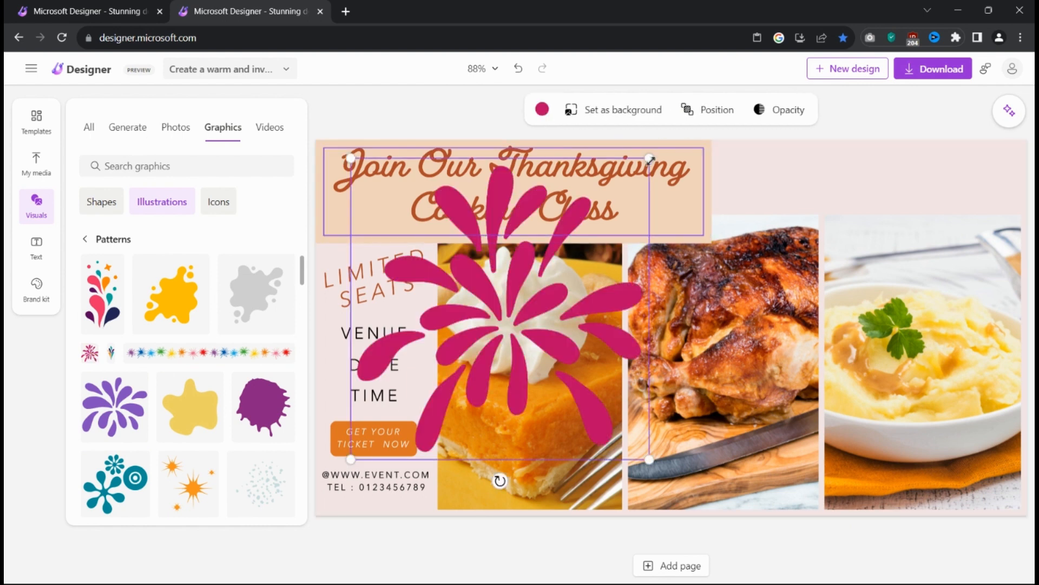
drag(651, 161, 436, 464)
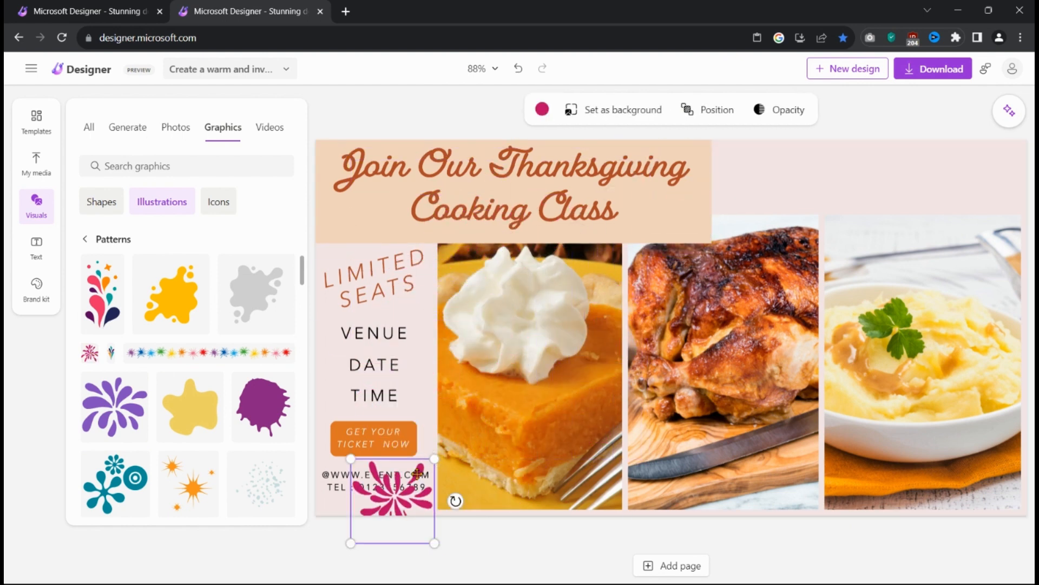
drag(384, 489, 964, 142)
drag(981, 205, 953, 202)
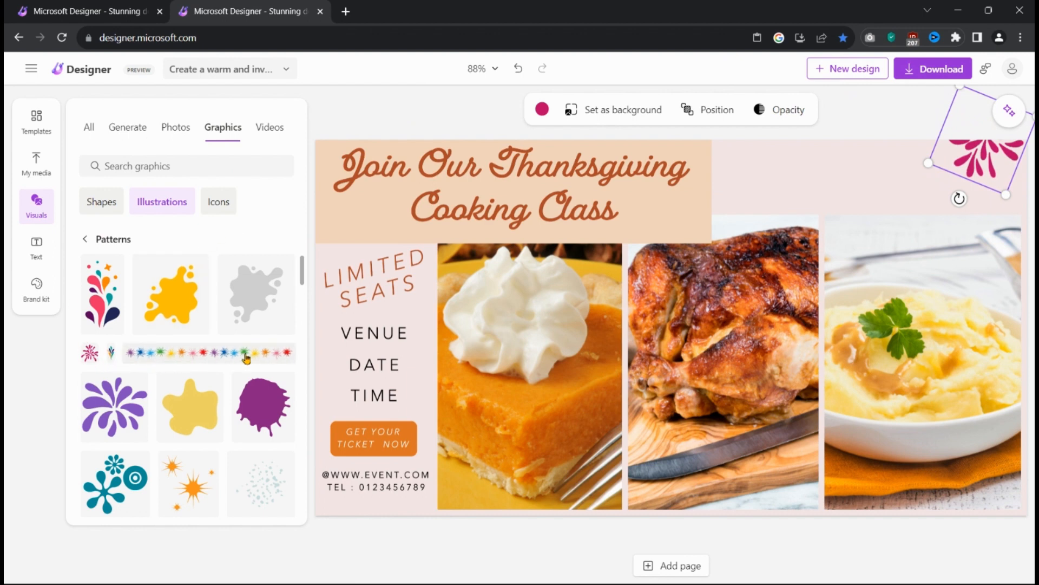
- Add the purple splash pattern, recolor it tan from the photo colors, and place it small and tilted at the pie photo's lower-left corner
scroll(156, 334, down, 2)
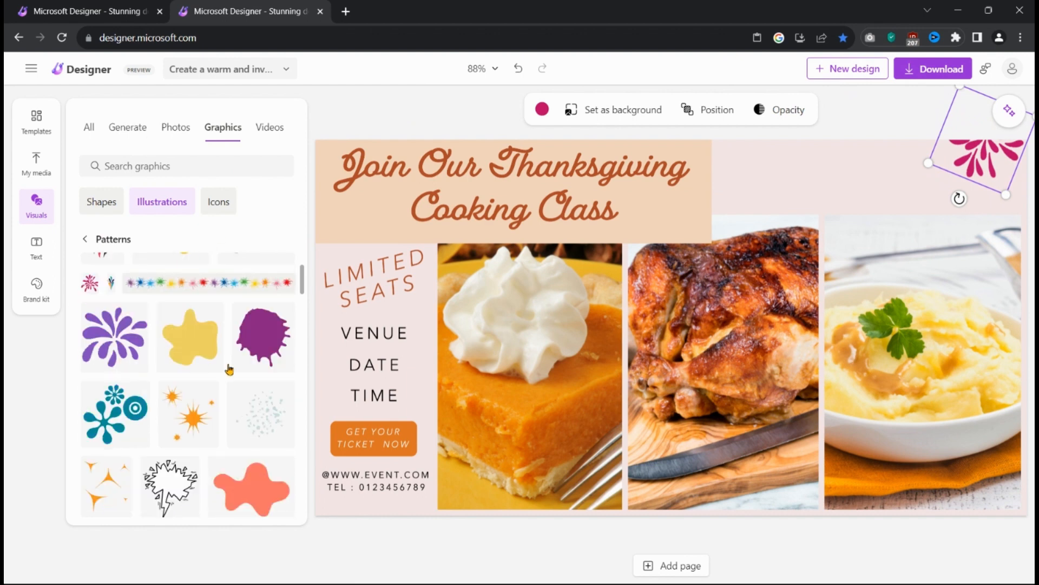
click(132, 280)
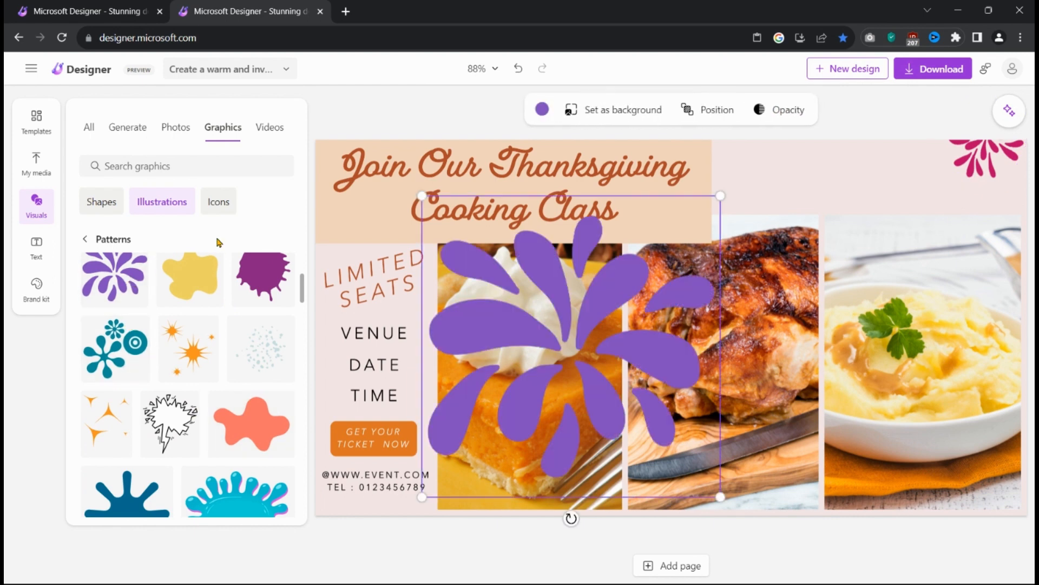
click(542, 111)
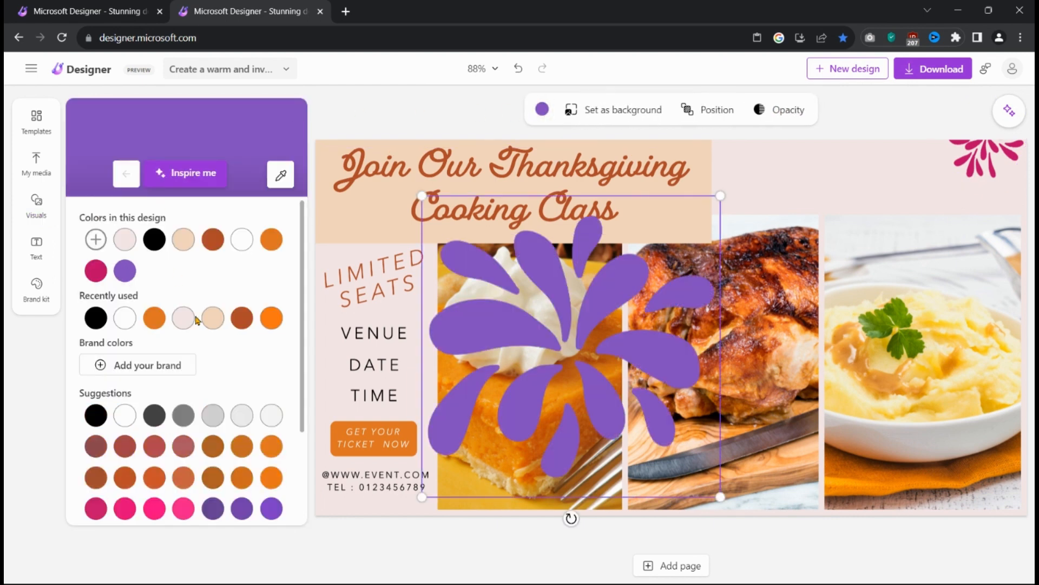
click(183, 240)
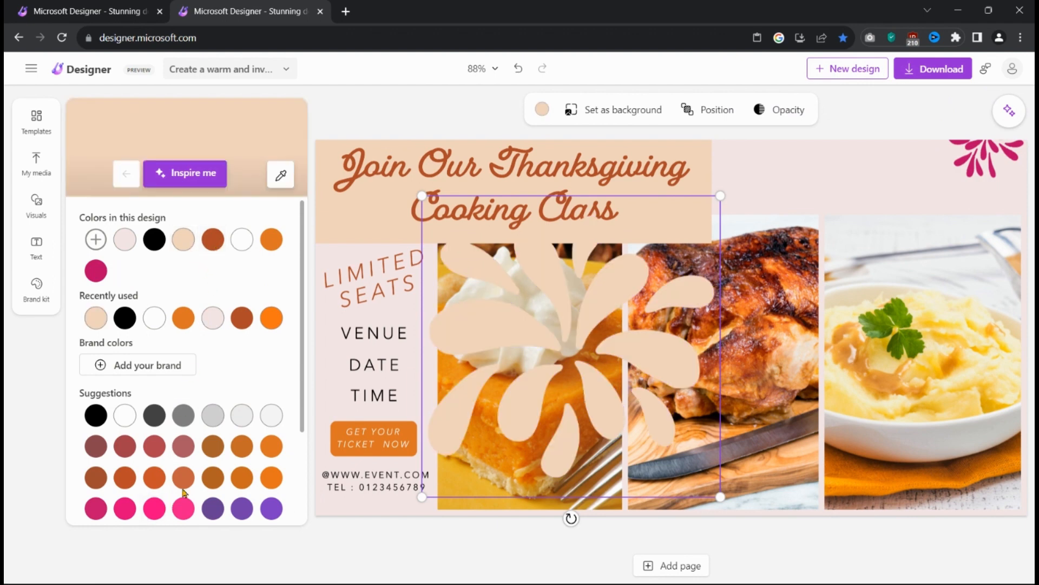
scroll(184, 493, down, 3)
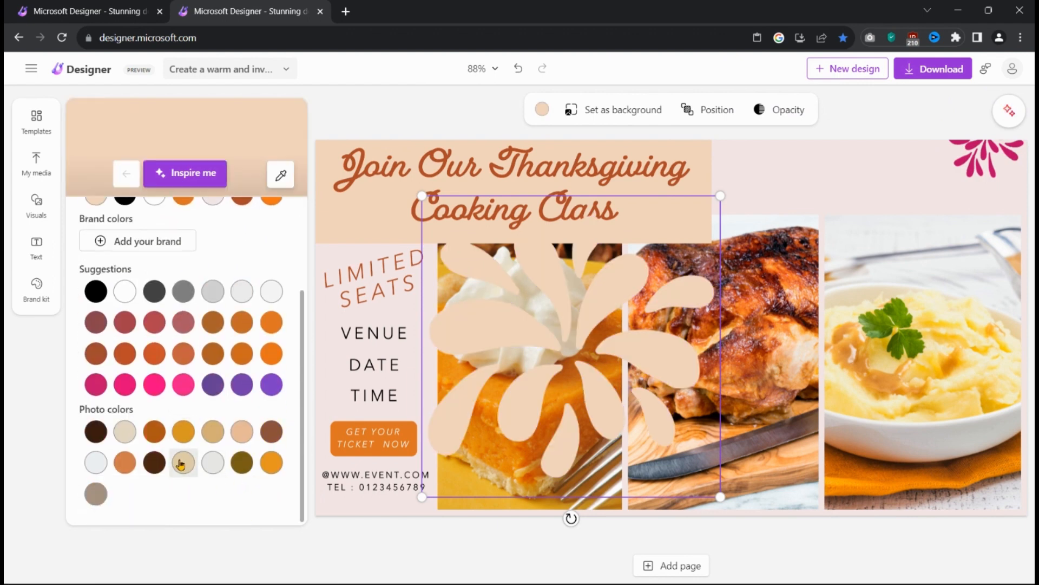
click(183, 463)
drag(423, 494, 508, 480)
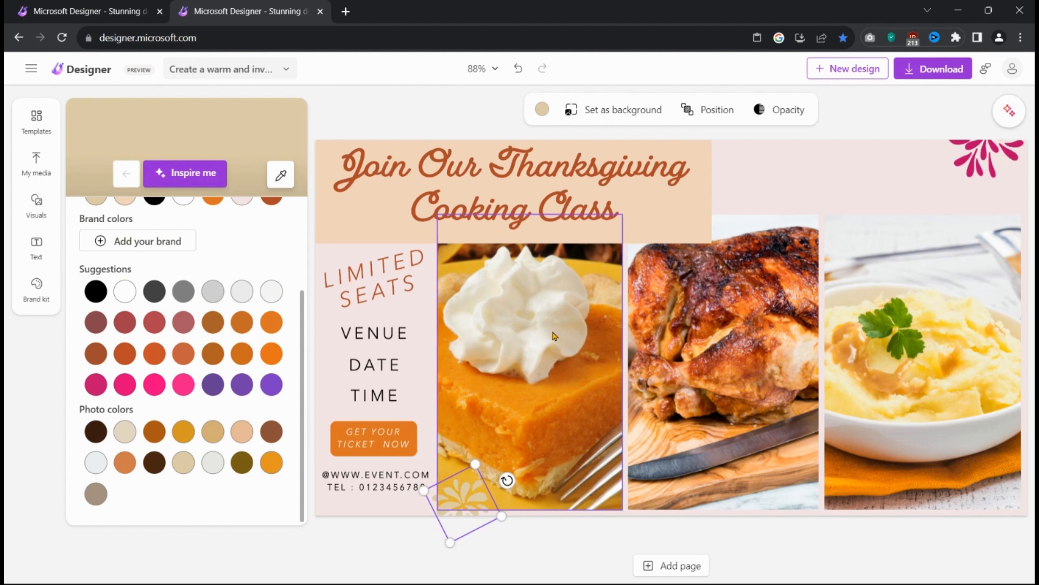
- Recolor the pink firework burst in the flyer's upper-right corner with the design's orange
click(973, 164)
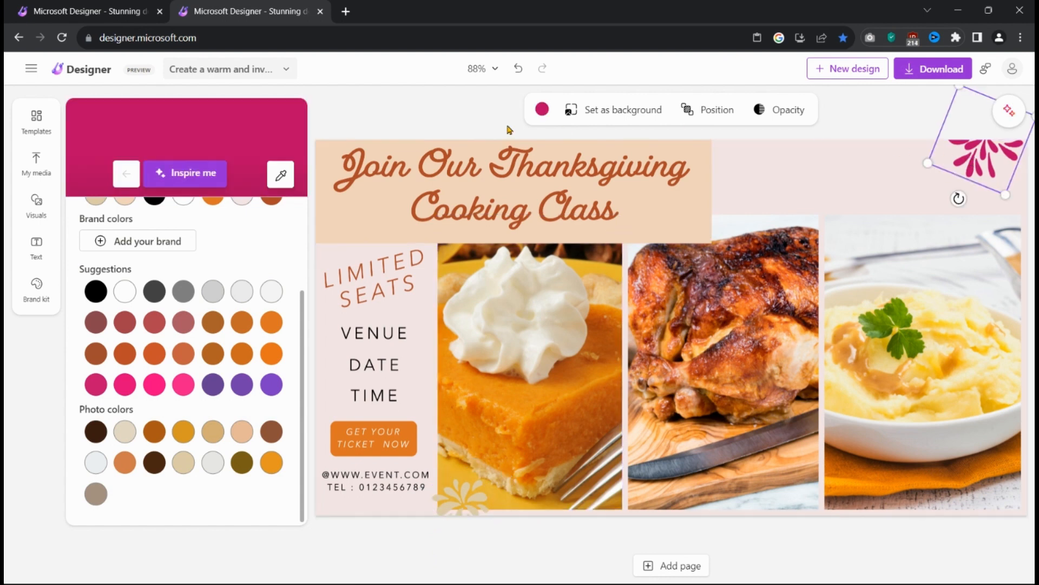
click(538, 111)
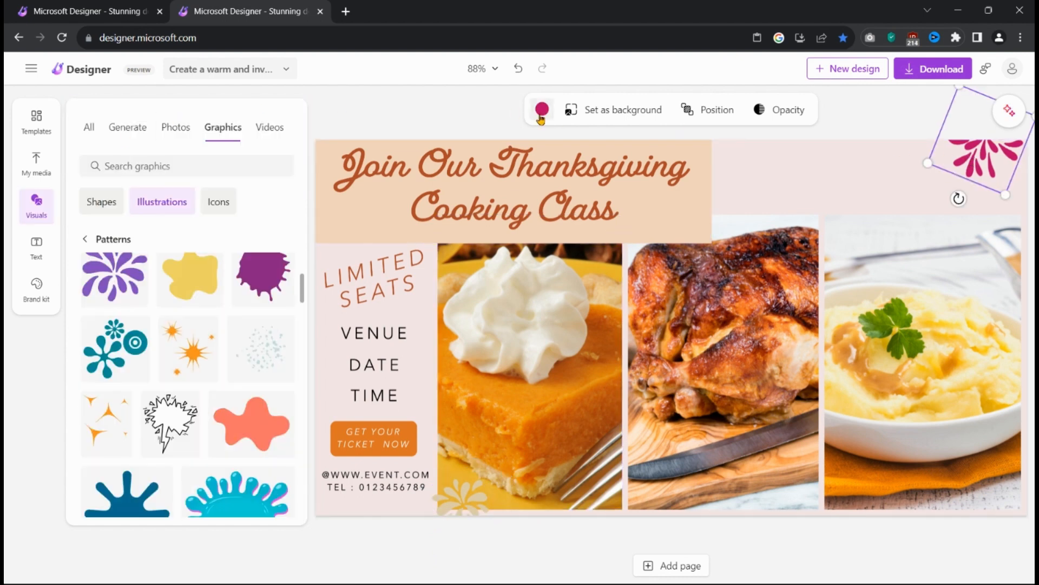
click(547, 111)
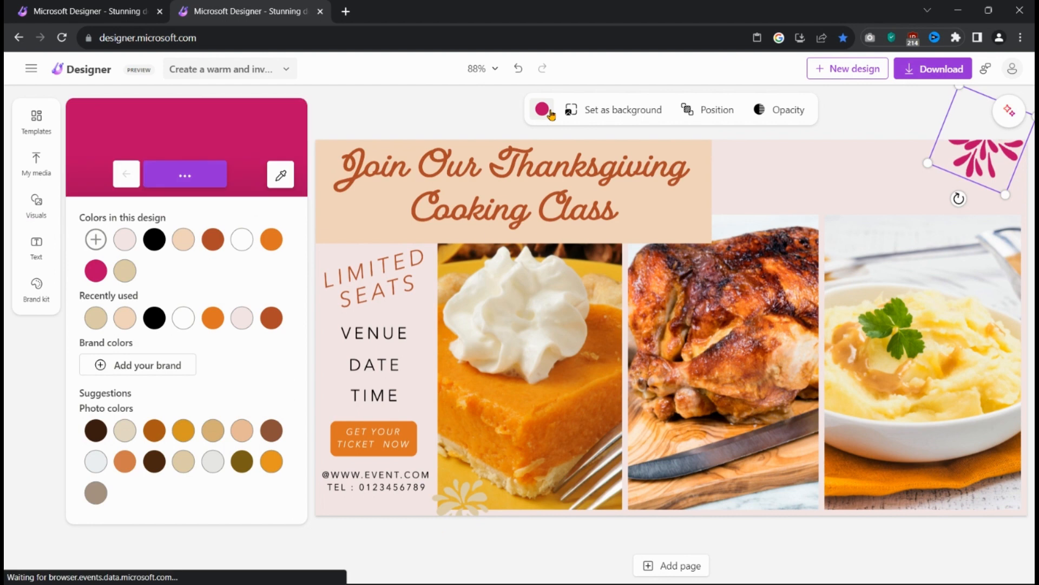
click(120, 244)
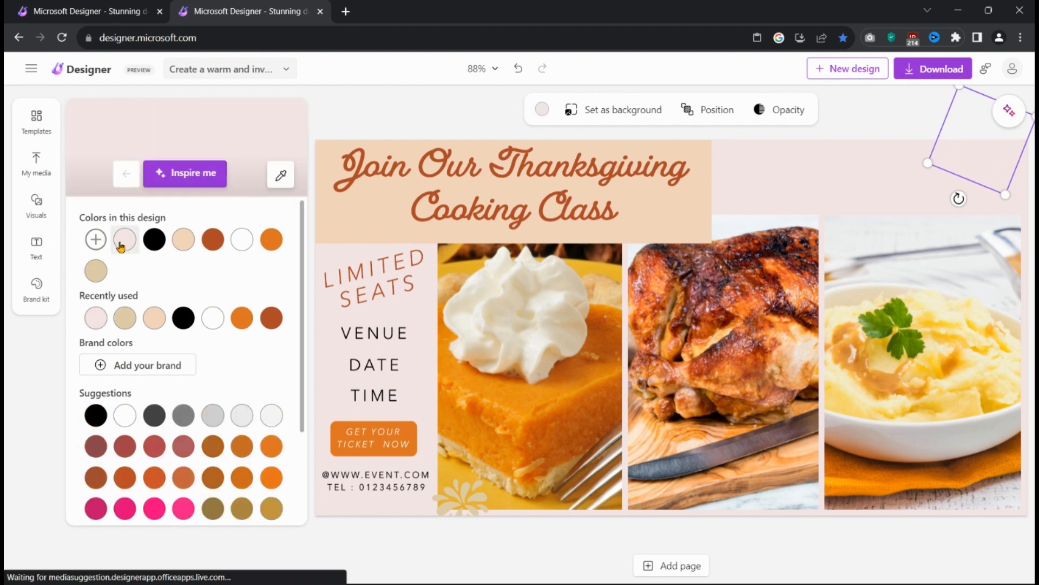
click(271, 240)
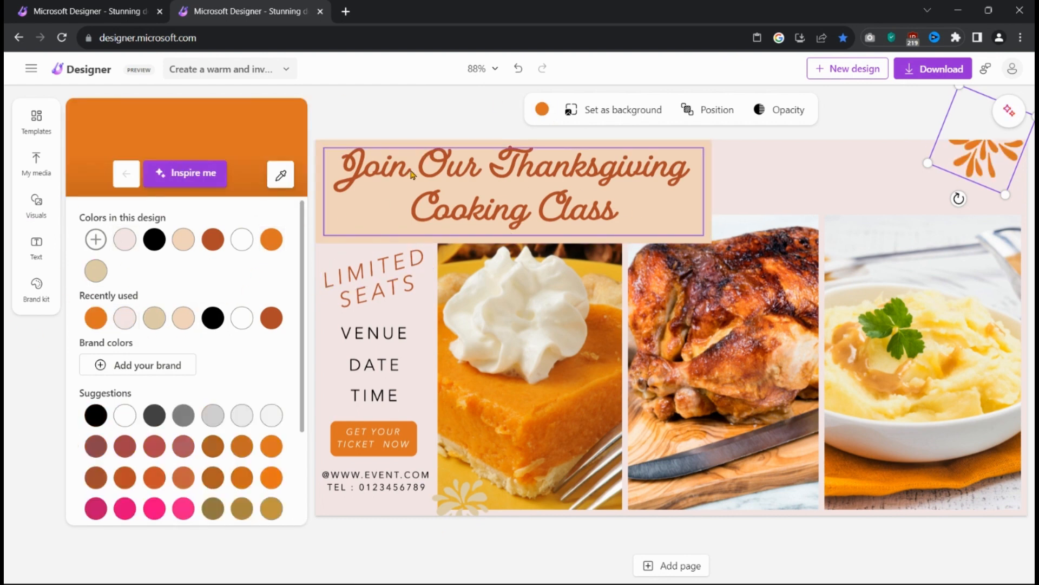
- Look further through the Patterns illustrations and add the red, pink and purple blob pattern to the flyer
click(35, 205)
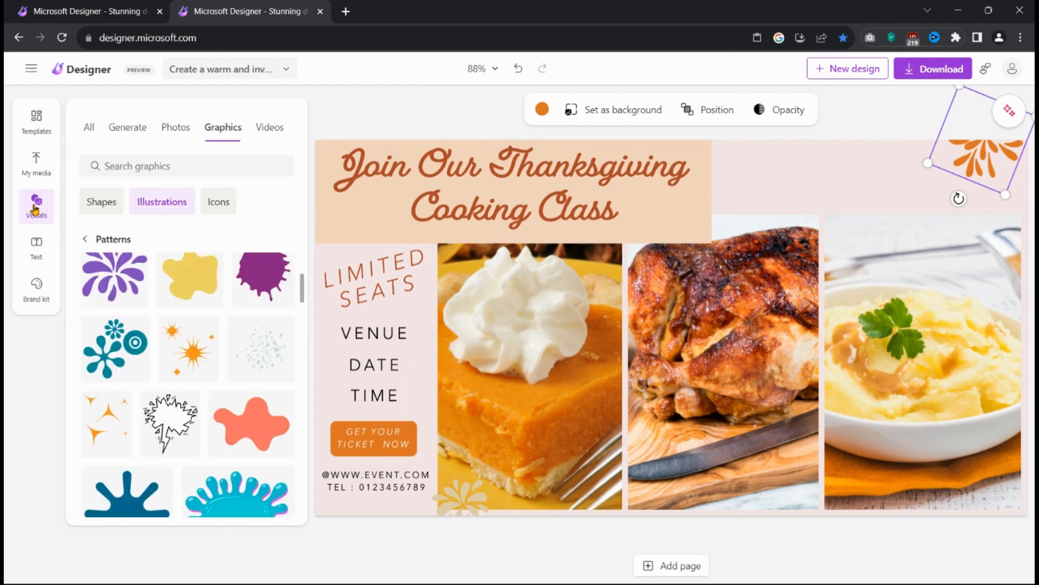
scroll(238, 341, down, 4)
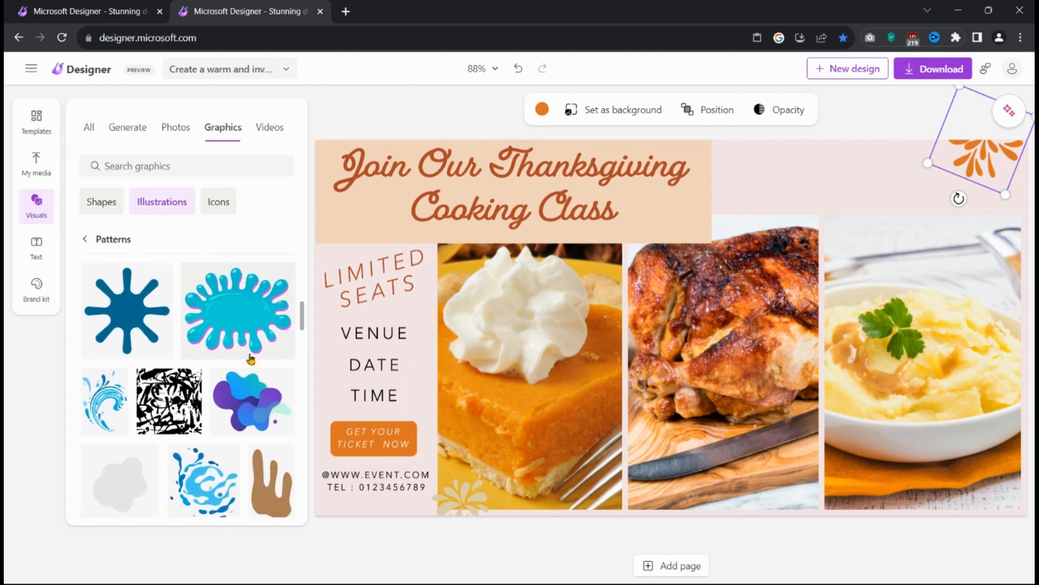
scroll(251, 359, down, 5)
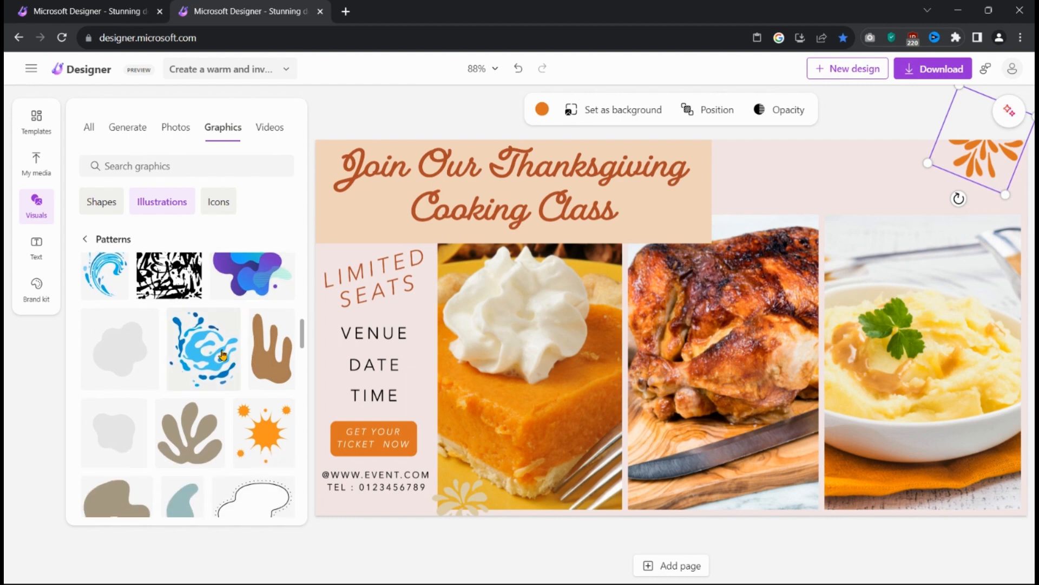
scroll(233, 424, down, 3)
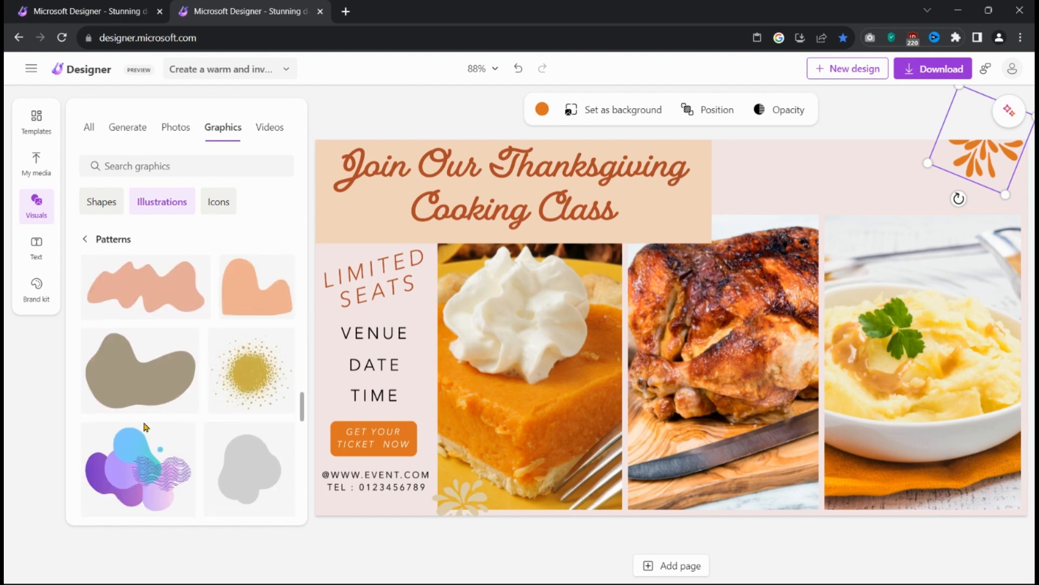
scroll(141, 390, down, 2)
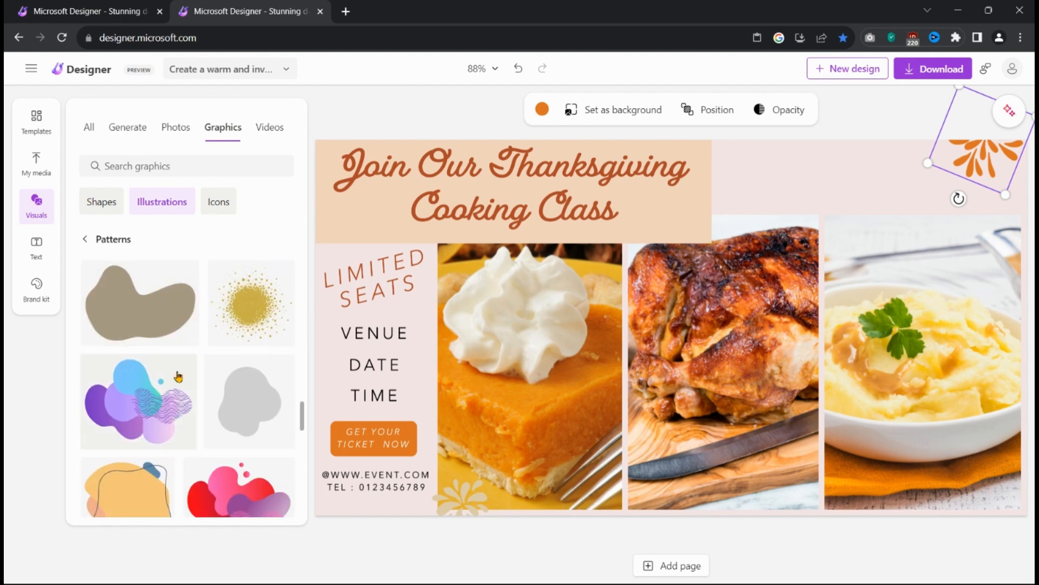
scroll(207, 489, down, 3)
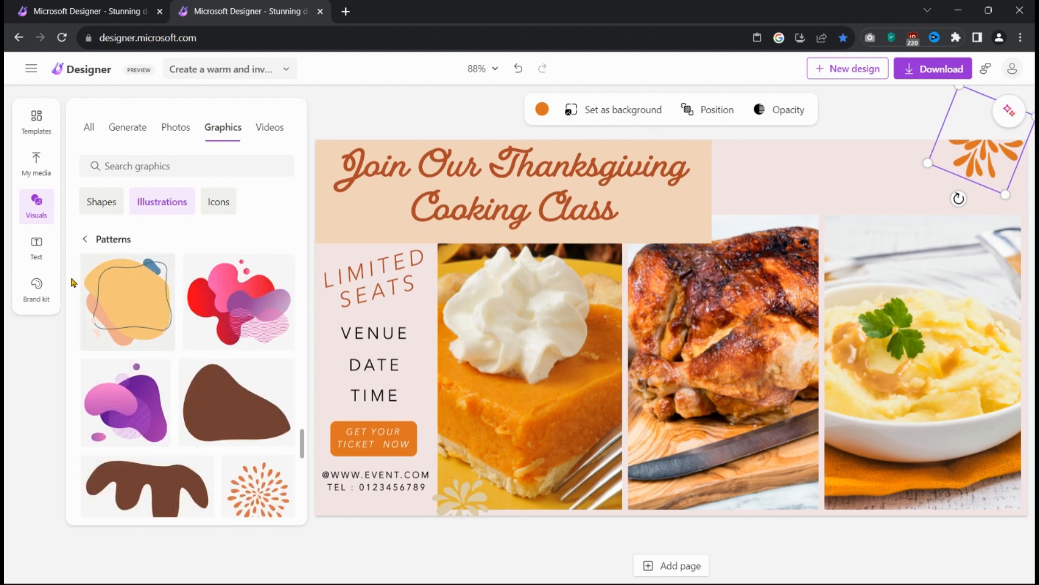
click(238, 301)
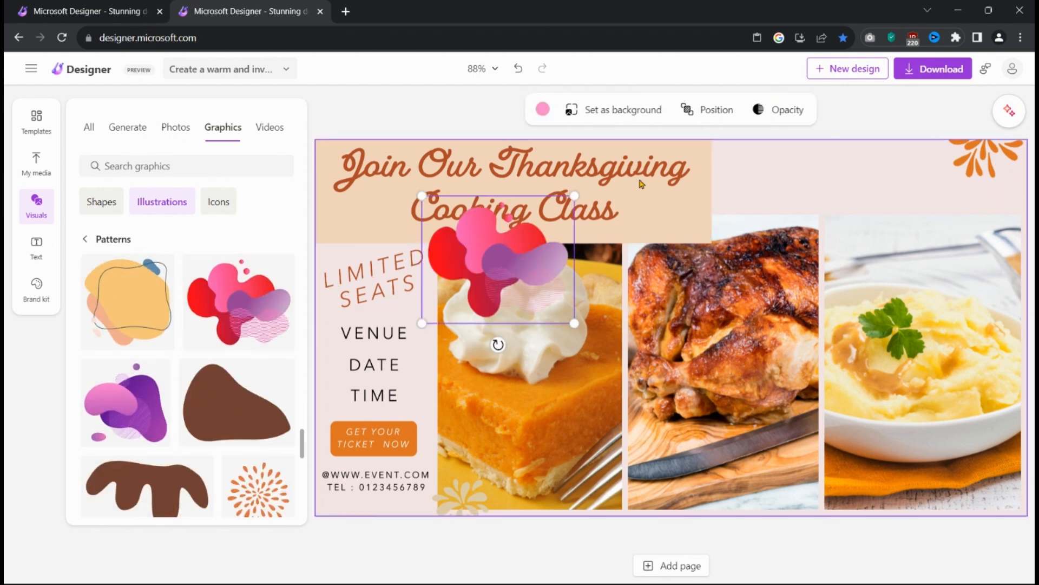
- Try recoloring the blob pattern tan from the photo colors, and undo the color change
click(542, 109)
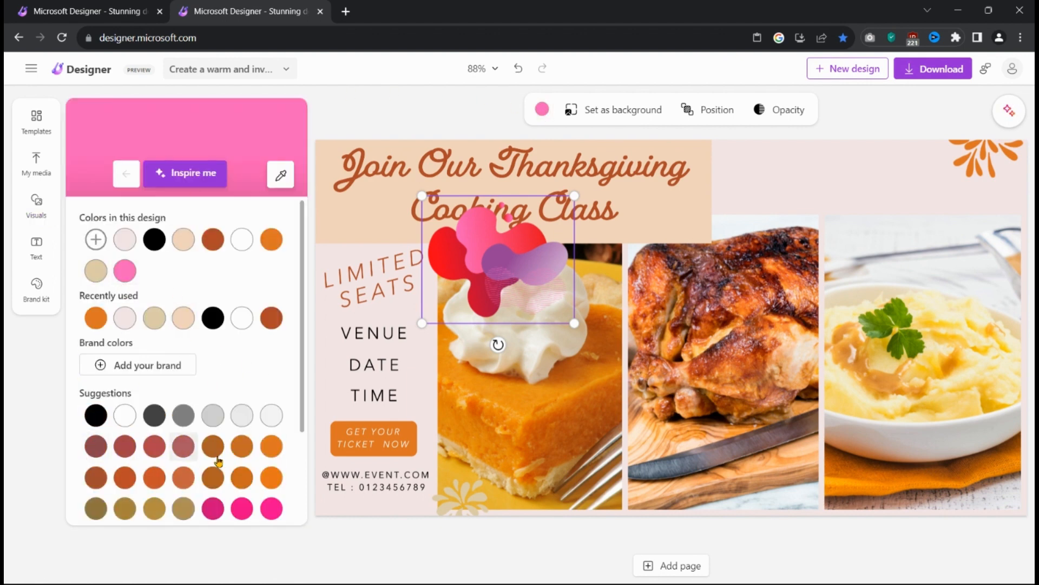
scroll(218, 459, down, 2)
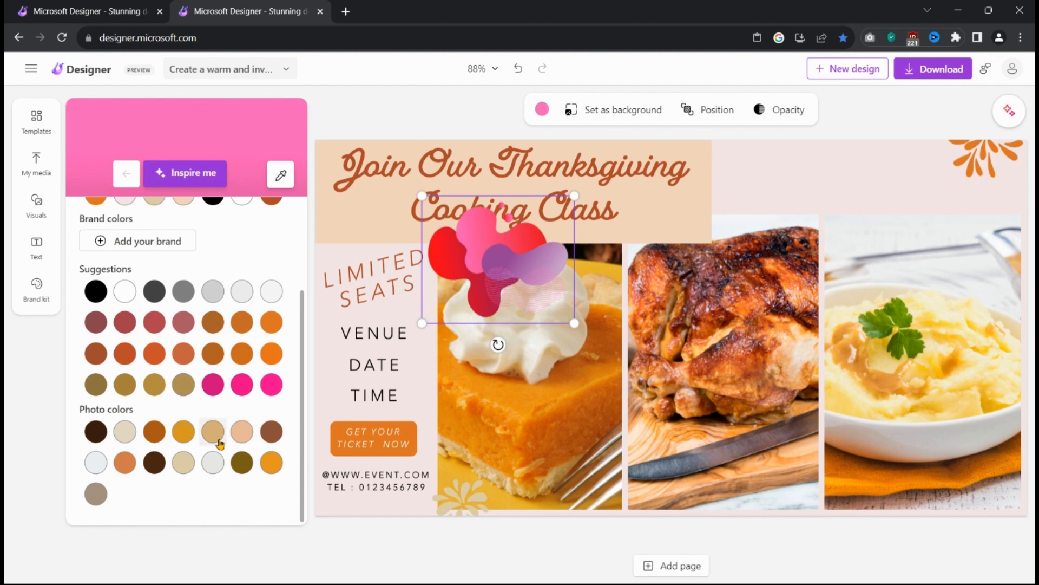
click(192, 471)
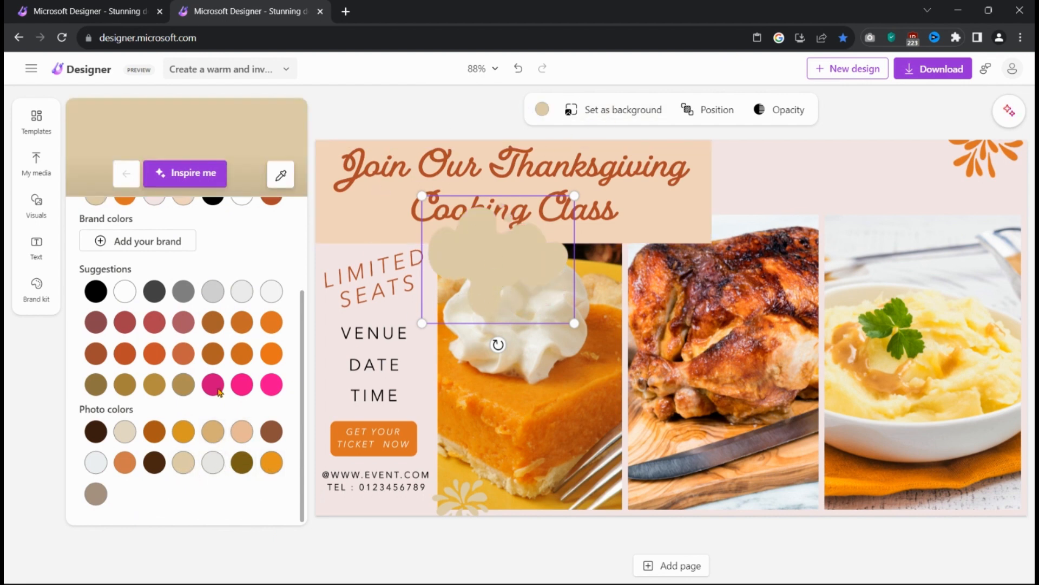
click(521, 75)
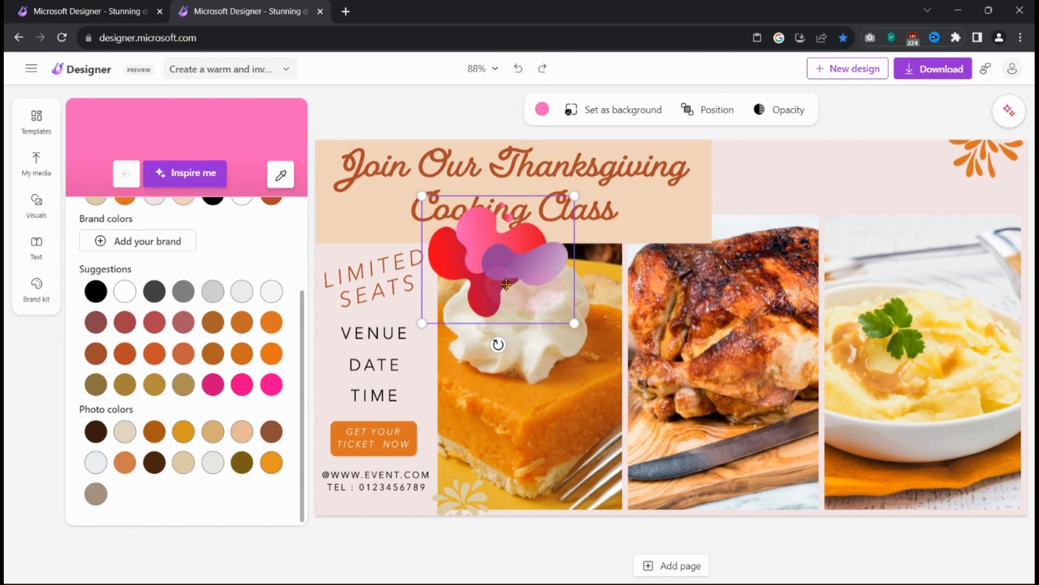
- Try the blob pattern tilted in the space beside the title panel, and delete it
drag(506, 284, 787, 164)
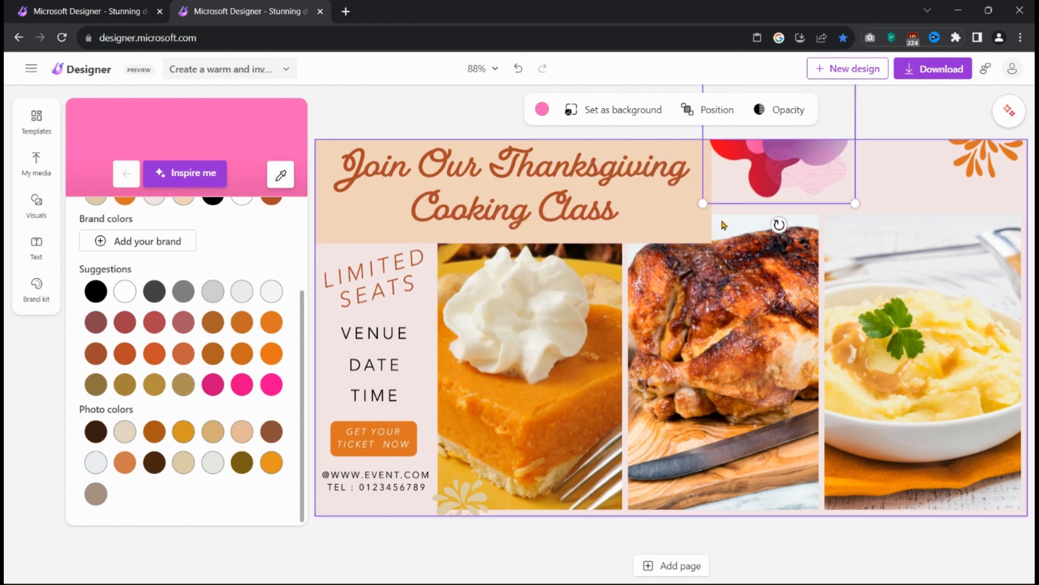
mouse_move(778, 224)
mouse_down()
mouse_move(722, 195)
mouse_move(756, 202)
mouse_move(793, 151)
mouse_move(923, 534)
mouse_move(944, 564)
mouse_move(959, 553)
mouse_move(786, 207)
mouse_up()
right_click(787, 207)
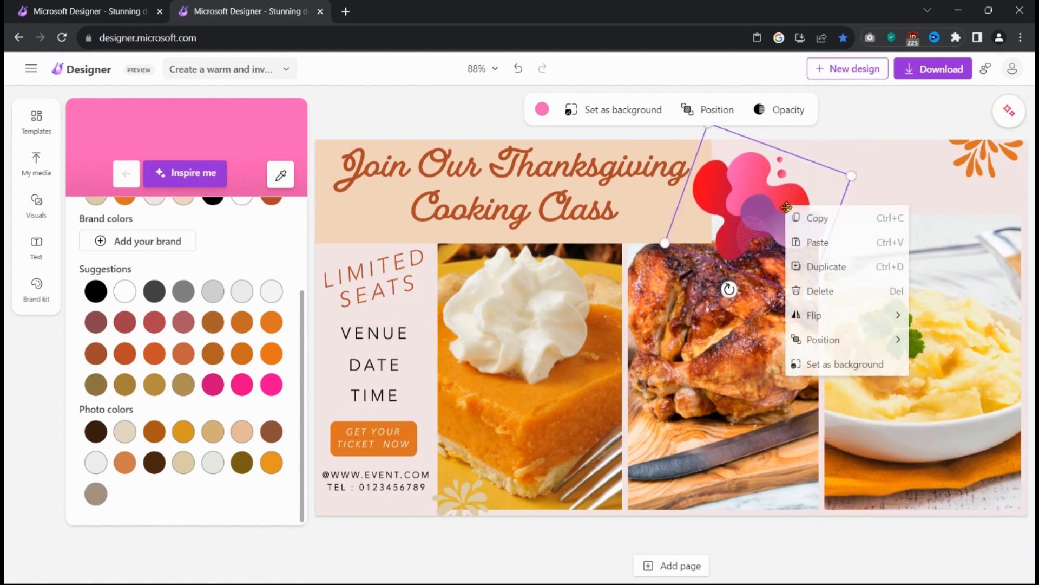
key(Delete)
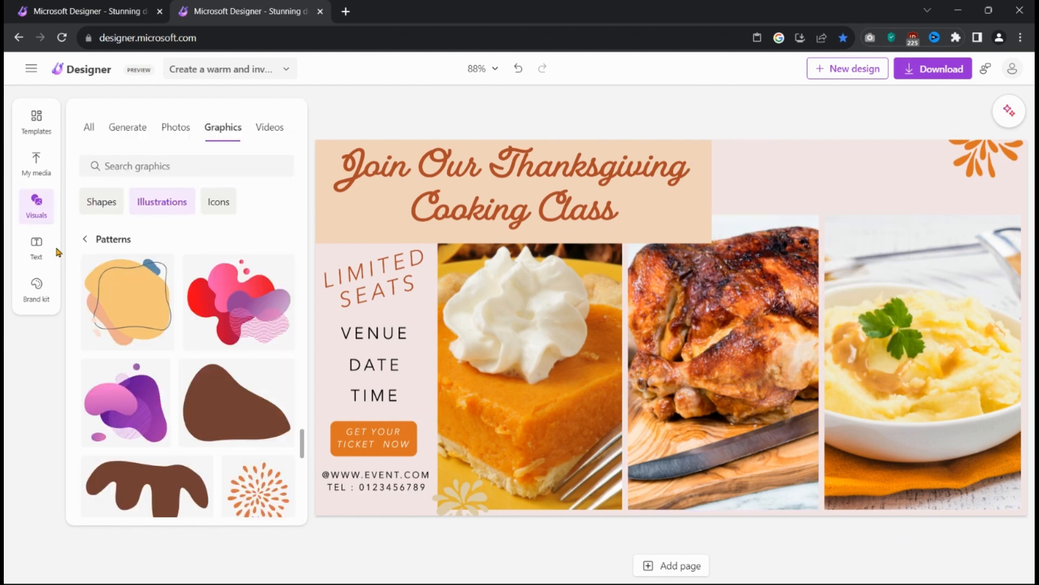
- Add the orange teardrop burst pattern from the Patterns collection and recolor it black
scroll(208, 378, down, 3)
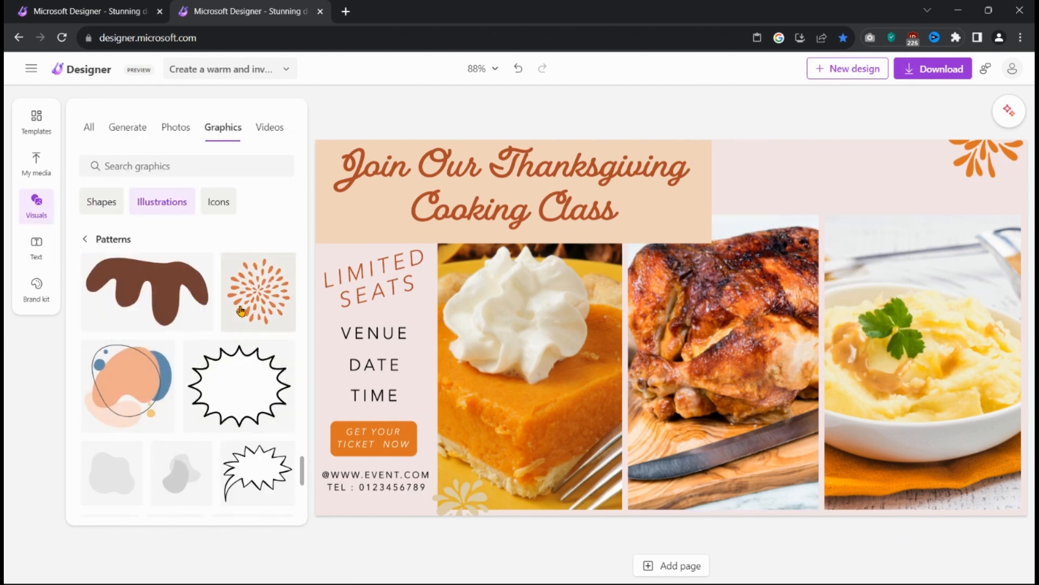
drag(259, 291, 494, 271)
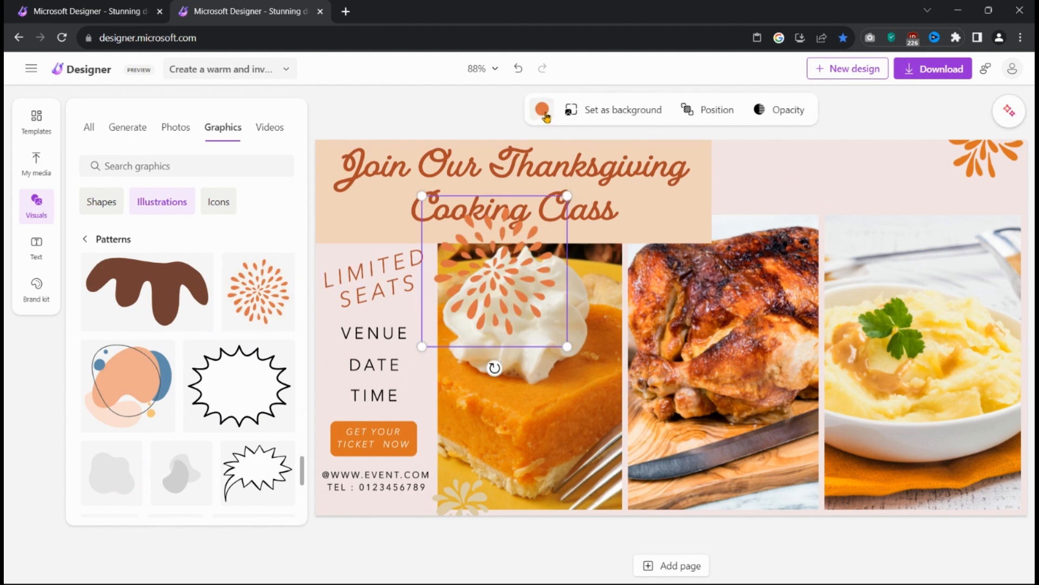
click(542, 109)
click(213, 318)
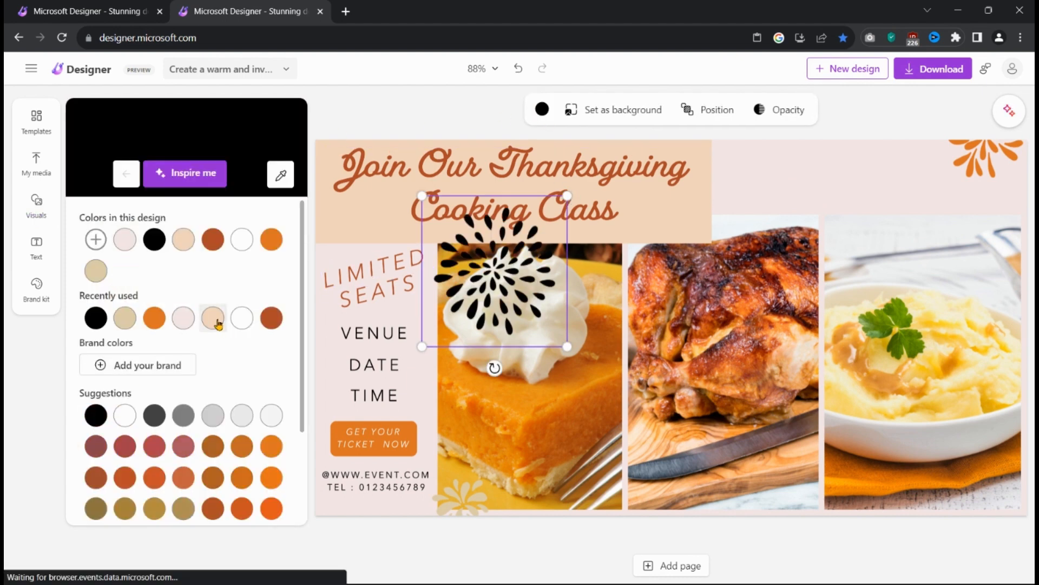
- Set the black burst's opacity to 27% and move it to the title panel's right edge, partly off the flyer's top
click(786, 110)
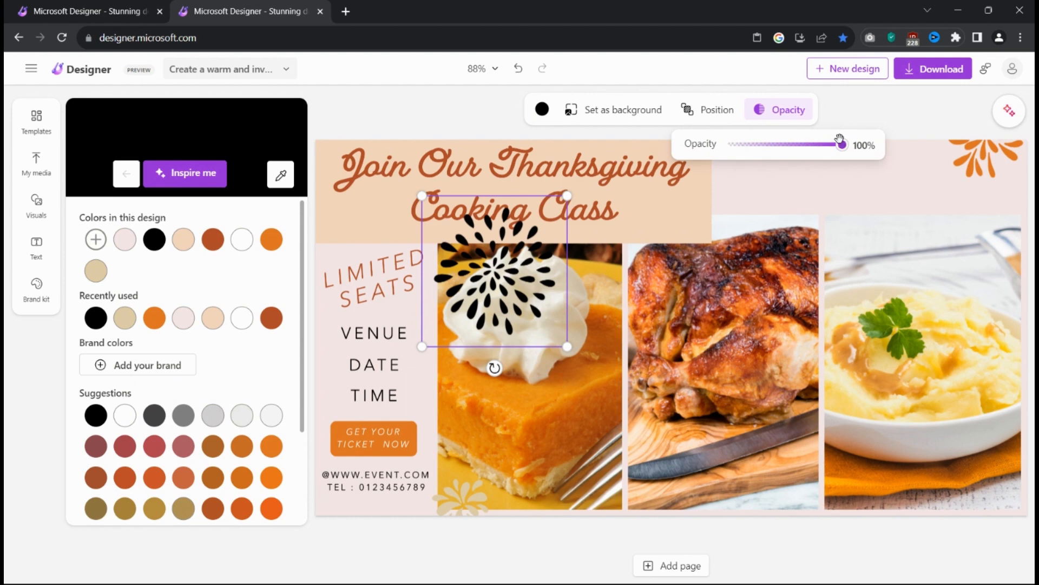
drag(840, 141, 758, 145)
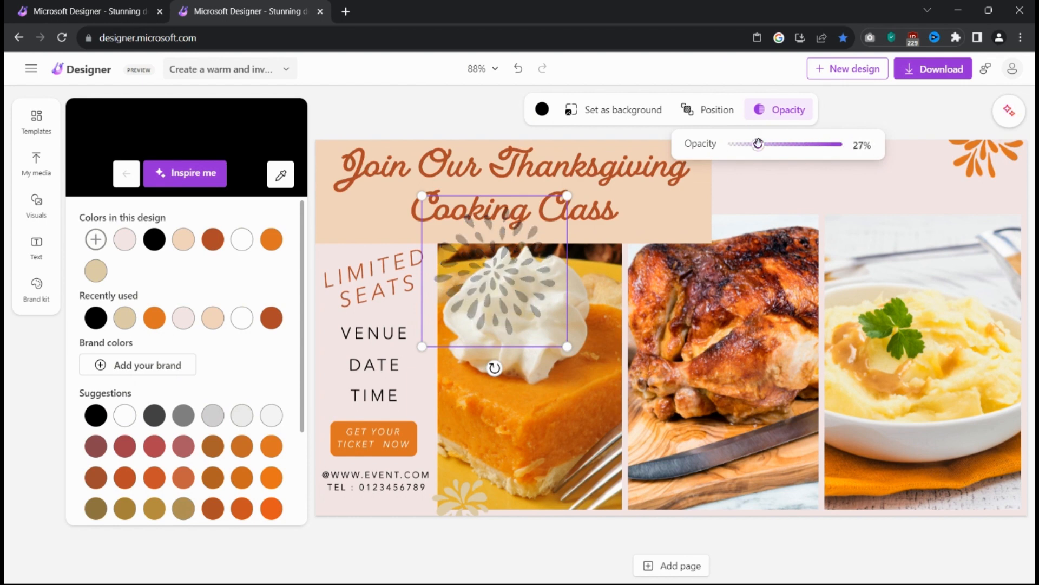
drag(522, 282, 756, 169)
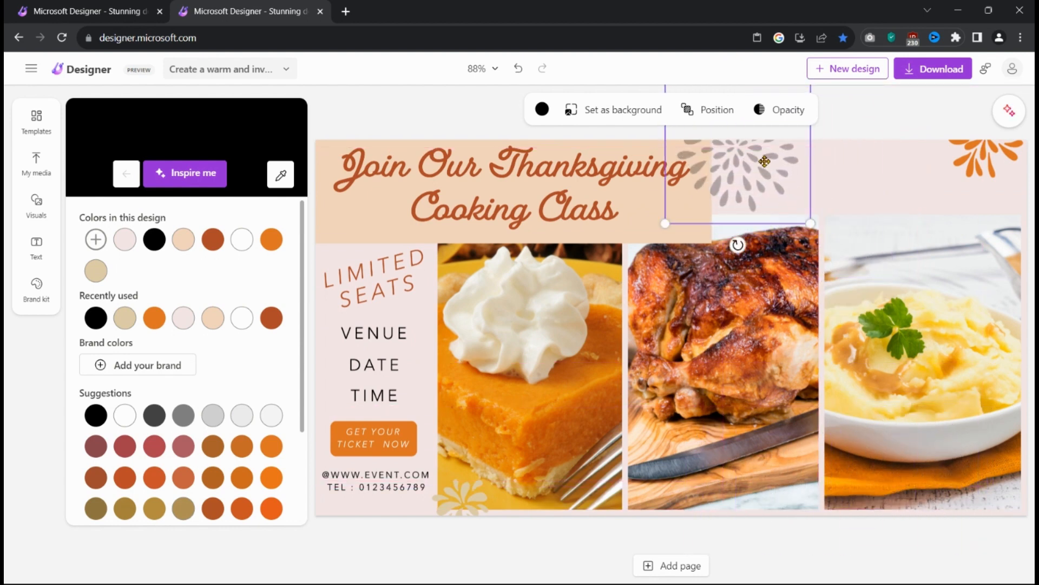
- Send the faded burst backward in the layer order until it sits behind the title panel
click(709, 109)
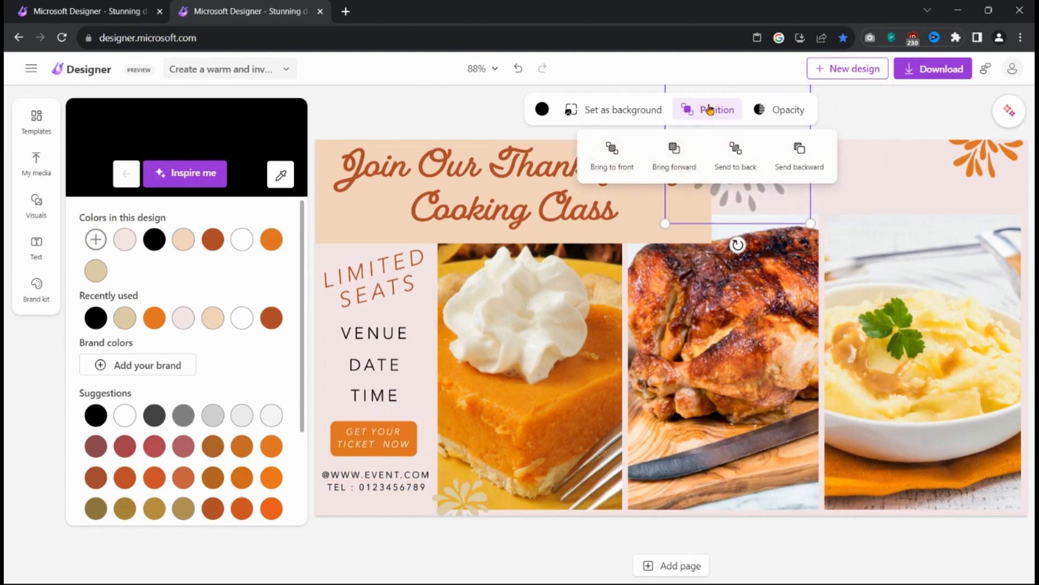
click(802, 160)
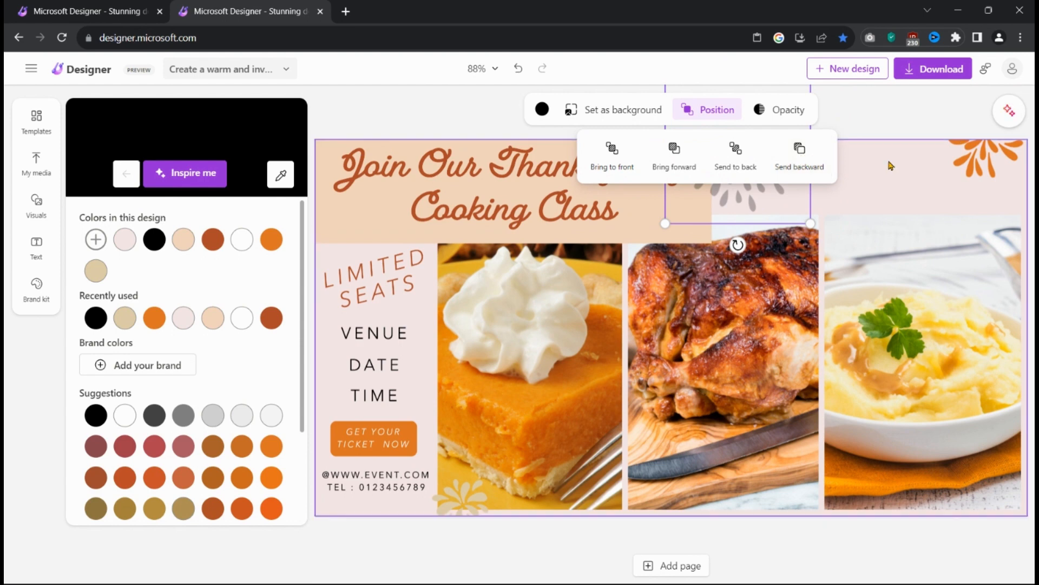
click(891, 165)
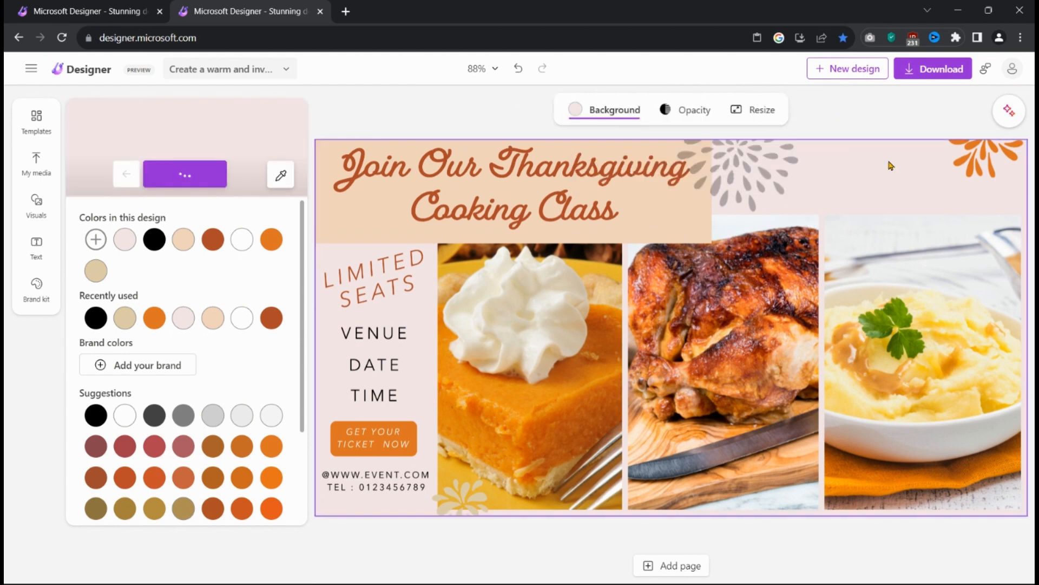
click(744, 181)
click(738, 106)
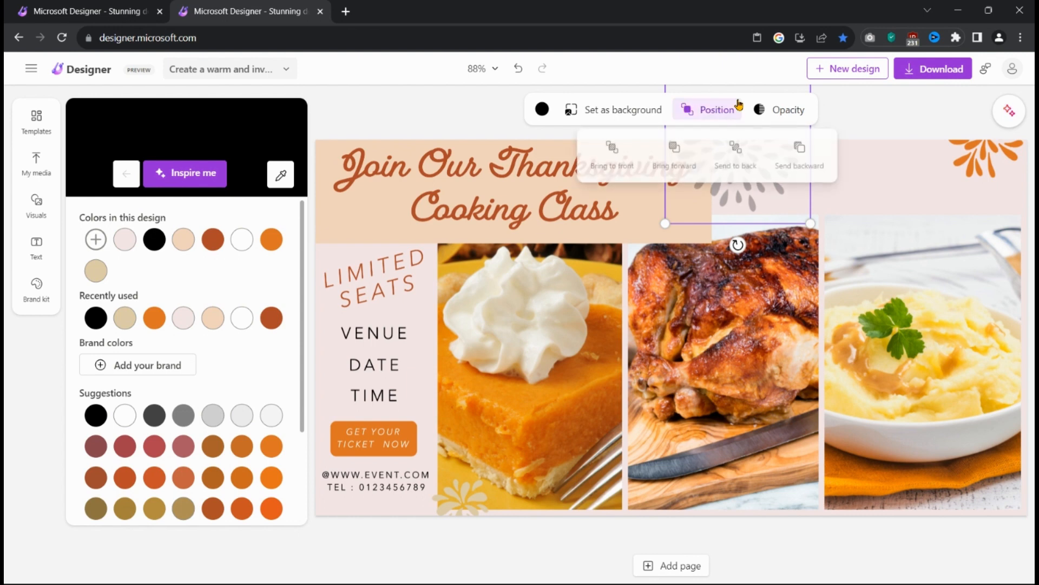
click(853, 158)
click(772, 210)
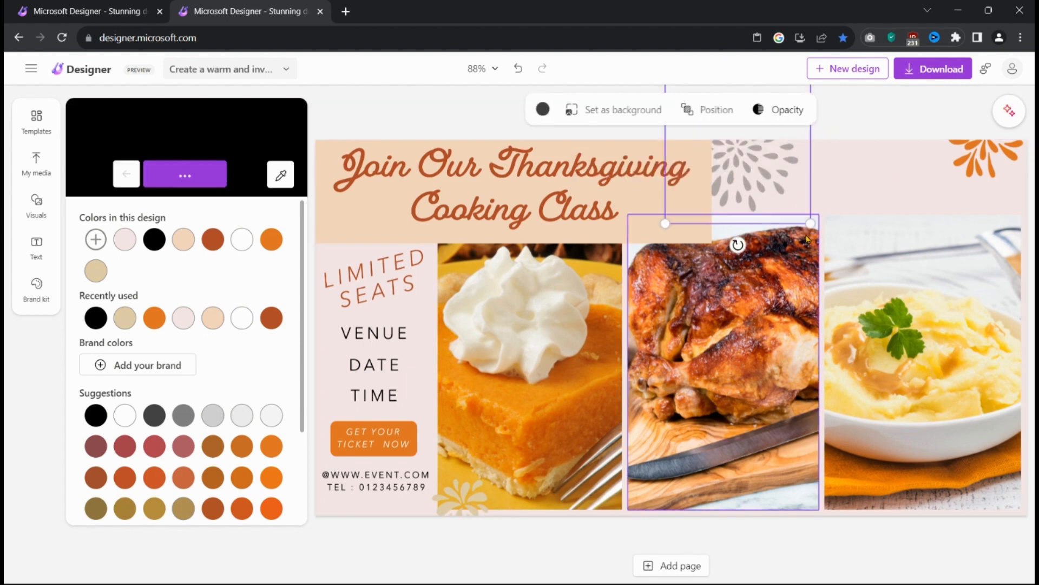
- Shrink the faded burst, place it across the title panel's right edge and bring it to the front
drag(811, 224, 723, 194)
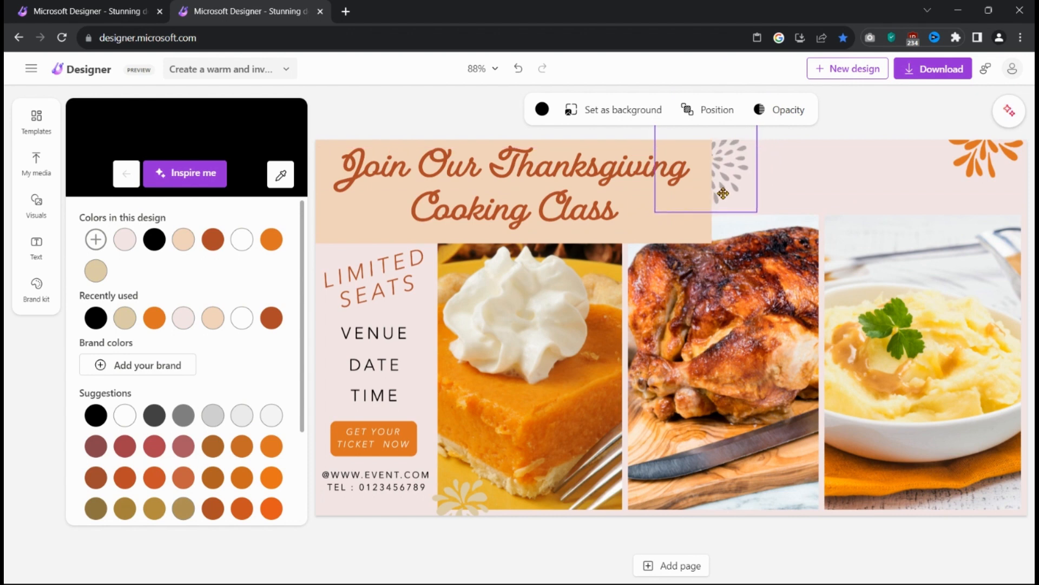
click(710, 110)
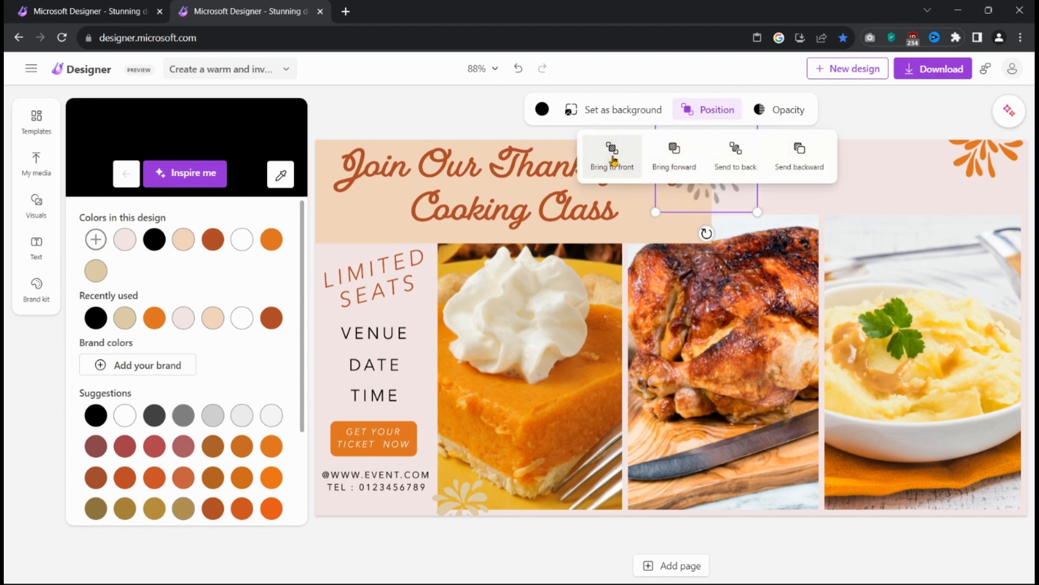
click(833, 191)
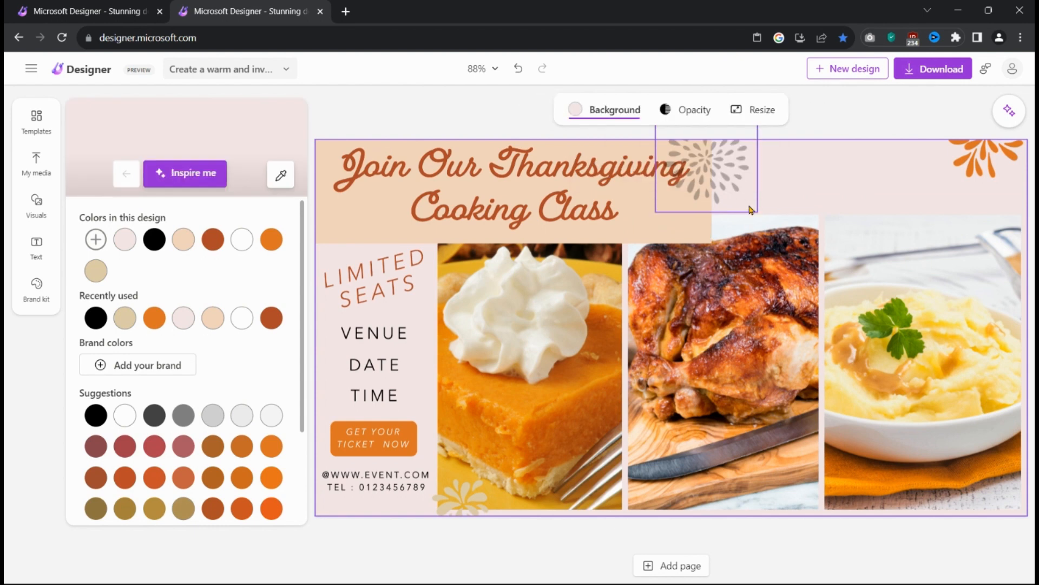
- Try the faded burst at a smaller size beside the title's last word, and delete it
click(733, 188)
drag(758, 212, 737, 189)
right_click(737, 171)
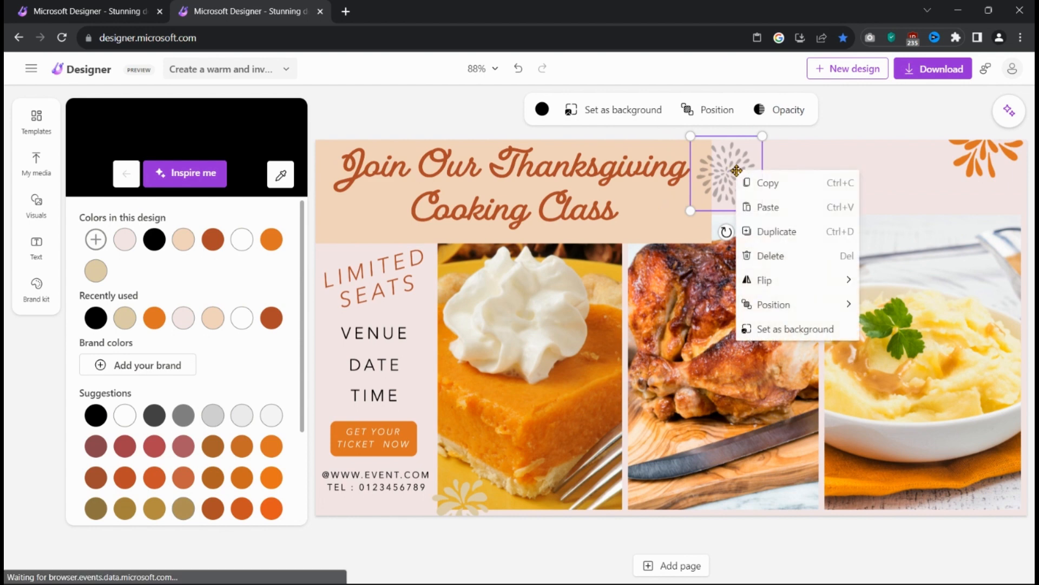
key(Delete)
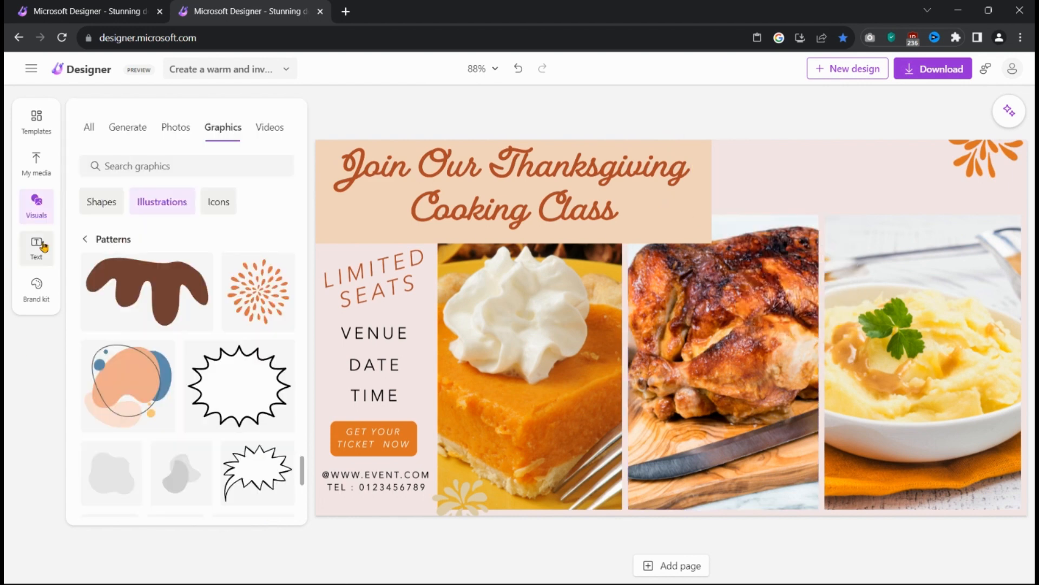
- Search the graphics for "fireworks" and add the orange firework with stars to the flyer
click(186, 165)
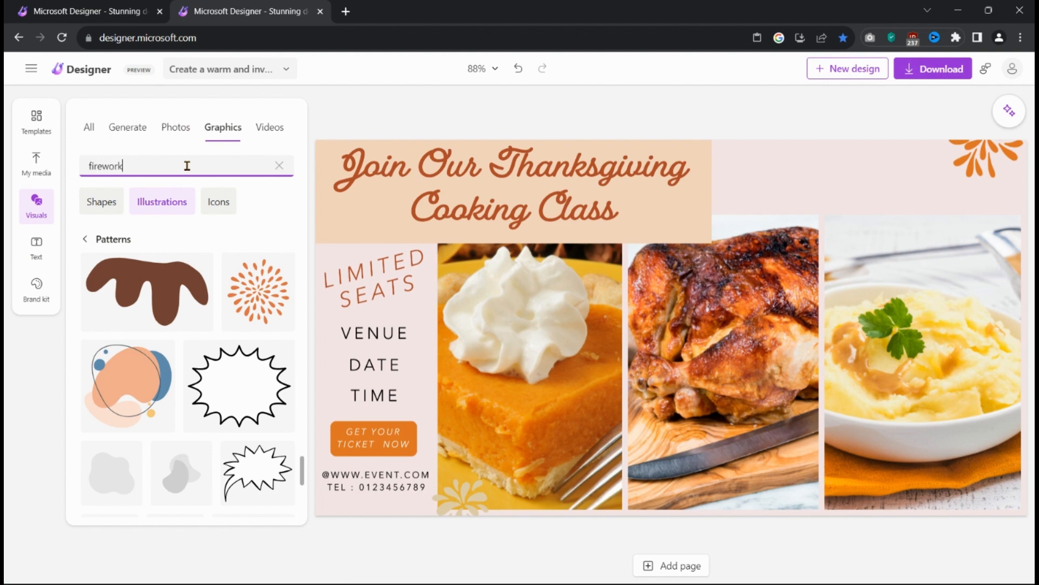
text(fireworks)
key(Return)
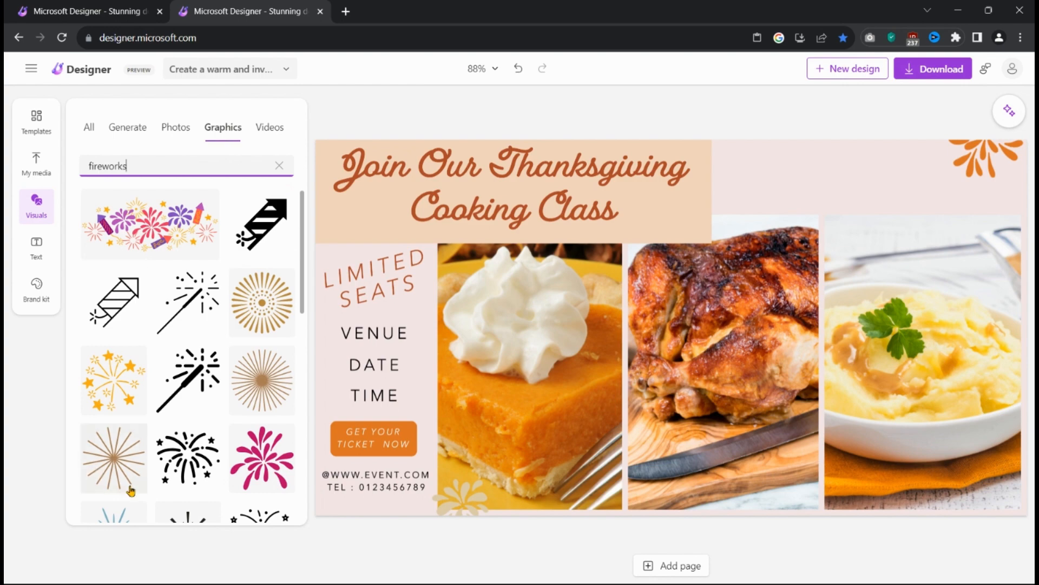
scroll(221, 426, down, 1)
scroll(190, 433, down, 1)
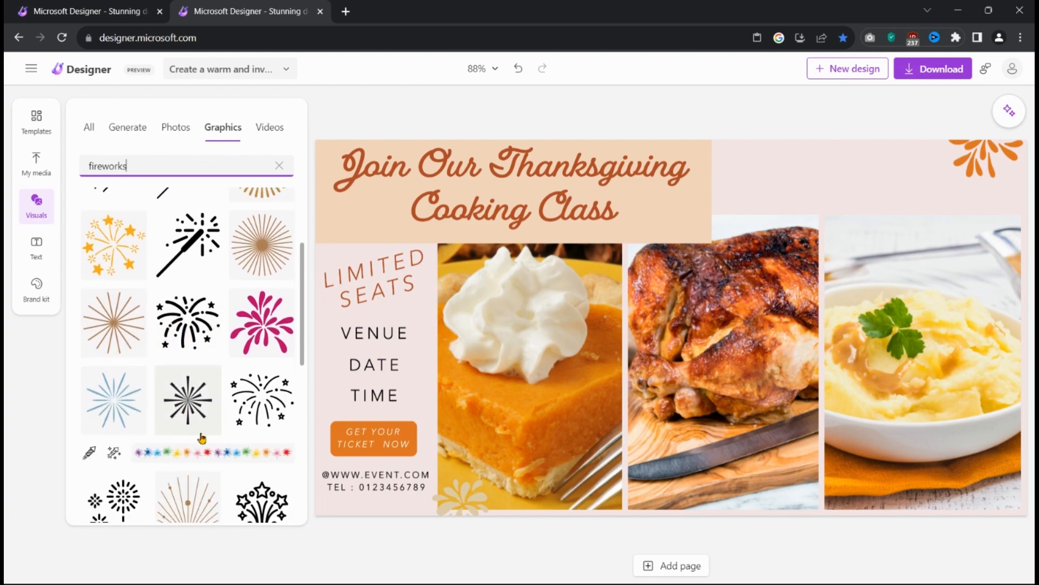
scroll(202, 439, up, 2)
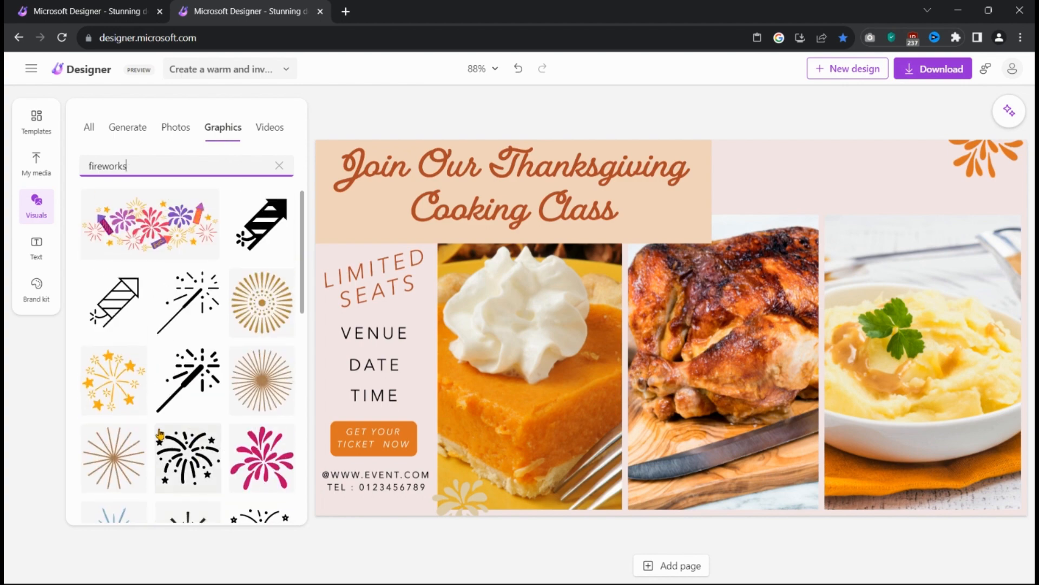
click(99, 401)
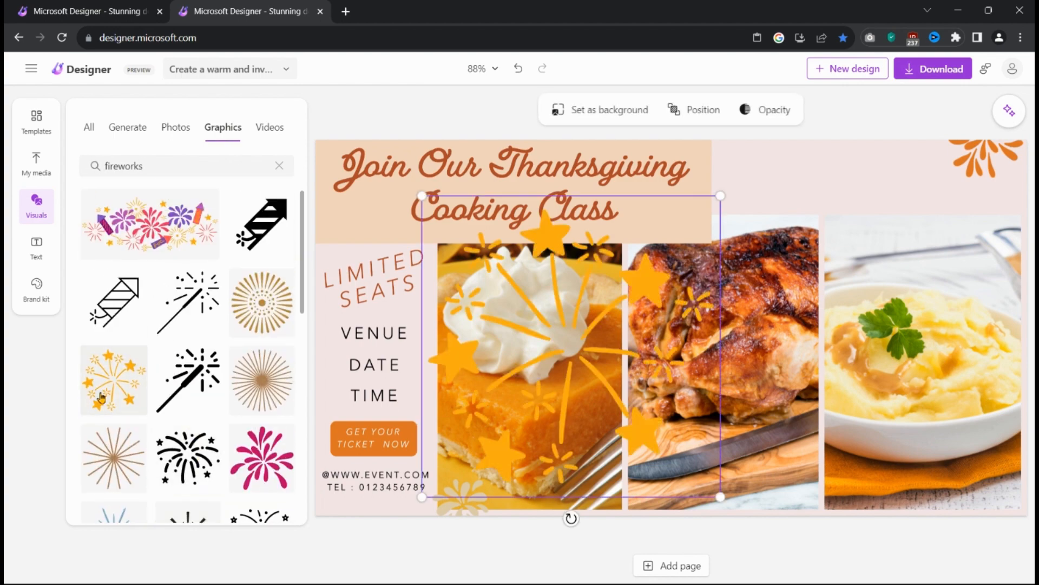
- Set the star firework's opacity to 38%, shrink it and place it beside the title panel above the turkey photo
click(783, 109)
drag(838, 140, 771, 144)
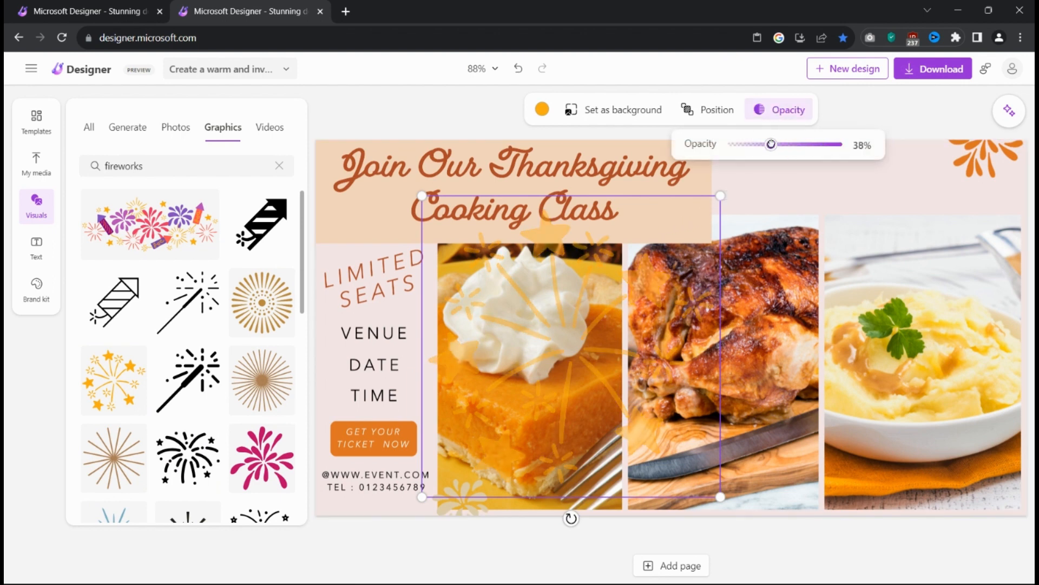
drag(720, 195, 469, 450)
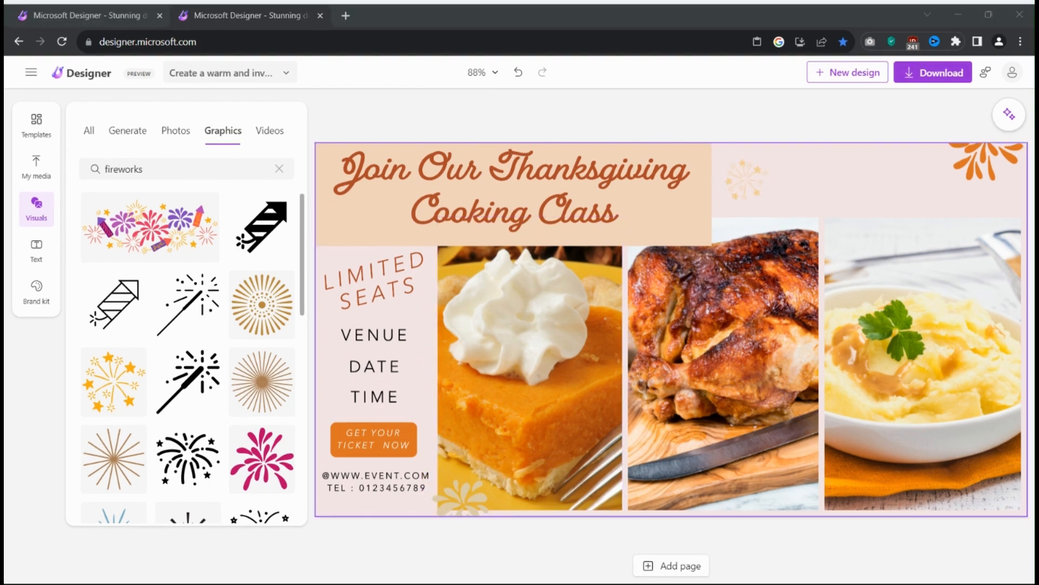
- Set the small star firework's opacity to 81%
click(744, 188)
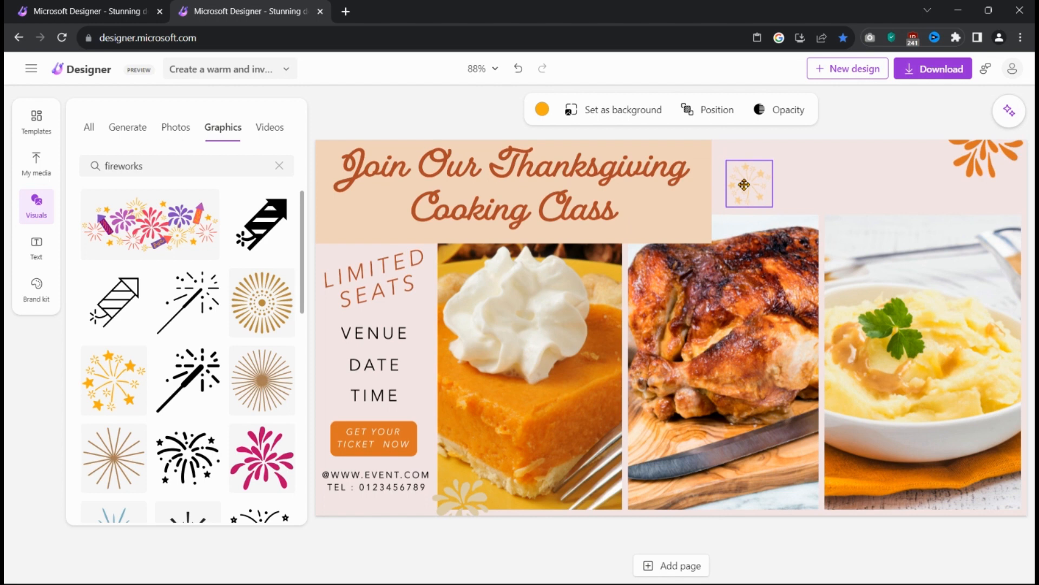
click(744, 185)
click(766, 111)
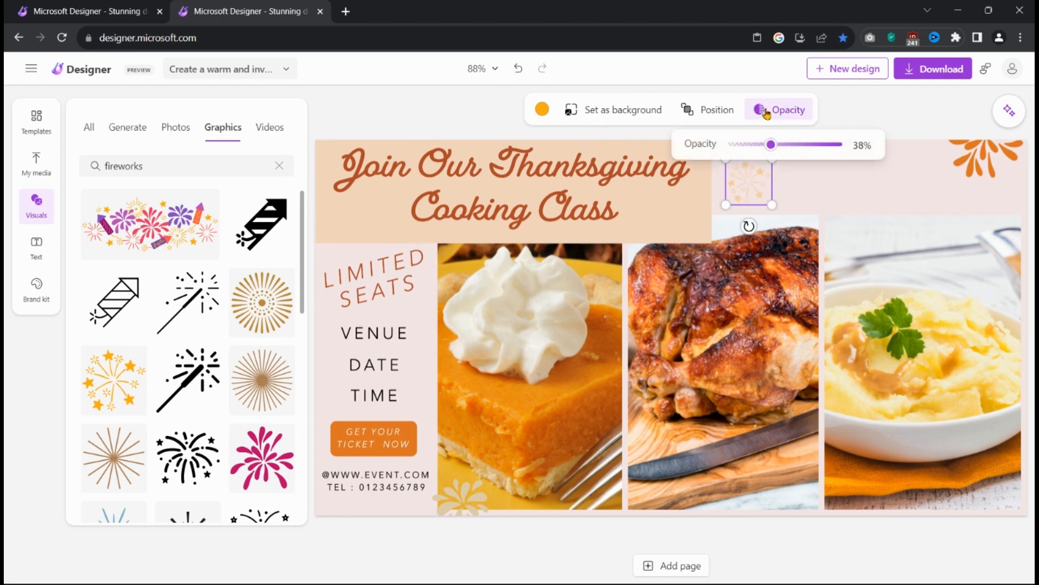
drag(770, 145, 821, 144)
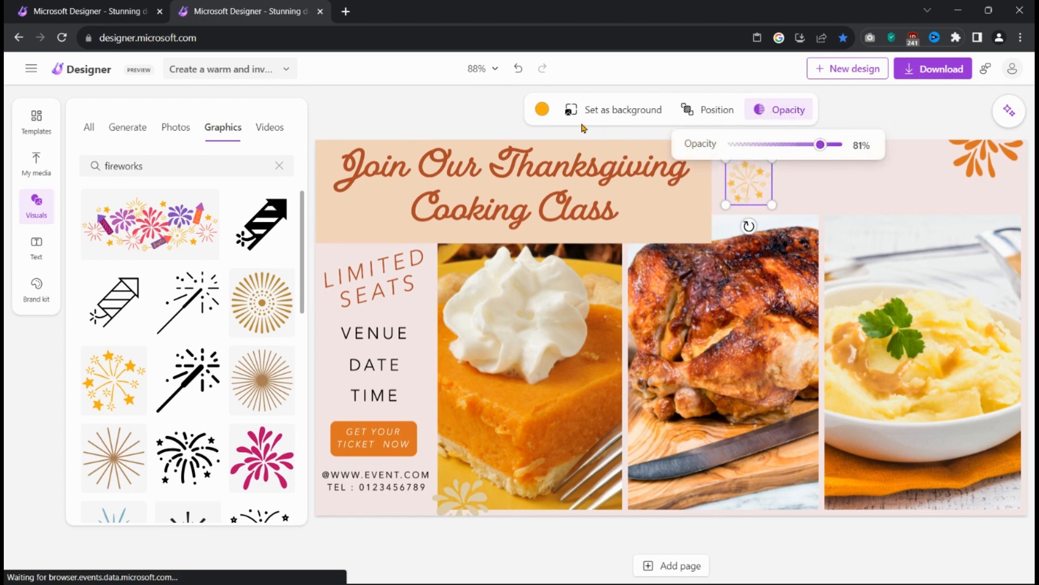
- Recolor the star firework brown, enlarge it slightly and move it over the title panel's upper right corner
click(541, 109)
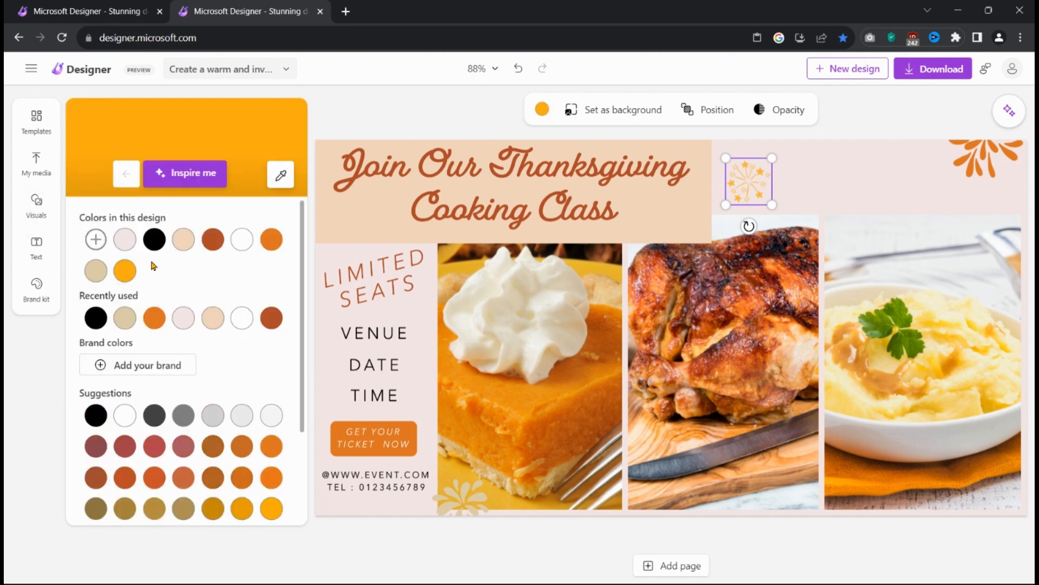
click(208, 244)
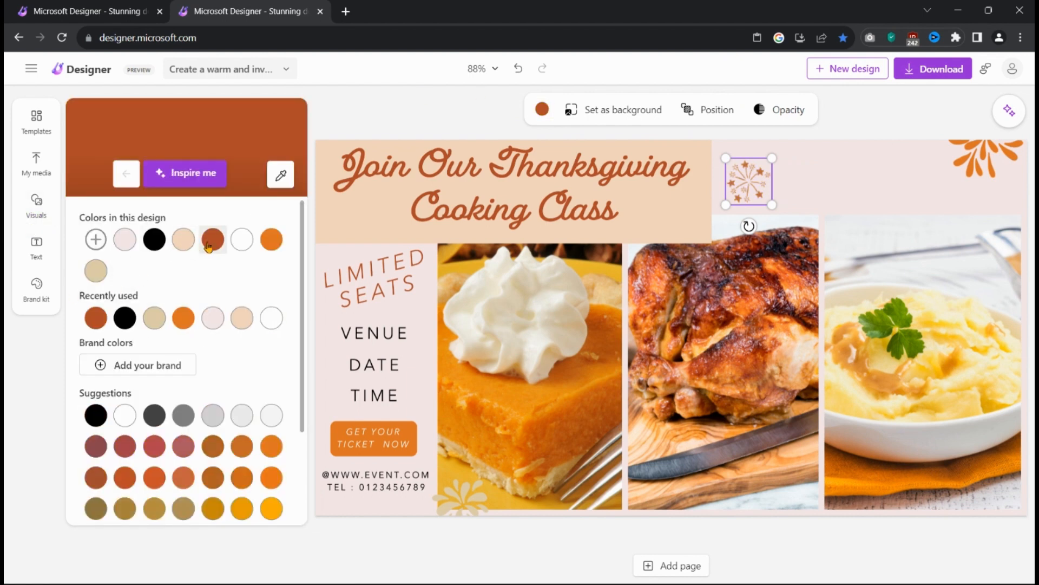
scroll(210, 397, down, 1)
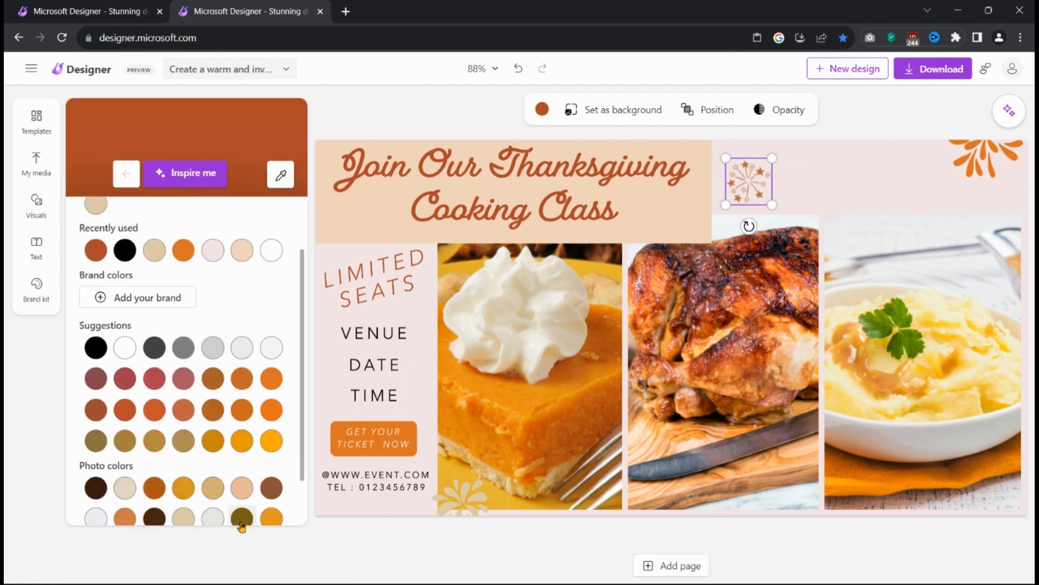
click(271, 440)
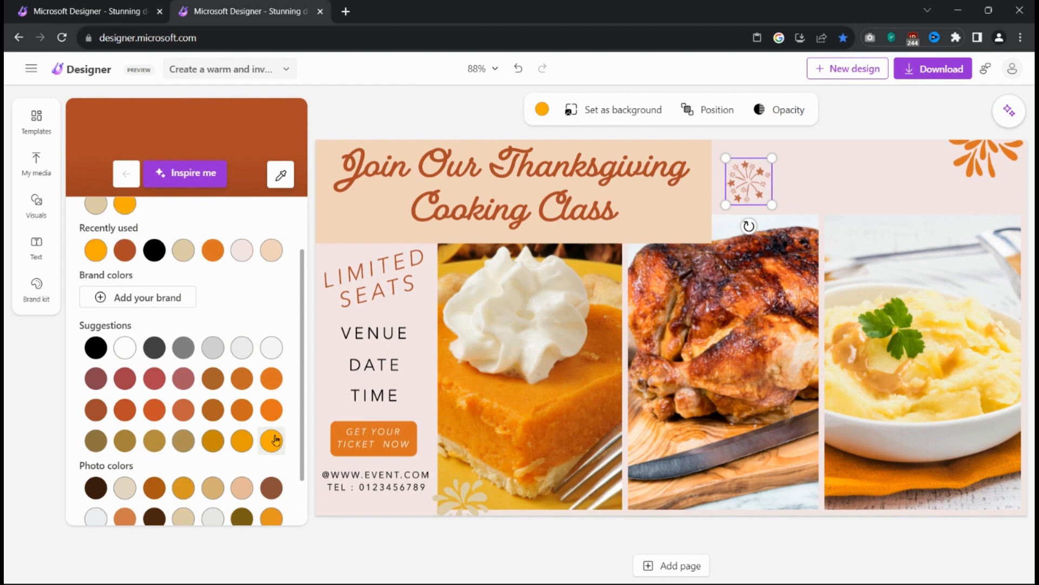
click(267, 492)
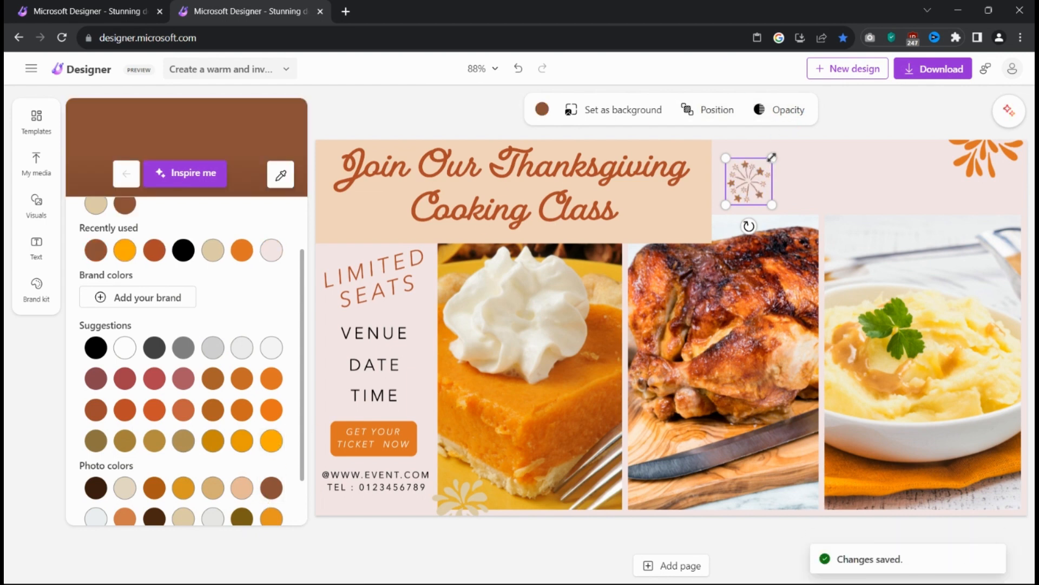
drag(753, 185, 728, 149)
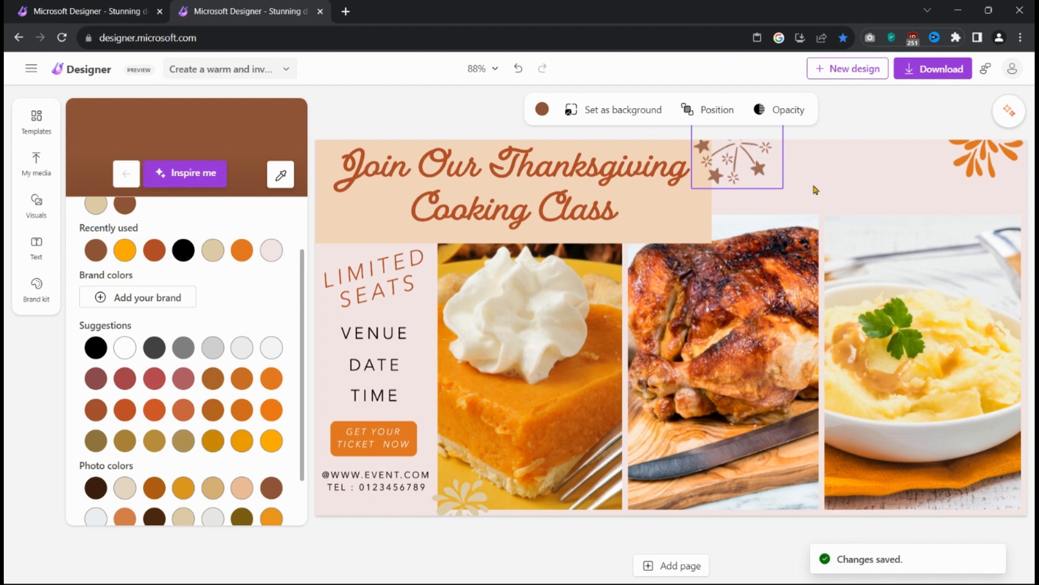
- Duplicate the beige burst on the pie photo and place the copy in the mashed potato photo's lower left corner
click(471, 511)
right_click(470, 506)
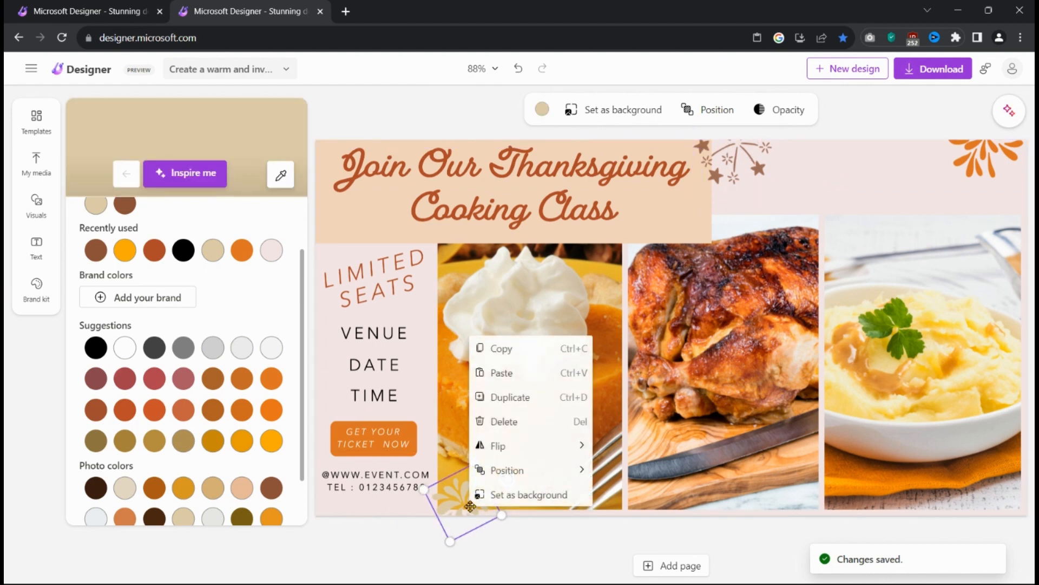
click(538, 403)
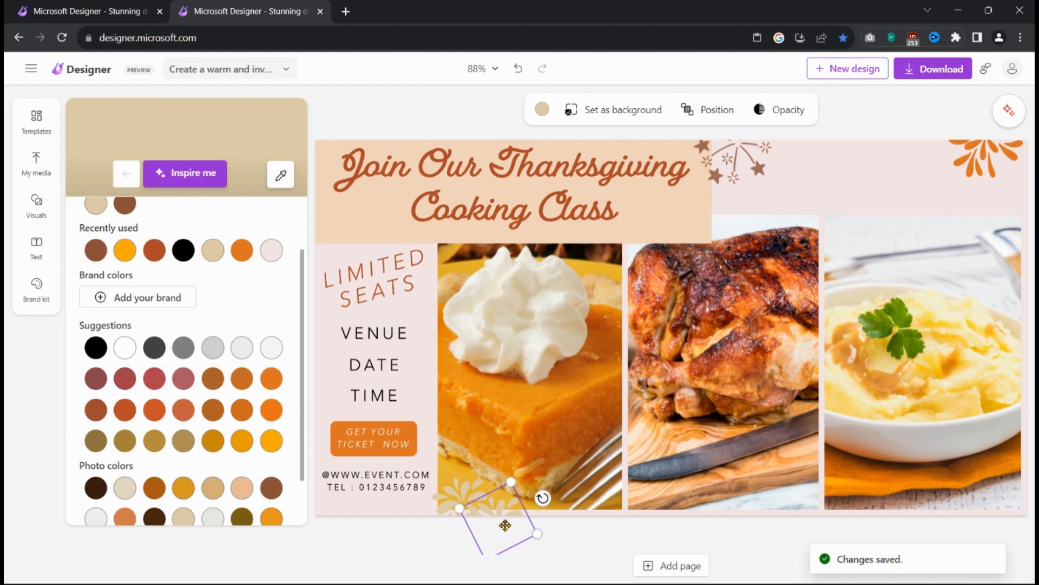
drag(502, 523, 856, 478)
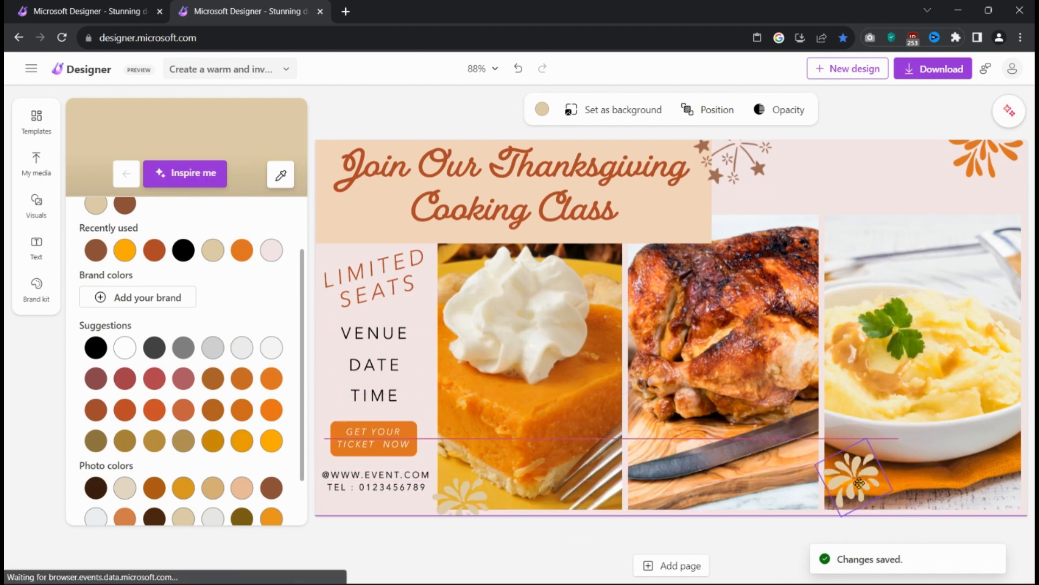
- Recolor the burst on the mashed potato photo off-white, using the lightest grey suggestion
click(538, 110)
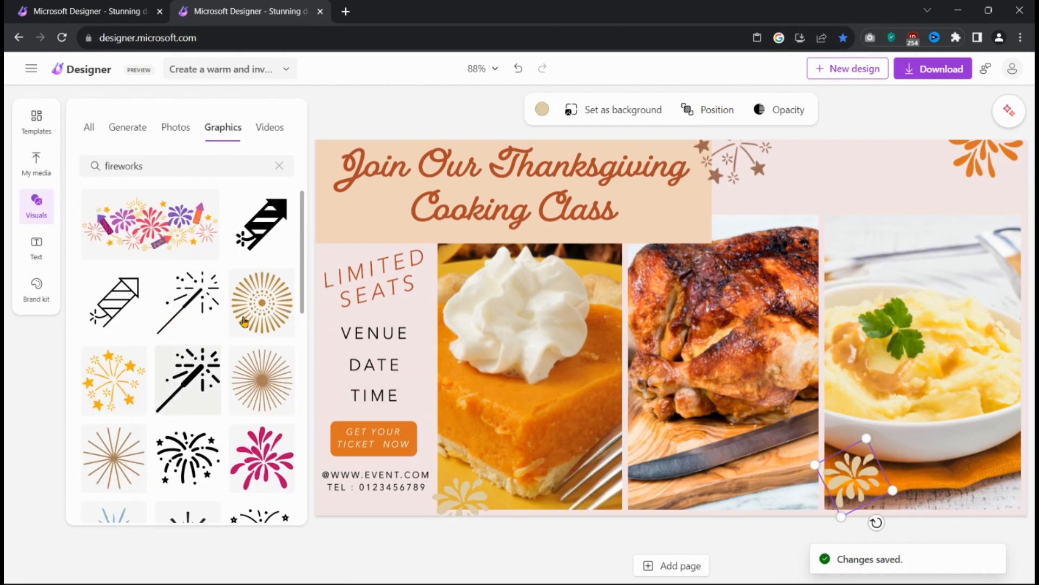
click(542, 110)
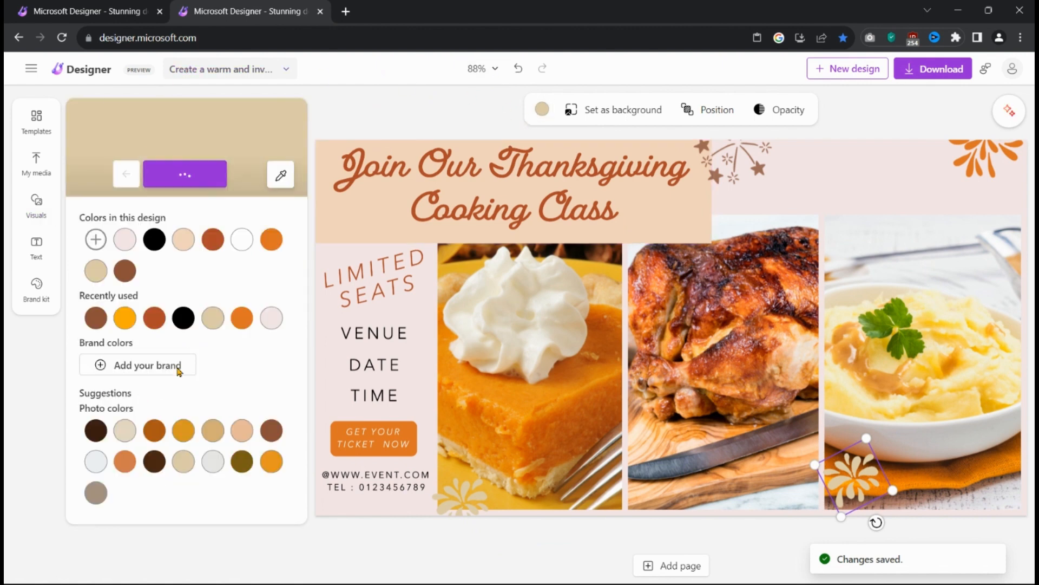
click(154, 319)
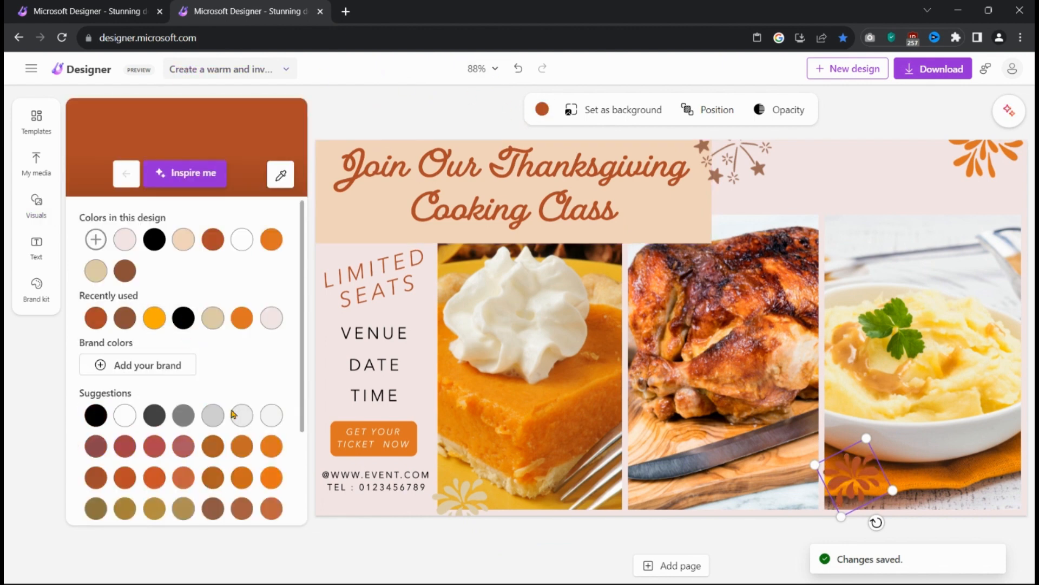
click(271, 415)
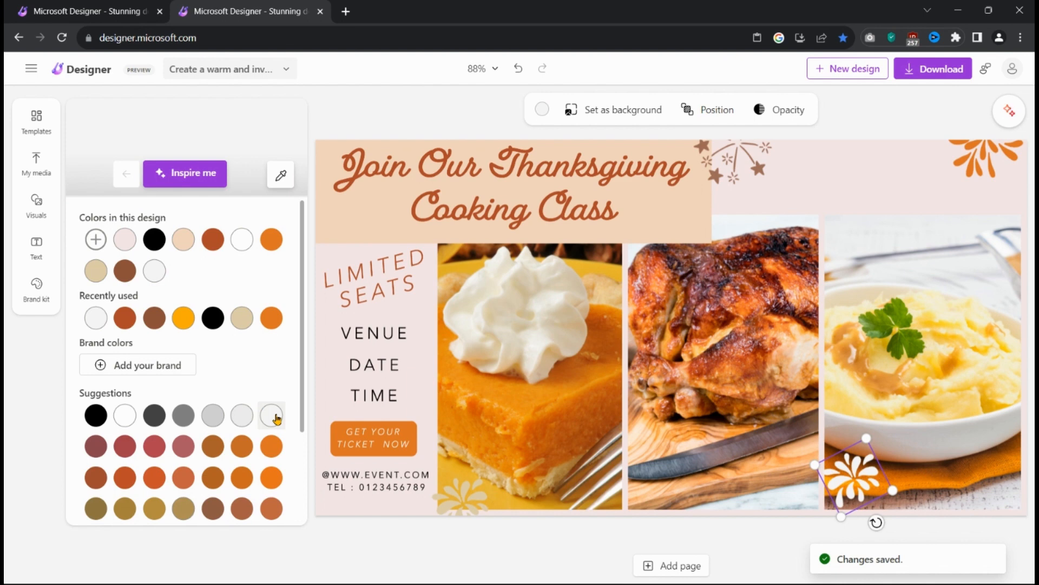
- Duplicate the off-white burst, place the copy at the title panel's lower left corner and recolor it tan
right_click(846, 476)
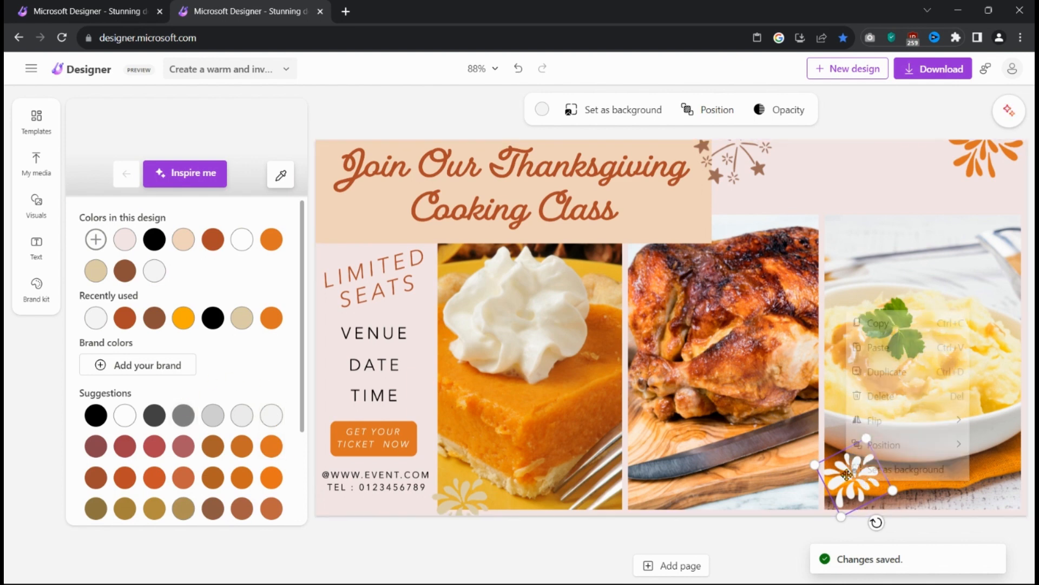
click(859, 364)
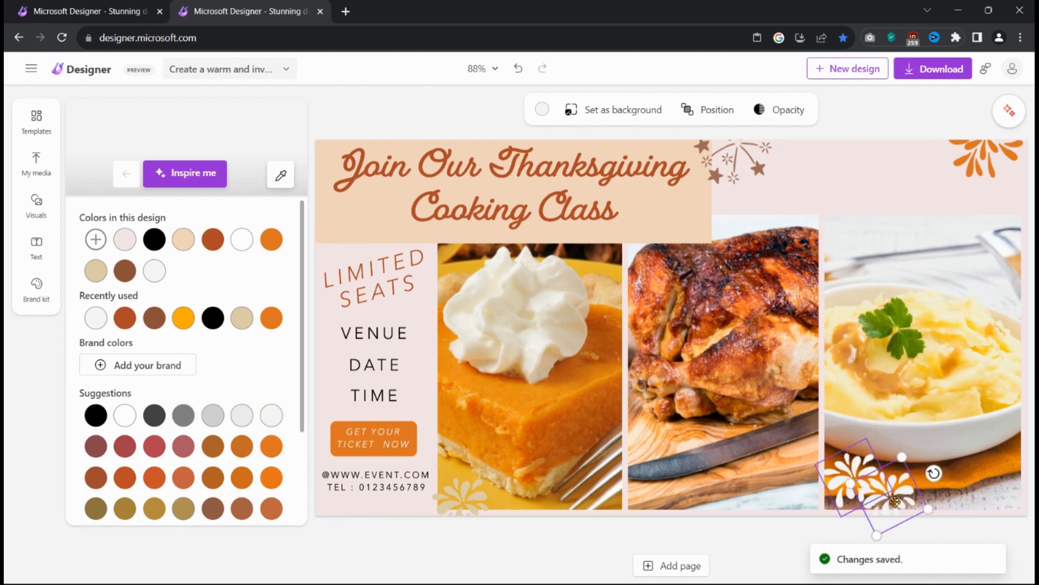
drag(866, 481, 355, 233)
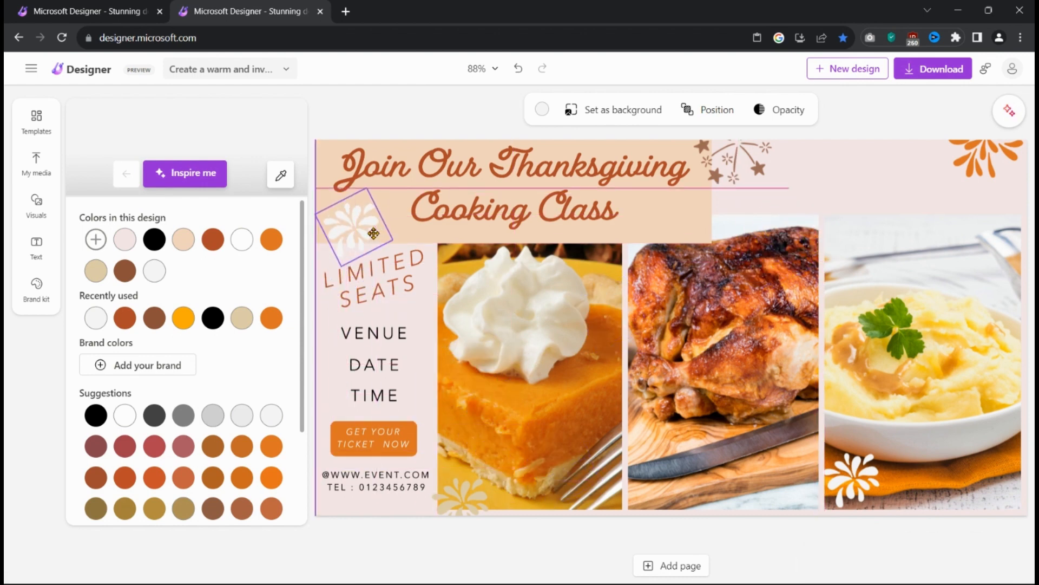
scroll(236, 380, down, 3)
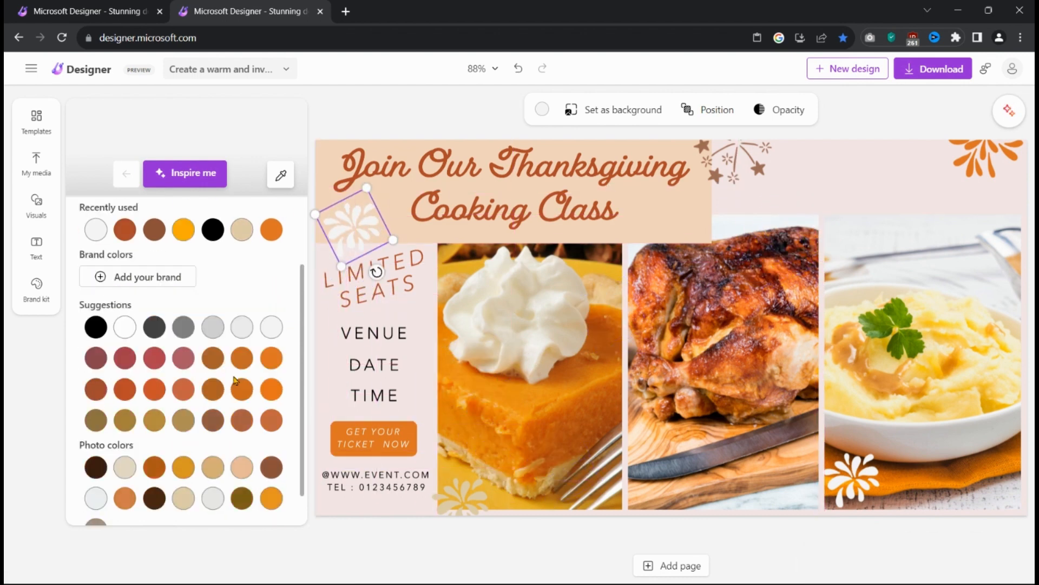
click(211, 431)
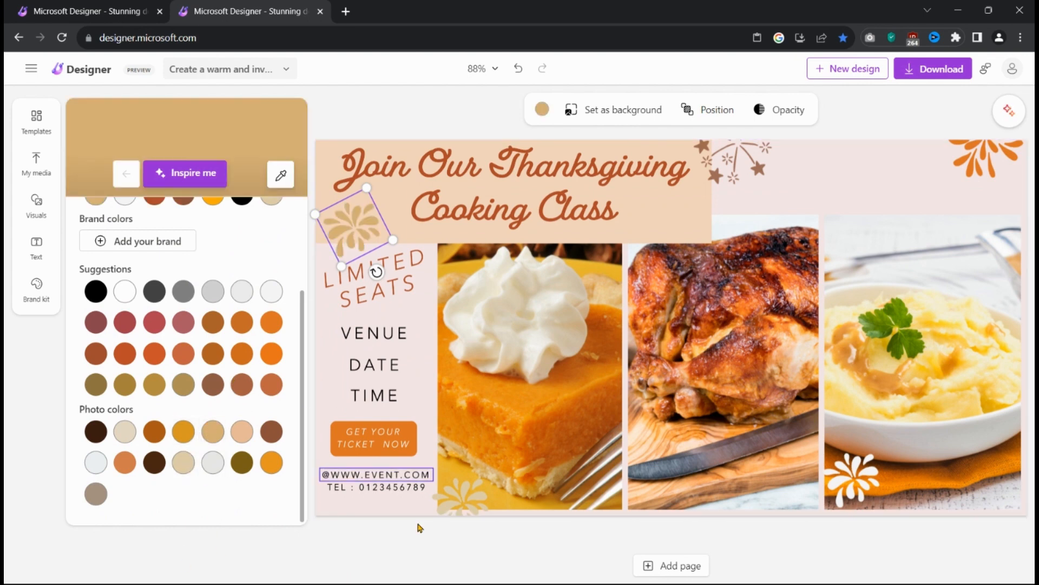
- Recolor the burst in the pie photo's lower left corner white
click(457, 498)
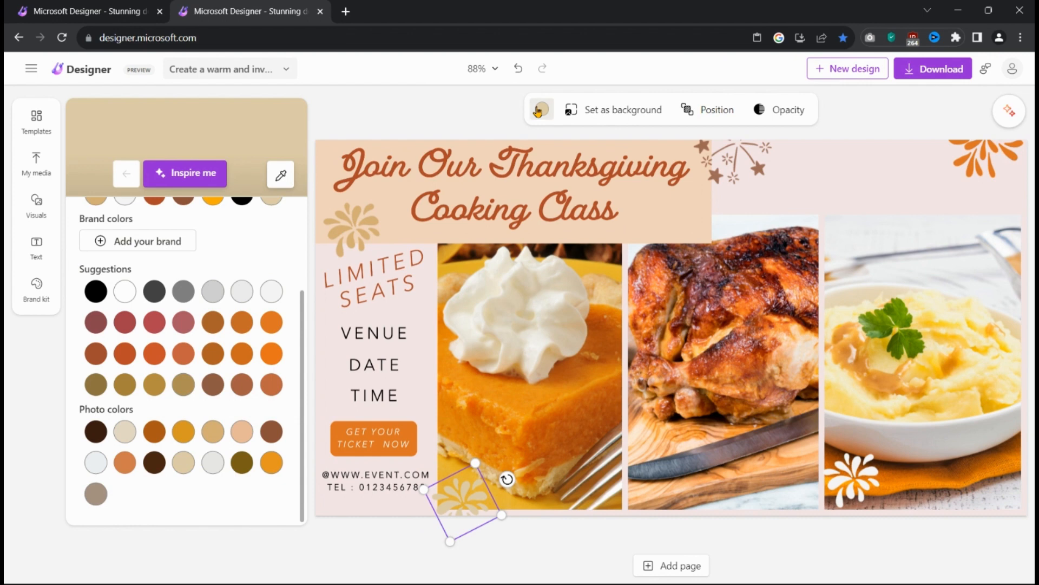
click(537, 111)
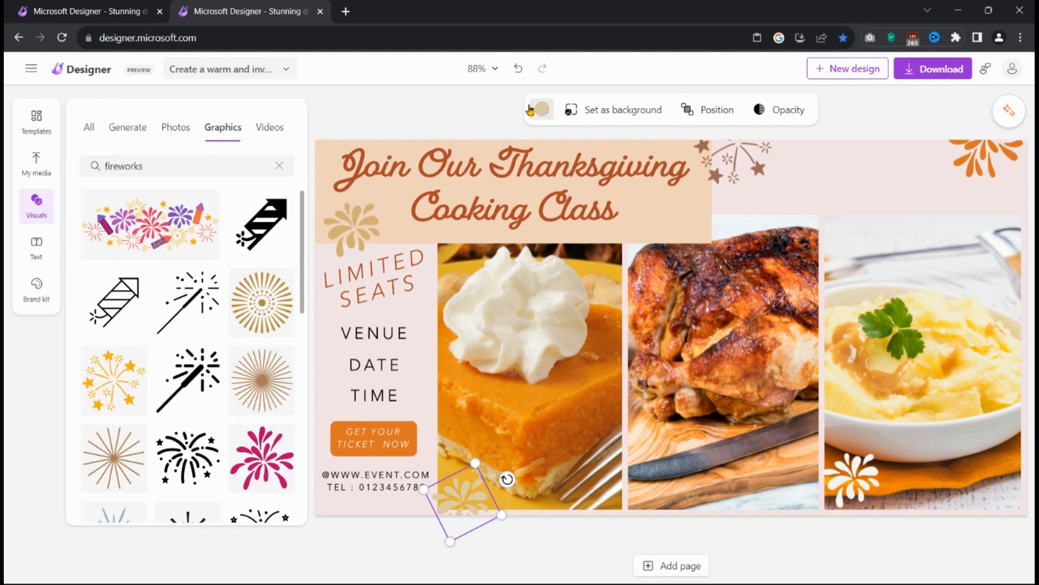
click(530, 110)
click(245, 239)
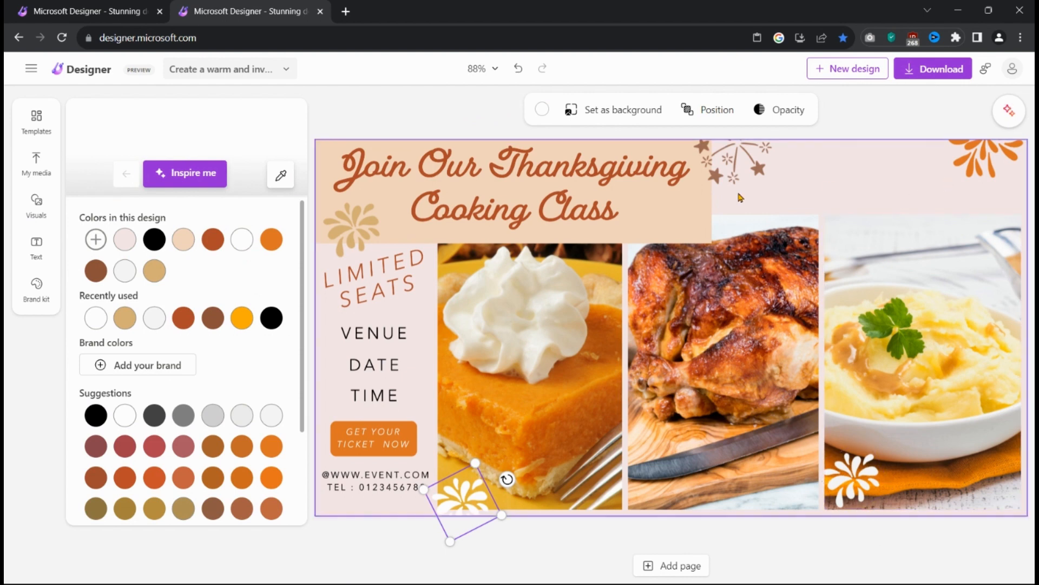
- Delete the brown star firework and place a smaller duplicate of the orange corner burst beside the title panel, above the turkey photo
right_click(734, 173)
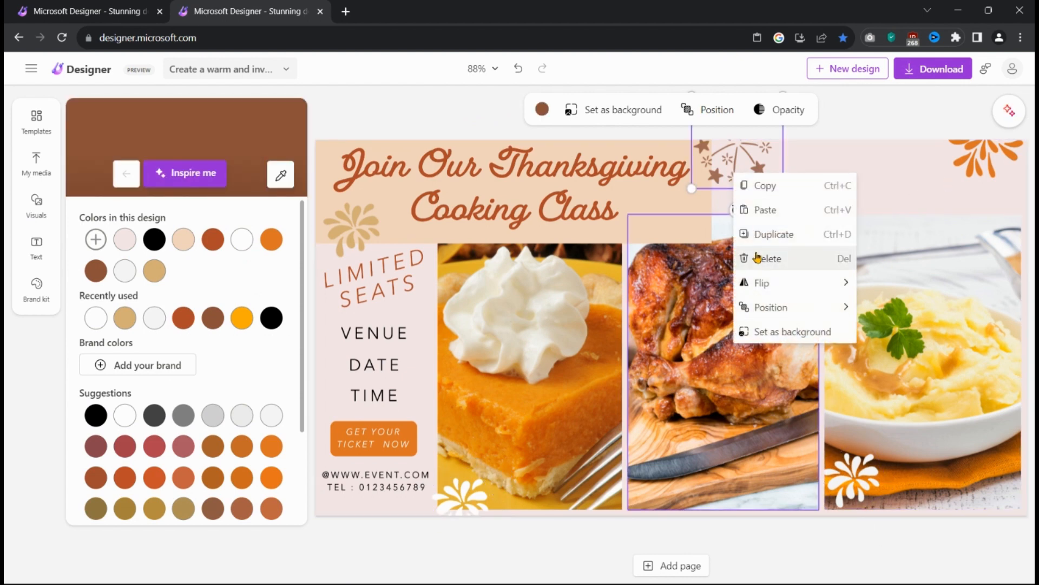
click(798, 265)
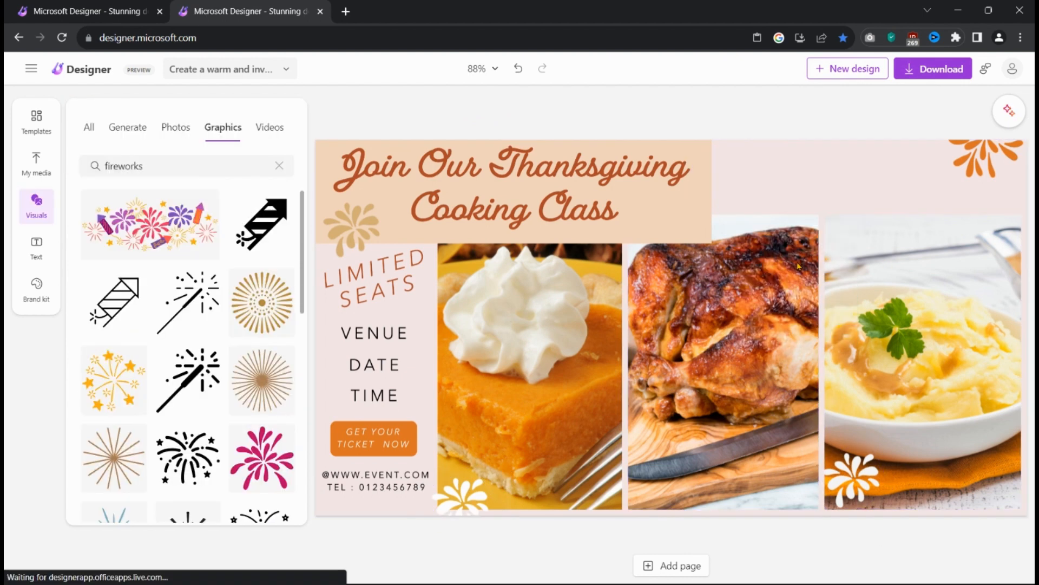
right_click(986, 157)
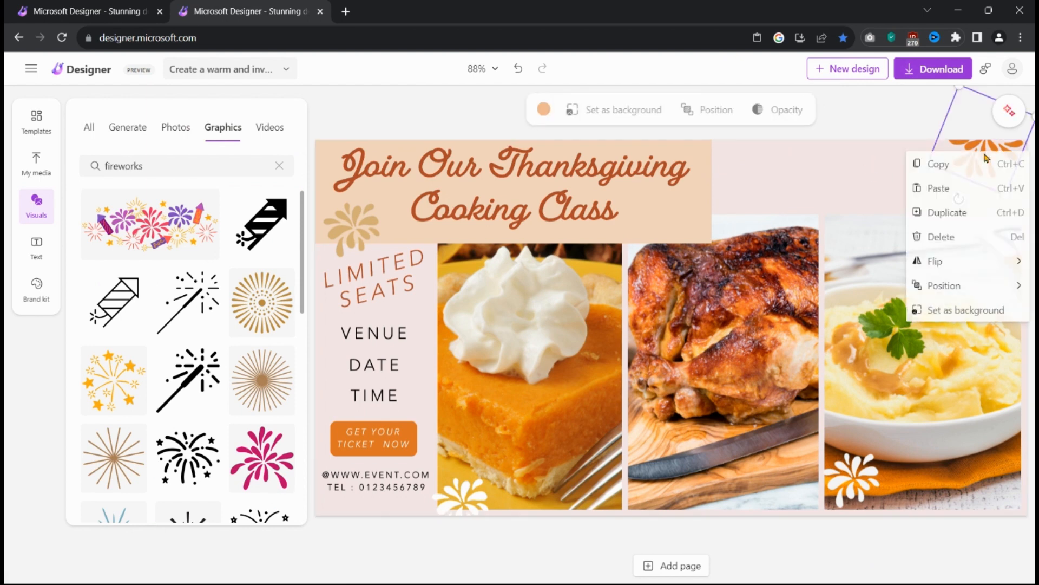
click(947, 214)
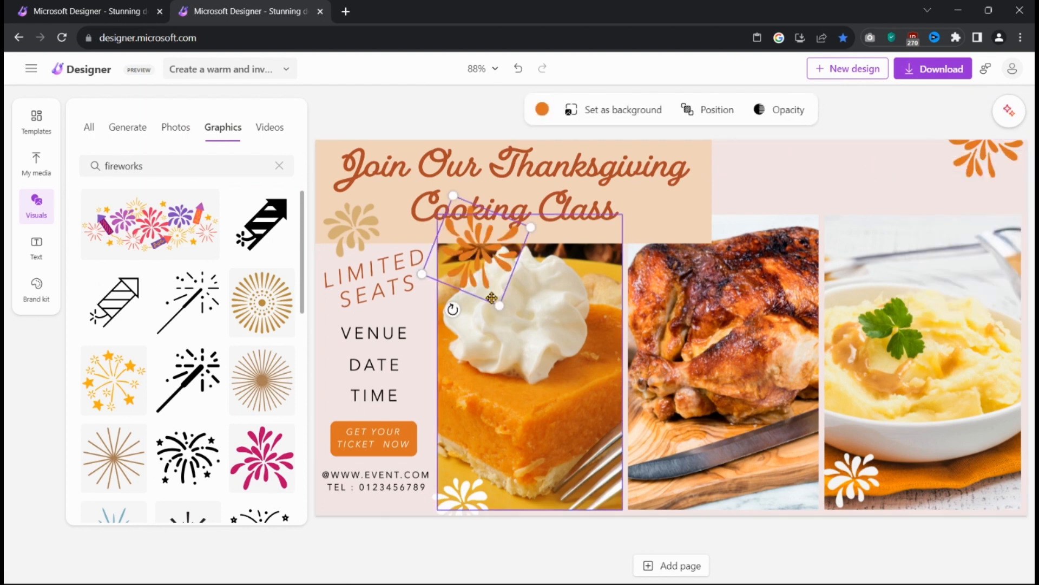
drag(484, 295, 746, 198)
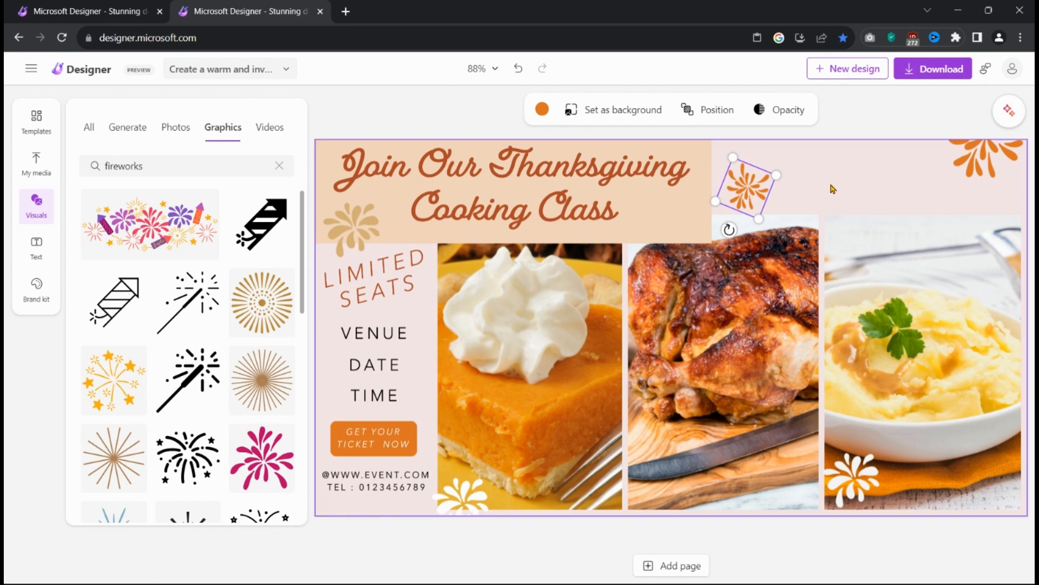
click(381, 93)
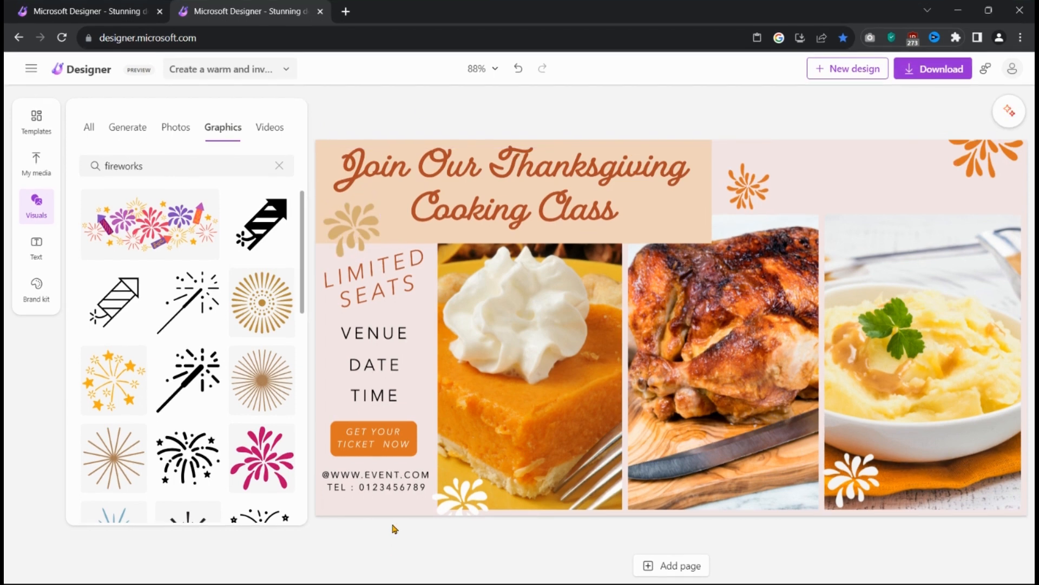
- Close the graphics library and review the file types offered for downloading the design, keeping PNG (Recommended)
click(25, 209)
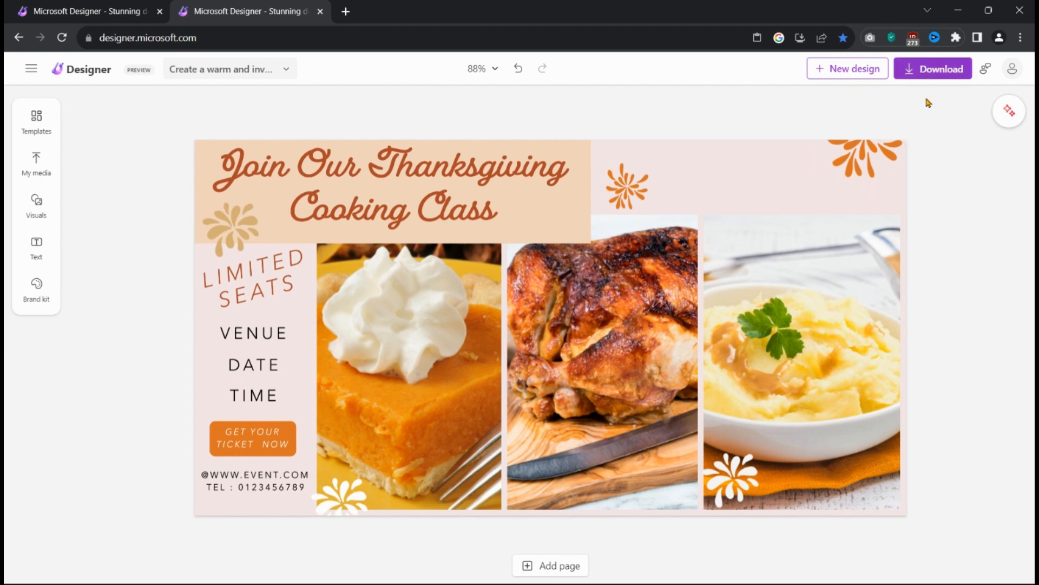
click(935, 69)
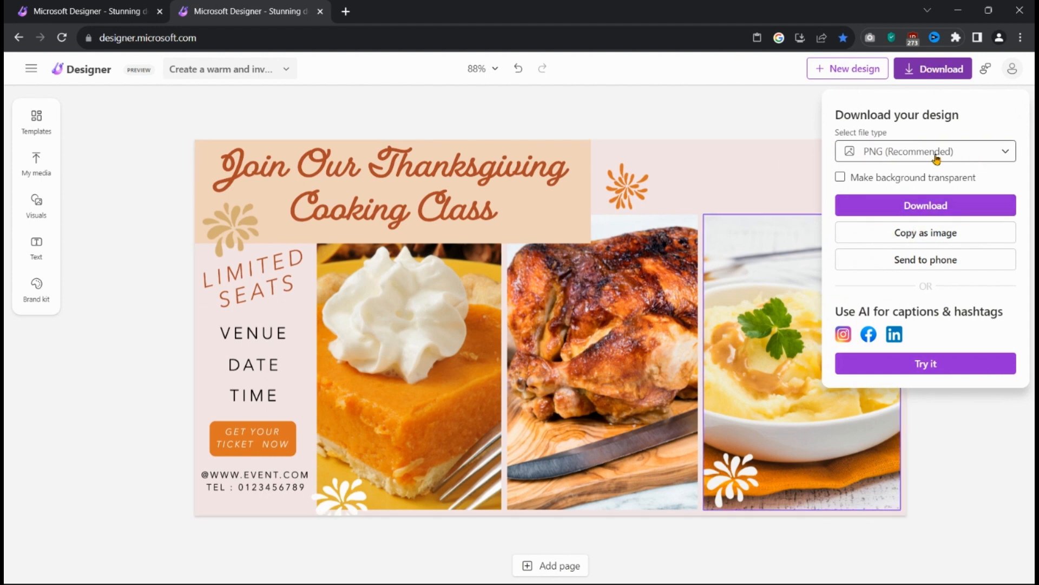
click(900, 155)
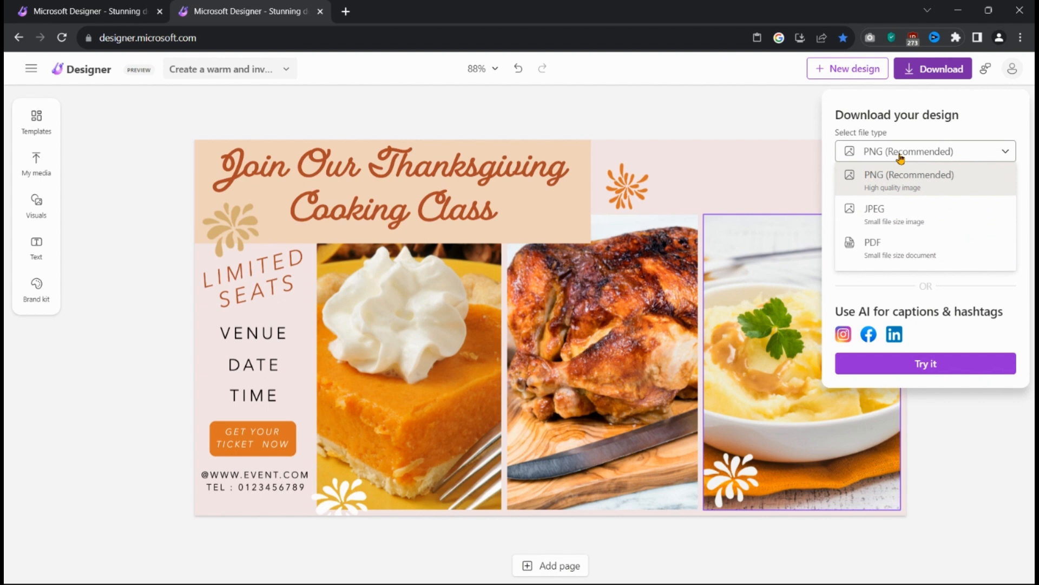
click(901, 156)
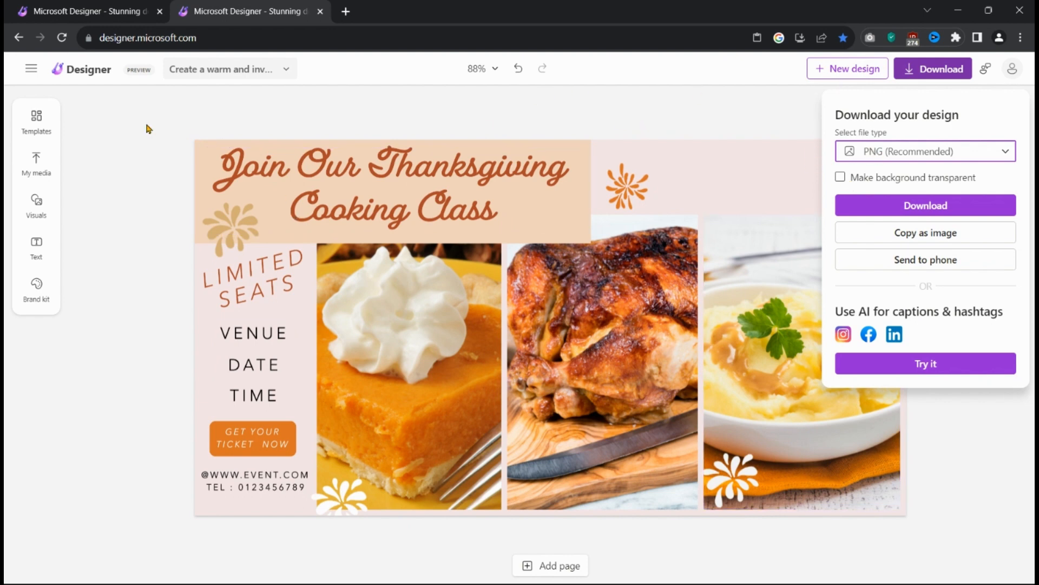
- Rename the design as "join our thanksgiving cooking class"
click(286, 69)
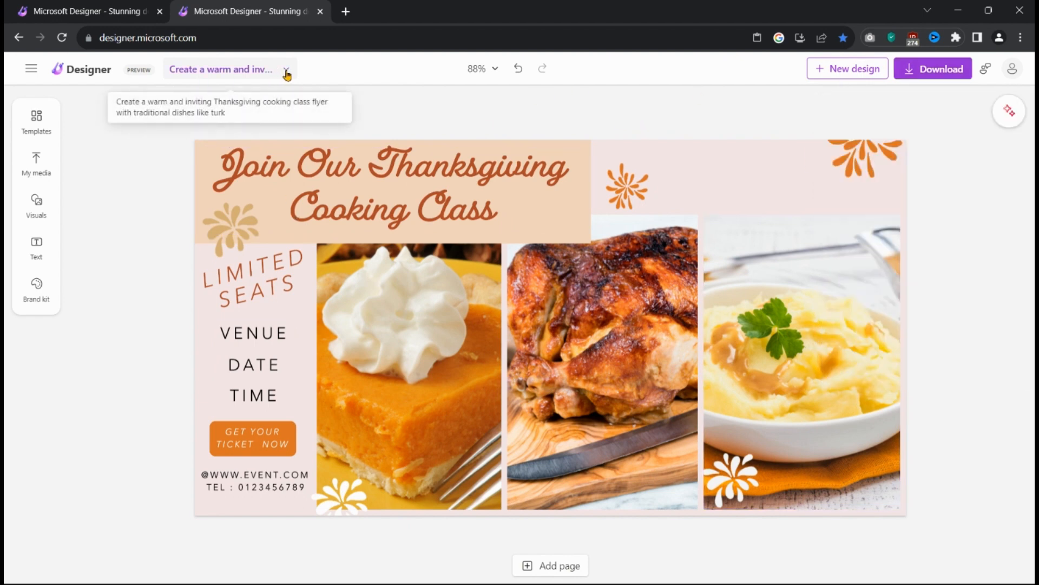
click(287, 73)
click(286, 70)
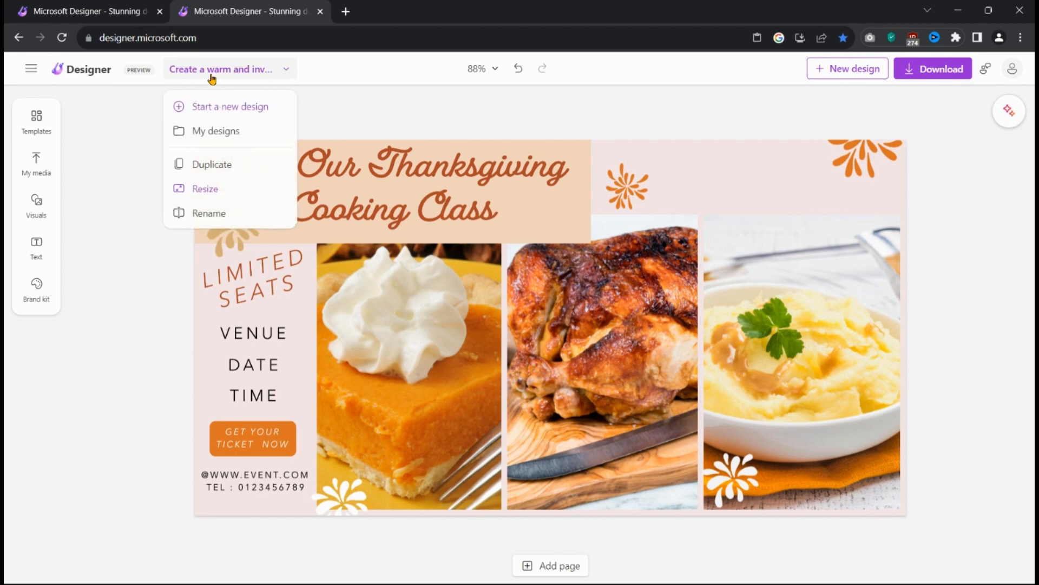
click(194, 214)
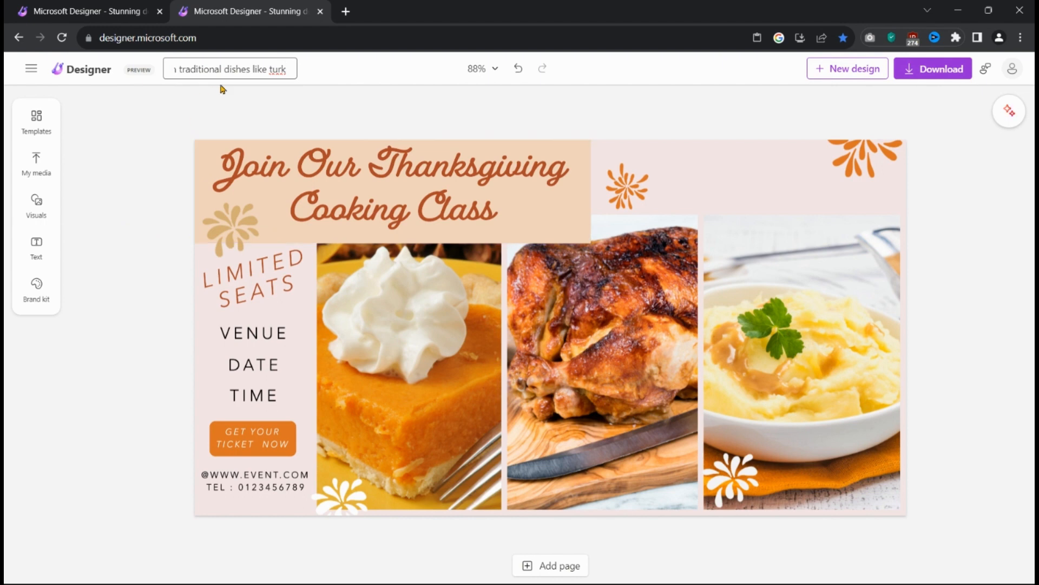
key(Left)
key(Left)
key(Left)
key(Left)
key(Left)
key(Left)
key(Left)
key(Left)
key(Left)
key(Left)
key(Left)
key(Left)
key(Left)
key(Left)
key(Left)
key(Left)
key(Left)
key(Left)
key(Left)
key(Left)
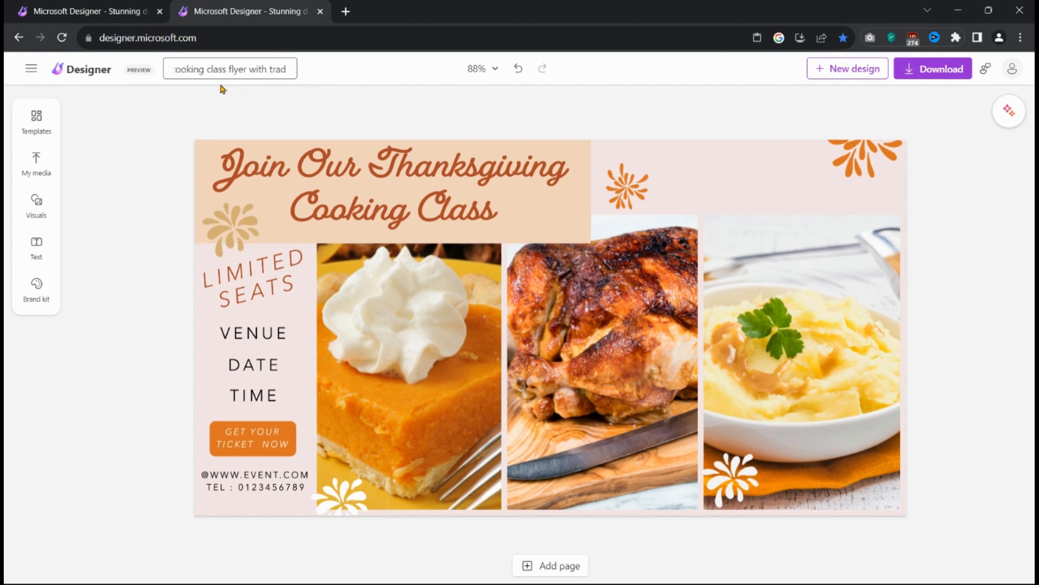
key(BackSpace)
key(BackSpace)
key(BackSpace)
key(BackSpace)
key(BackSpace)
key(BackSpace)
key(BackSpace)
key(BackSpace)
key(BackSpace)
key(BackSpace)
key(BackSpace)
key(BackSpace)
key(BackSpace)
key(BackSpace)
key(BackSpace)
key(BackSpace)
key(BackSpace)
key(BackSpace)
key(BackSpace)
key(BackSpace)
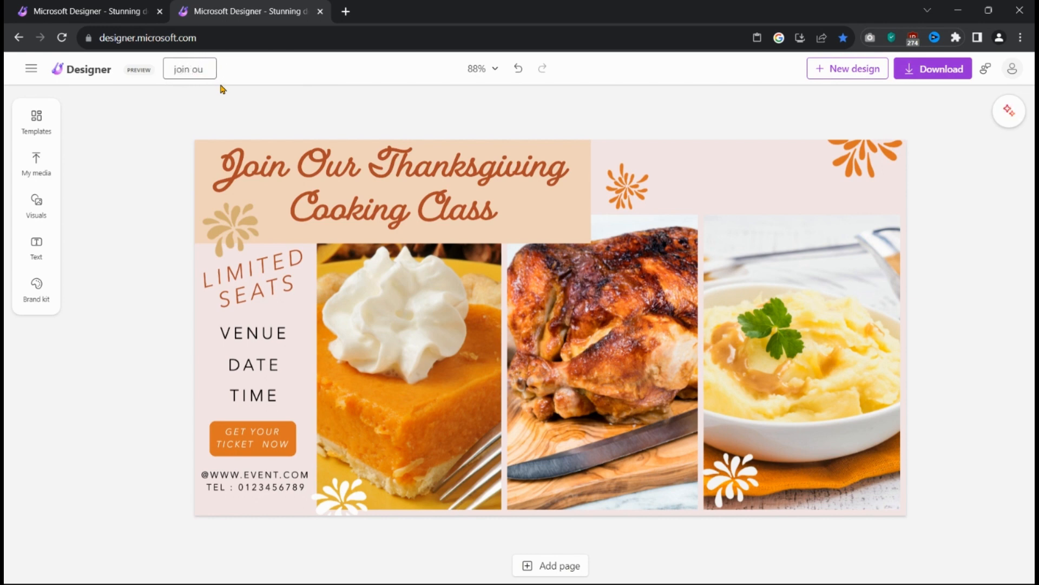
text(join our thanksgiving cook)
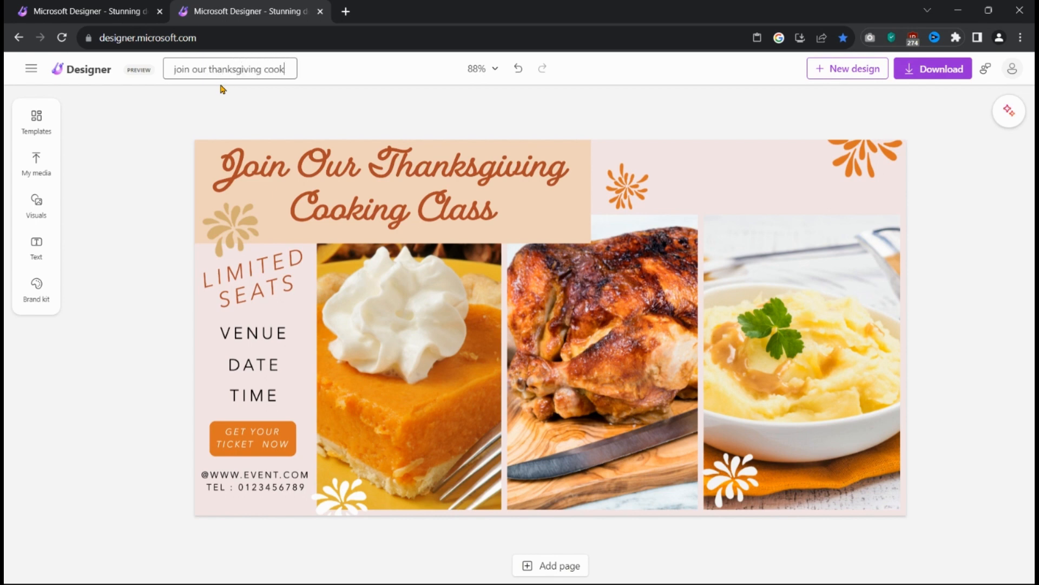
text(ing class)
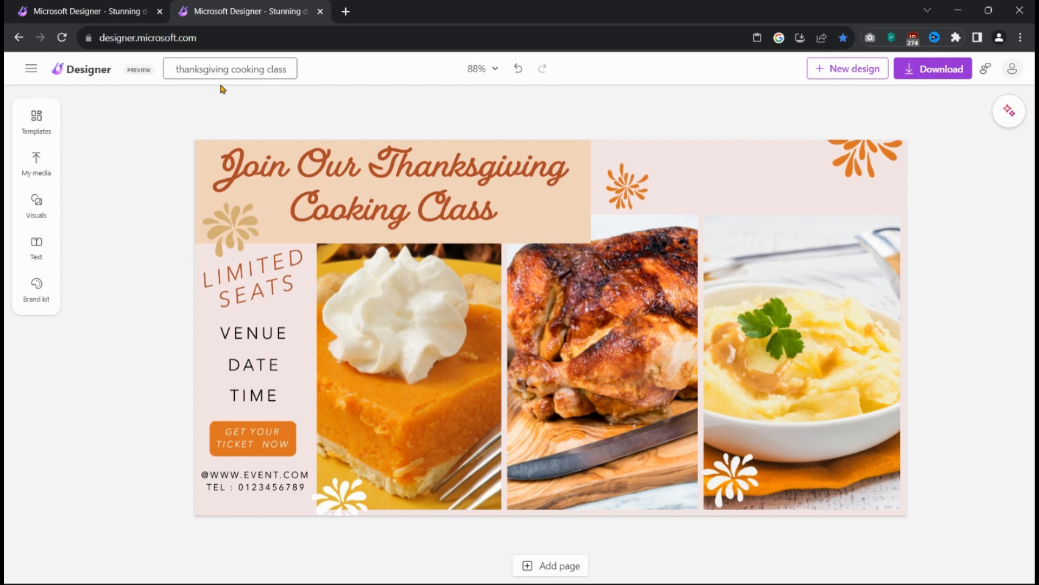
key(Return)
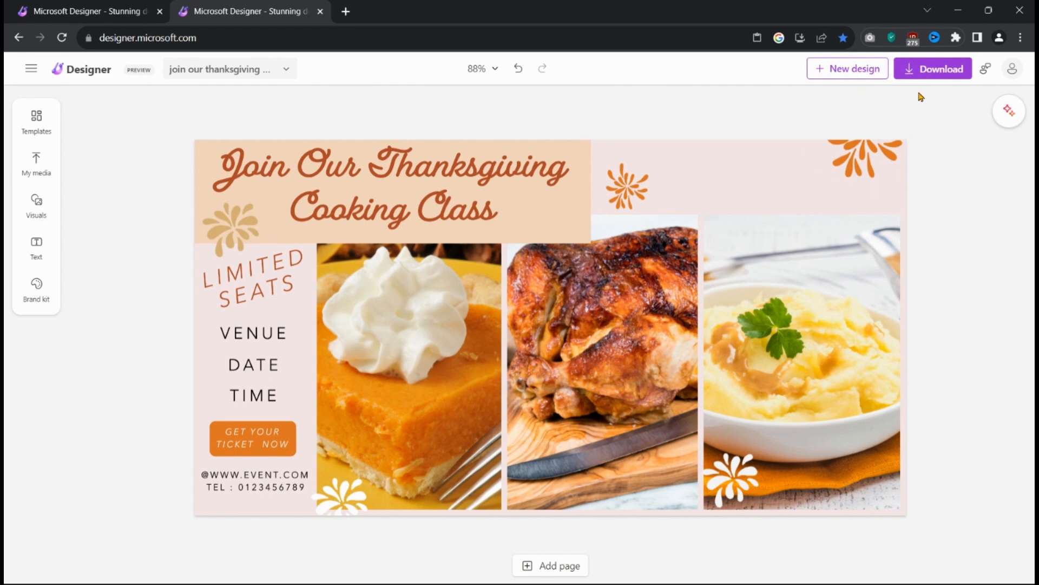
- Download the design as a PNG, check the file in the browser's download list and dismiss the completion message
click(934, 69)
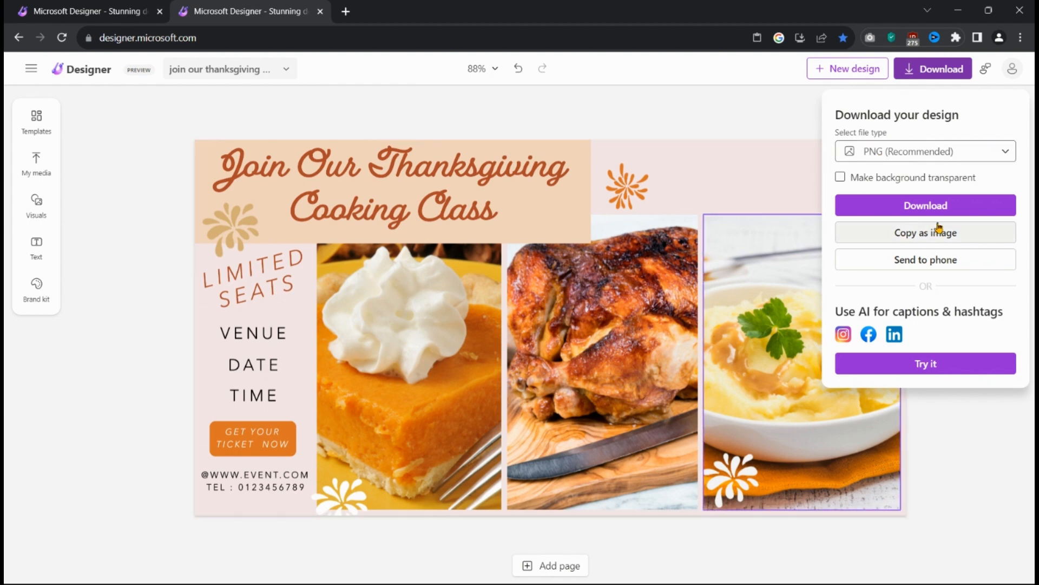
click(922, 207)
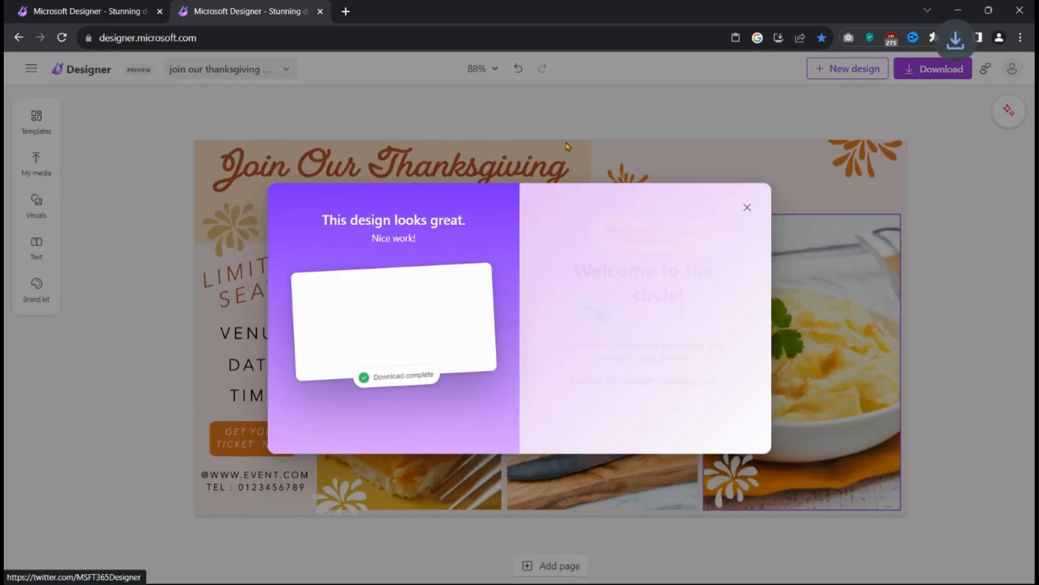
click(956, 39)
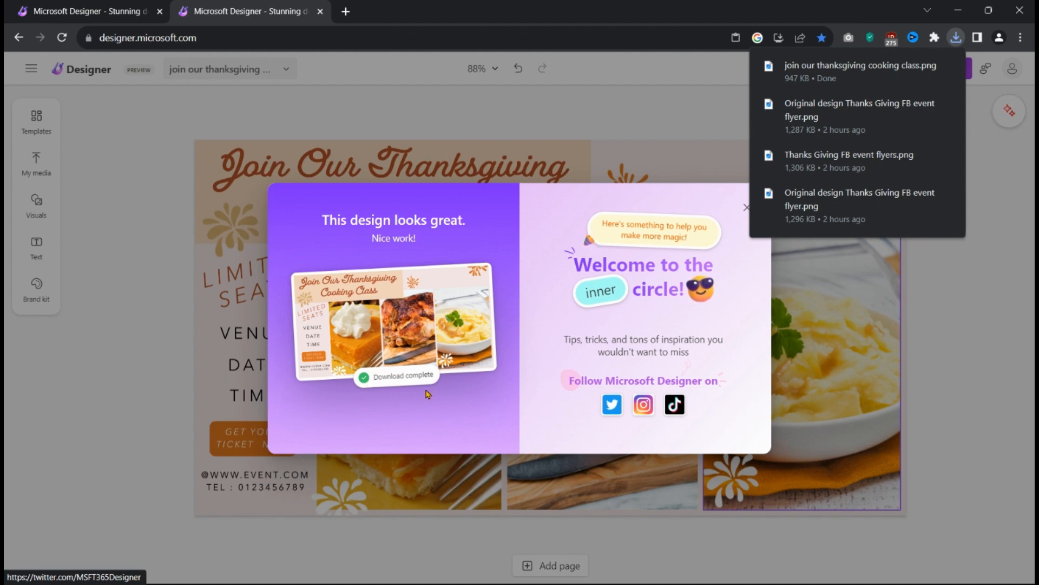
click(956, 38)
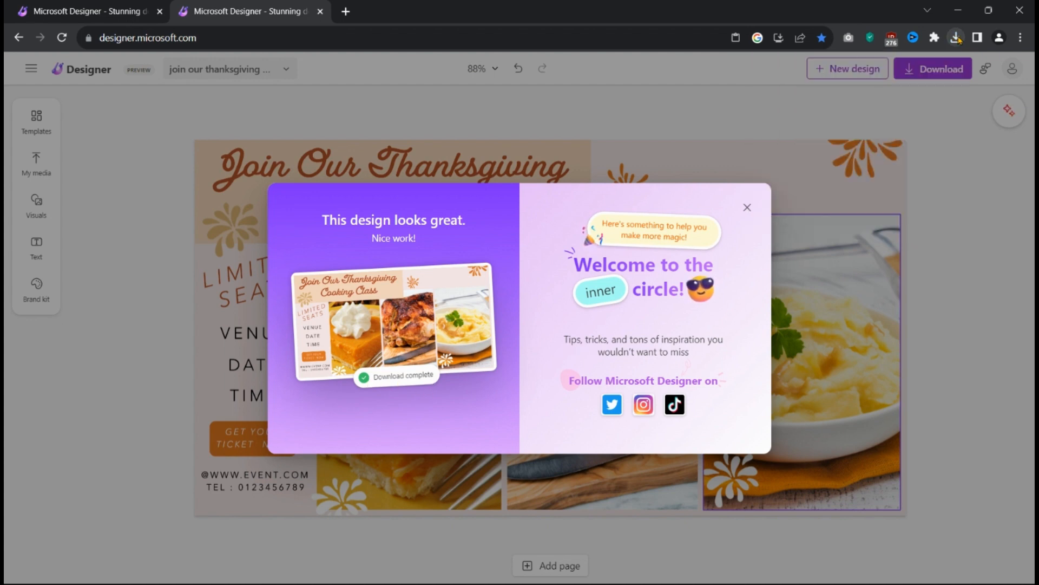
click(747, 209)
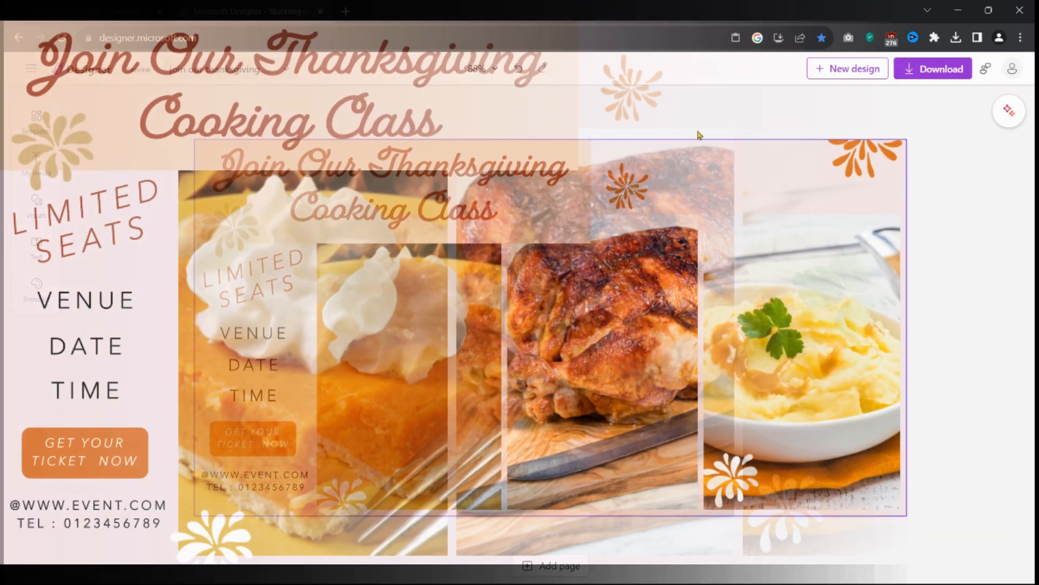